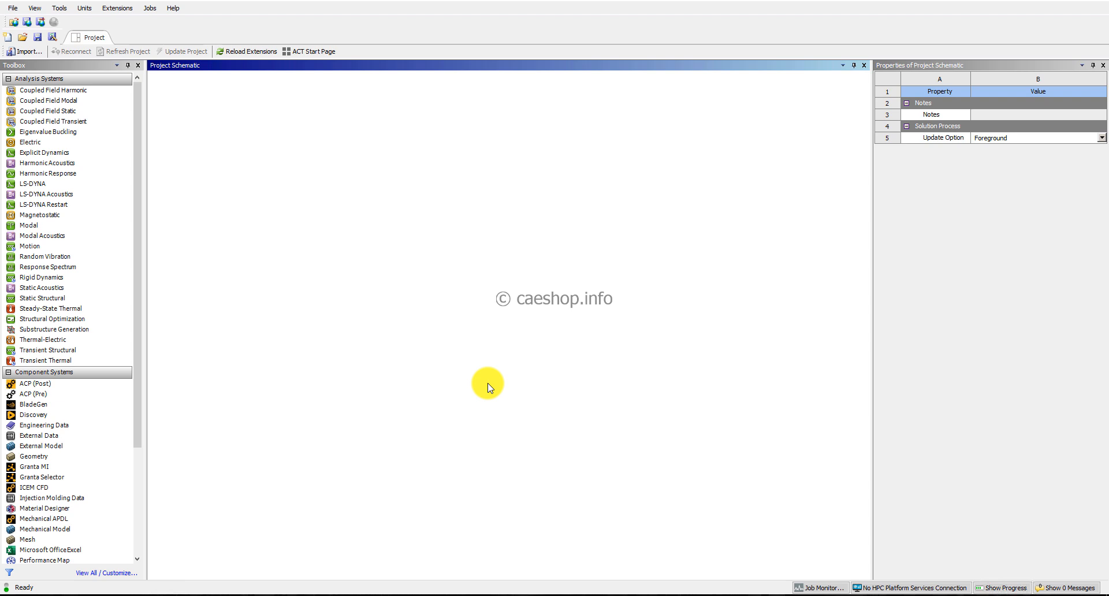
Add an LS-DYNA analysis system to the project and open a new SpaceClaim geometry for it.
{"action": "left_click", "coordinate": [318, 284]}
{"action": "left_click", "coordinate": [49, 185]}
{"action": "double_click", "coordinate": [49, 185]}
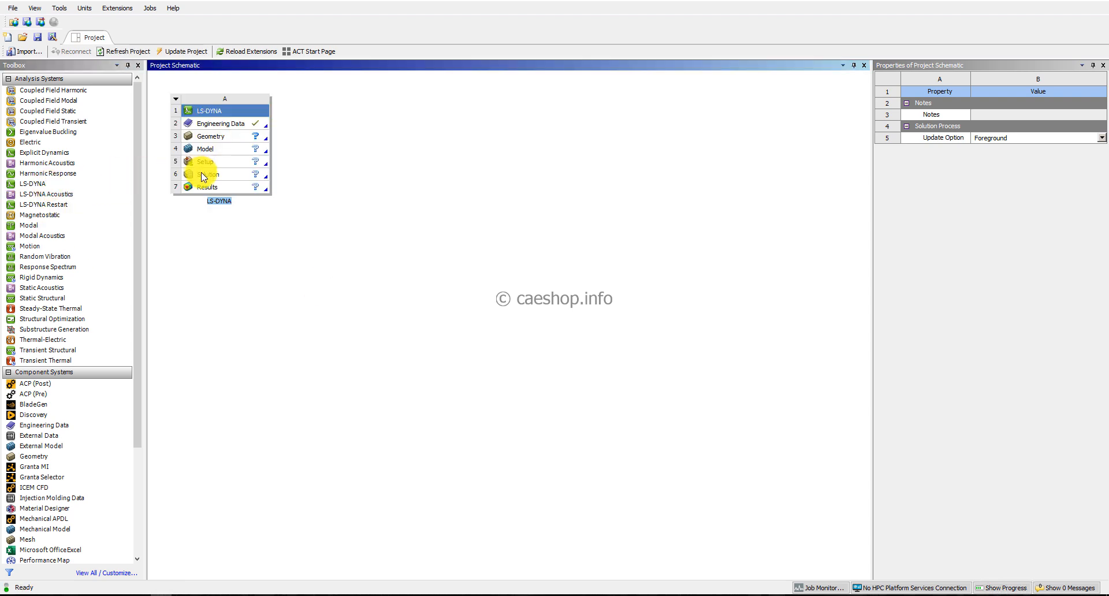
{"action": "right_click", "coordinate": [221, 138]}
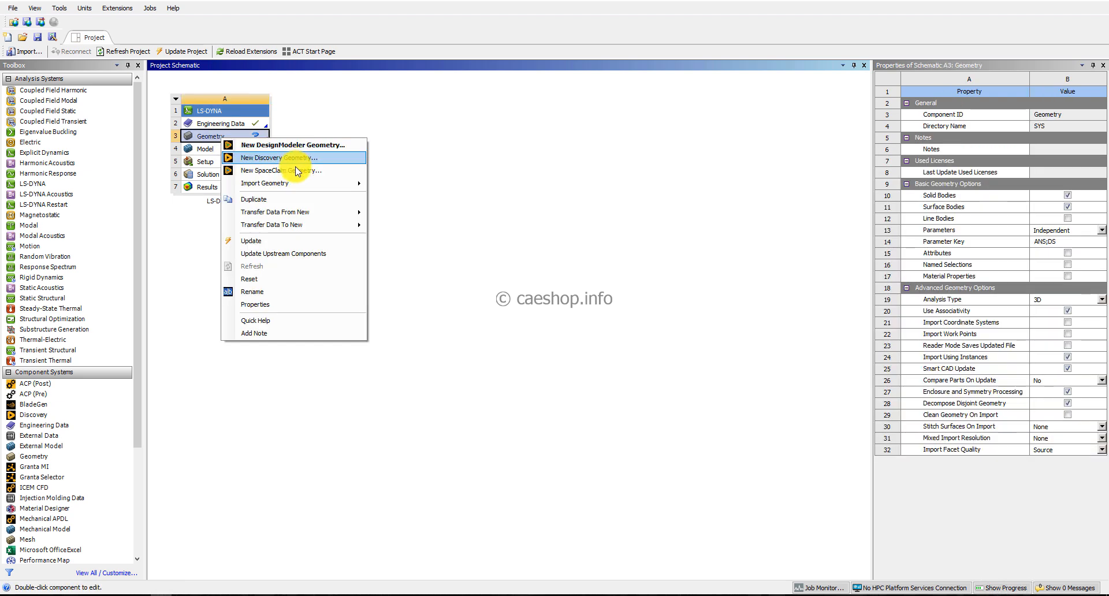
{"action": "left_click", "coordinate": [296, 170]}
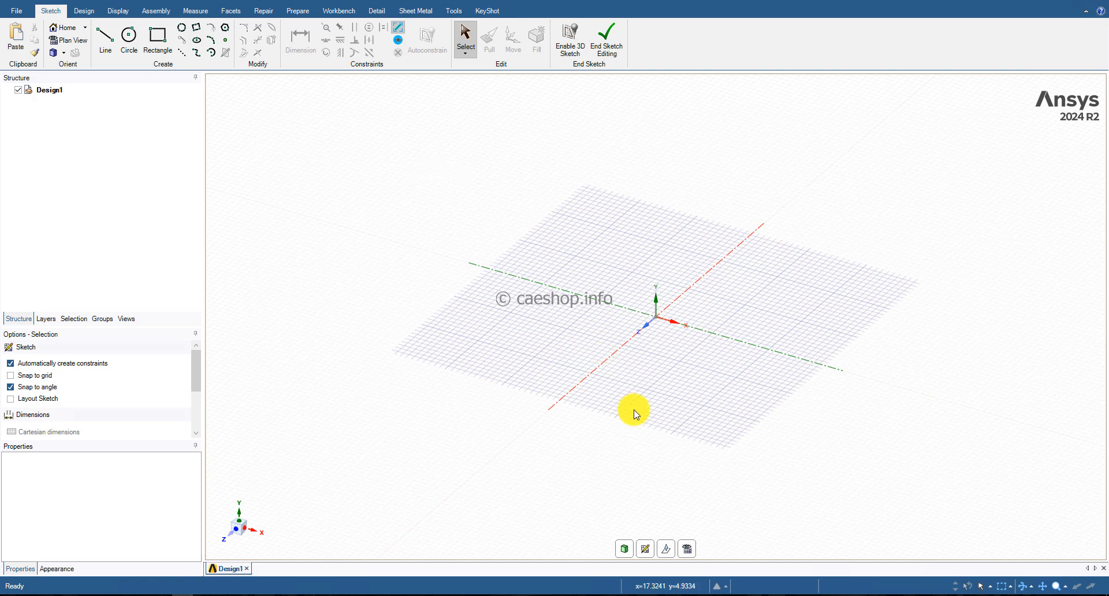
Place the sketch plane on the XY plane and view it face-on.
{"action": "left_click", "coordinate": [647, 549]}
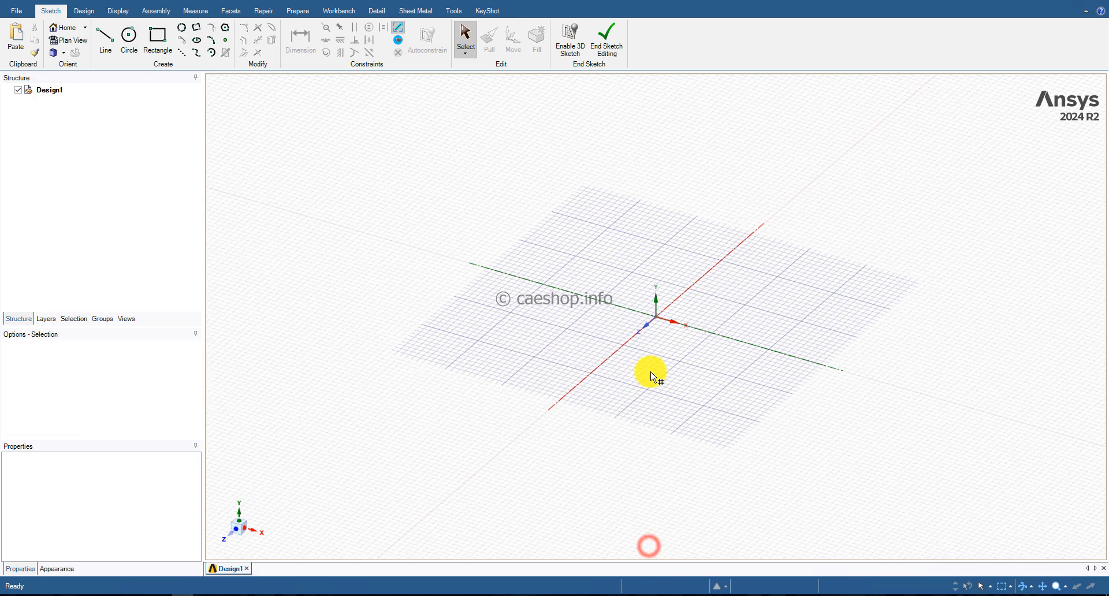
{"action": "left_click", "coordinate": [649, 325]}
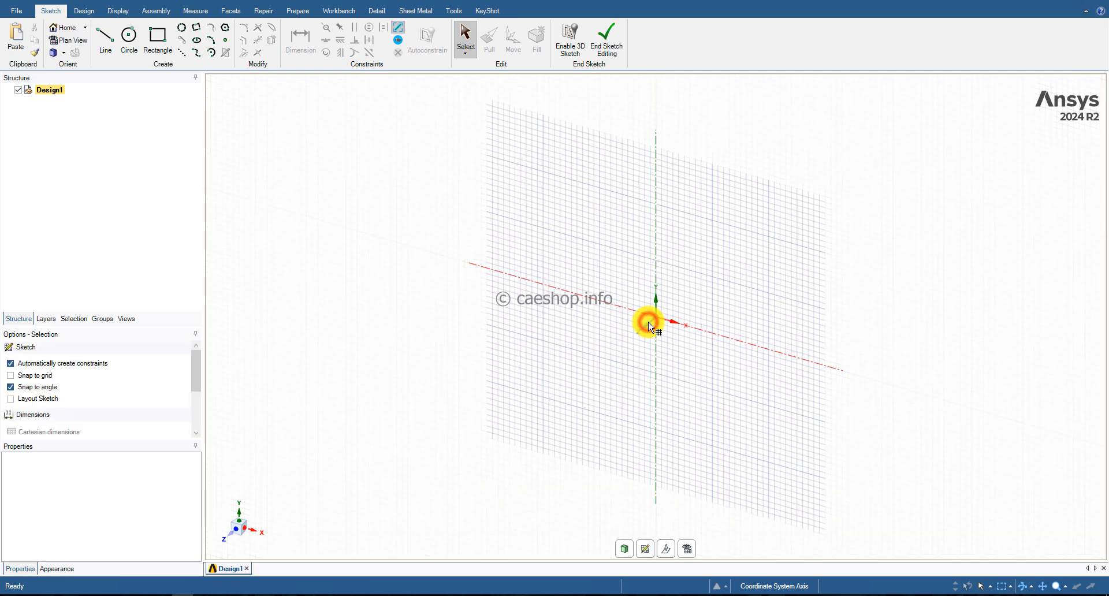
{"action": "left_click", "coordinate": [237, 530]}
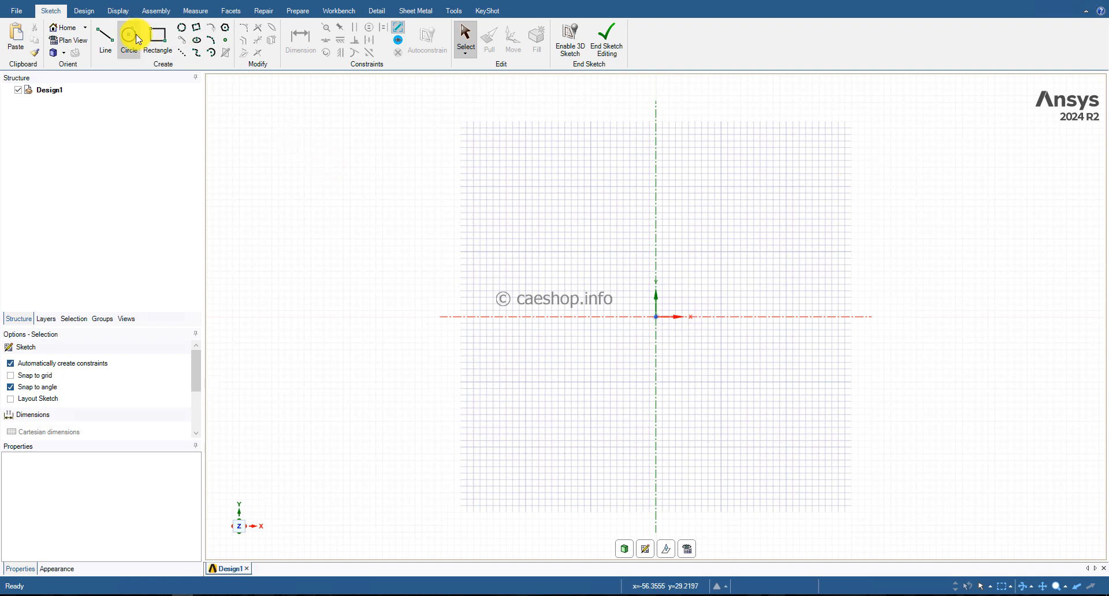
Sketch a 100 mm by 100 mm rectangle near the origin.
{"action": "left_click", "coordinate": [156, 46]}
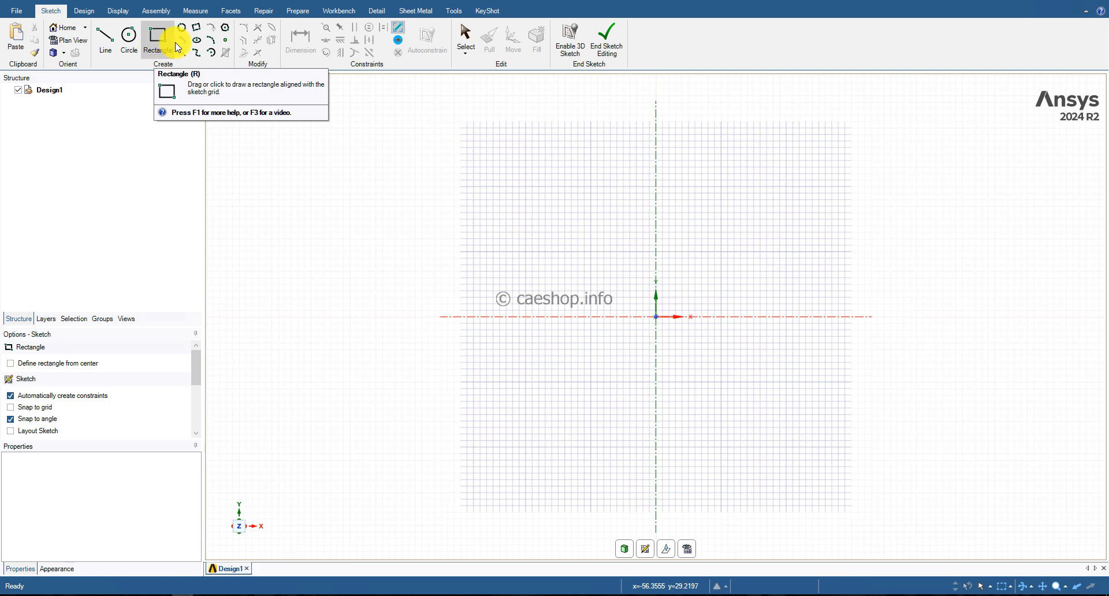
{"action": "left_click", "coordinate": [744, 197]}
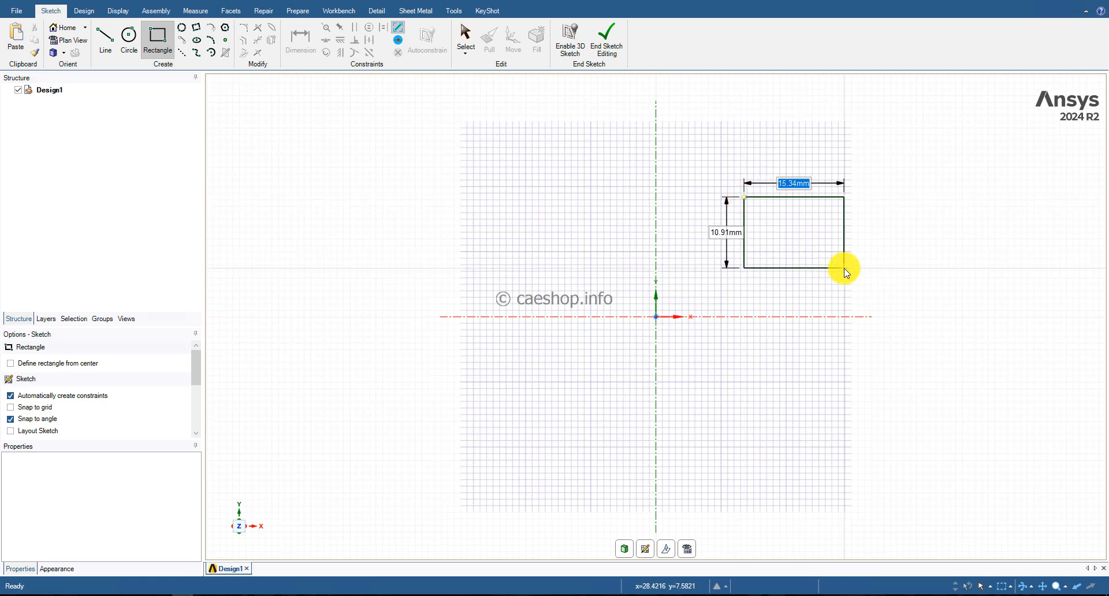
{"action": "type", "text": "100"}
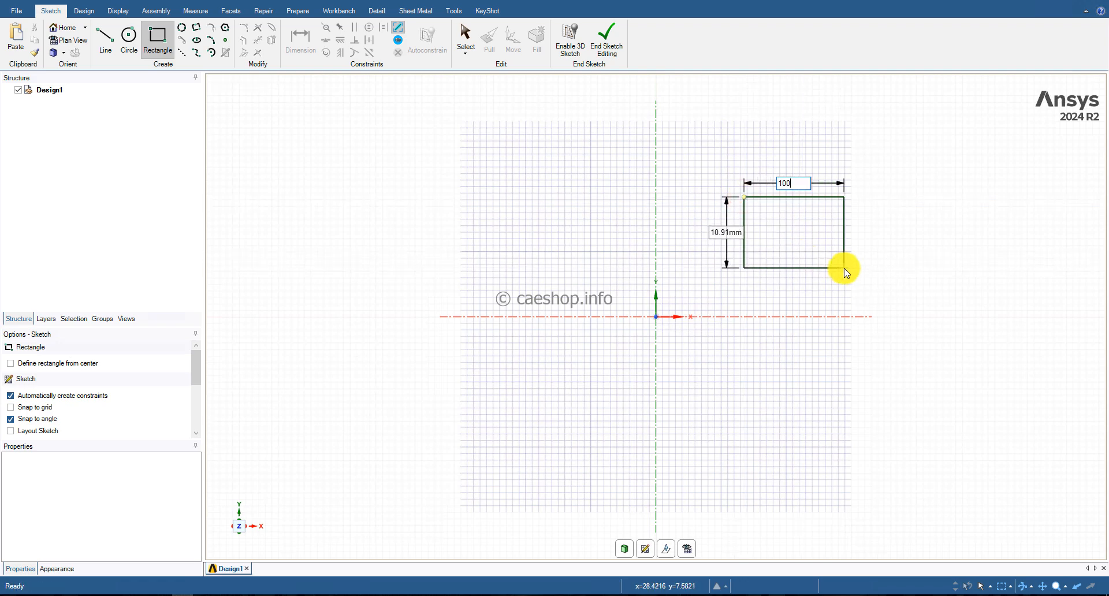
{"action": "key", "text": "Tab"}
{"action": "type", "text": "10"}
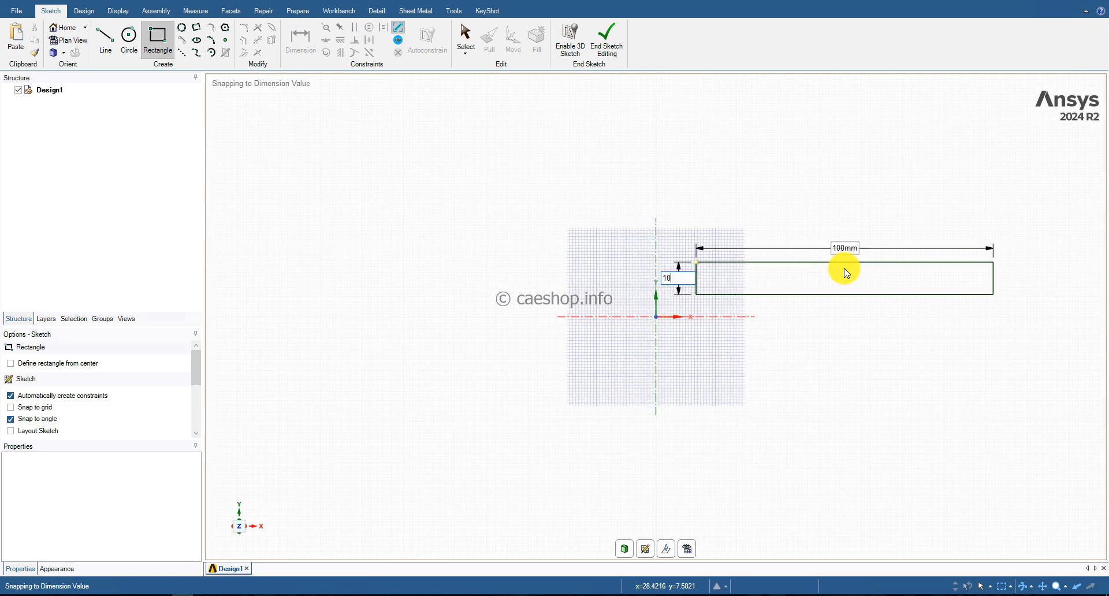
{"action": "key", "text": "Return"}
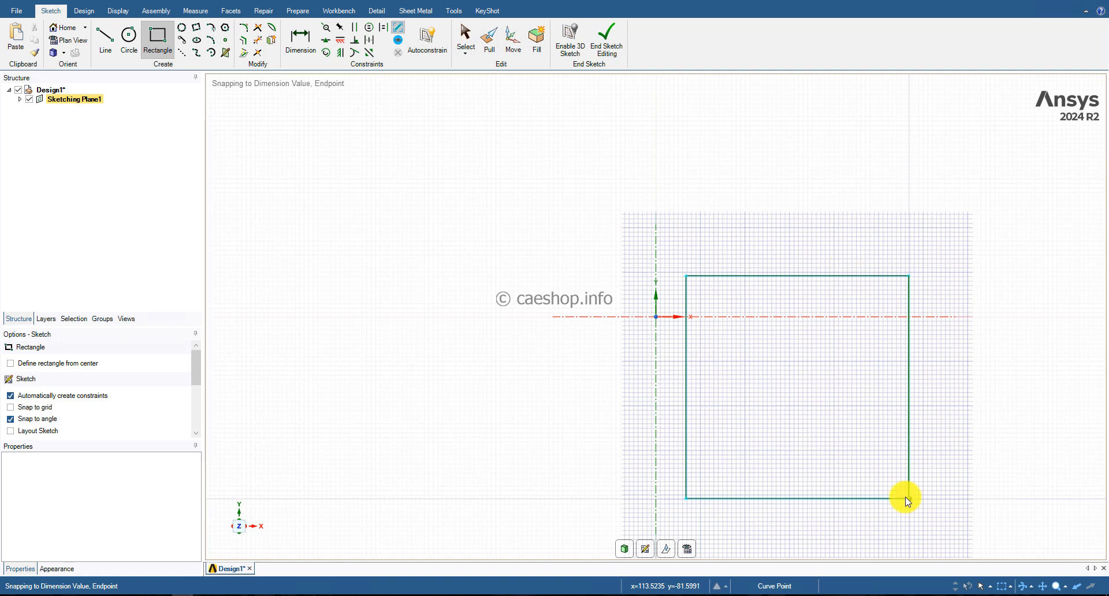
Dimension the height of the square along its edge nearest the vertical axis.
{"action": "left_click", "coordinate": [300, 37]}
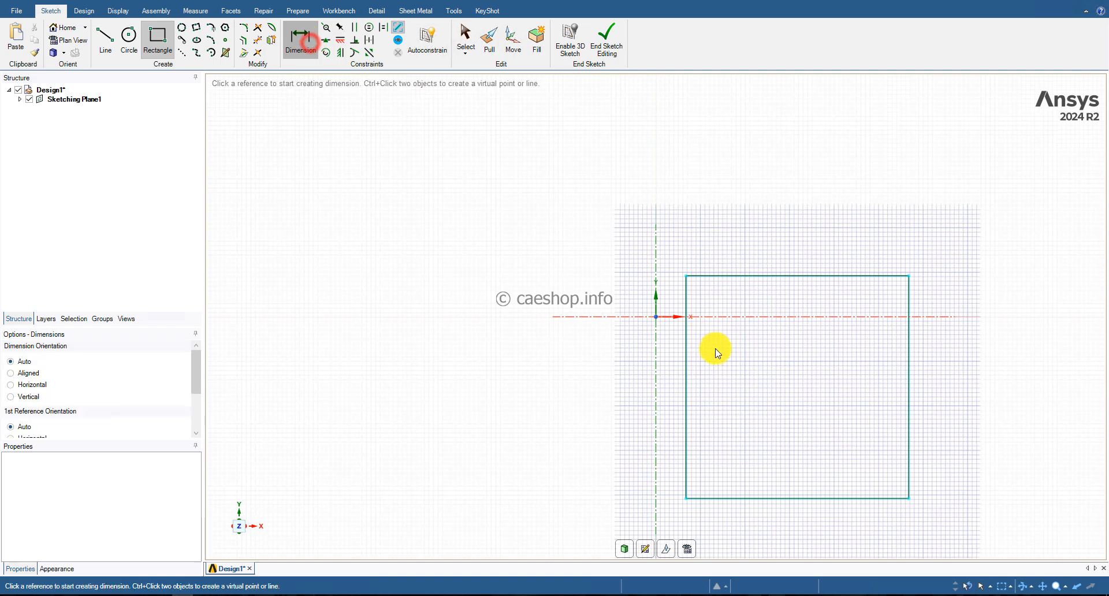
{"action": "left_click", "coordinate": [685, 368]}
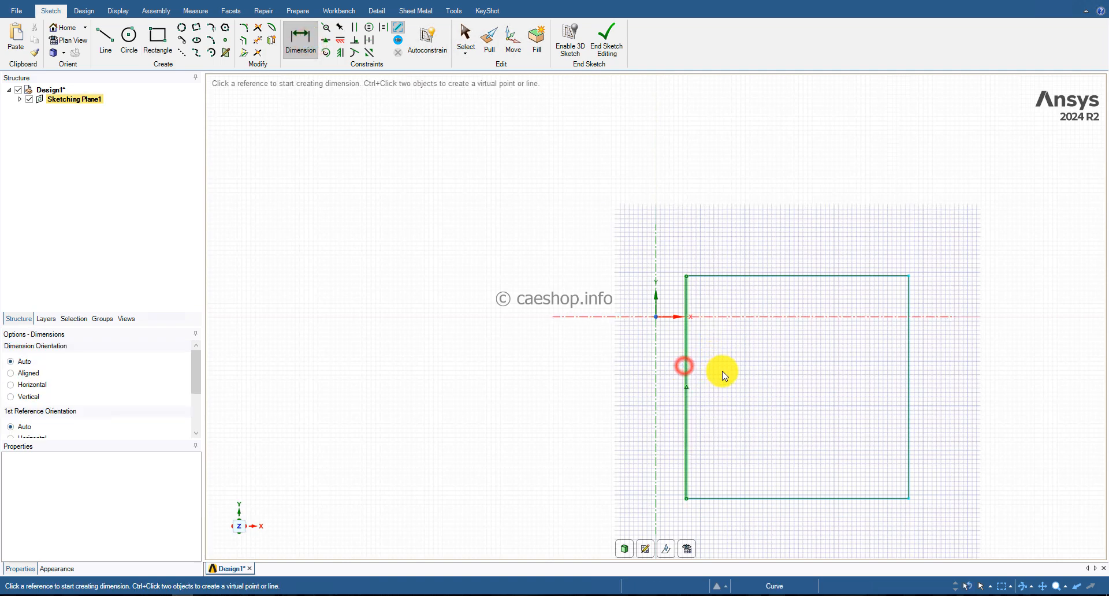
{"action": "left_click", "coordinate": [724, 371]}
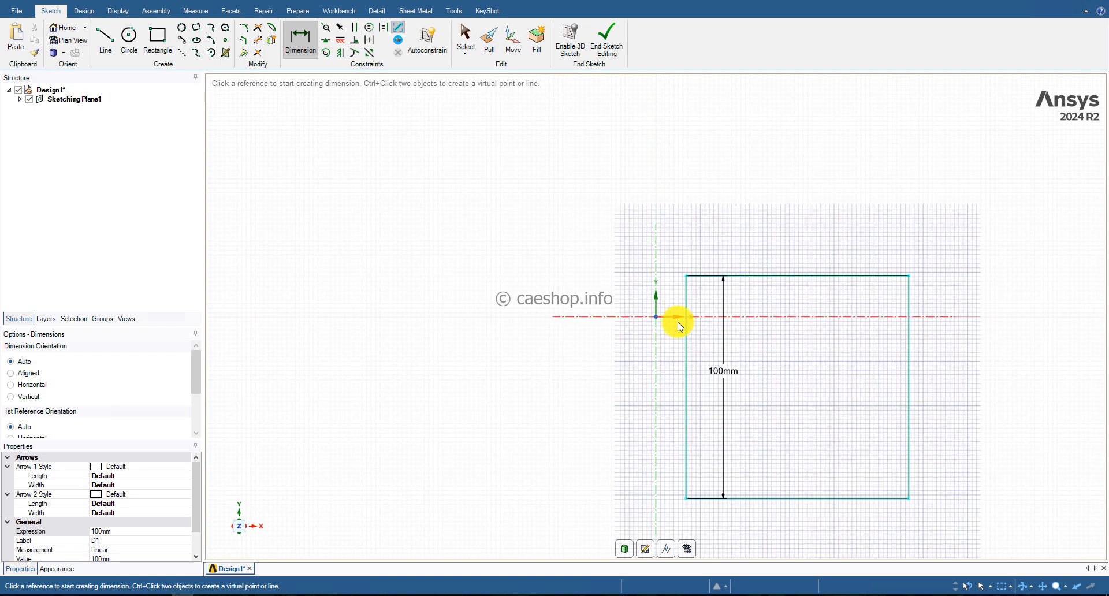
Dimension the distance from the horizontal axis to the square's upper edge and set it to 125 mm.
{"action": "left_click", "coordinate": [748, 316]}
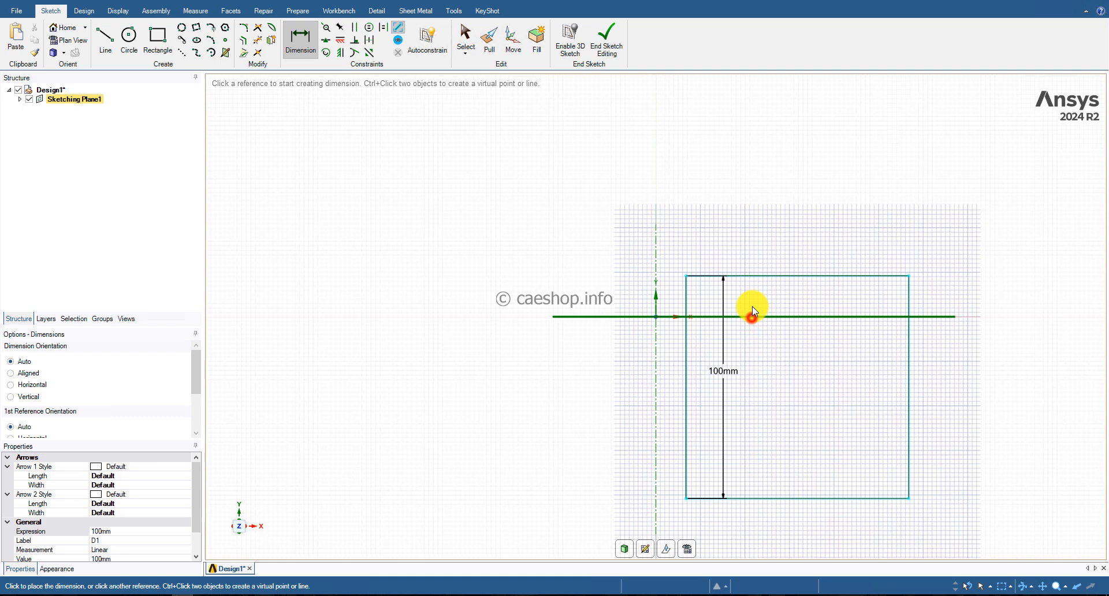
{"action": "left_click", "coordinate": [763, 277]}
{"action": "left_click", "coordinate": [788, 294]}
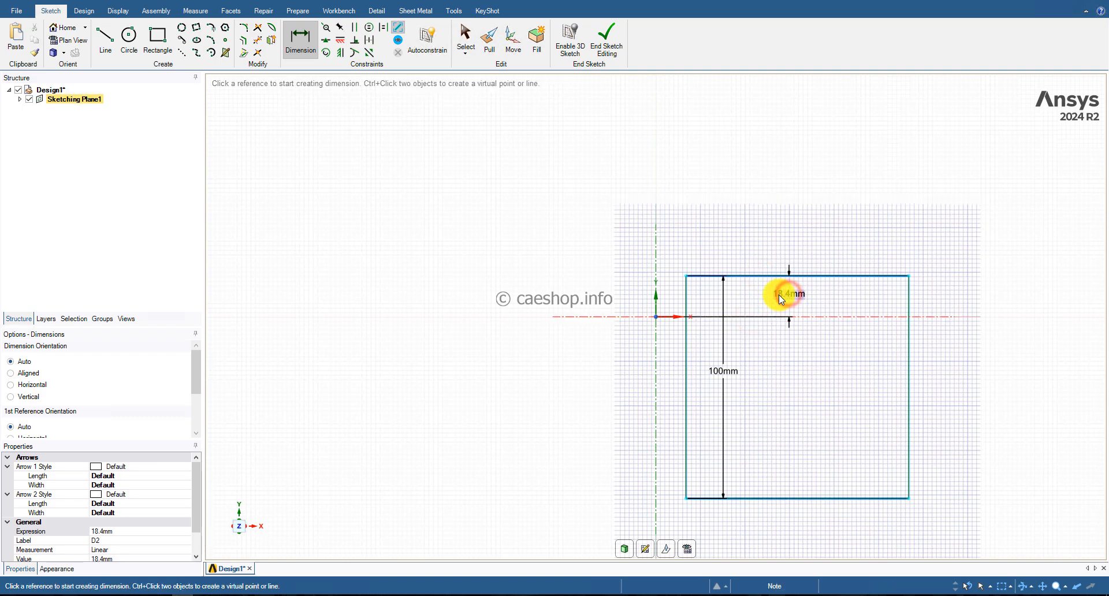
{"action": "left_click", "coordinate": [779, 295]}
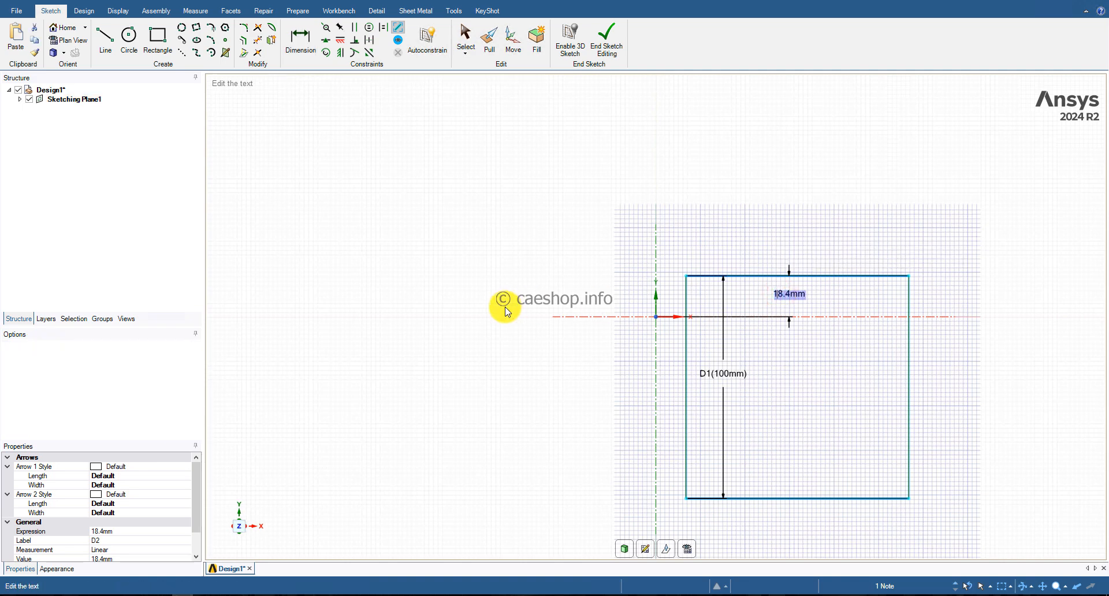
{"action": "type", "text": "125"}
{"action": "key", "text": "Return"}
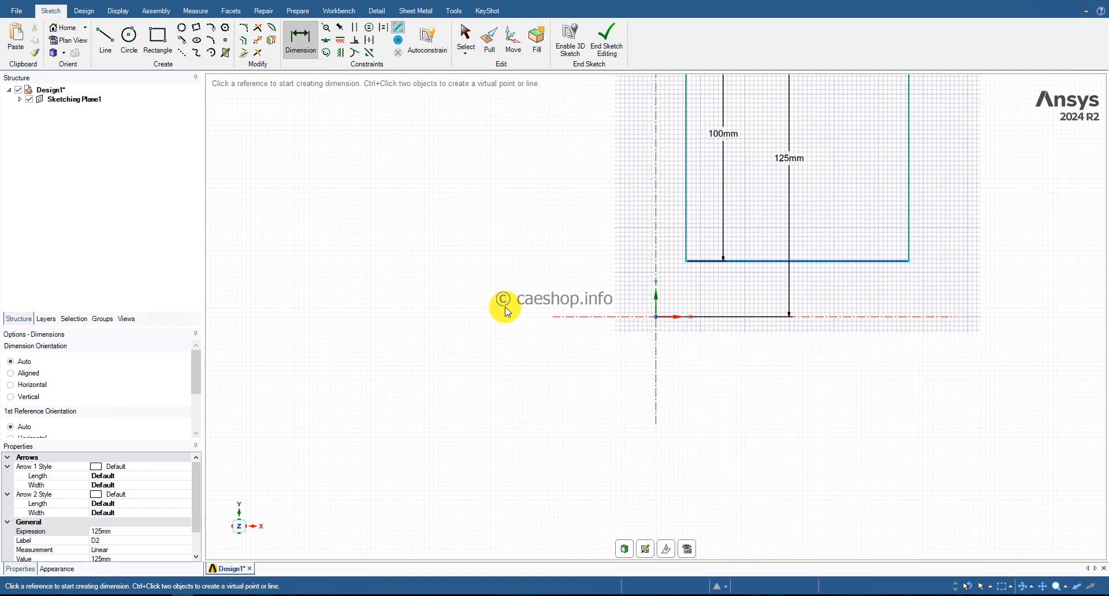
Dimension the distance from the vertical axis to the square's nearest edge and set it to 50 mm.
{"action": "middle_click_drag", "start_coordinate": [505, 307], "coordinate": [389, 365], "text": "shift"}
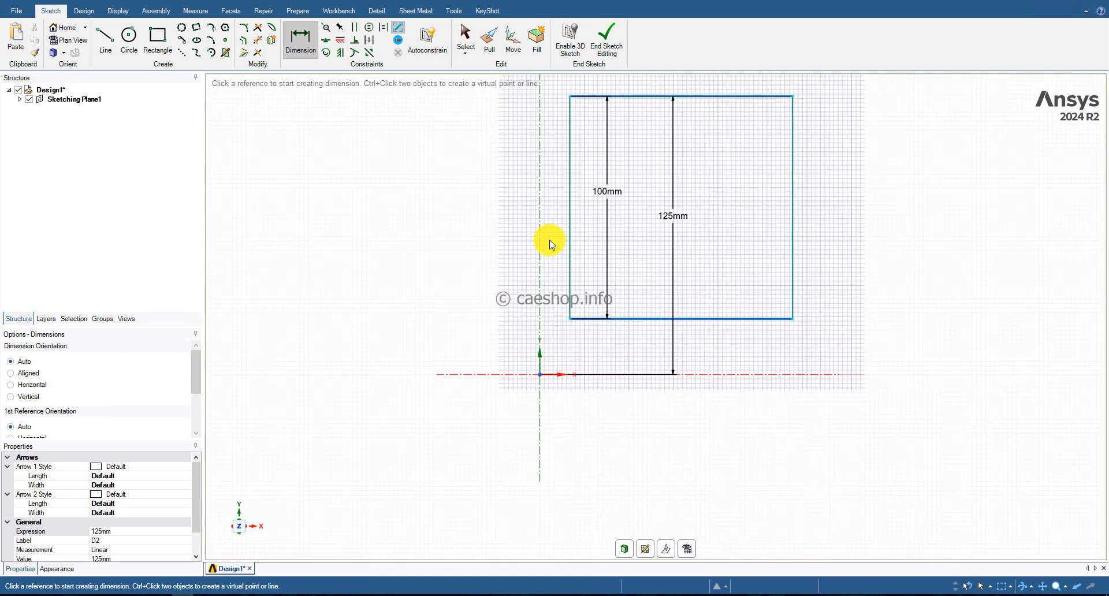
{"action": "left_click", "coordinate": [571, 249]}
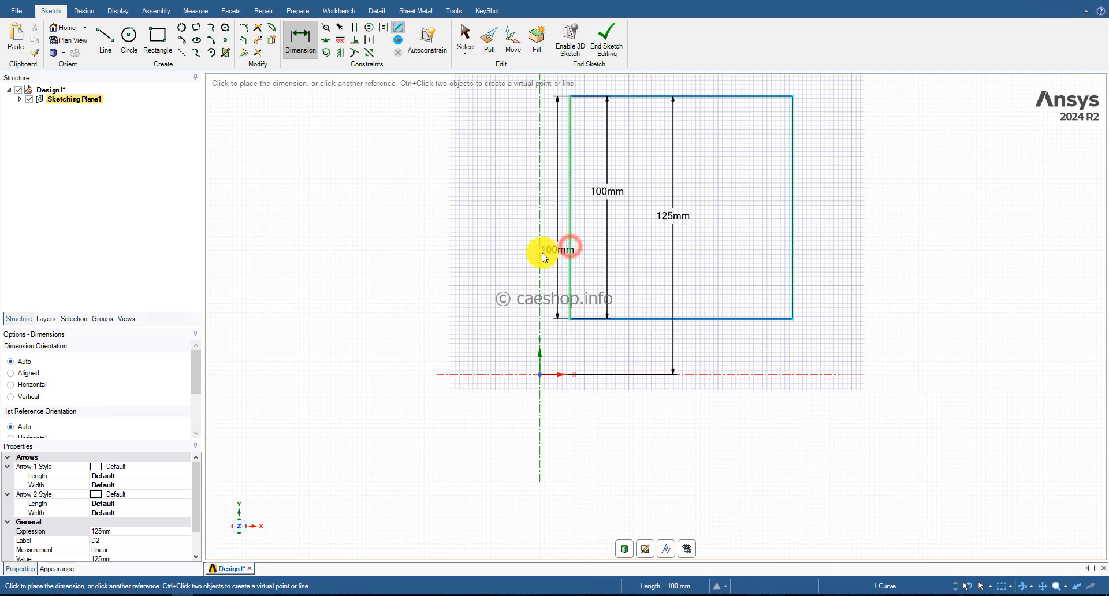
{"action": "left_click", "coordinate": [541, 252]}
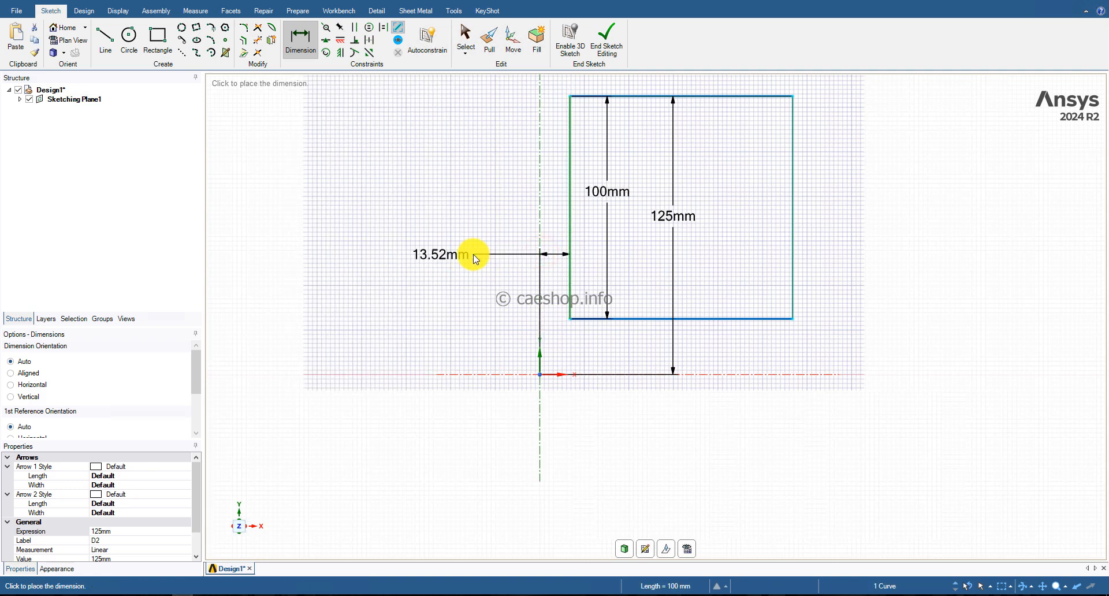
{"action": "left_click", "coordinate": [473, 254]}
{"action": "double_click", "coordinate": [432, 255]}
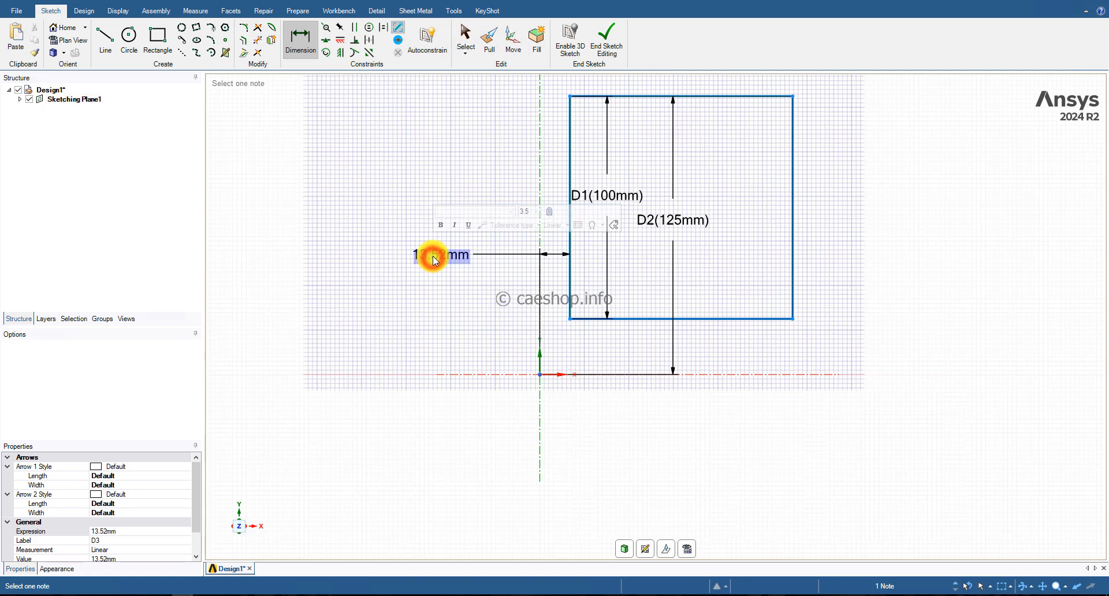
{"action": "type", "text": "5"}
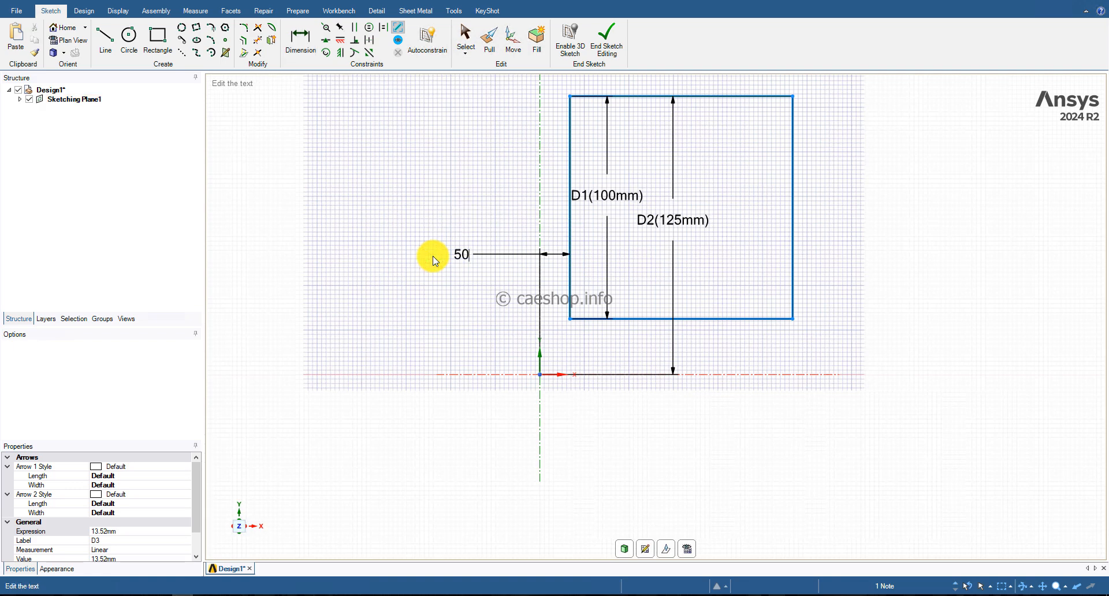
{"action": "type", "text": "0"}
{"action": "key", "text": "Return"}
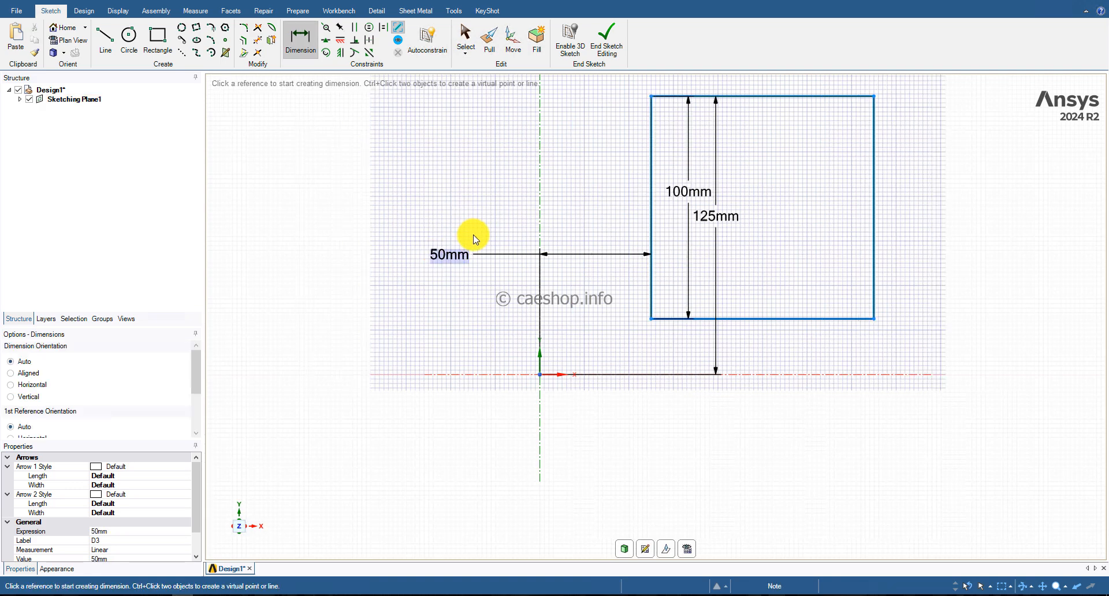
Sketch a rectangle about 175 mm by 146 mm around the square, with its lower edge on the horizontal axis.
{"action": "left_click", "coordinate": [165, 45]}
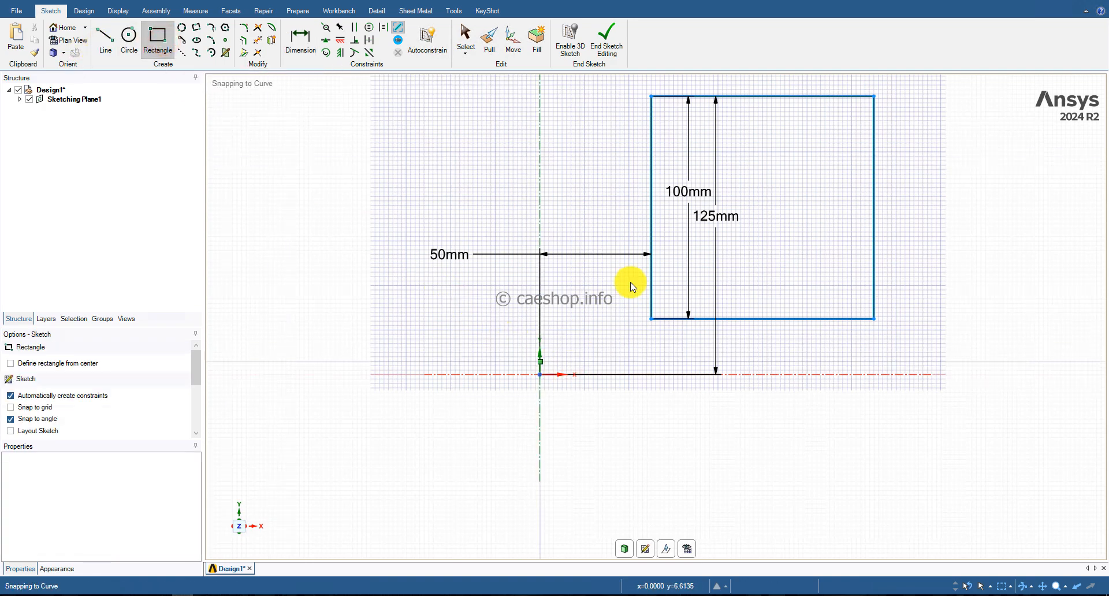
{"action": "middle_click_drag", "start_coordinate": [768, 238], "coordinate": [661, 307], "text": "shift"}
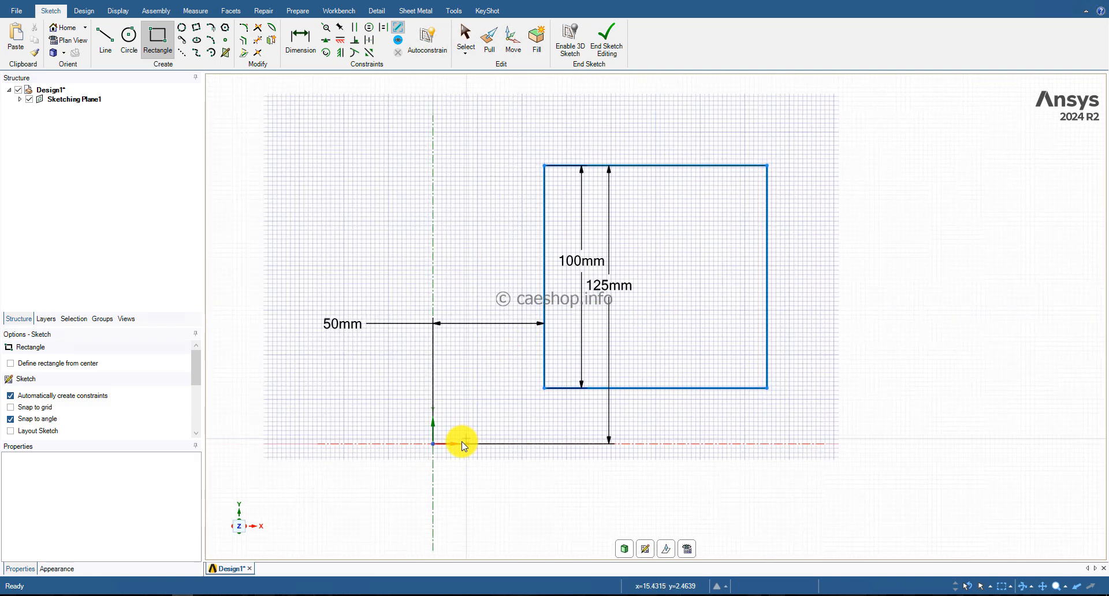
{"action": "left_click", "coordinate": [462, 443]}
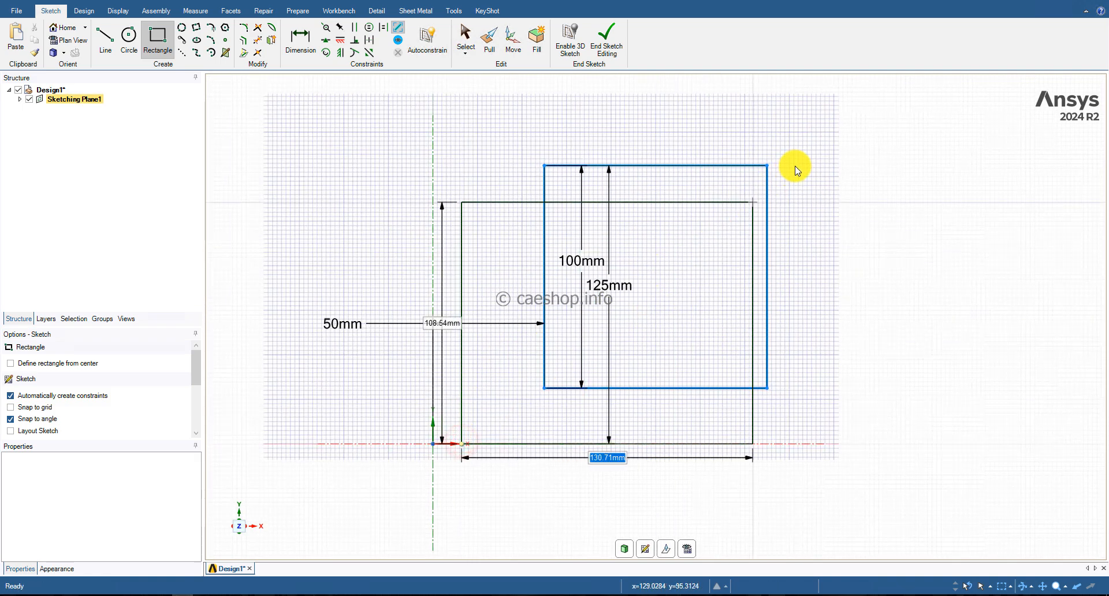
{"action": "left_click", "coordinate": [851, 119]}
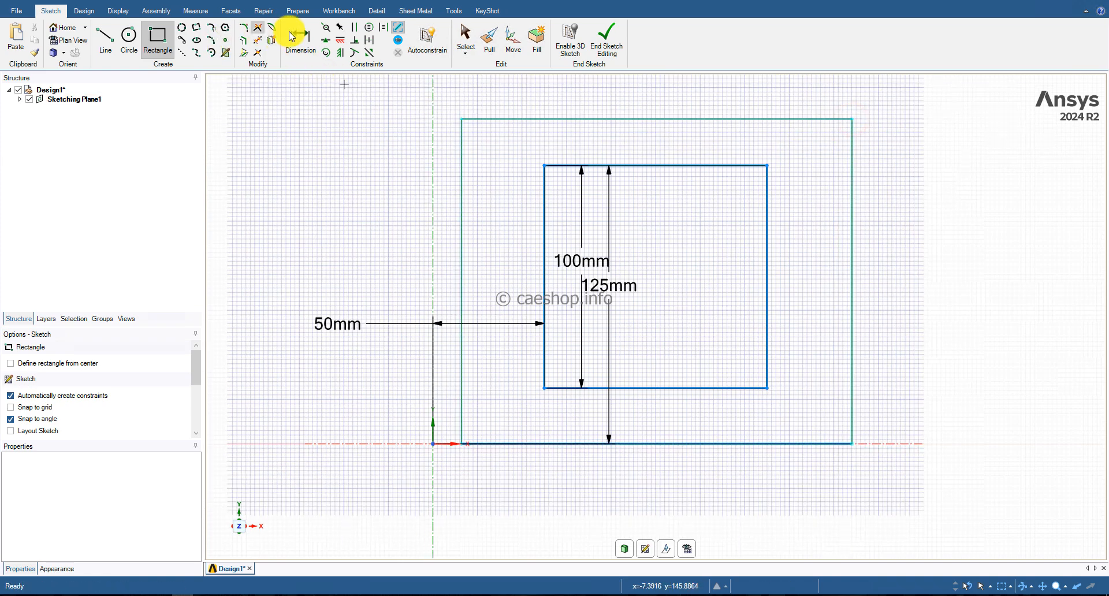
Dimension the width and height of the outer rectangle.
{"action": "left_click", "coordinate": [298, 36]}
{"action": "left_click", "coordinate": [818, 120]}
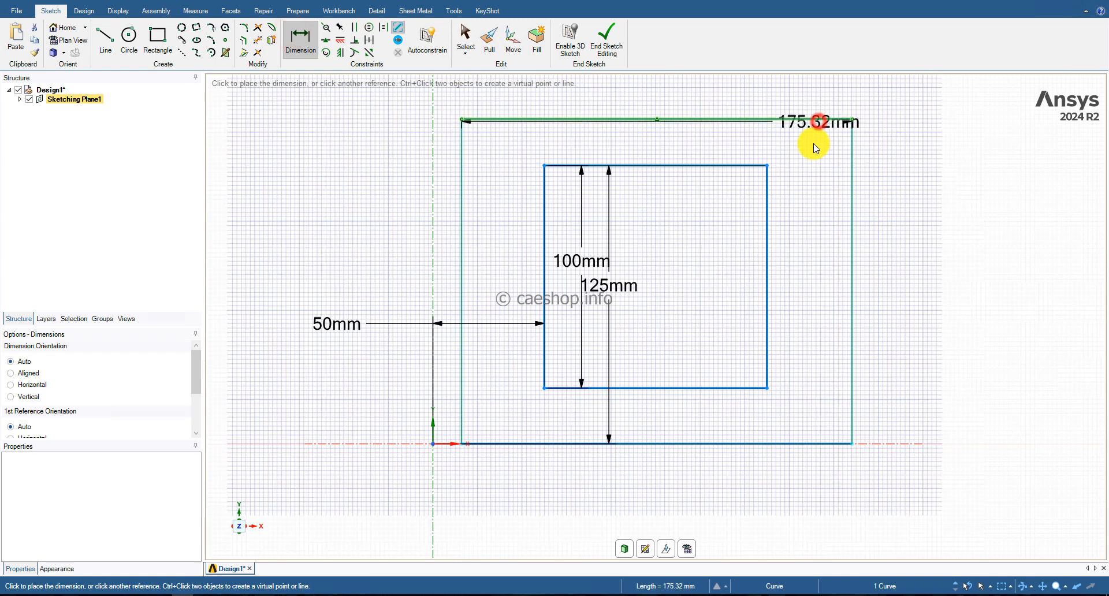
{"action": "left_click", "coordinate": [823, 143]}
{"action": "left_click", "coordinate": [854, 182]}
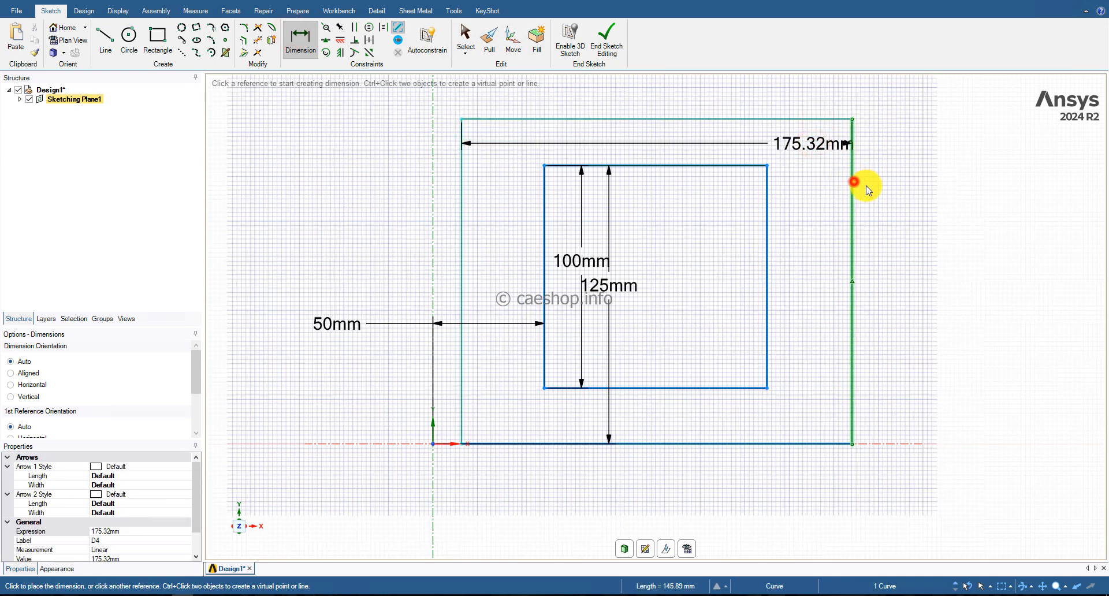
{"action": "left_click", "coordinate": [854, 179]}
Set the outer rectangle's width and height to 200 mm each.
{"action": "left_click", "coordinate": [799, 144]}
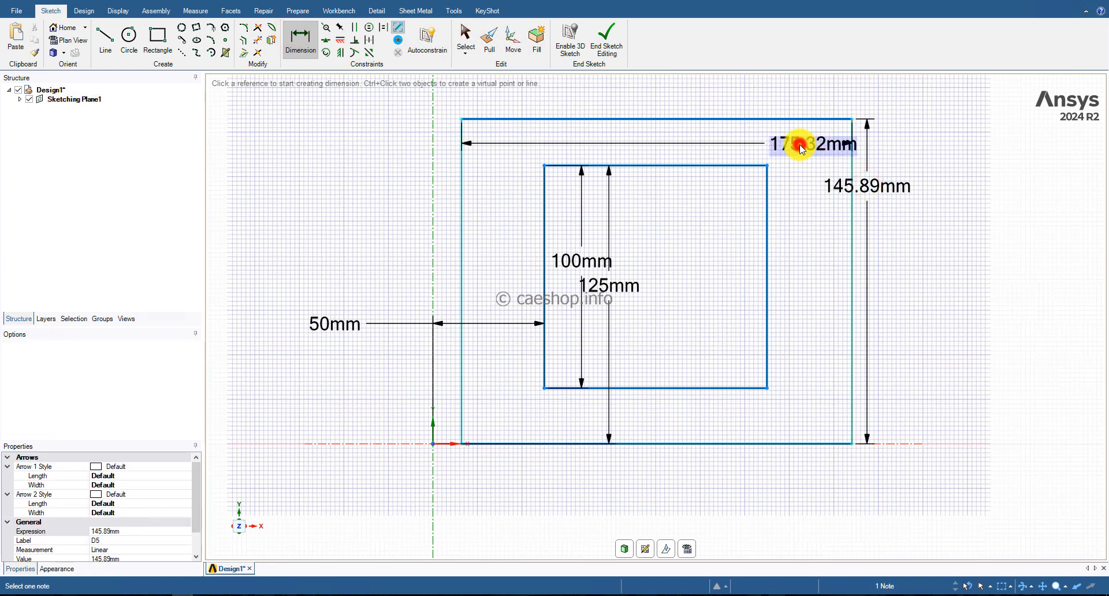
{"action": "type", "text": "200"}
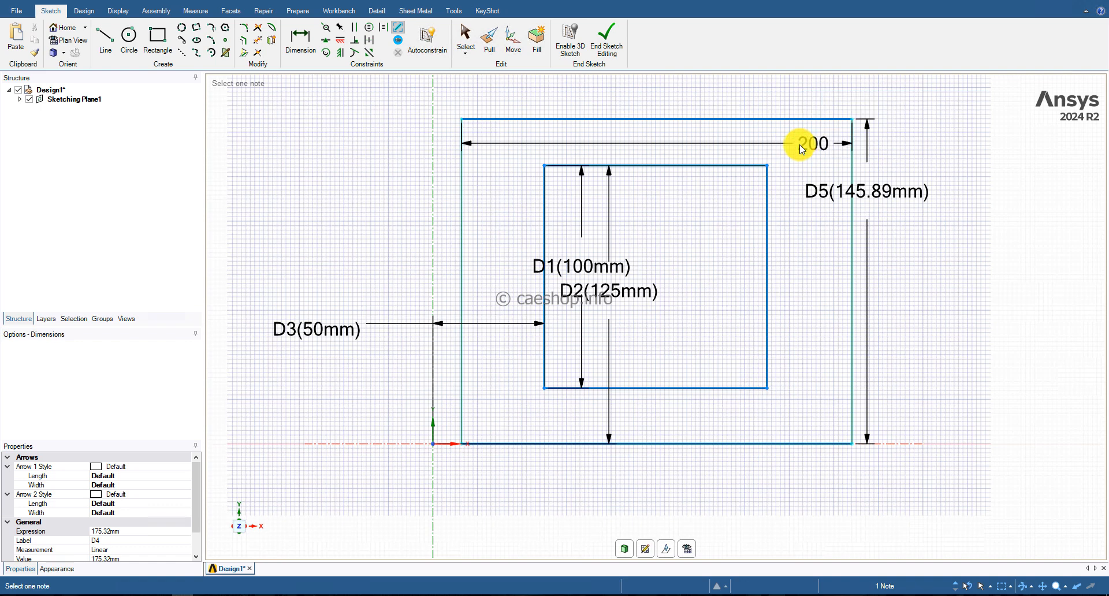
{"action": "key", "text": "Return"}
{"action": "left_click", "coordinate": [845, 185]}
{"action": "left_click", "coordinate": [846, 186]}
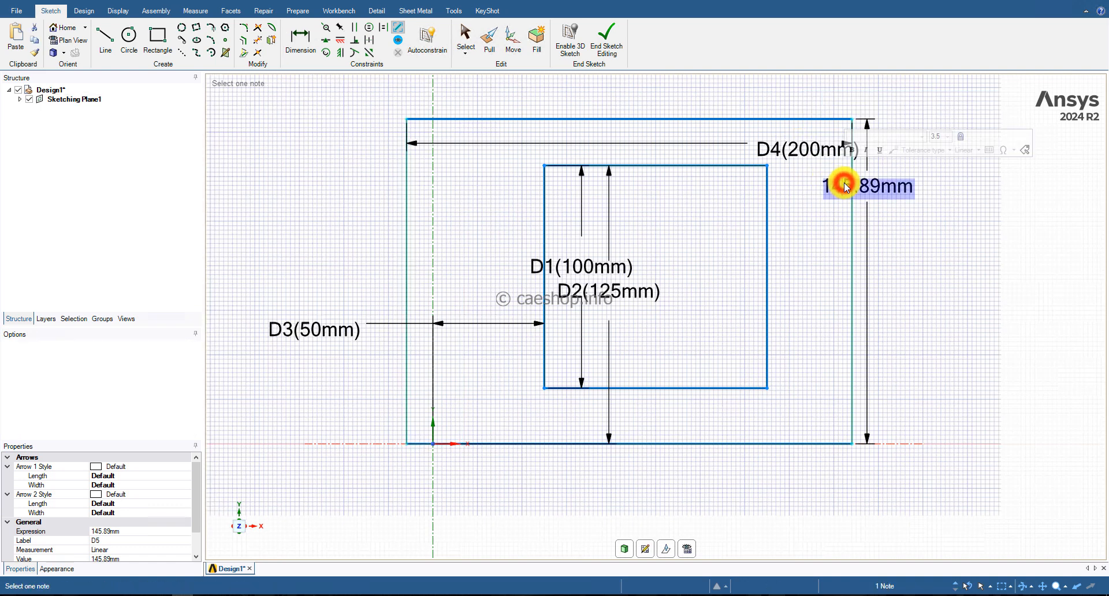
{"action": "type", "text": "200"}
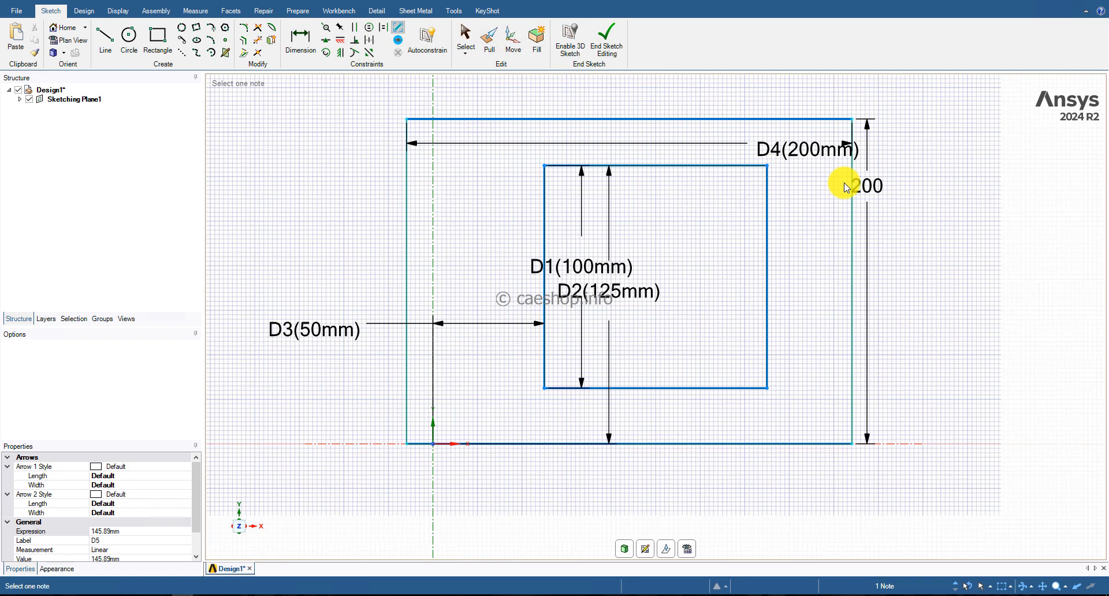
{"action": "key", "text": "Return"}
{"action": "scroll", "coordinate": [844, 272], "scroll_direction": "down", "scroll_amount": 4}
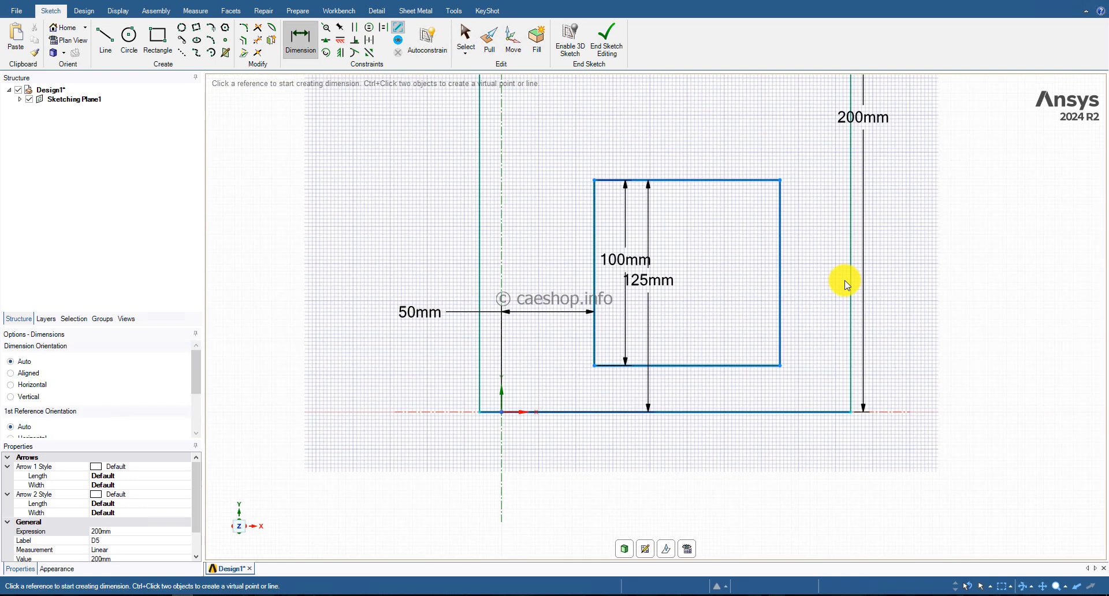
Dimension the distance between the outer rectangle's side edge and the inner square's nearest edge and set it to 50 mm.
{"action": "scroll", "coordinate": [844, 291], "scroll_direction": "up", "scroll_amount": 2}
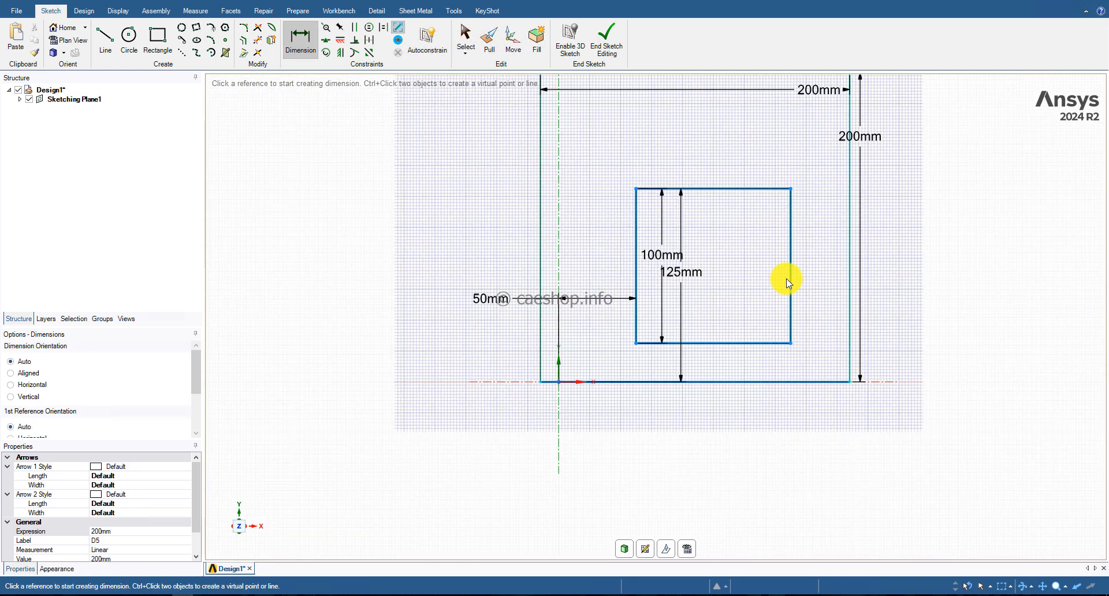
{"action": "left_click", "coordinate": [636, 226]}
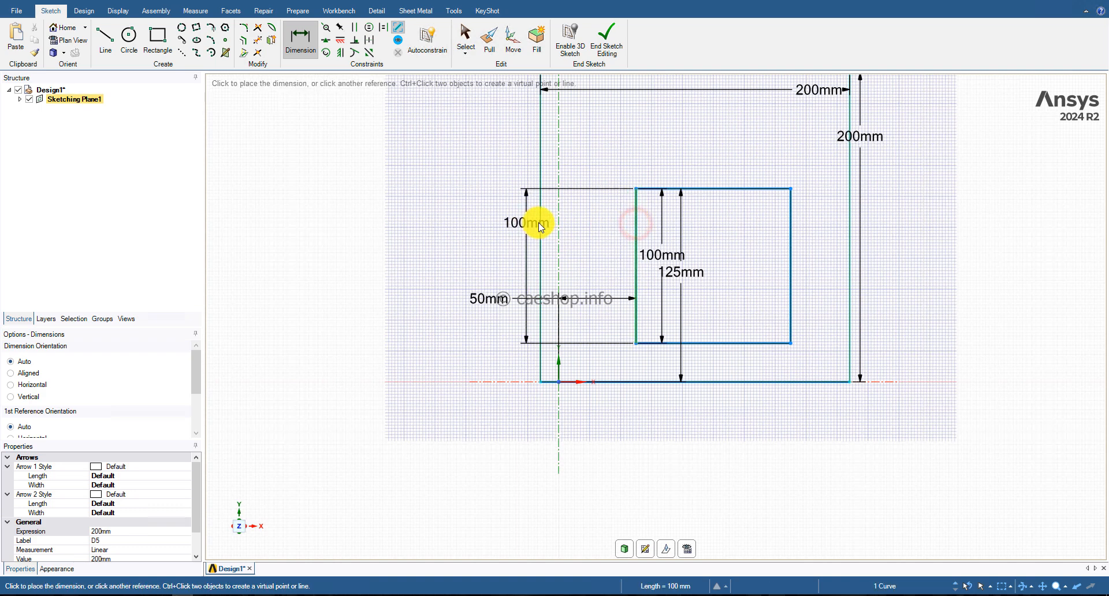
{"action": "left_click", "coordinate": [540, 223]}
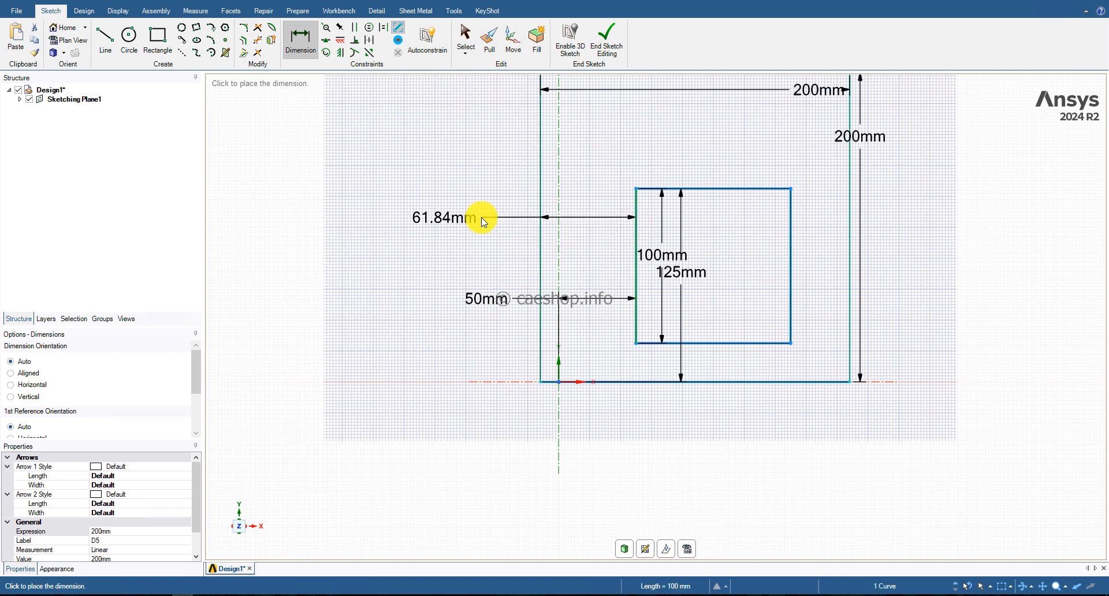
{"action": "left_click", "coordinate": [482, 217]}
{"action": "double_click", "coordinate": [451, 219]}
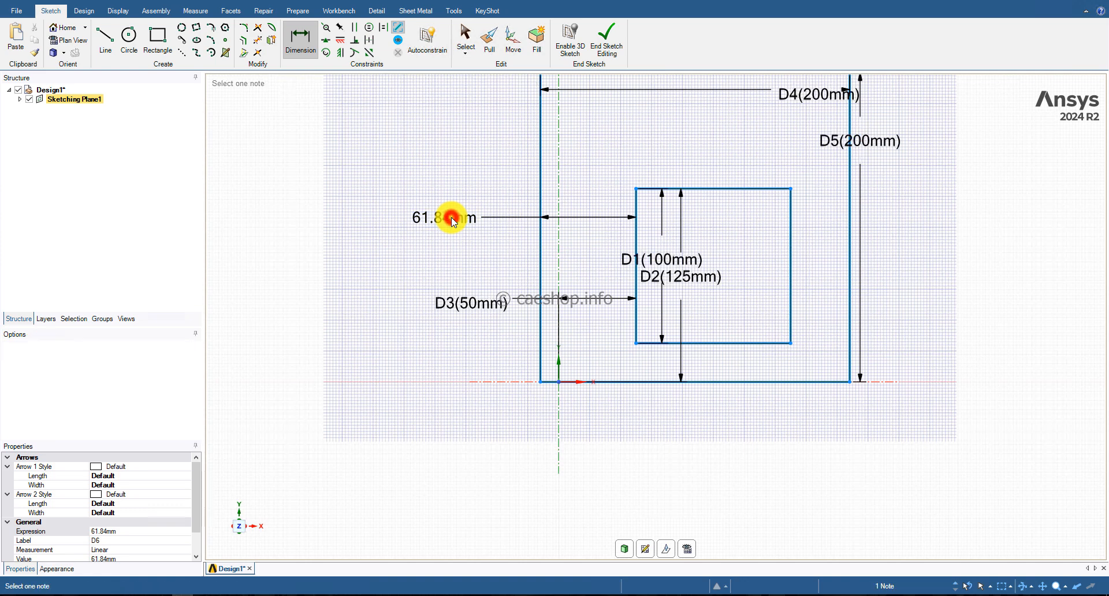
{"action": "type", "text": "50"}
{"action": "key", "text": "Return"}
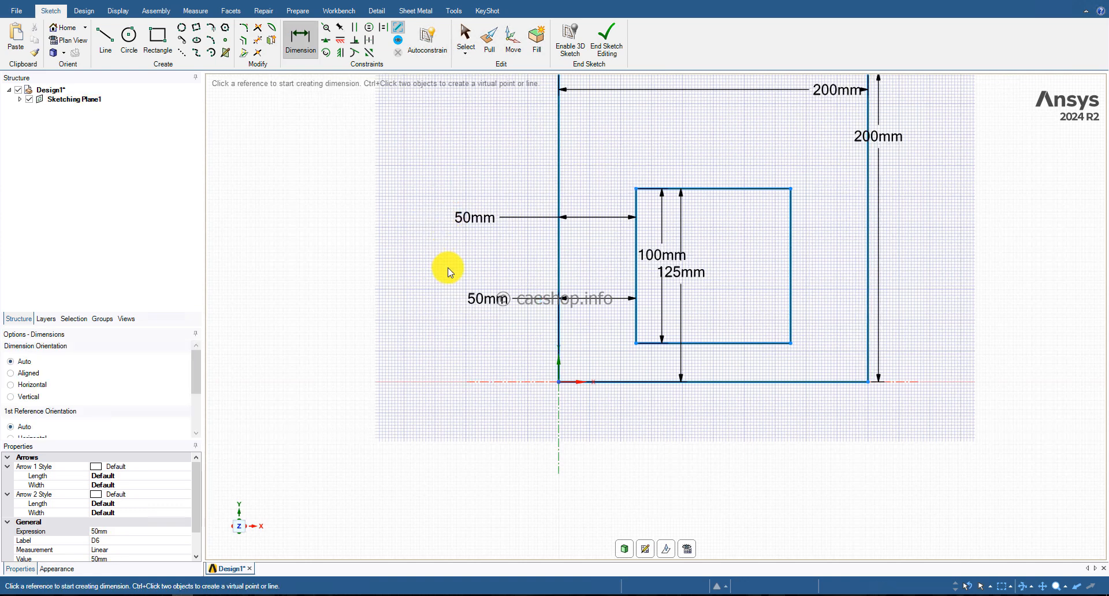
Finish the sketch and pull the frame-shaped surface into a thin solid plate with a square opening.
{"action": "left_click", "coordinate": [593, 49]}
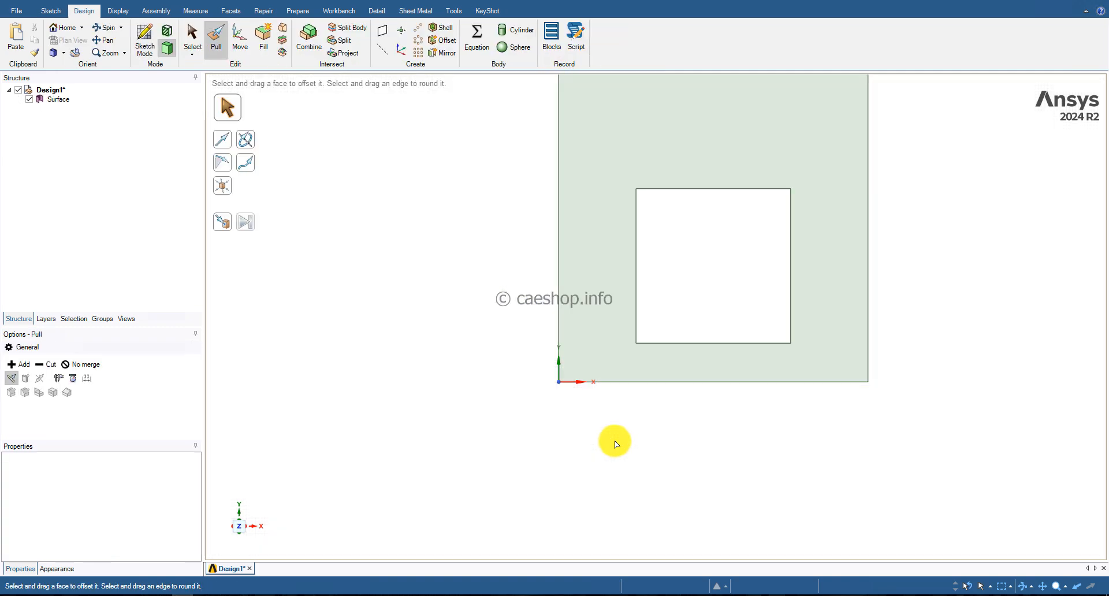
{"action": "middle_click_drag", "start_coordinate": [534, 465], "coordinate": [539, 477]}
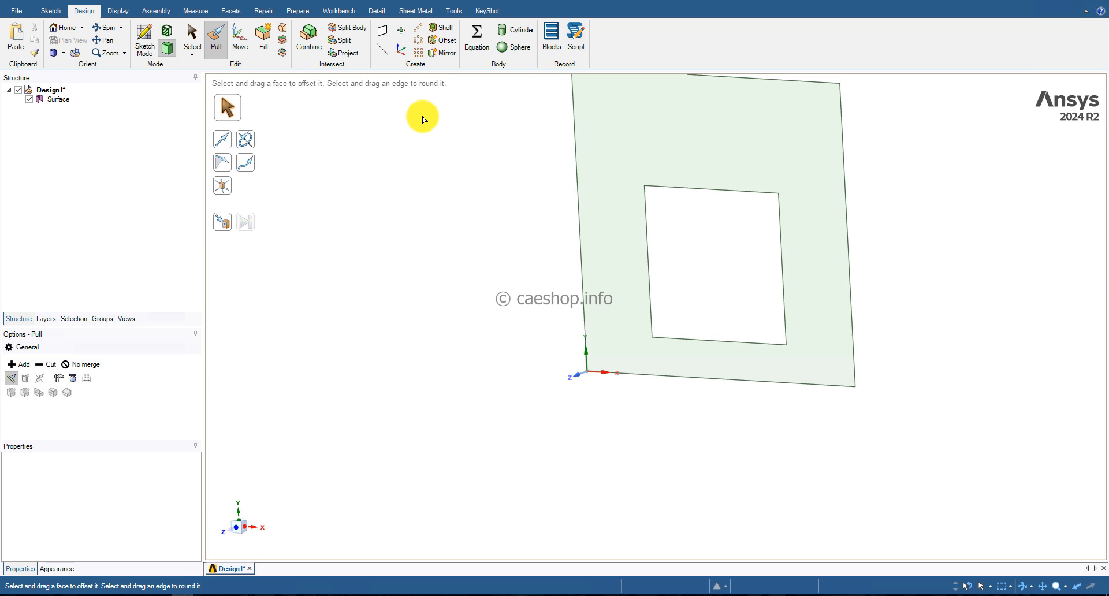
{"action": "middle_click_drag", "start_coordinate": [458, 287], "coordinate": [445, 292]}
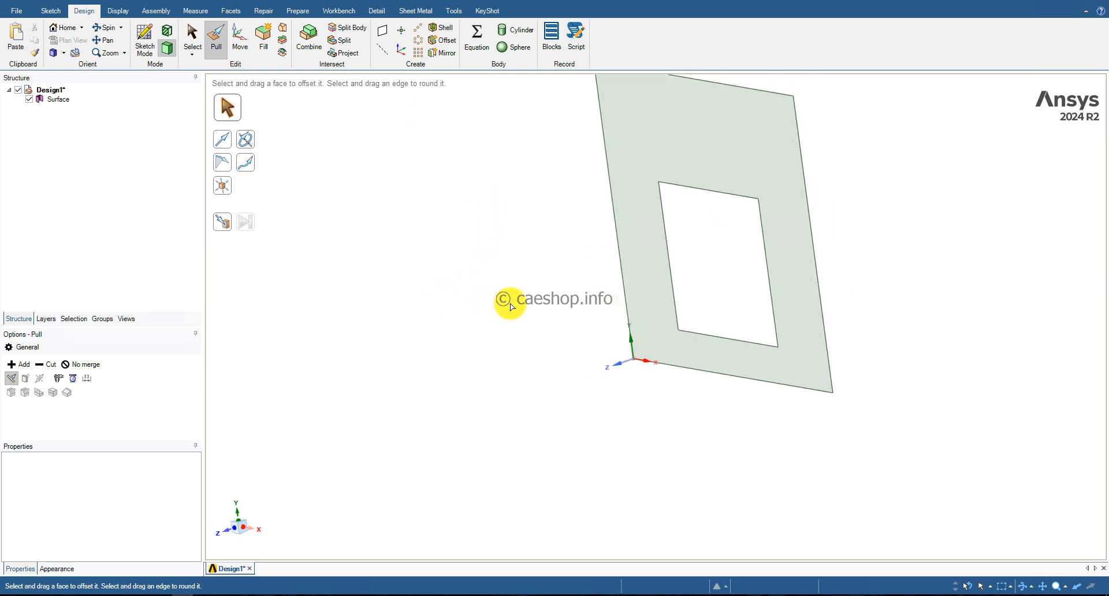
{"action": "left_click", "coordinate": [650, 320]}
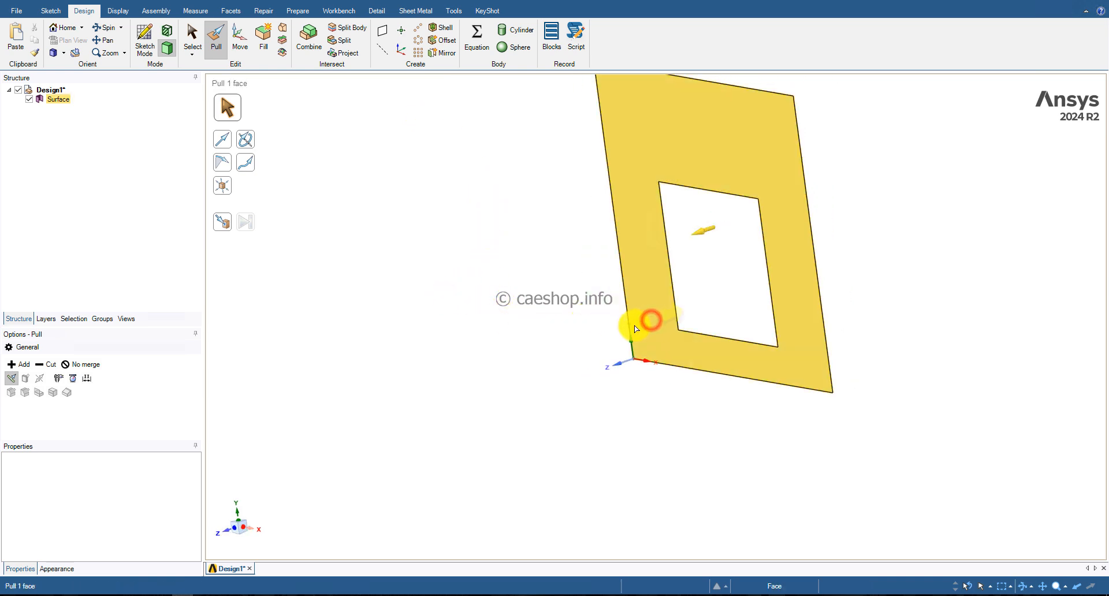
{"action": "left_click_drag", "start_coordinate": [635, 329], "coordinate": [646, 331]}
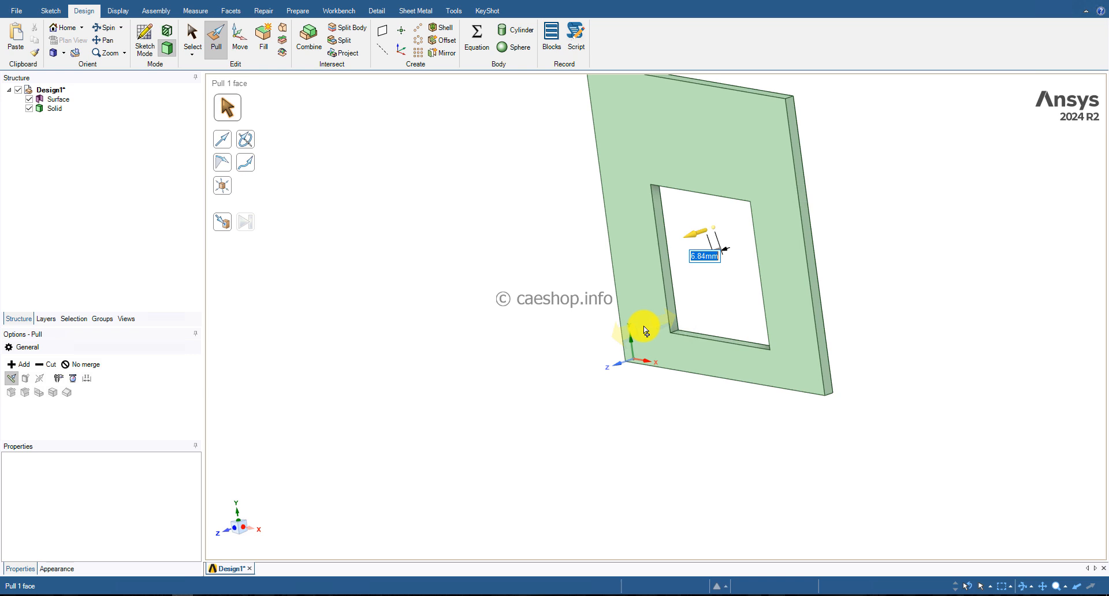
{"action": "key", "text": "Return"}
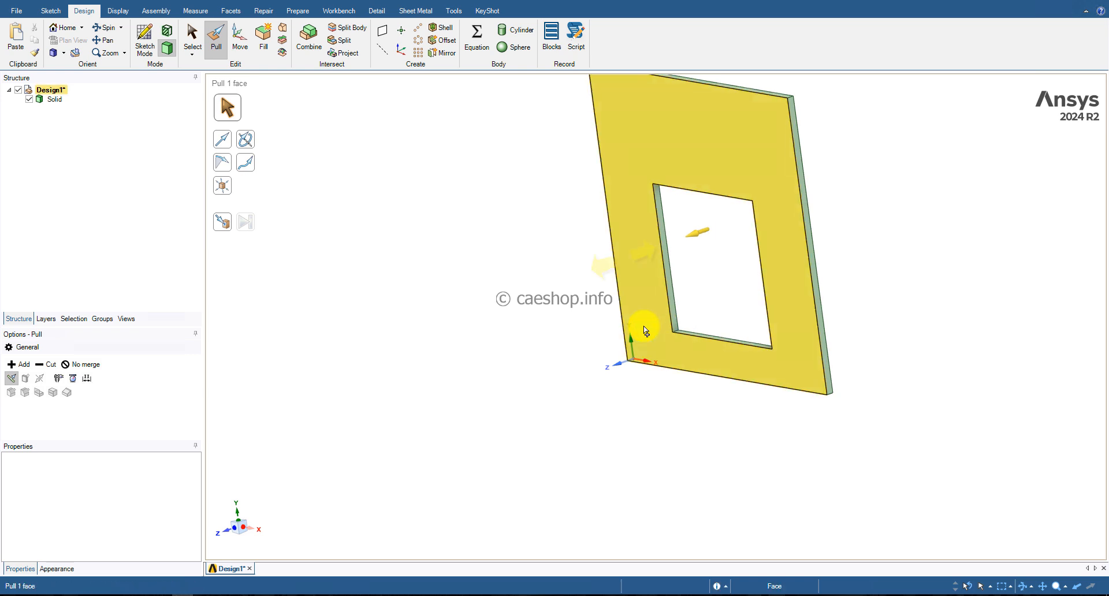
Copy the lower inner face of the plate's square opening and paste it as a separate surface.
{"action": "middle_click_drag", "start_coordinate": [563, 326], "coordinate": [729, 81]}
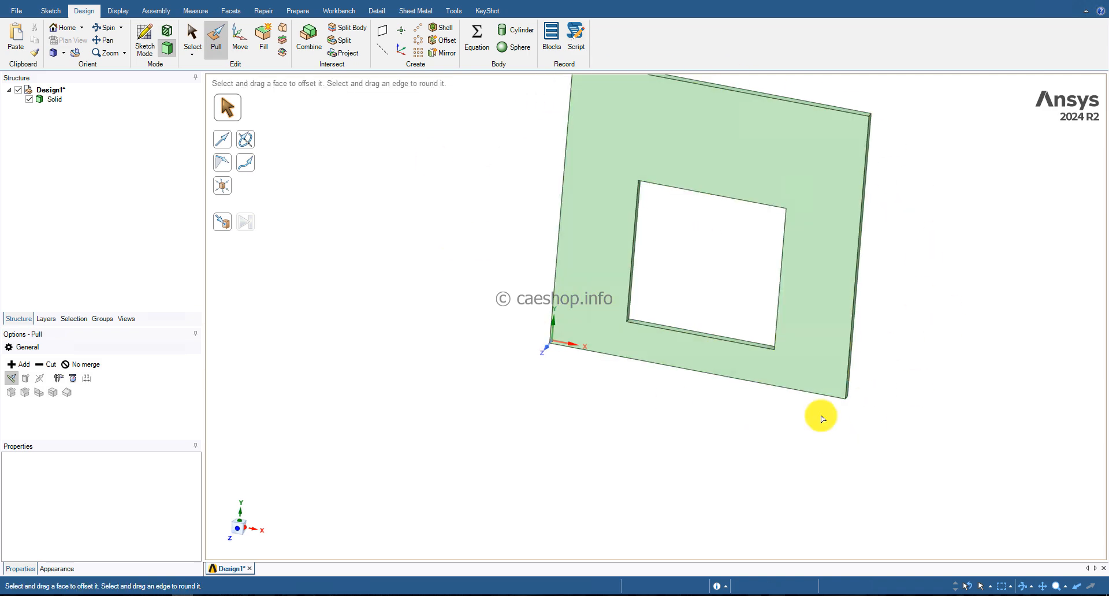
{"action": "middle_click_drag", "start_coordinate": [588, 521], "coordinate": [589, 522], "text": "shift"}
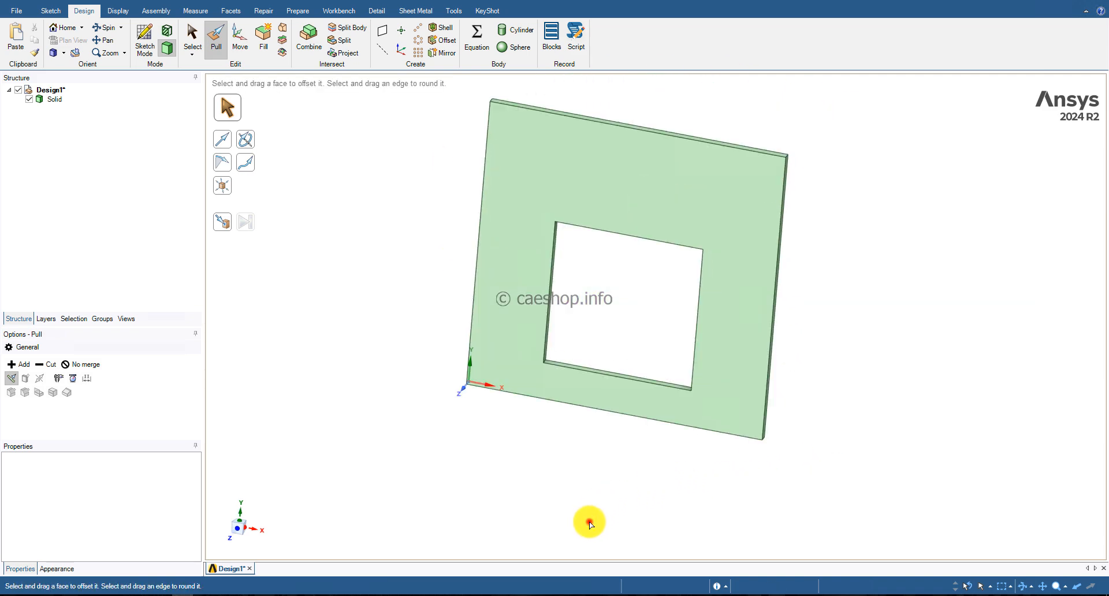
{"action": "left_click", "coordinate": [578, 330]}
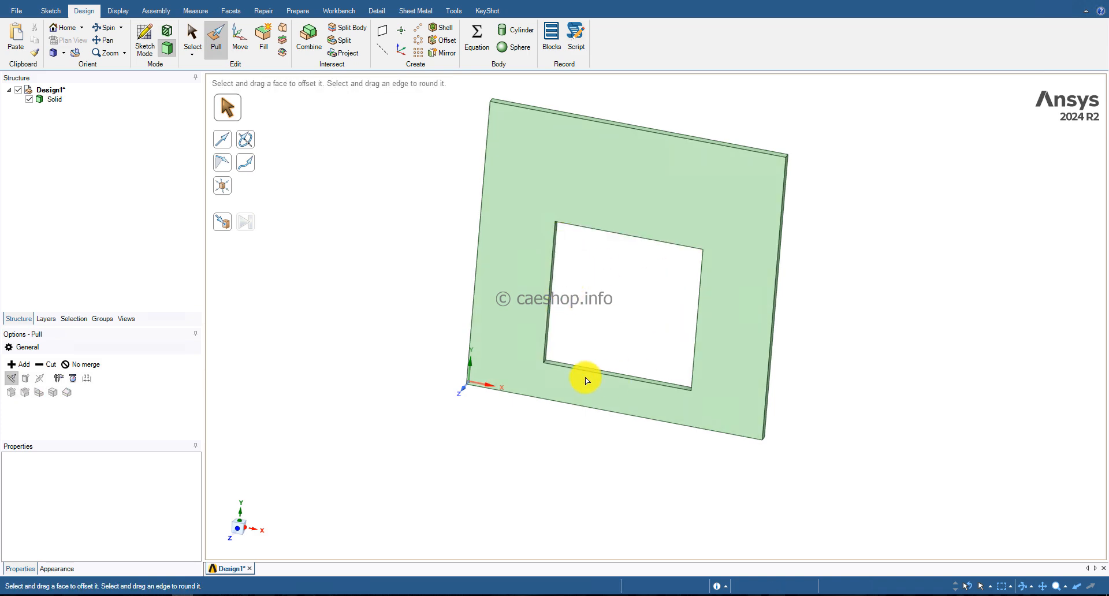
{"action": "left_click", "coordinate": [362, 243]}
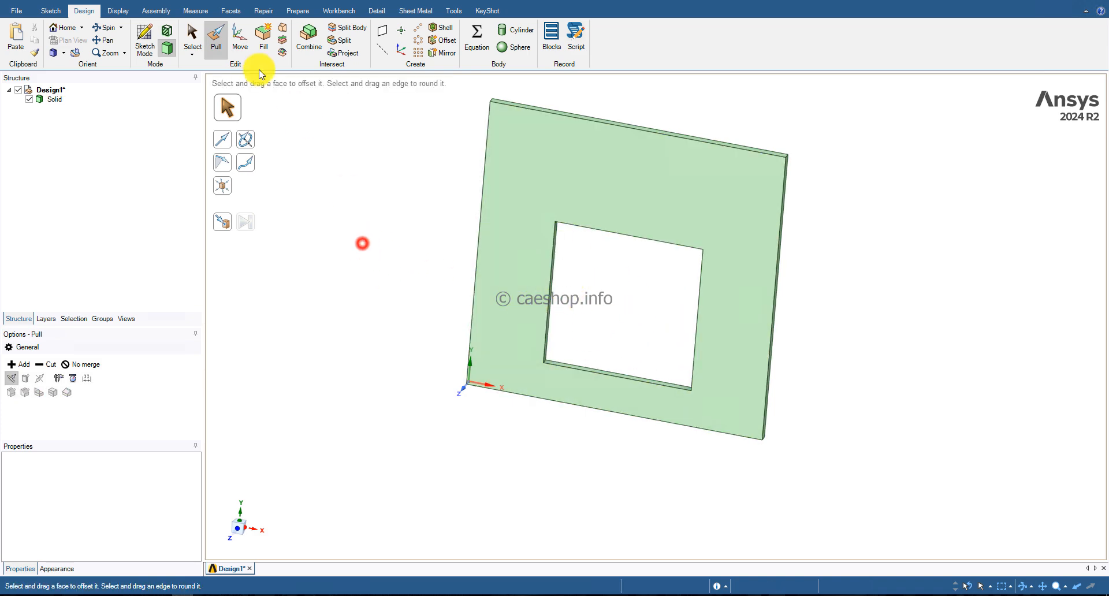
{"action": "left_click", "coordinate": [185, 34]}
{"action": "left_click", "coordinate": [402, 248]}
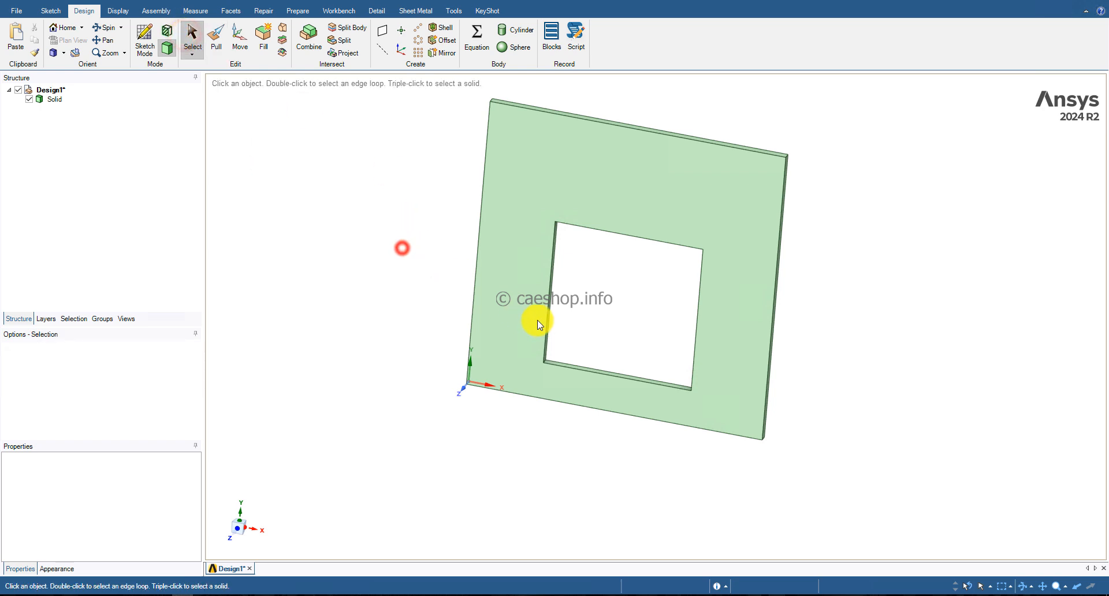
{"action": "scroll", "coordinate": [545, 325], "scroll_direction": "up", "scroll_amount": 2}
{"action": "scroll", "coordinate": [577, 381], "scroll_direction": "up", "scroll_amount": 3}
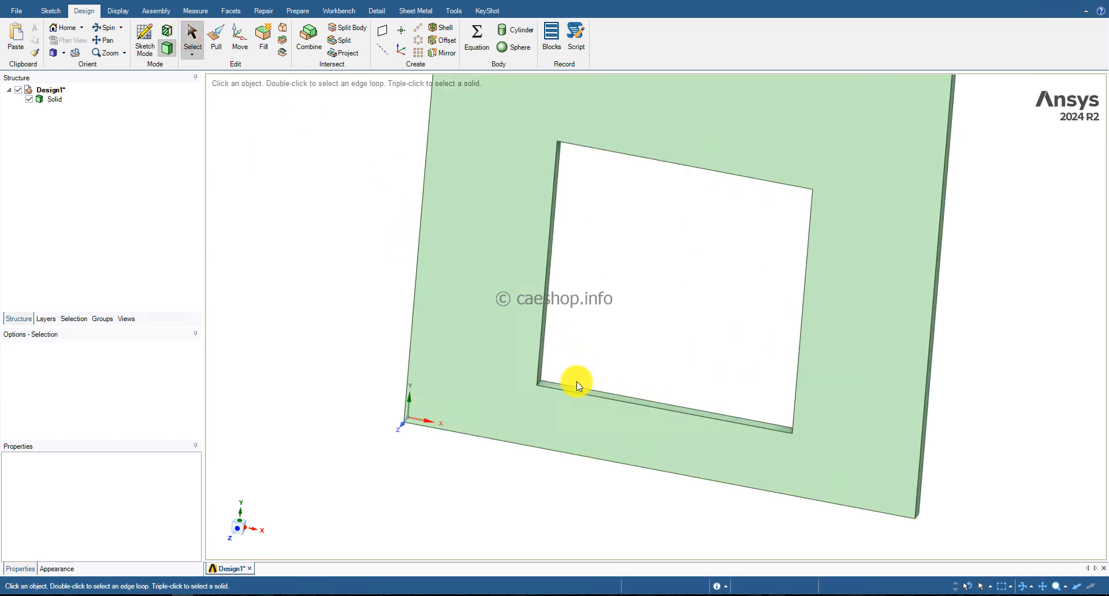
{"action": "left_click", "coordinate": [587, 397]}
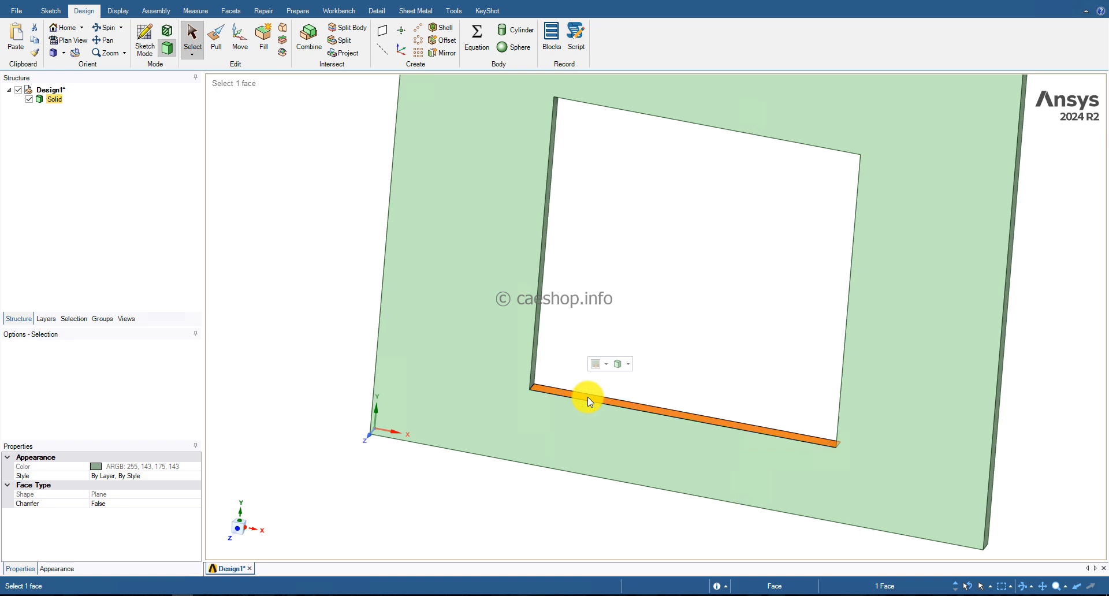
{"action": "key", "text": "ctrl"}
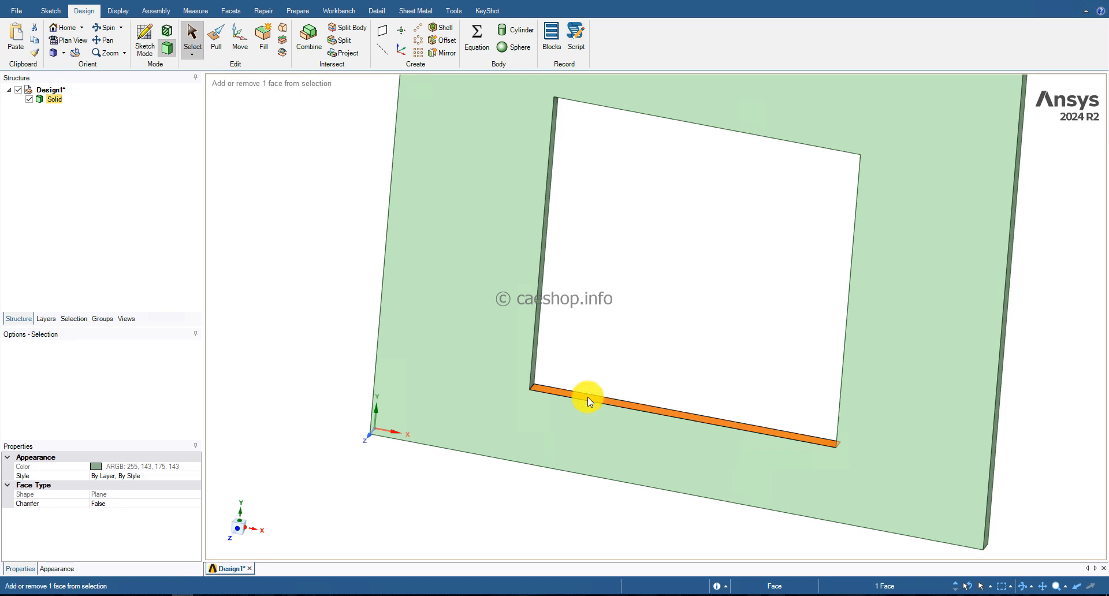
{"action": "key", "text": "ctrl+v"}
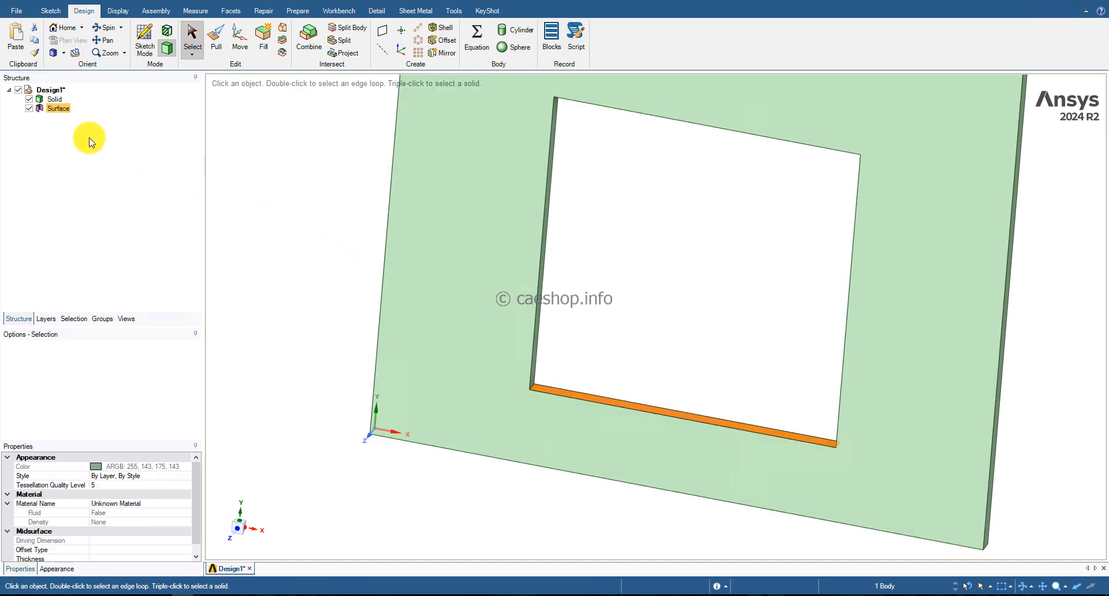
Hide the frame solid and dismiss the physics suppression notice.
{"action": "left_click", "coordinate": [29, 99]}
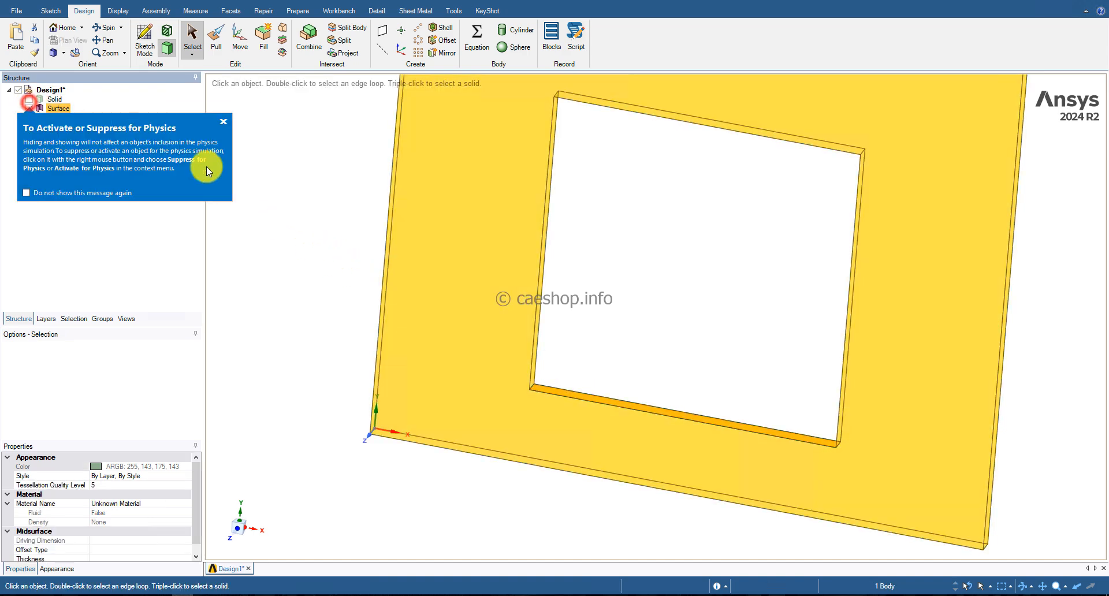
{"action": "left_click", "coordinate": [223, 121]}
{"action": "left_click", "coordinate": [224, 123]}
Pull the copied surface up 100 mm into a solid square, and show the frame solid again.
{"action": "left_click", "coordinate": [224, 50]}
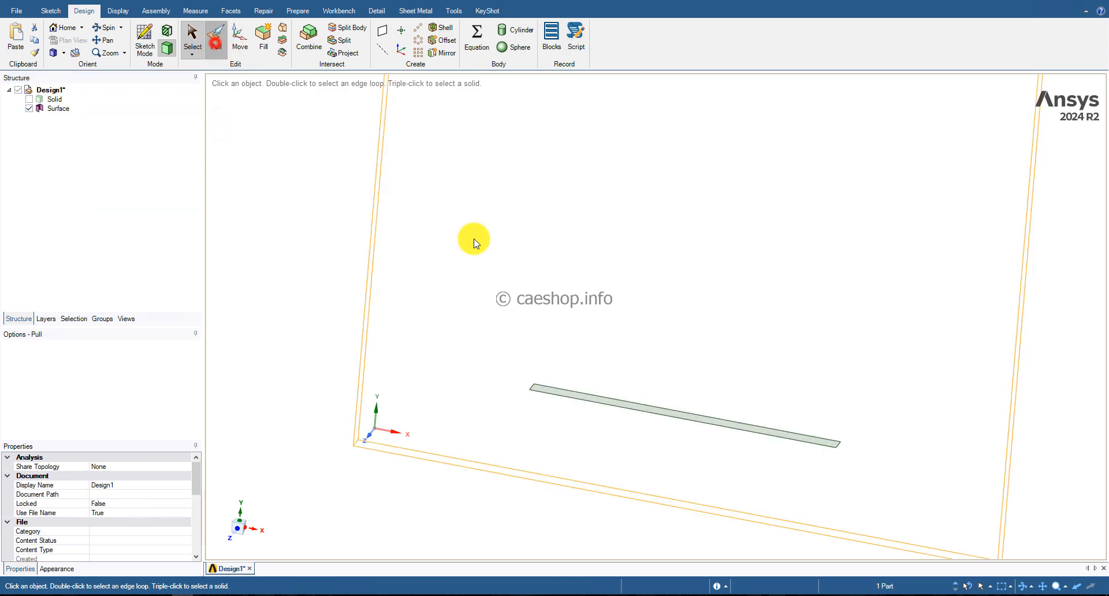
{"action": "left_click", "coordinate": [639, 408]}
{"action": "left_click_drag", "start_coordinate": [656, 381], "coordinate": [668, 307]}
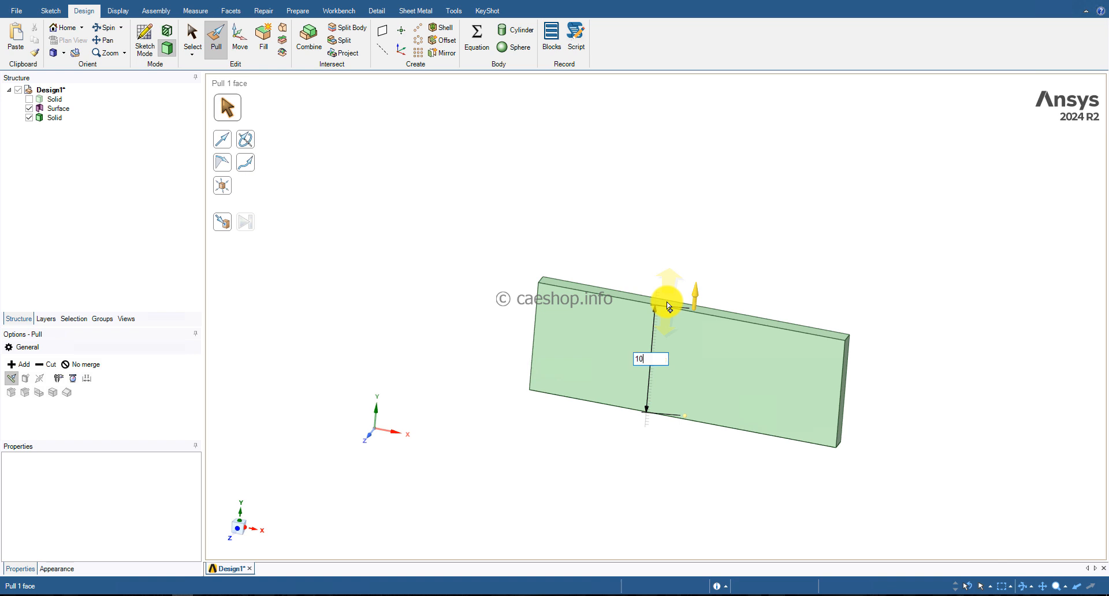
{"action": "type", "text": "100"}
{"action": "key", "text": "Return"}
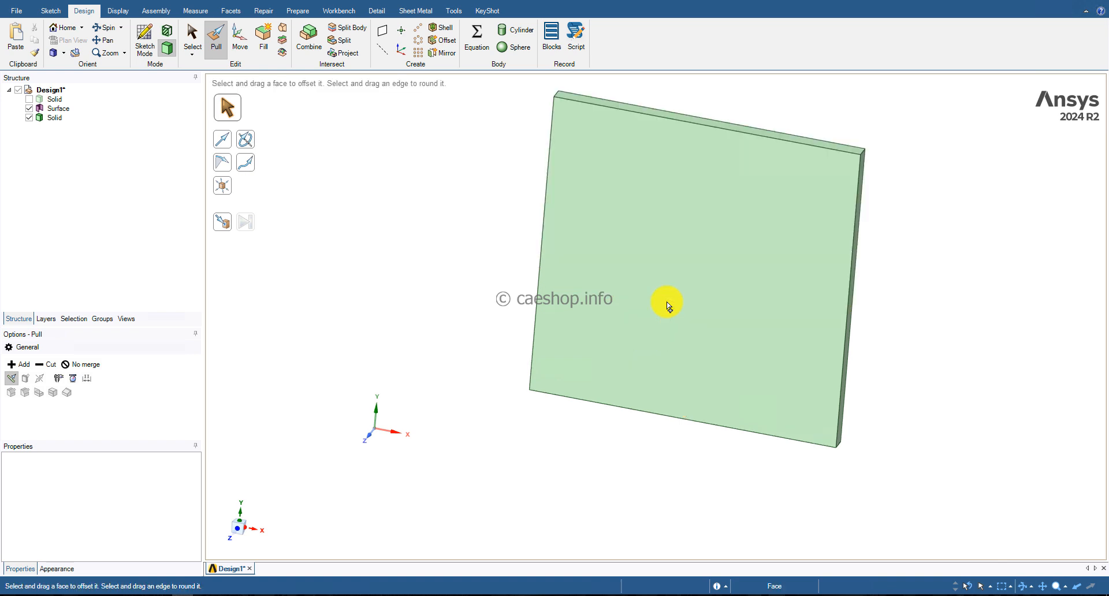
{"action": "left_click", "coordinate": [402, 271]}
{"action": "left_click", "coordinate": [28, 99]}
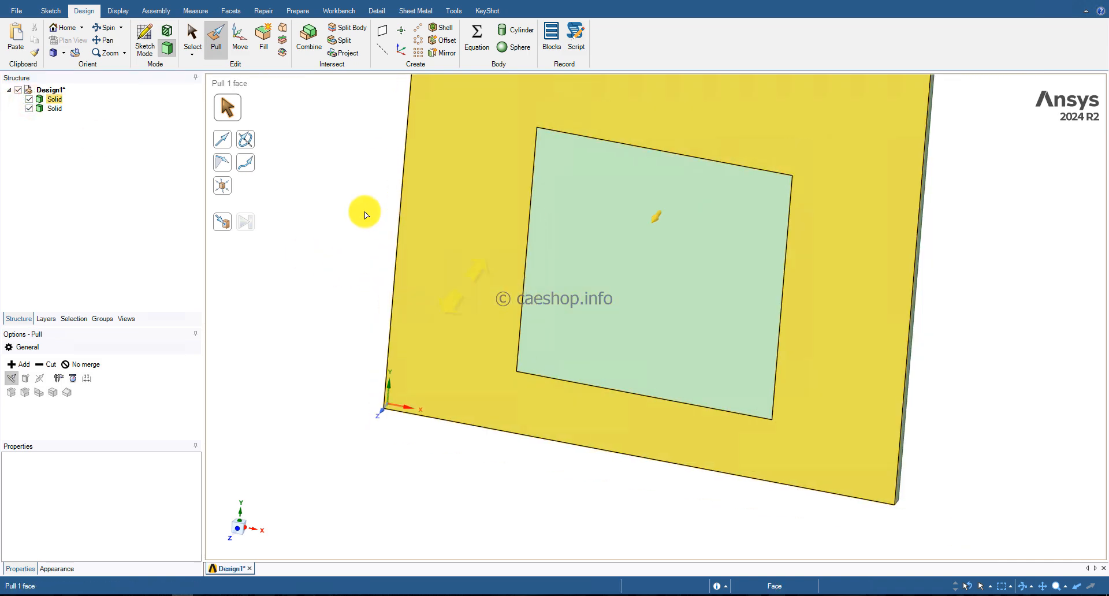
Rename the outer frame solid as Vacuum and the inner square solid as Water.
{"action": "left_click", "coordinate": [196, 35]}
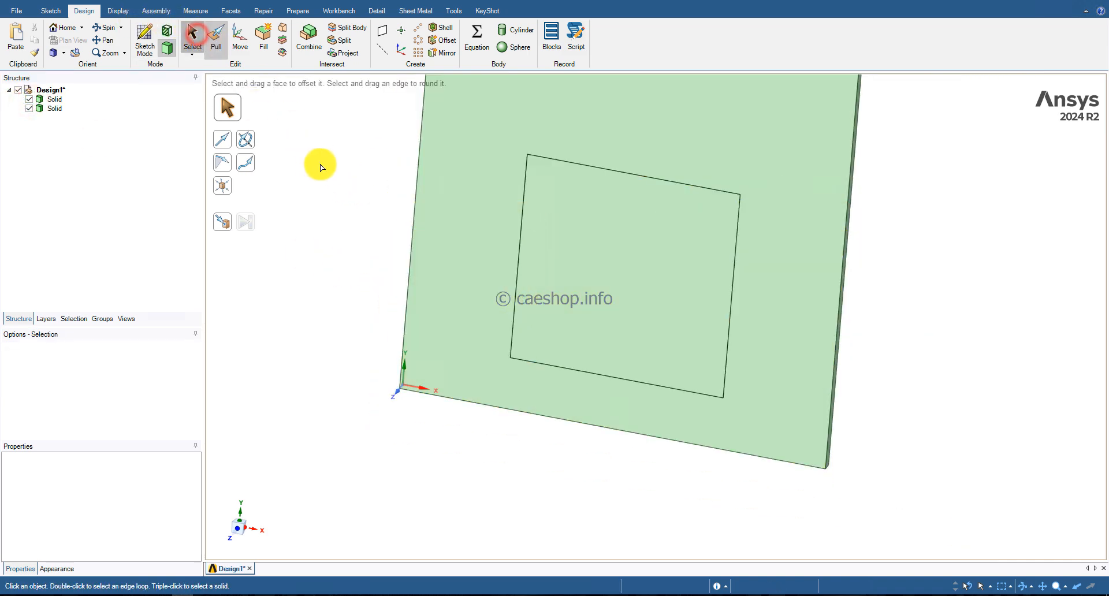
{"action": "left_click", "coordinate": [49, 100]}
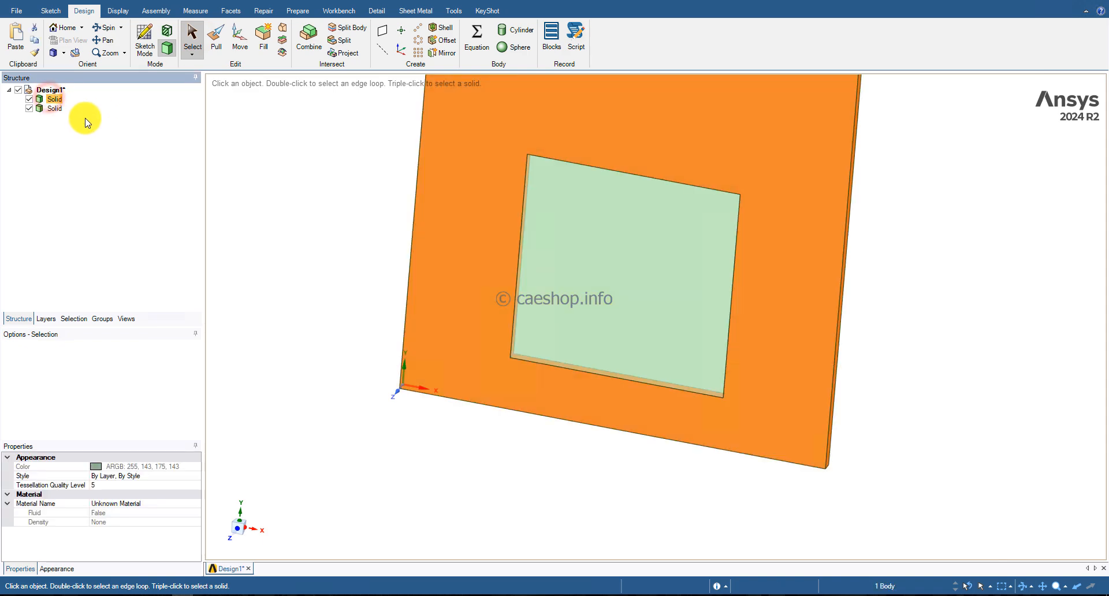
{"action": "type", "text": "Vacuum"}
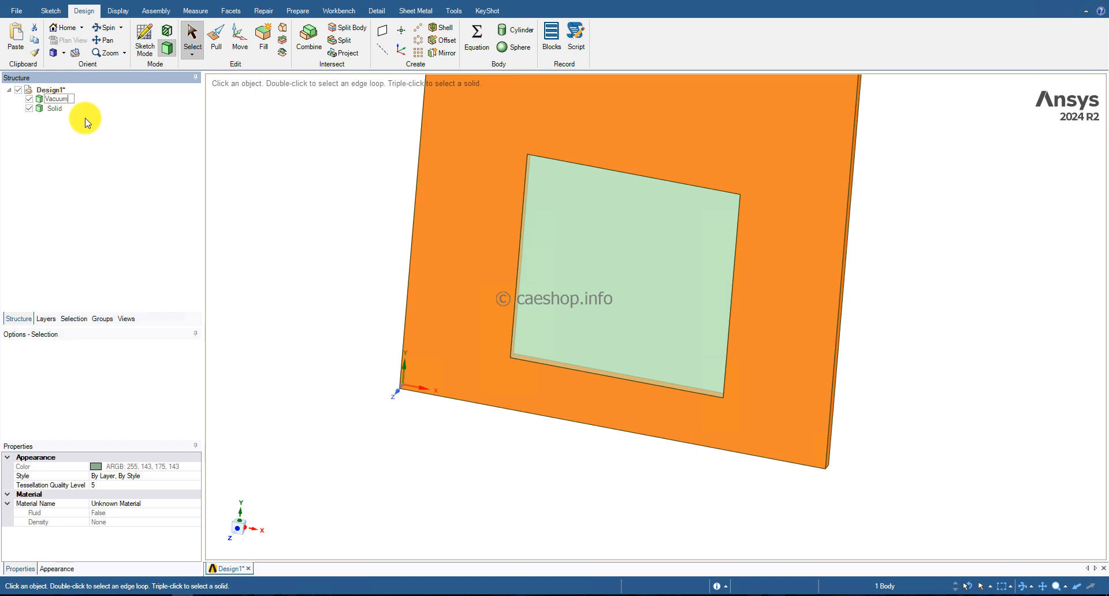
{"action": "key", "text": "Return"}
{"action": "left_click", "coordinate": [54, 108]}
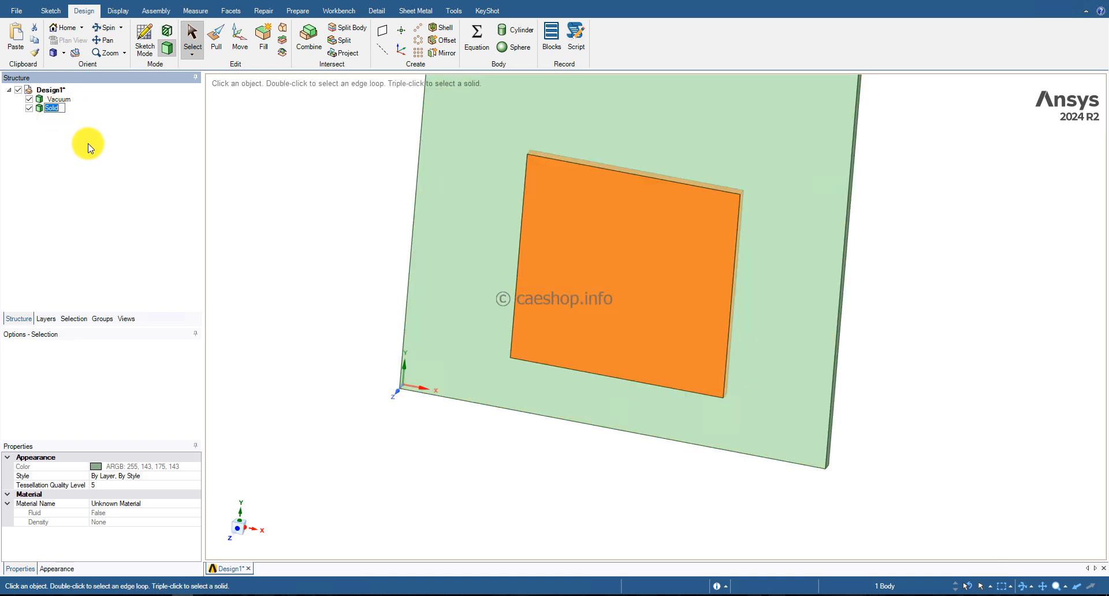
{"action": "type", "text": "U"}
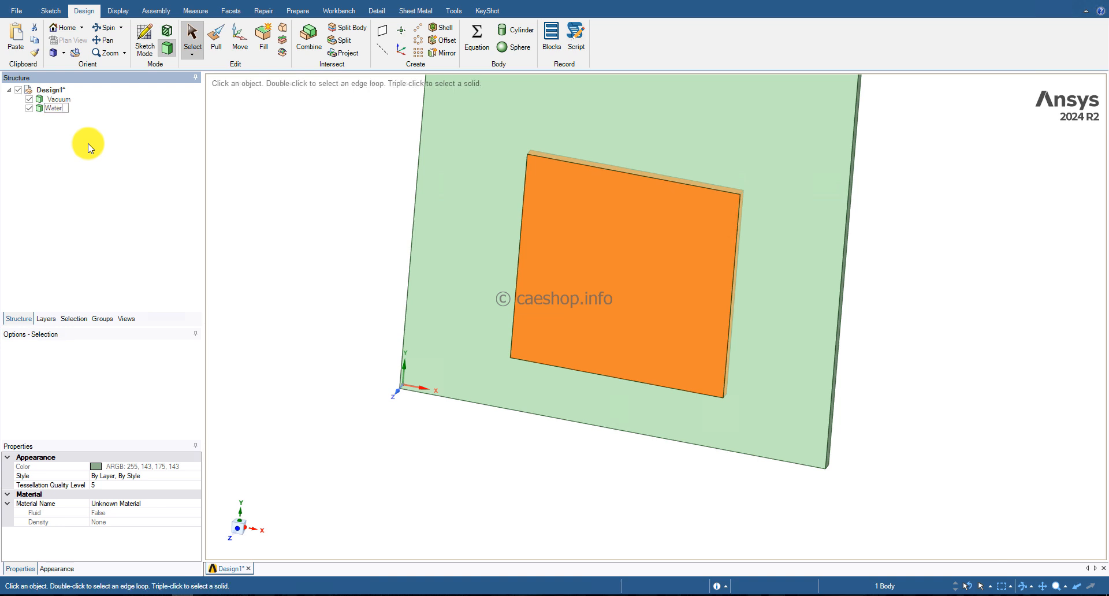
{"action": "type", "text": "ater"}
{"action": "key", "text": "Return"}
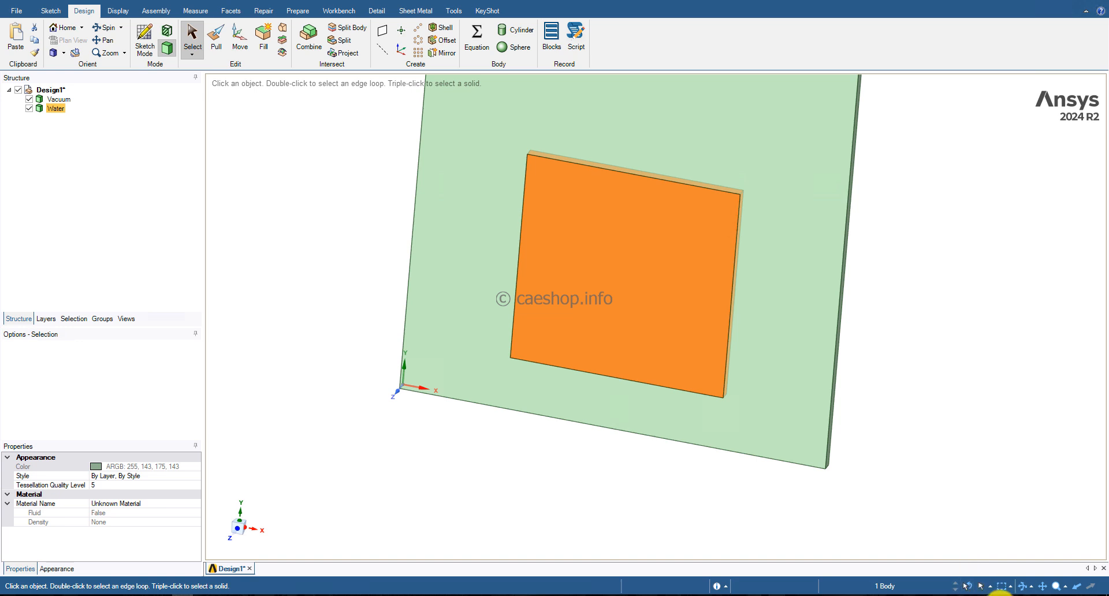
Copy the narrow lower outer face of the Vacuum frame and paste it as a separate surface.
{"action": "left_click", "coordinate": [497, 464]}
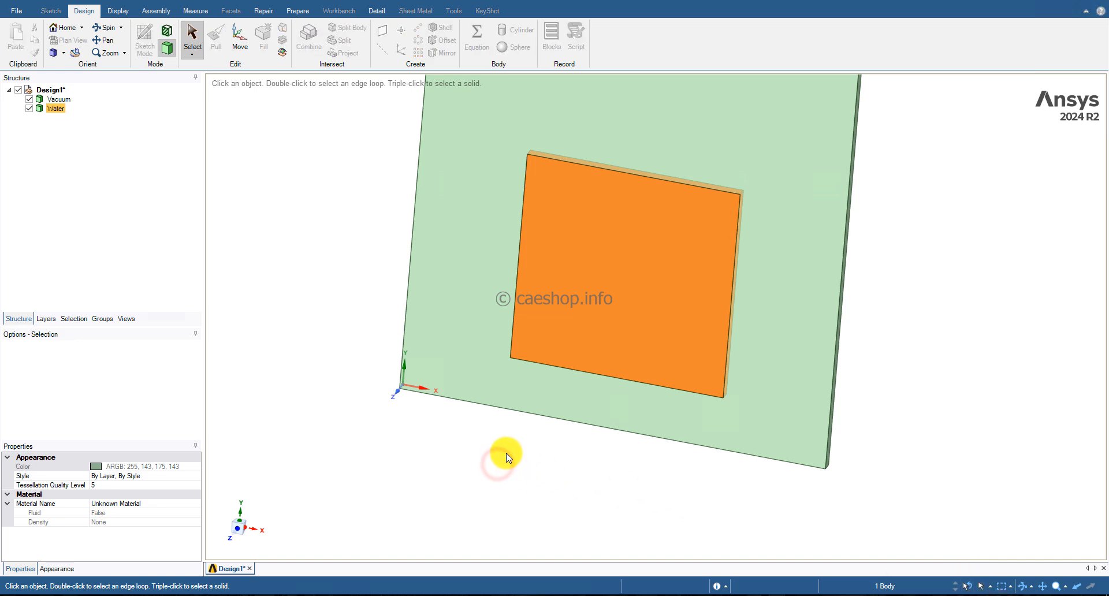
{"action": "mouse_move", "coordinate": [518, 431]}
{"action": "middle_mouse_down"}
{"action": "mouse_move", "coordinate": [535, 409]}
{"action": "mouse_move", "coordinate": [550, 445]}
{"action": "mouse_move", "coordinate": [540, 453]}
{"action": "mouse_move", "coordinate": [500, 424]}
{"action": "mouse_move", "coordinate": [510, 381]}
{"action": "mouse_move", "coordinate": [505, 453]}
{"action": "mouse_move", "coordinate": [530, 435]}
{"action": "middle_mouse_up"}
{"action": "left_click", "coordinate": [497, 485]}
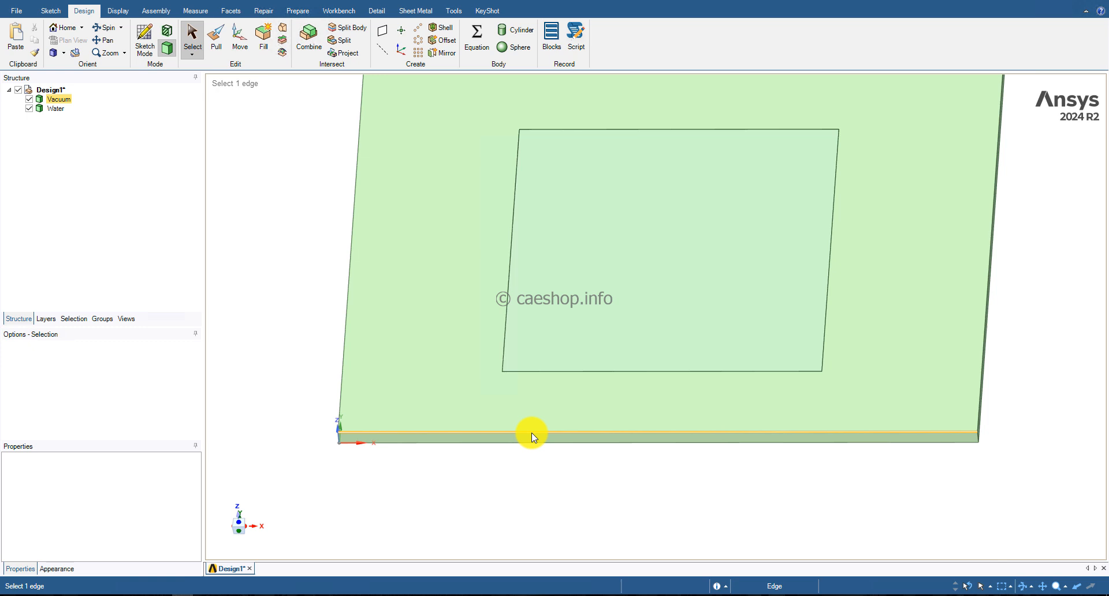
{"action": "left_click", "coordinate": [498, 443]}
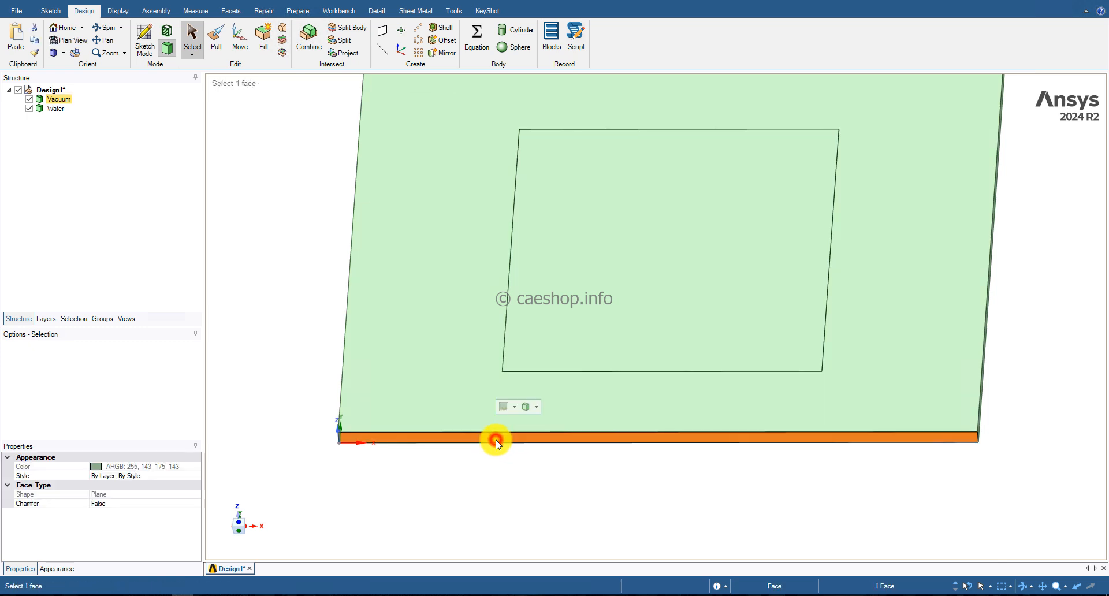
{"action": "key", "text": "ctrl"}
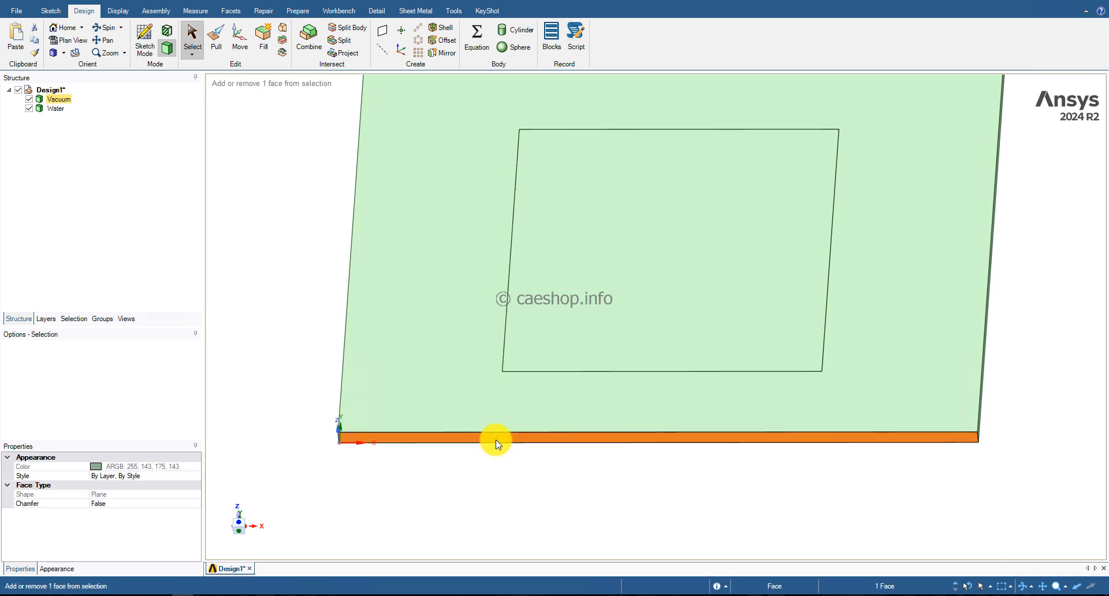
{"action": "key", "text": "ctrl+c"}
{"action": "key", "text": "ctrl+v"}
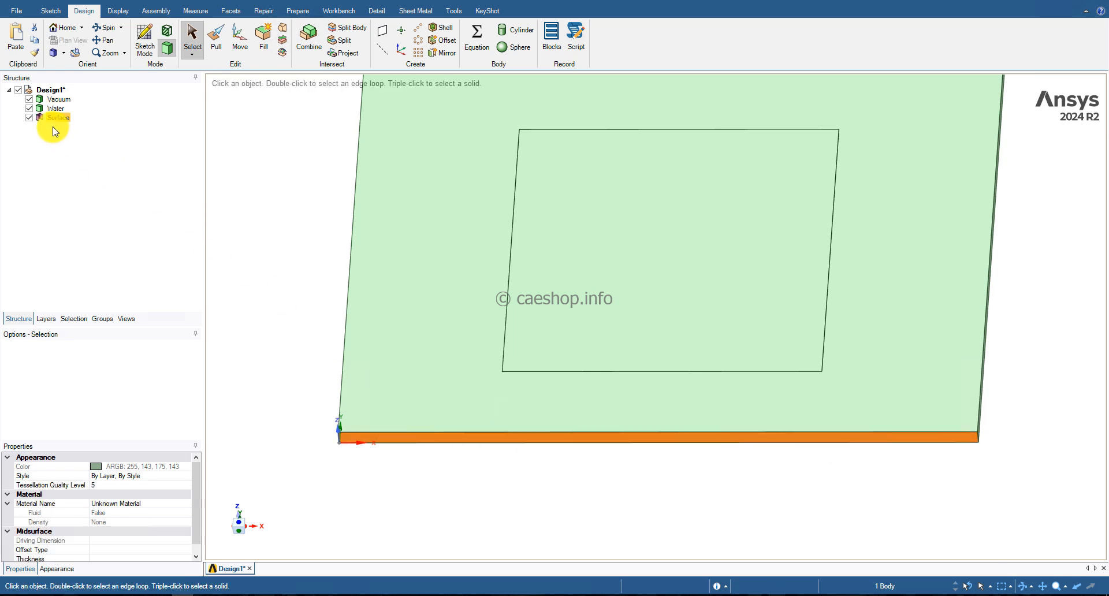
Hide the Water and Vacuum solids, leaving only the copied surface shown, and clear the selection.
{"action": "left_click", "coordinate": [29, 108]}
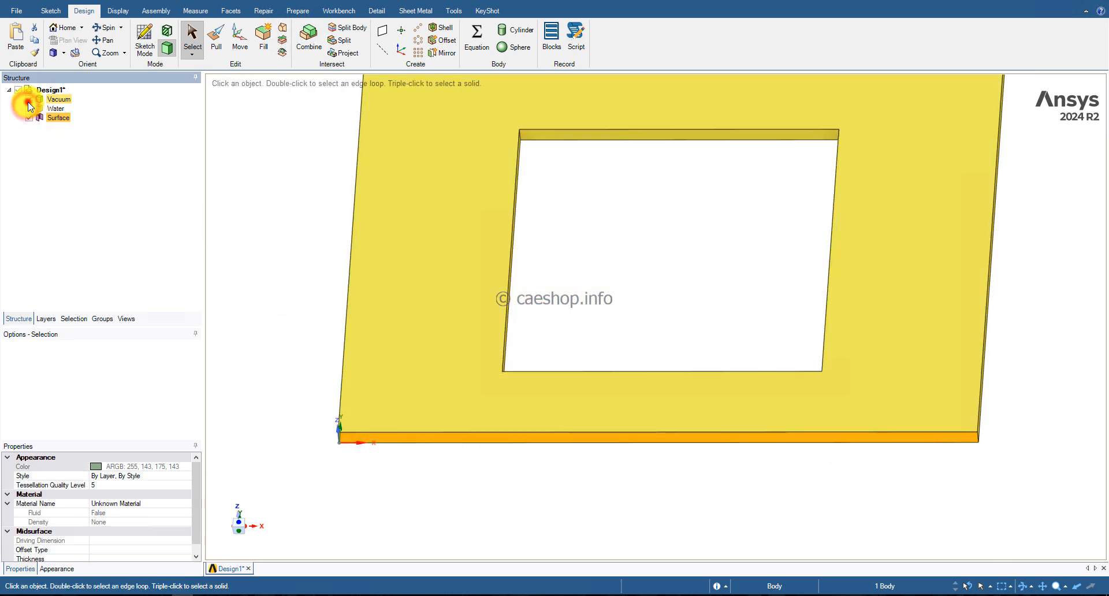
{"action": "left_click", "coordinate": [29, 99]}
{"action": "middle_click_drag", "start_coordinate": [351, 238], "coordinate": [884, 487]}
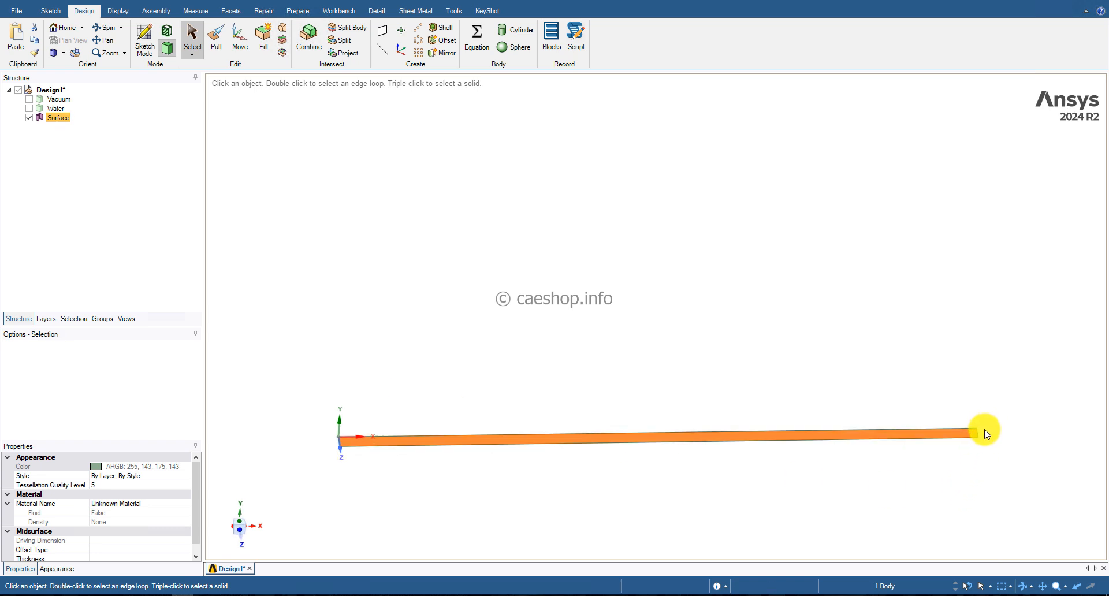
{"action": "scroll", "coordinate": [739, 458], "scroll_direction": "down", "scroll_amount": 2}
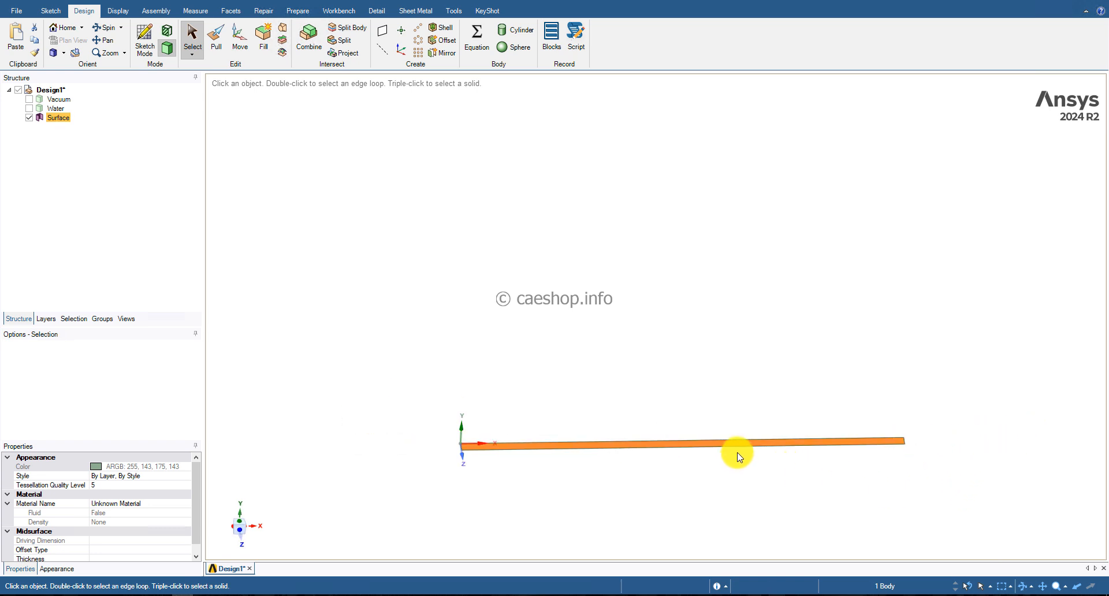
{"action": "left_click", "coordinate": [318, 176]}
Pull the short edge at the surface's +X end outward by 50 mm.
{"action": "left_click", "coordinate": [220, 38]}
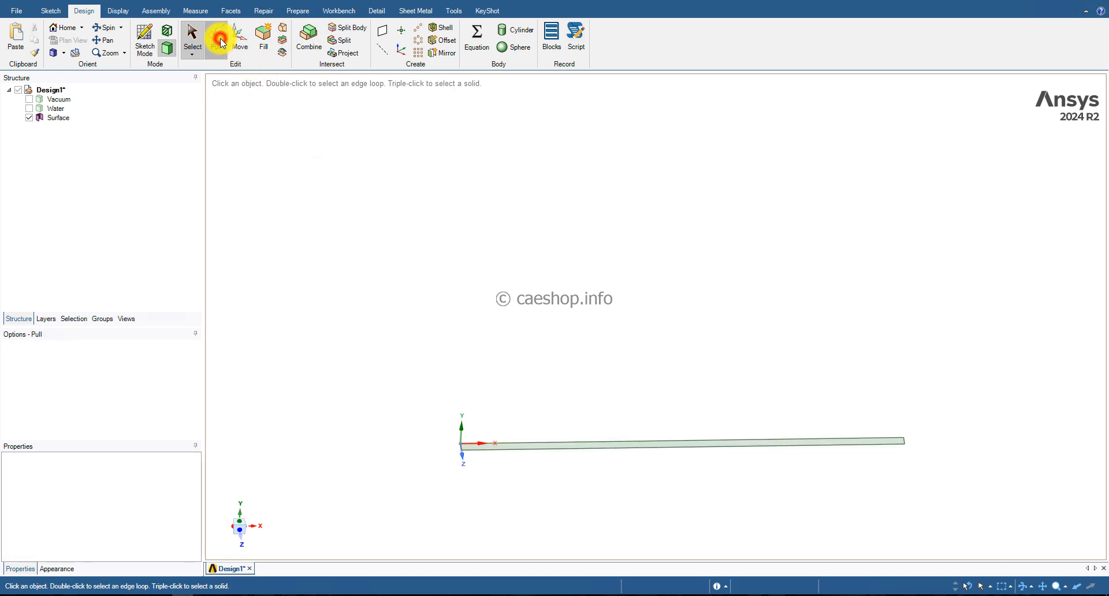
{"action": "scroll", "coordinate": [925, 456], "scroll_direction": "up", "scroll_amount": 2}
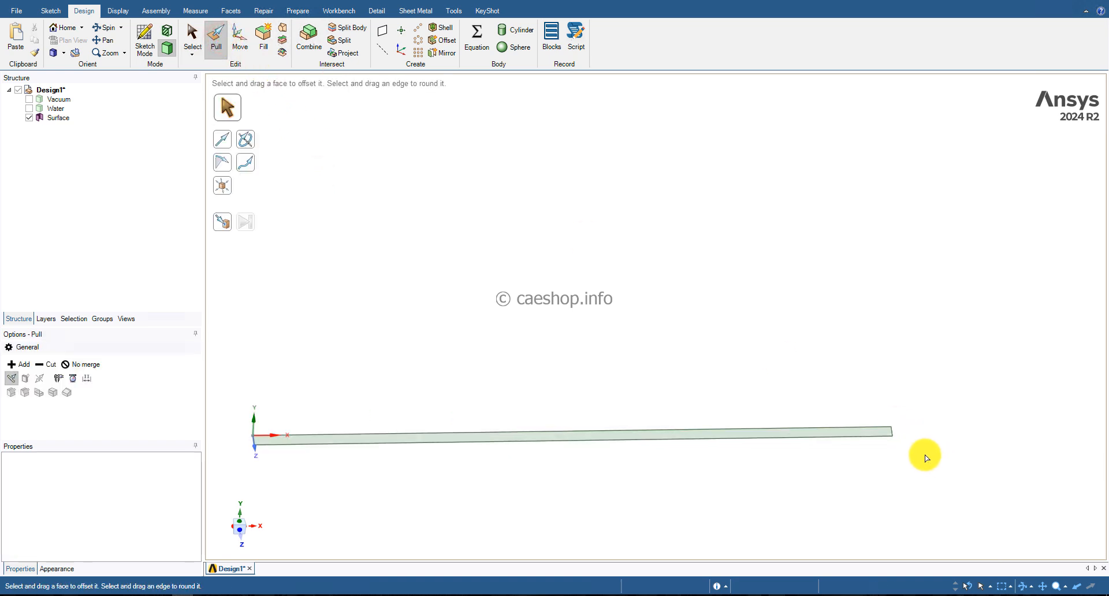
{"action": "left_click", "coordinate": [890, 429]}
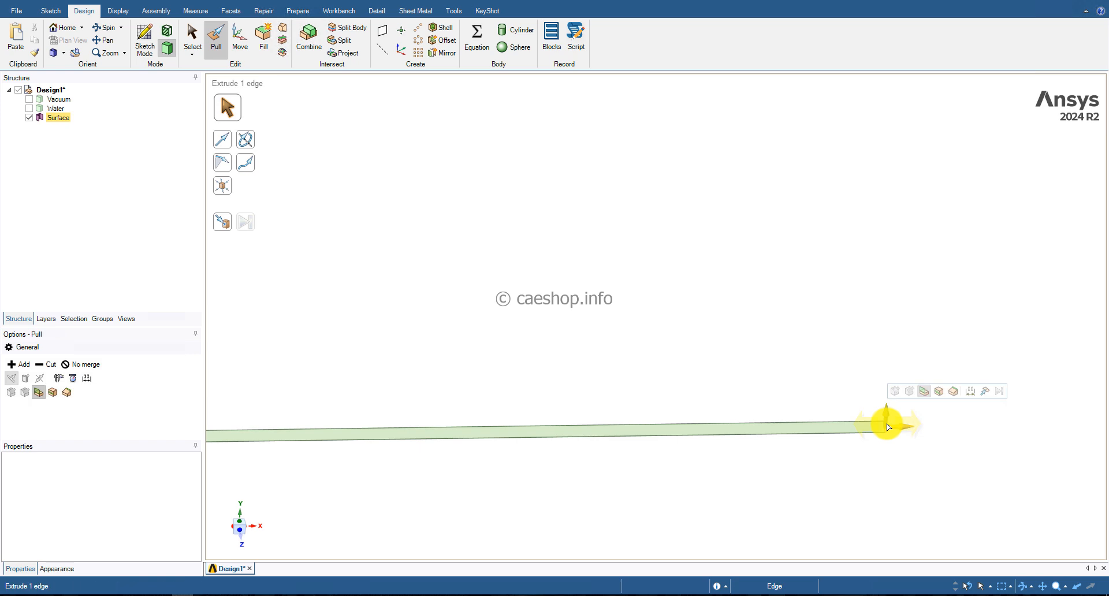
{"action": "left_click_drag", "start_coordinate": [901, 429], "coordinate": [1018, 430]}
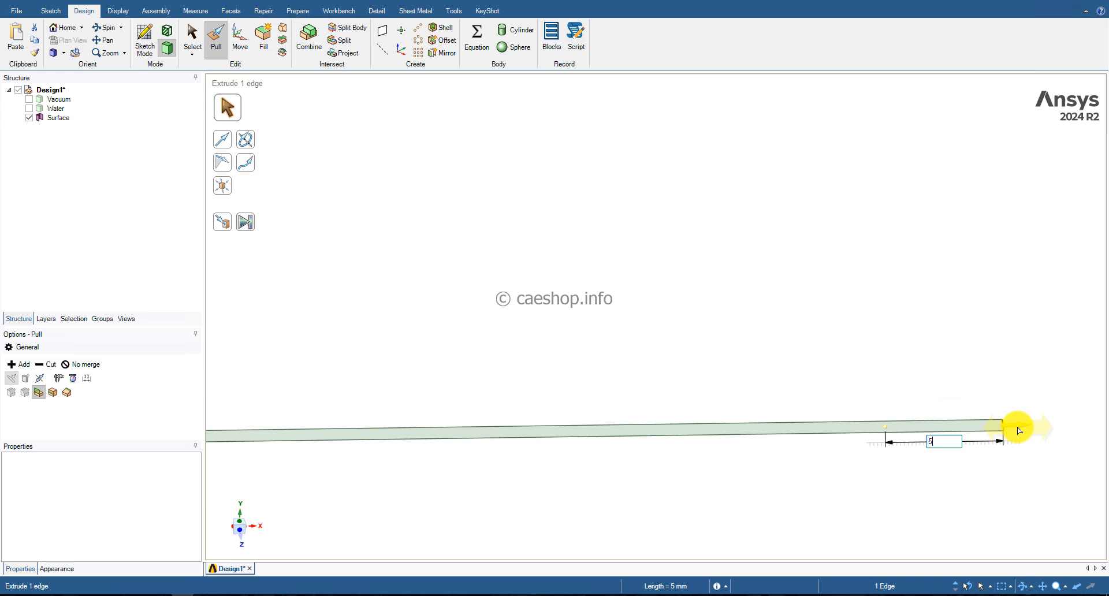
{"action": "key", "text": "Return"}
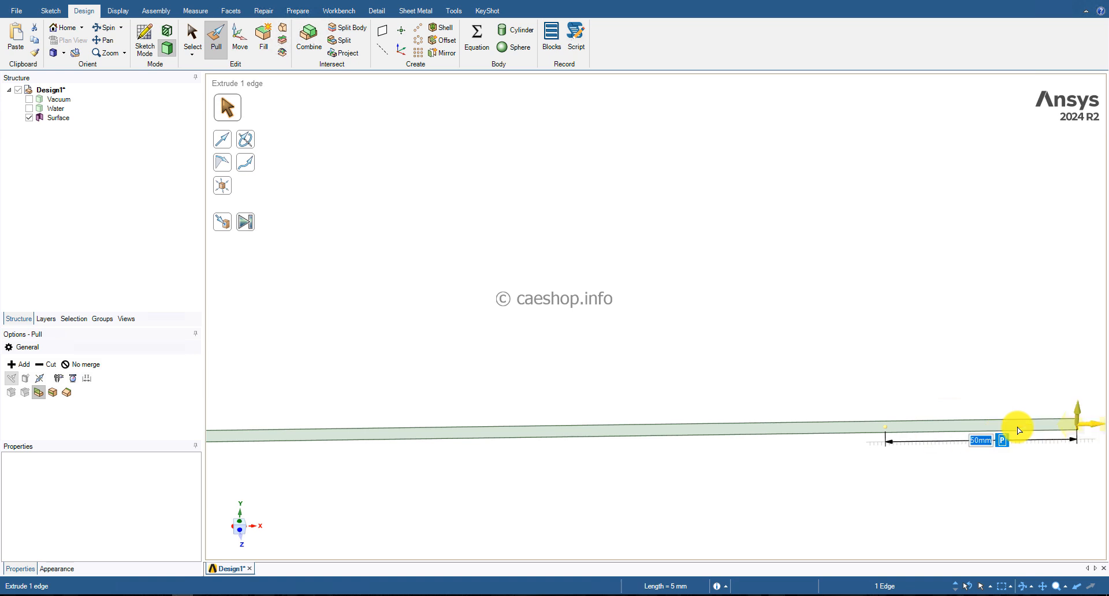
Pull the short edge at the surface's origin end outward in -X by the same length as the other end.
{"action": "scroll", "coordinate": [978, 388], "scroll_direction": "down", "scroll_amount": 3}
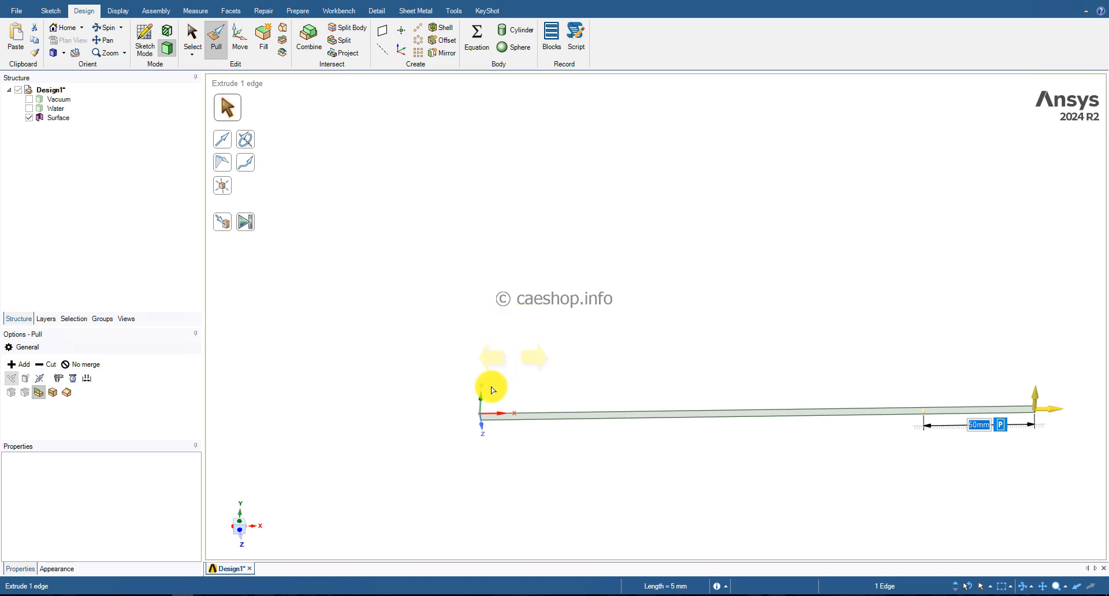
{"action": "scroll", "coordinate": [434, 440], "scroll_direction": "up", "scroll_amount": 3}
{"action": "left_click", "coordinate": [430, 445]}
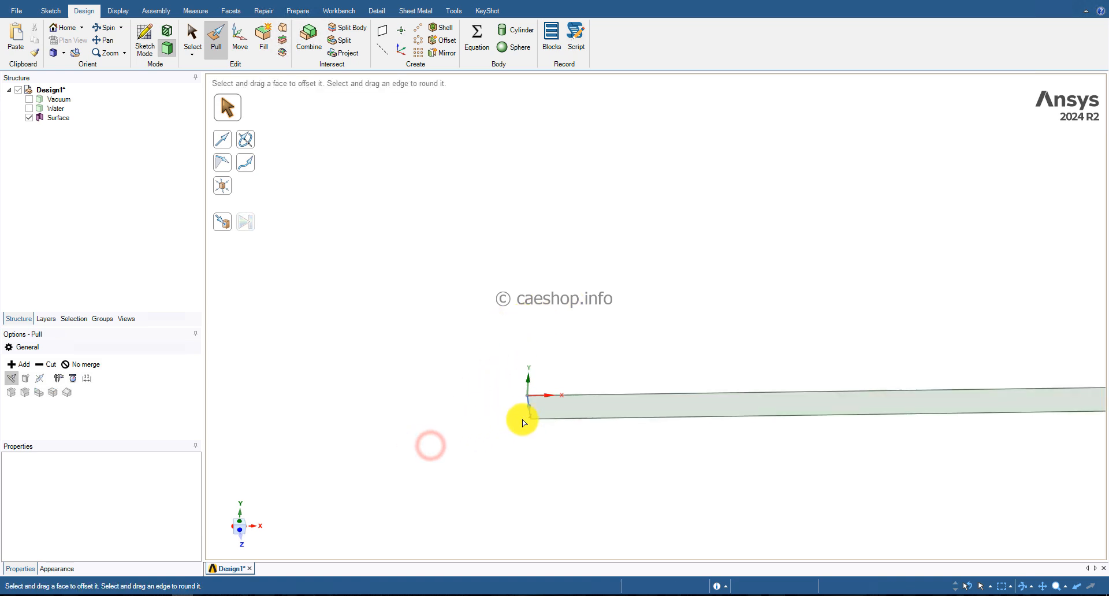
{"action": "left_click", "coordinate": [528, 410]}
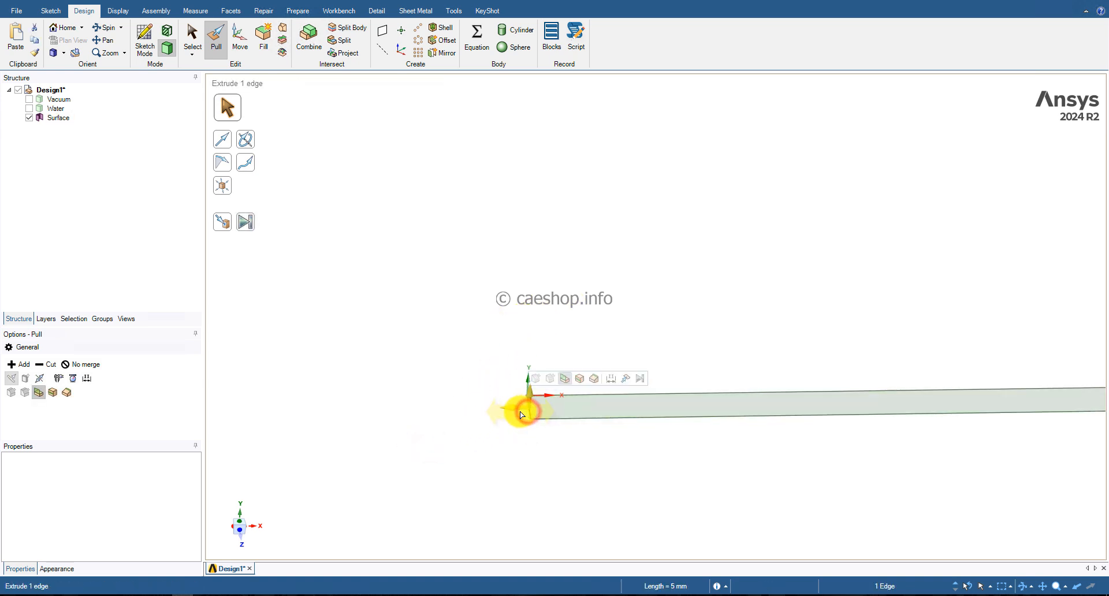
{"action": "left_click_drag", "start_coordinate": [516, 413], "coordinate": [433, 252]}
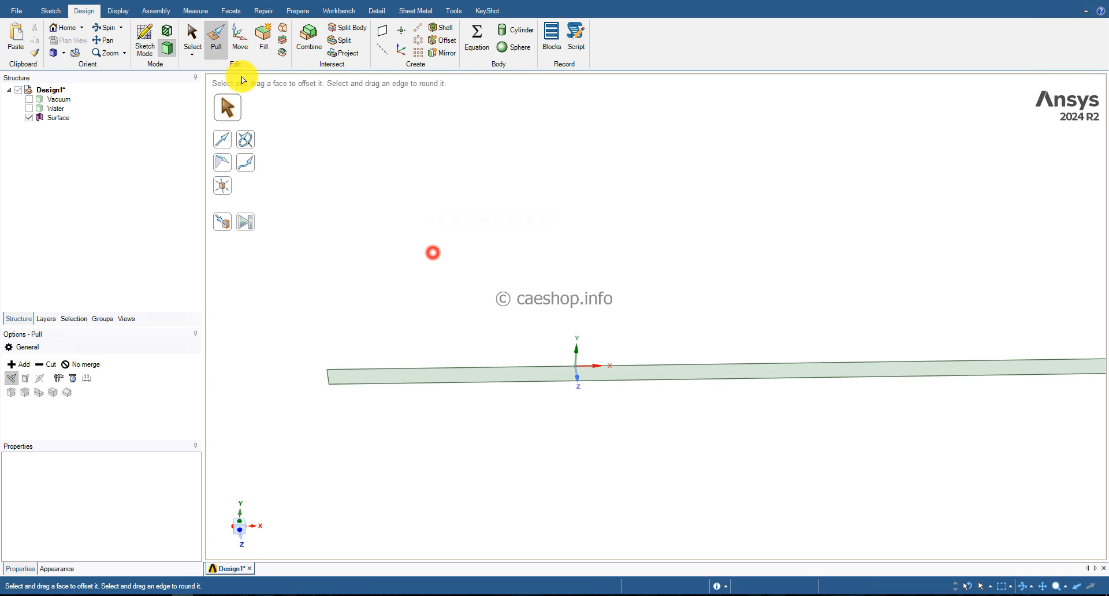
Rename the extended surface body as Steel.
{"action": "left_click", "coordinate": [197, 45]}
{"action": "left_click", "coordinate": [58, 119]}
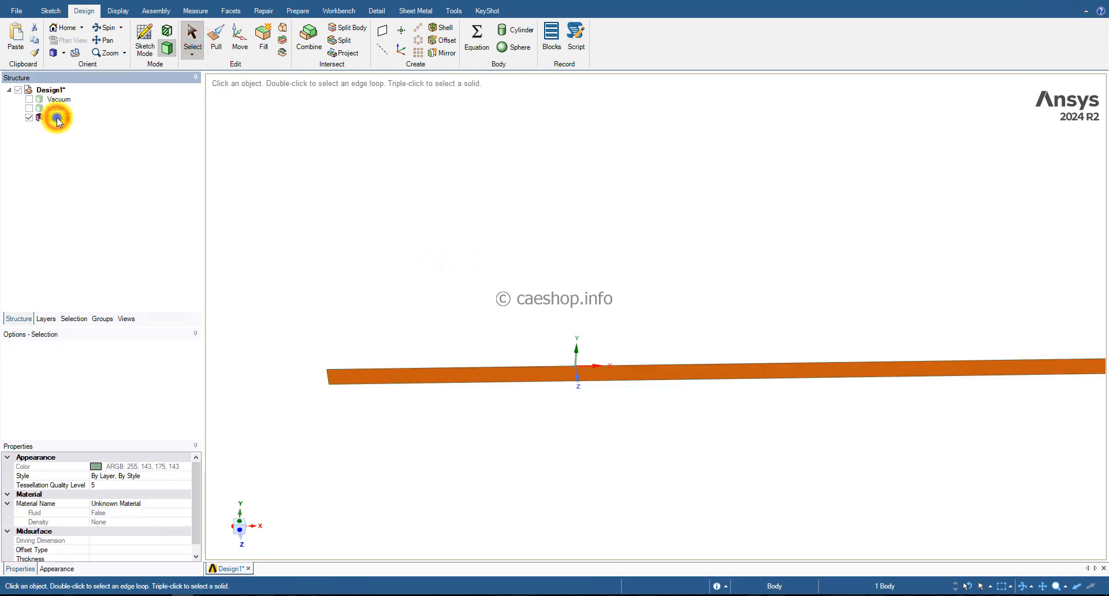
{"action": "right_click", "coordinate": [58, 118]}
{"action": "left_click", "coordinate": [96, 182]}
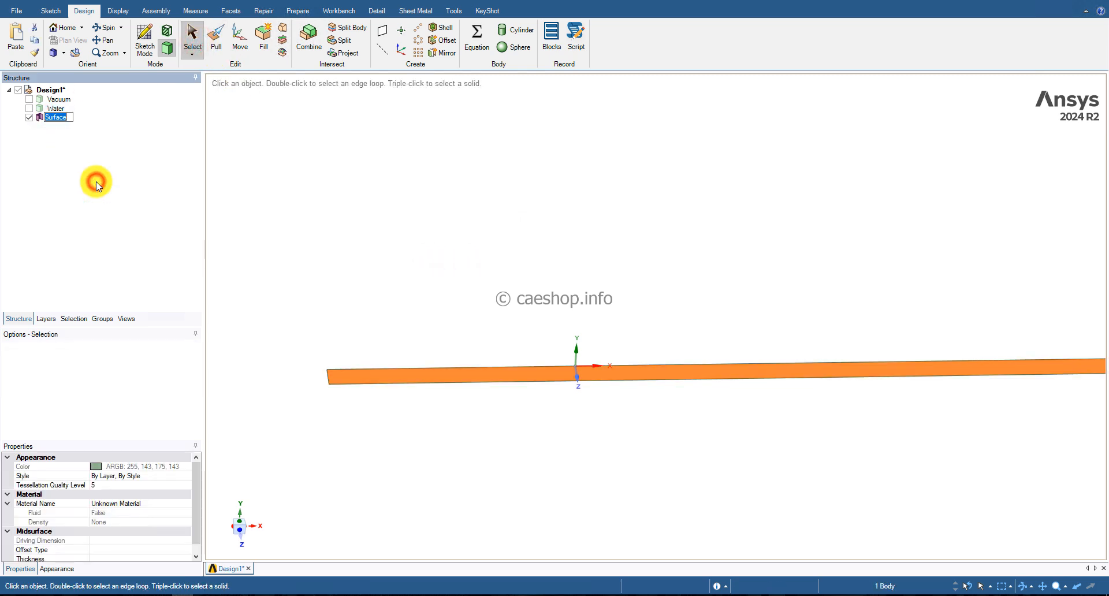
{"action": "type", "text": "Steel"}
{"action": "key", "text": "Return"}
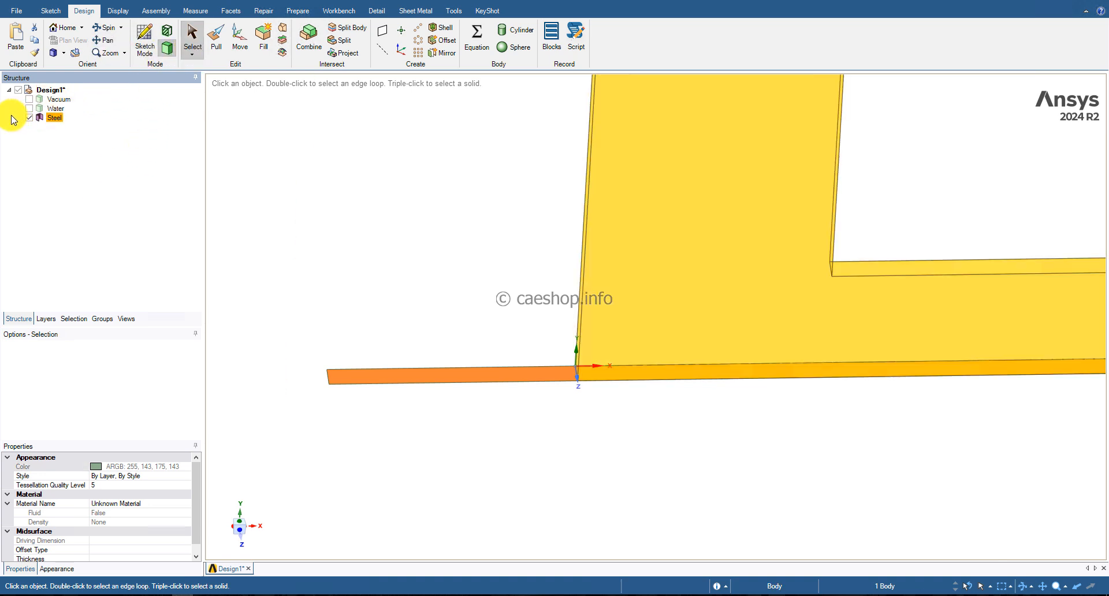
Show the Water and Vacuum solids again and clear the selection.
{"action": "left_click", "coordinate": [29, 109]}
{"action": "left_click", "coordinate": [29, 99]}
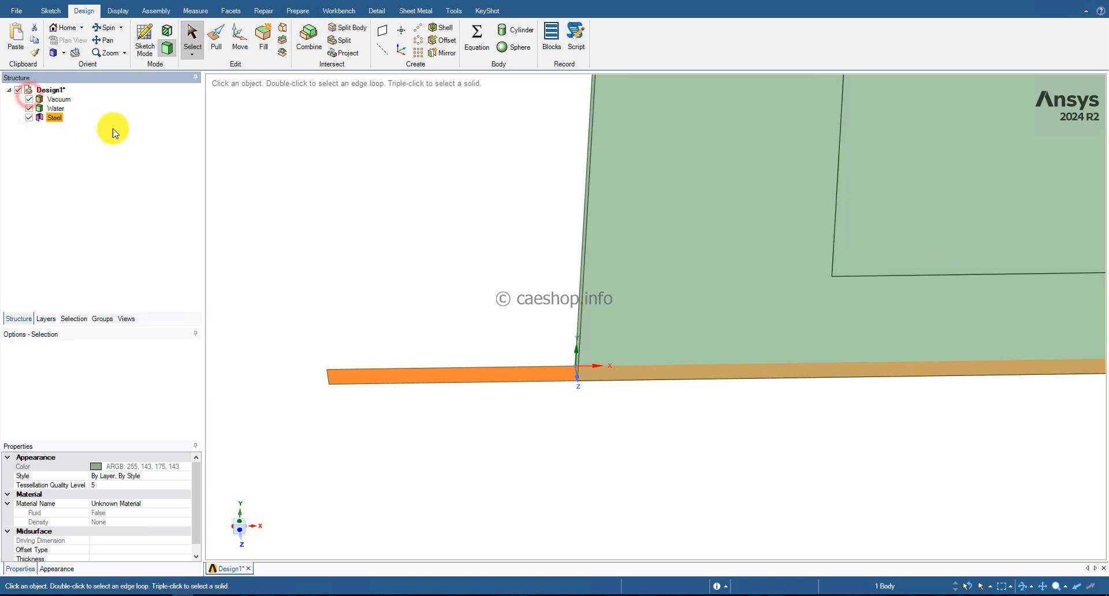
{"action": "left_click", "coordinate": [371, 230]}
{"action": "scroll", "coordinate": [378, 255], "scroll_direction": "down", "scroll_amount": 1}
{"action": "scroll", "coordinate": [379, 256], "scroll_direction": "down", "scroll_amount": 2}
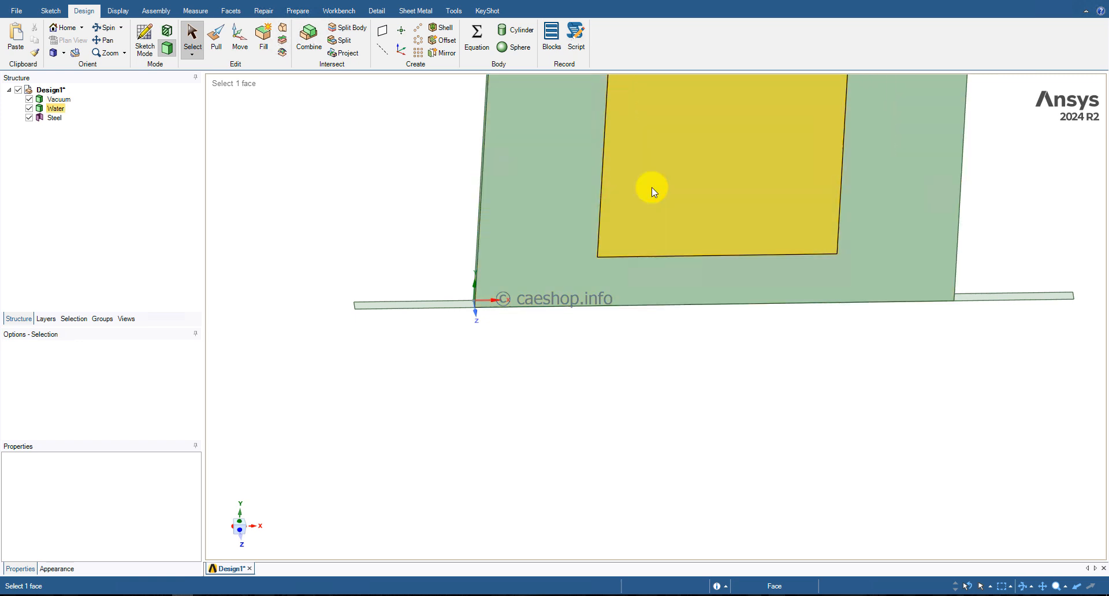
Move the Vacuum and Water solids together into a single new component.
{"action": "left_click", "coordinate": [412, 197]}
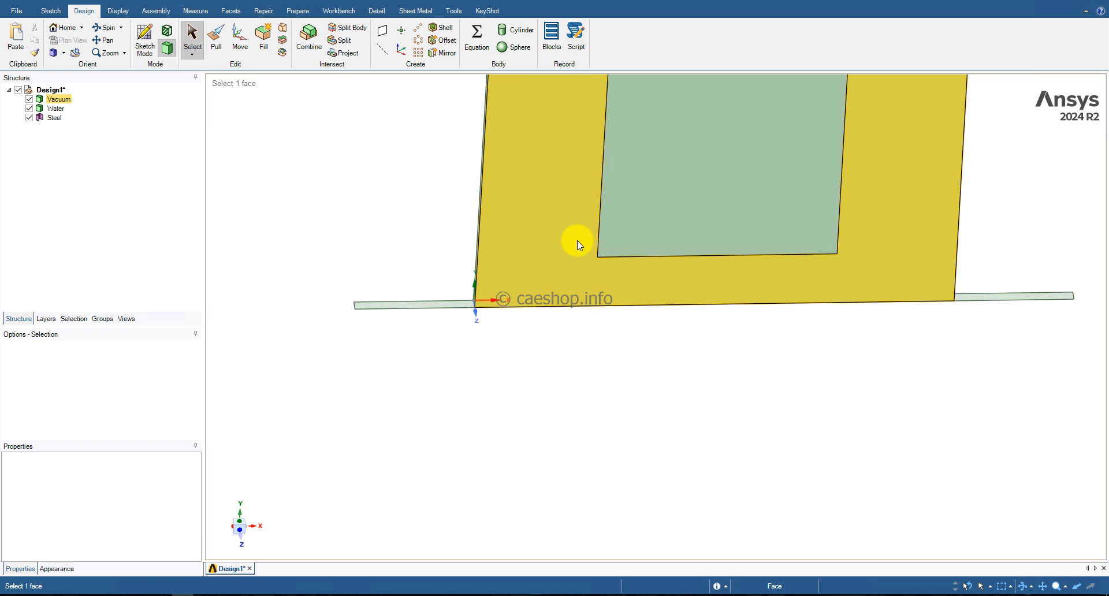
{"action": "left_click", "coordinate": [415, 224]}
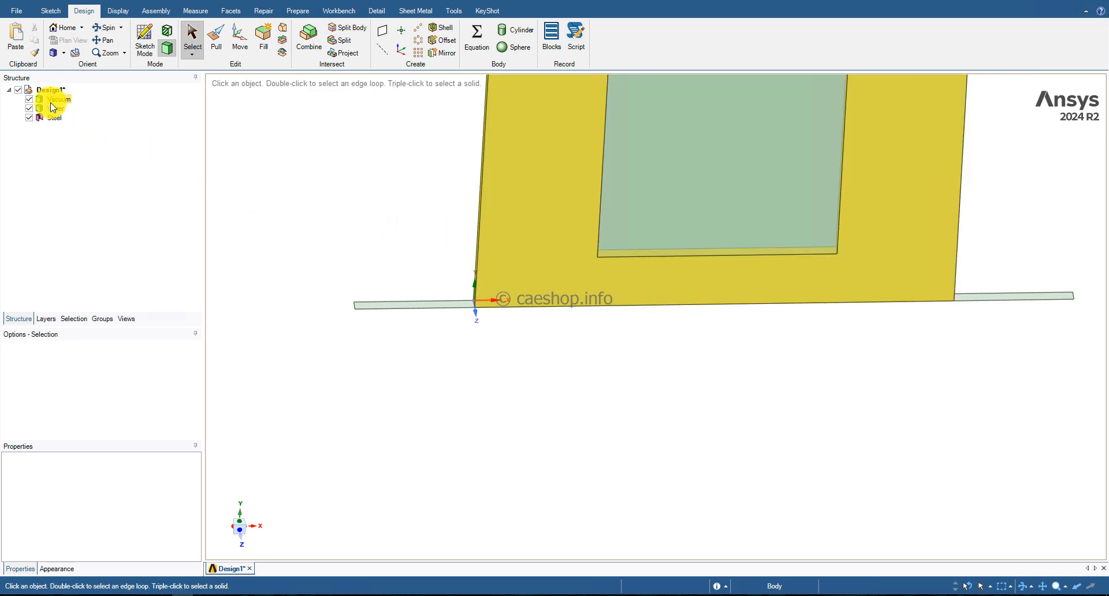
{"action": "left_click", "coordinate": [53, 100]}
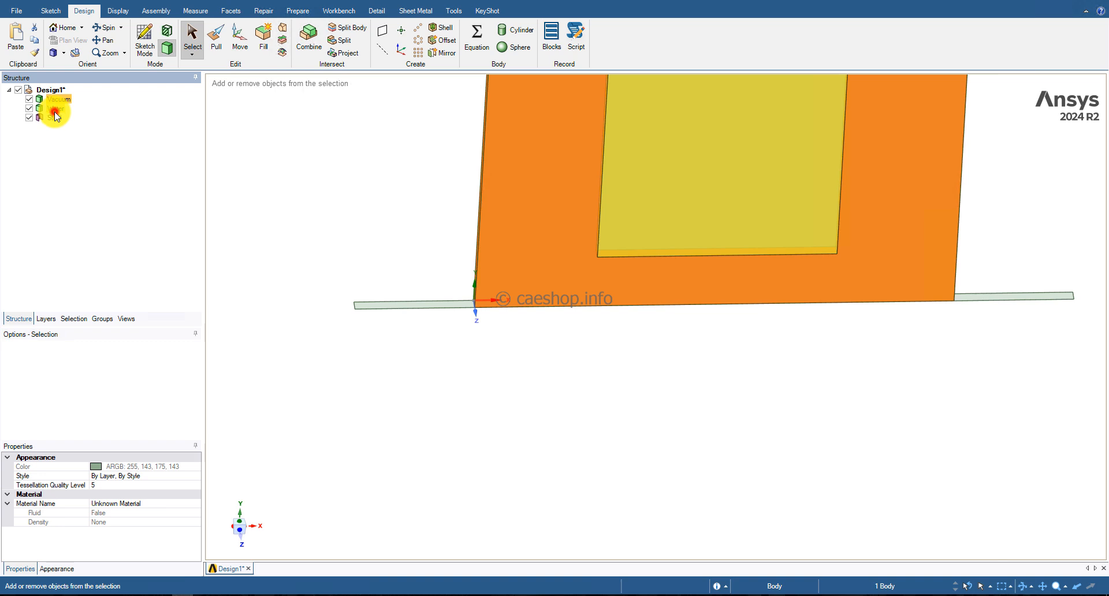
{"action": "left_click", "coordinate": [56, 109], "text": "ctrl"}
{"action": "right_click", "coordinate": [63, 115]}
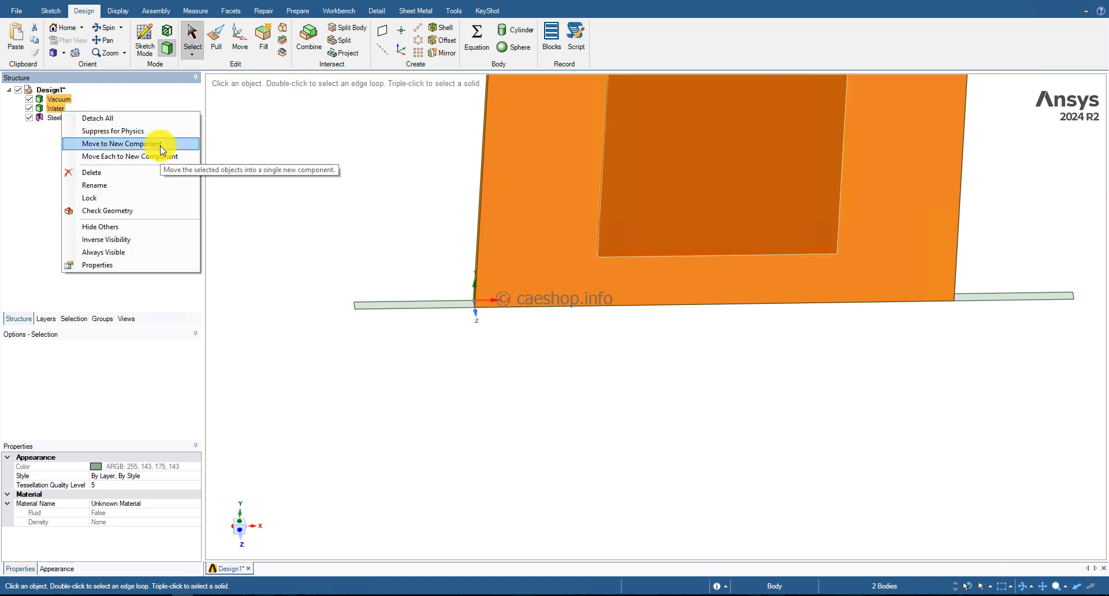
{"action": "left_click", "coordinate": [121, 143]}
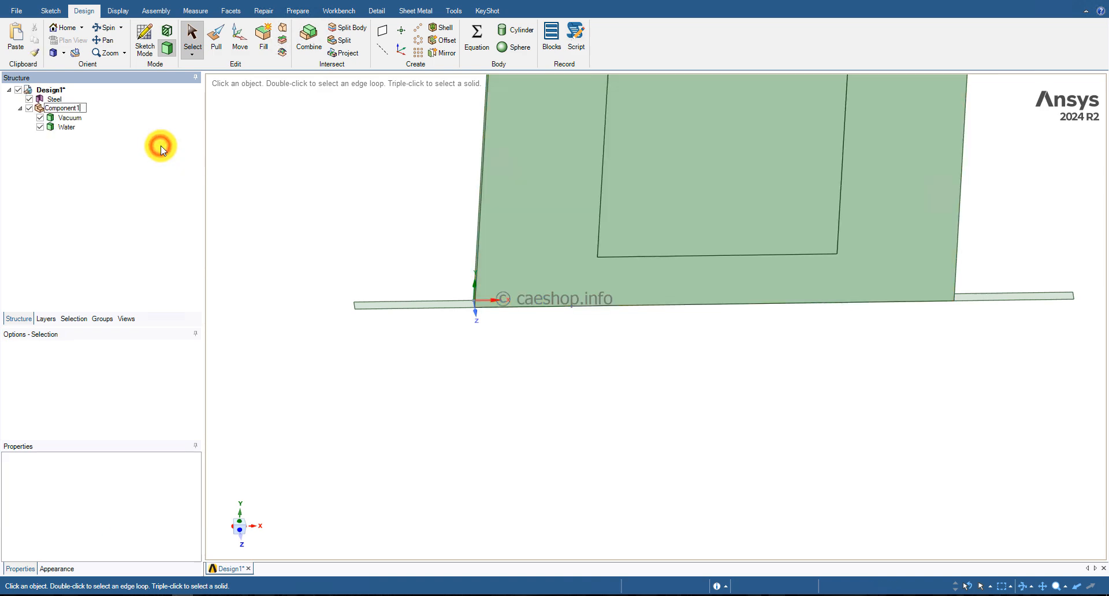
Keep the new component's default name and set its Share Topology to Share.
{"action": "left_click", "coordinate": [139, 108]}
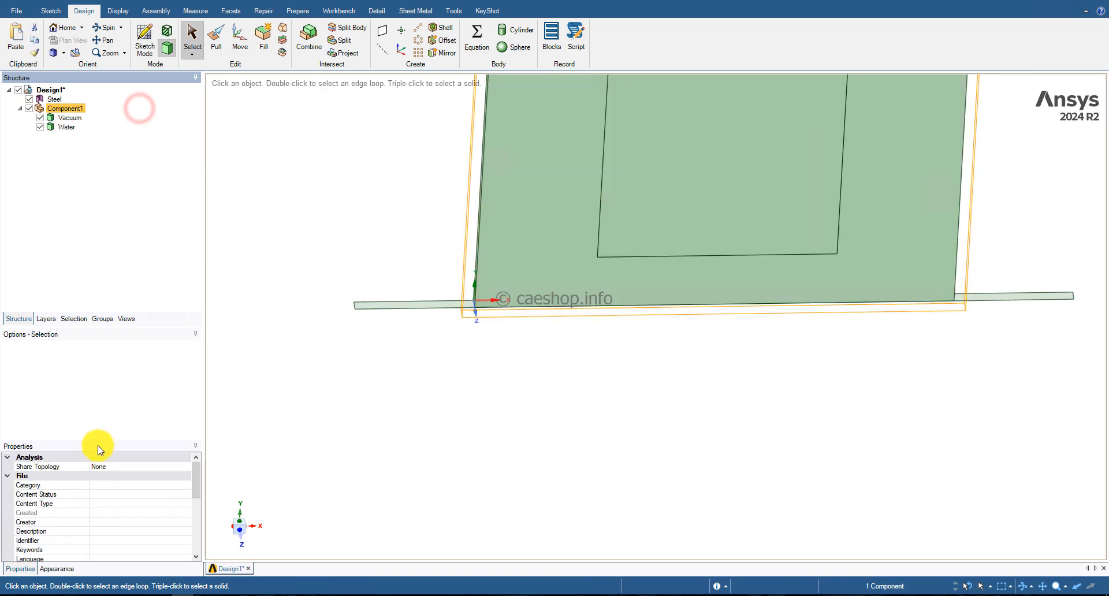
{"action": "left_click", "coordinate": [72, 467]}
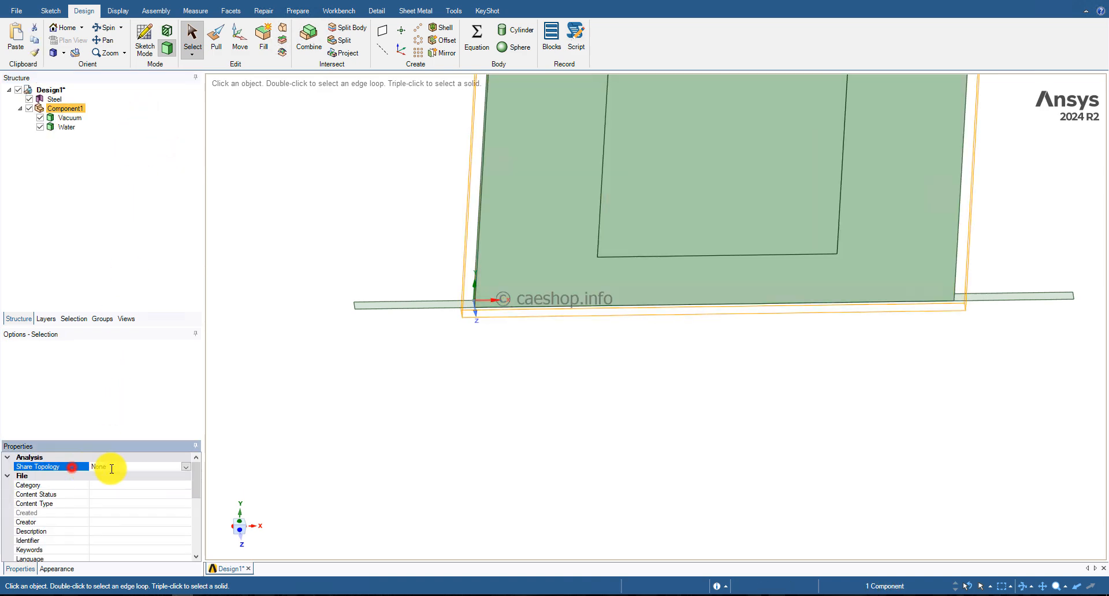
{"action": "left_click", "coordinate": [186, 467]}
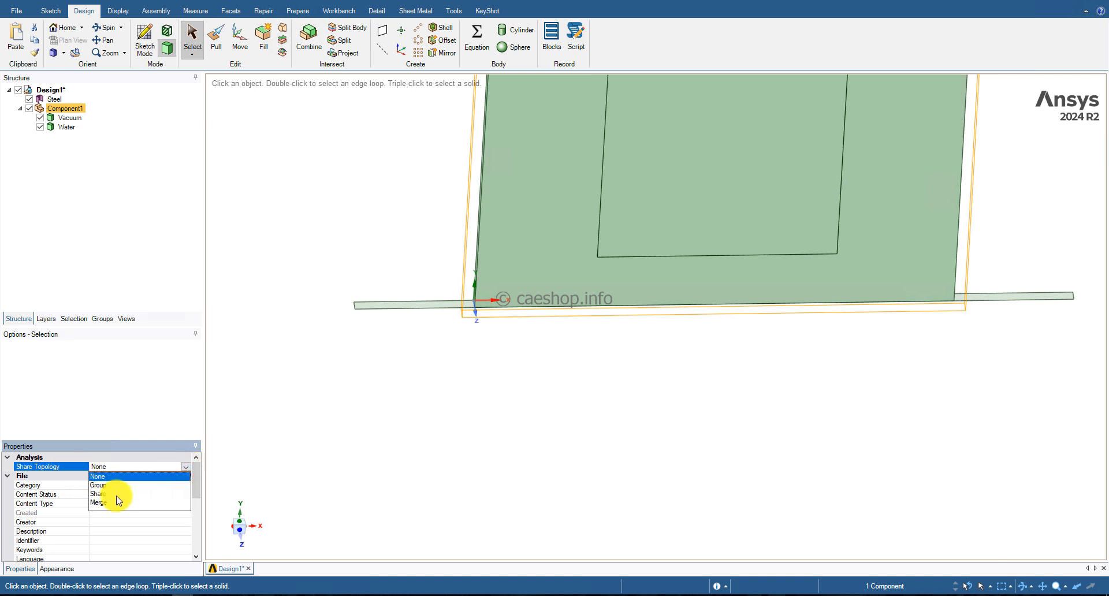
{"action": "left_click", "coordinate": [117, 494]}
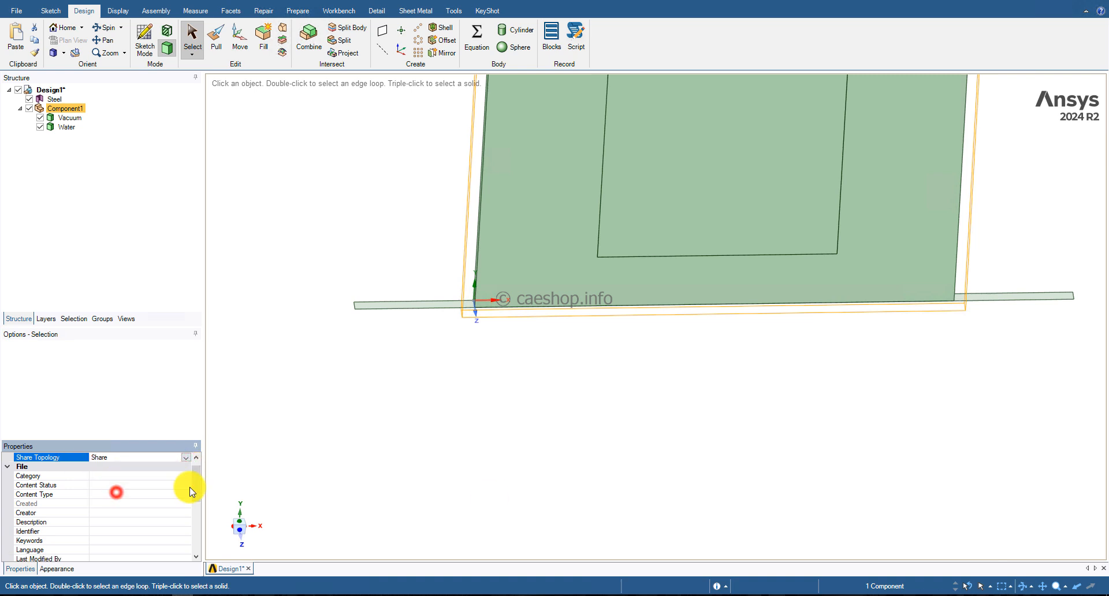
{"action": "left_click", "coordinate": [816, 482]}
{"action": "left_click", "coordinate": [495, 377]}
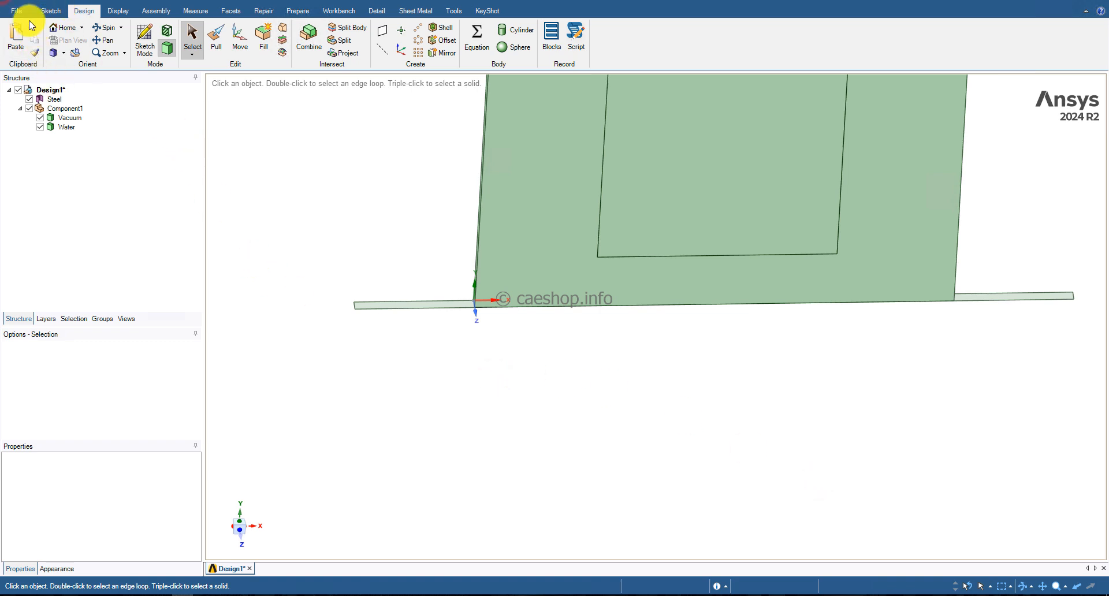
Close the geometry editor and open the LS-DYNA system's Engineering Data in Workbench.
{"action": "left_click", "coordinate": [7, 2]}
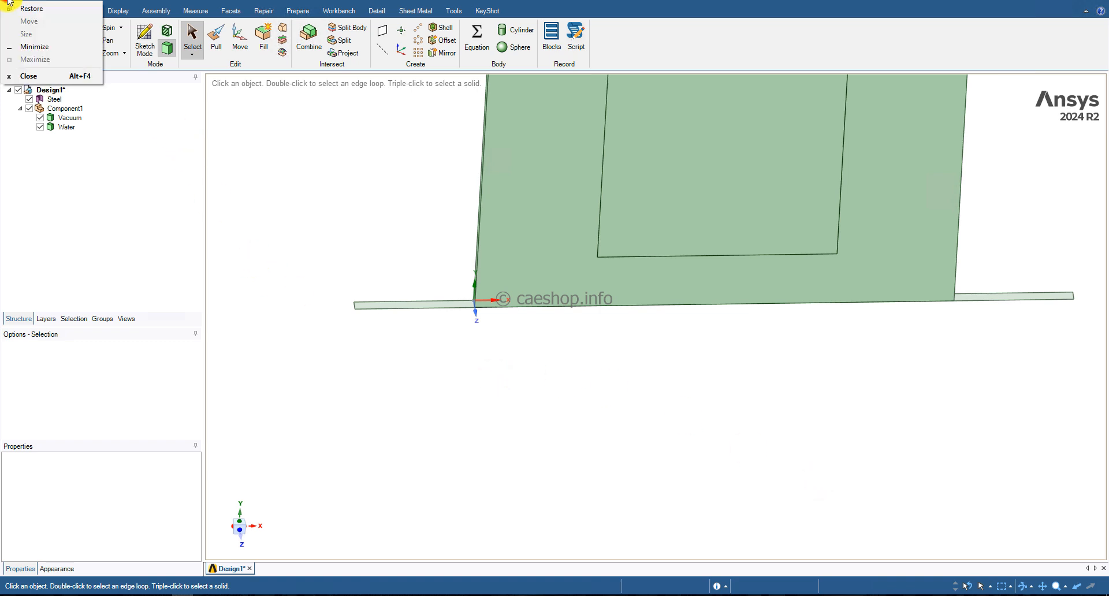
{"action": "left_click", "coordinate": [44, 78]}
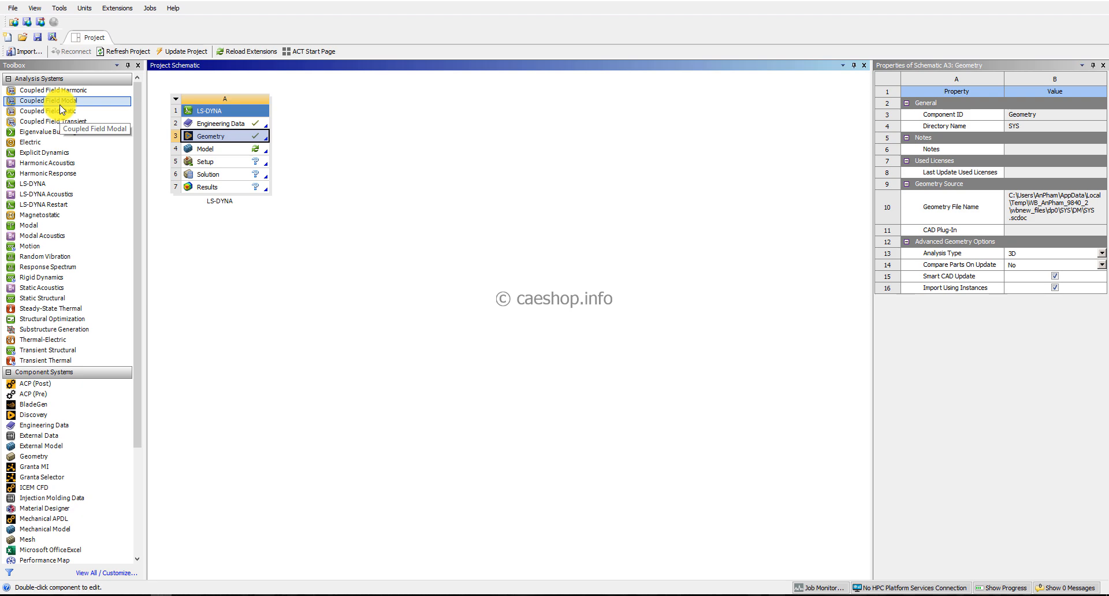
{"action": "double_click", "coordinate": [212, 123]}
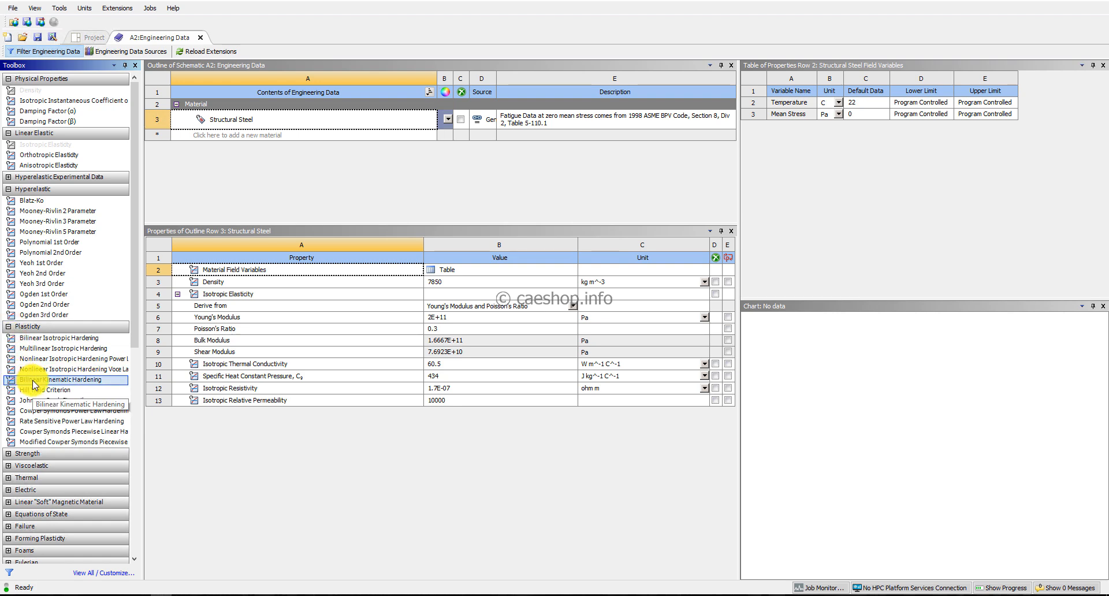
Add Bilinear Kinematic Hardening to Structural Steel and set its yield strength to 500 MPa.
{"action": "left_click_drag", "start_coordinate": [32, 380], "coordinate": [270, 120]}
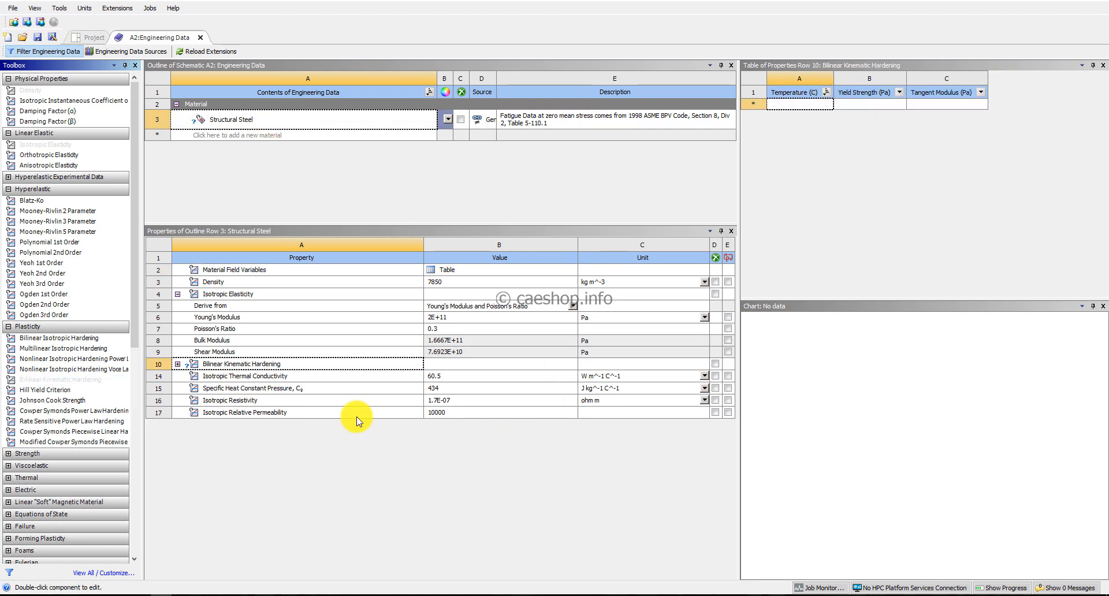
{"action": "left_click", "coordinate": [178, 365]}
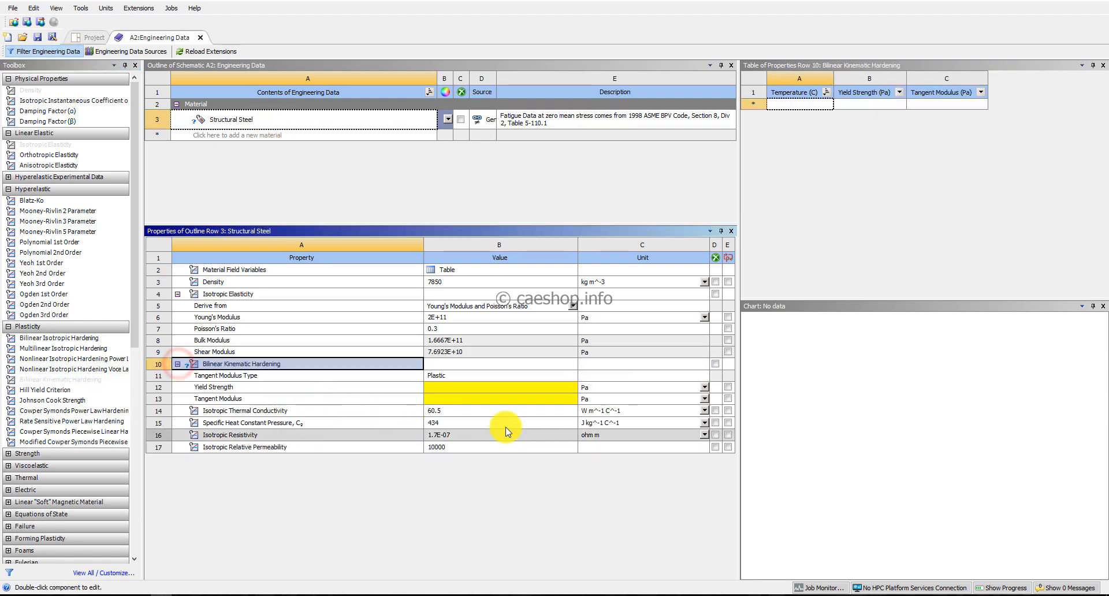
{"action": "left_click", "coordinate": [606, 388]}
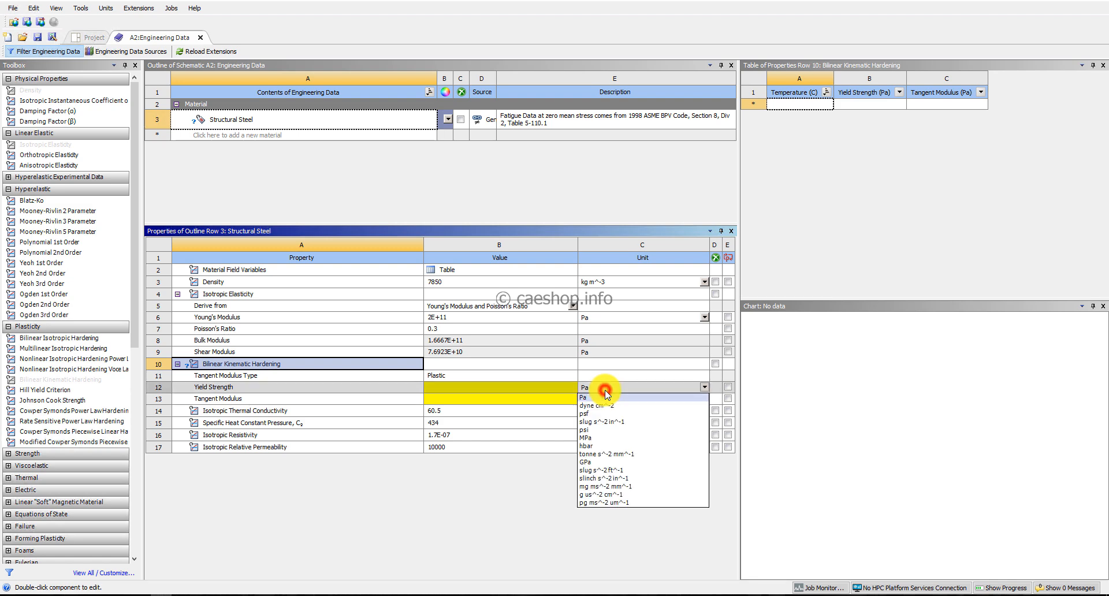
{"action": "left_click", "coordinate": [606, 439]}
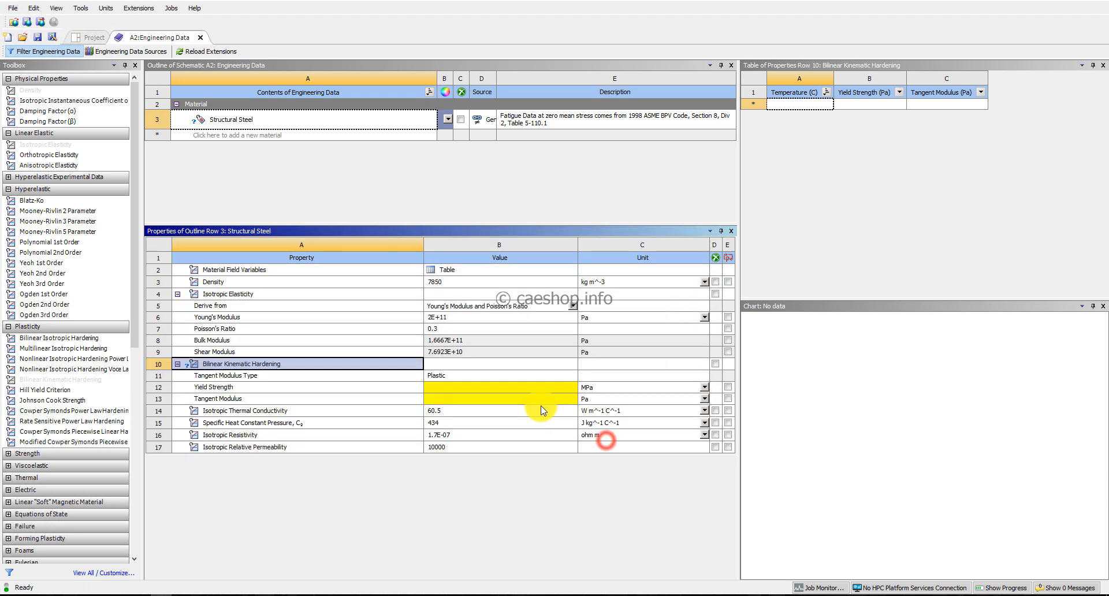
{"action": "left_click", "coordinate": [541, 387]}
{"action": "type", "text": "500"}
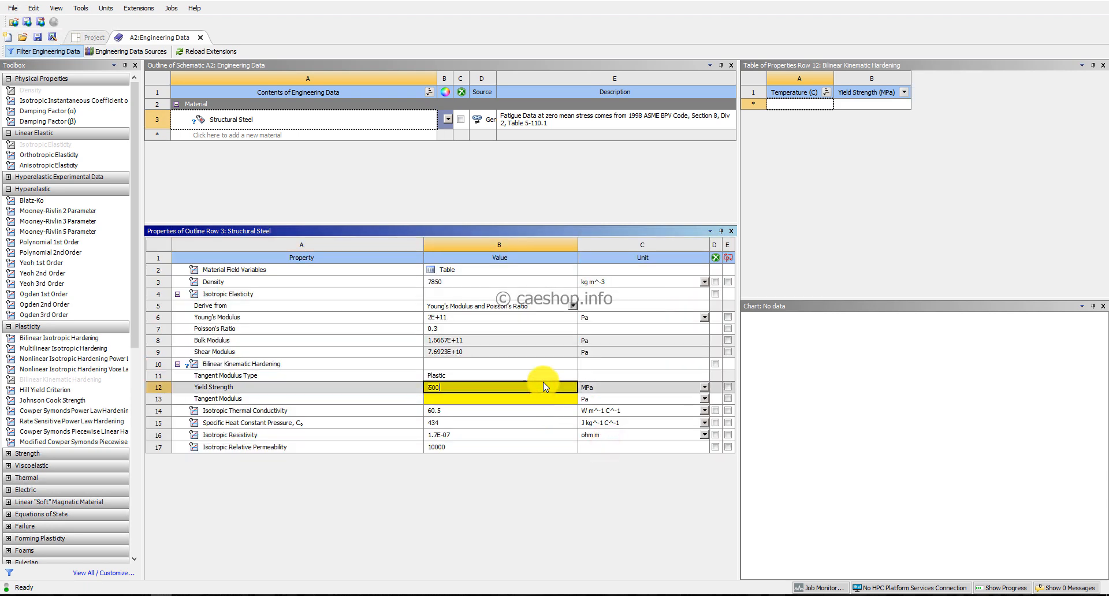
{"action": "key", "text": "Return"}
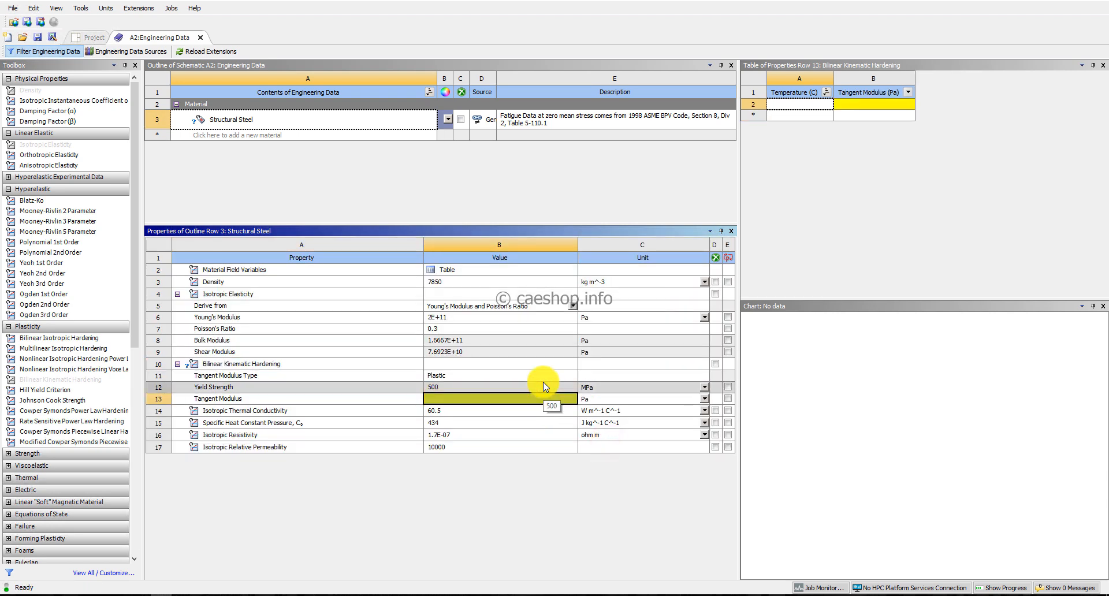
Set the tangent modulus of Structural Steel's bilinear kinematic hardening to 20 MPa.
{"action": "left_click", "coordinate": [606, 400]}
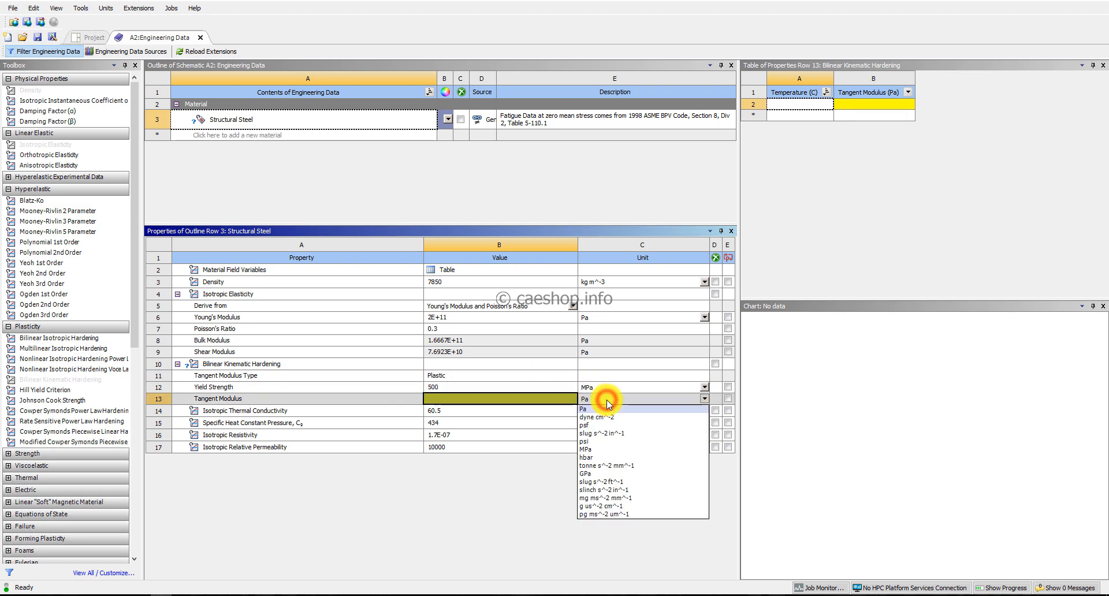
{"action": "left_click", "coordinate": [601, 451]}
{"action": "type", "text": "20"}
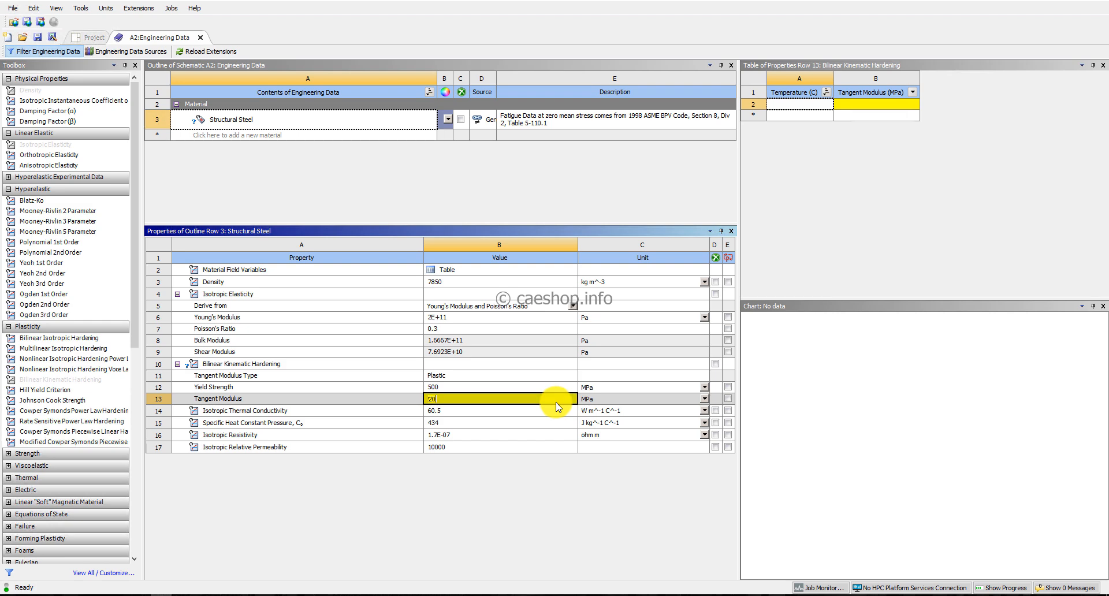
{"action": "left_click", "coordinate": [558, 409]}
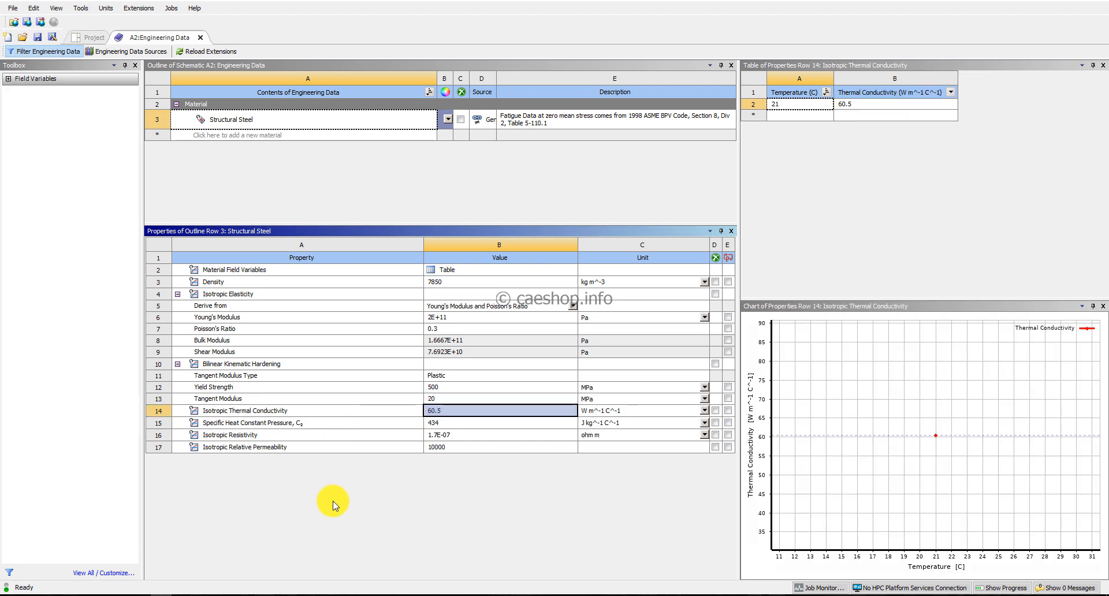
Delete the thermal conductivity, specific heat, resistivity and relative permeability properties from Structural Steel.
{"action": "left_click", "coordinate": [275, 414]}
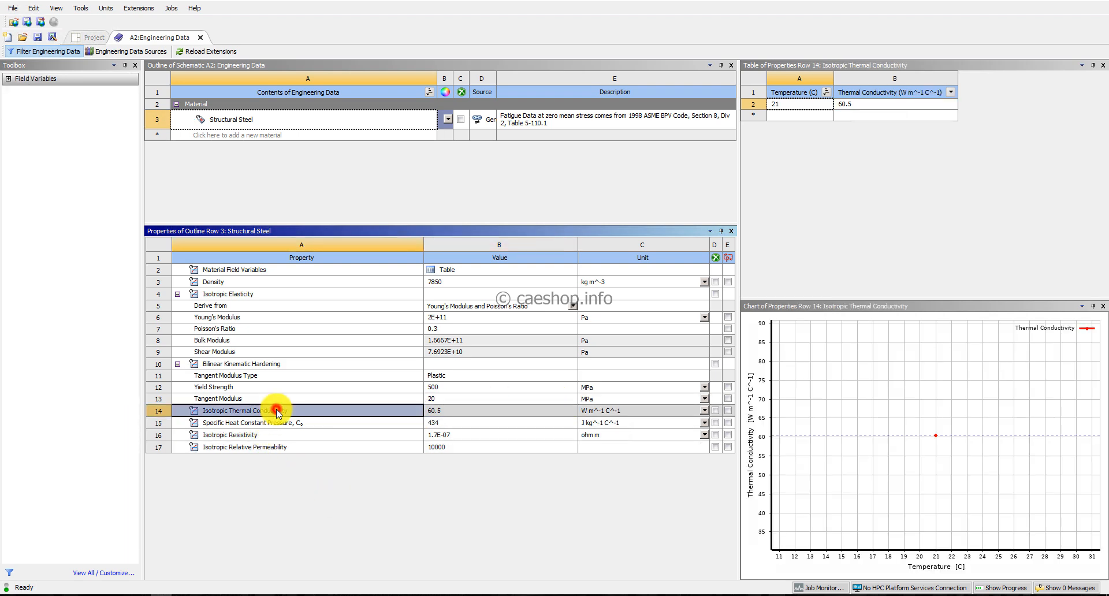
{"action": "left_click", "coordinate": [264, 447], "text": "shift"}
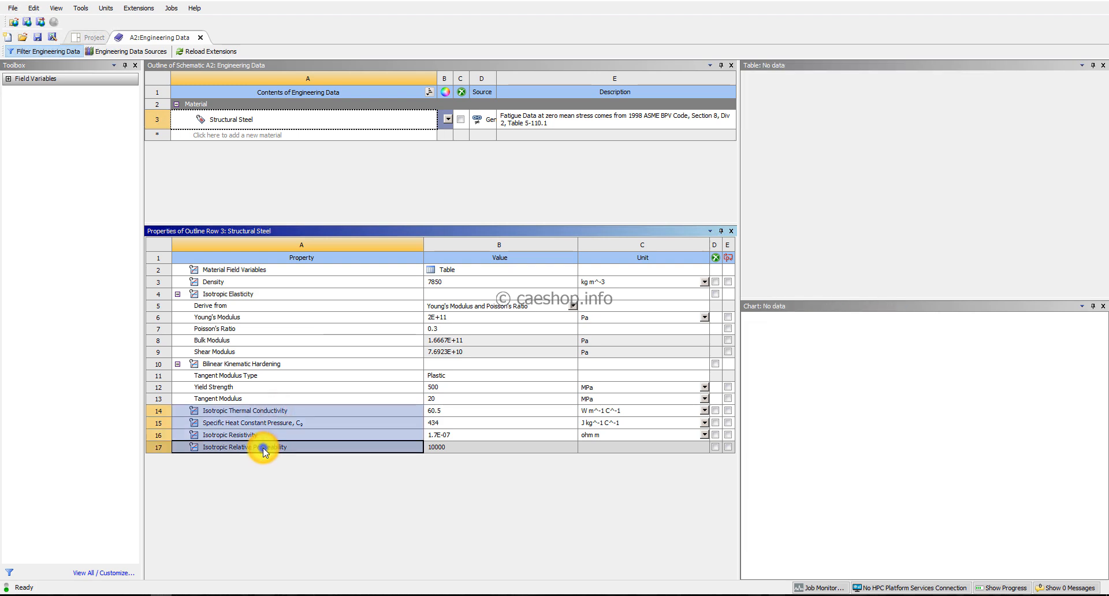
{"action": "right_click", "coordinate": [264, 449]}
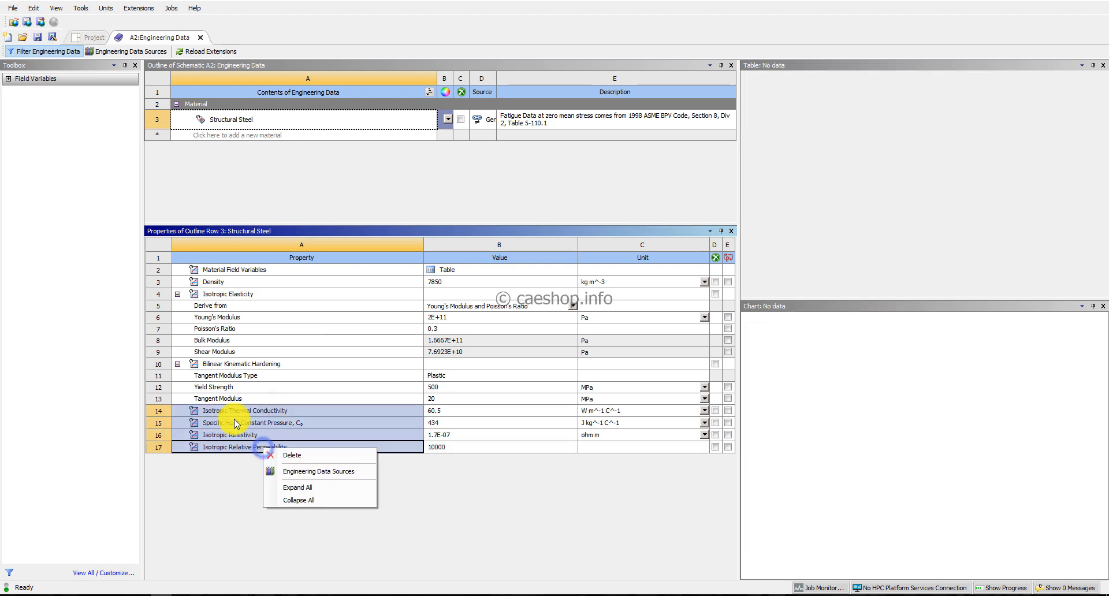
{"action": "left_click", "coordinate": [284, 453]}
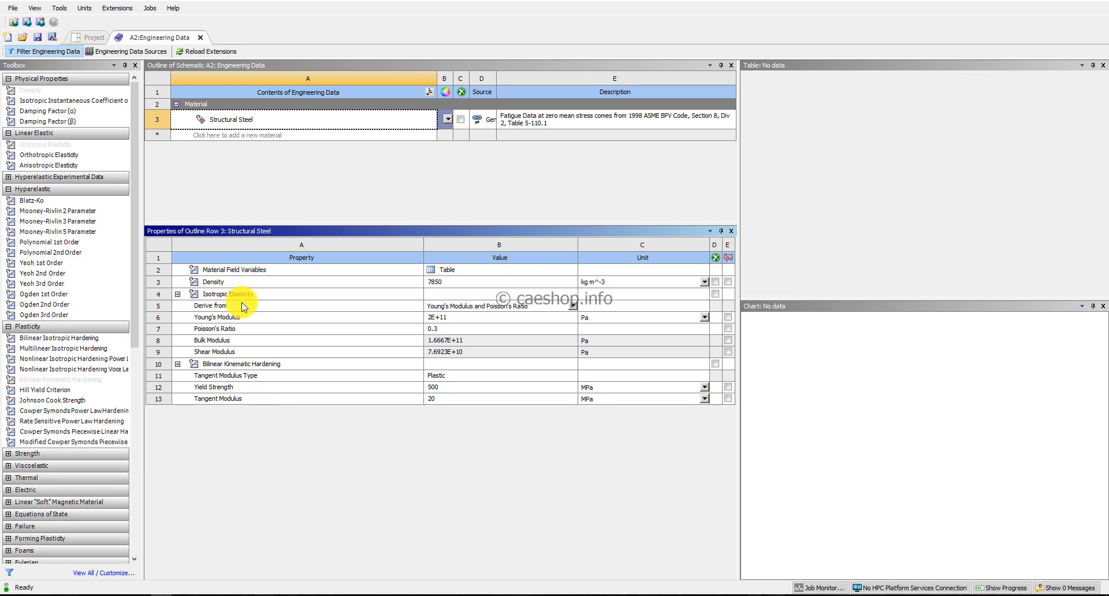
Add a new material named Vacuum to the engineering data.
{"action": "left_click", "coordinate": [255, 135]}
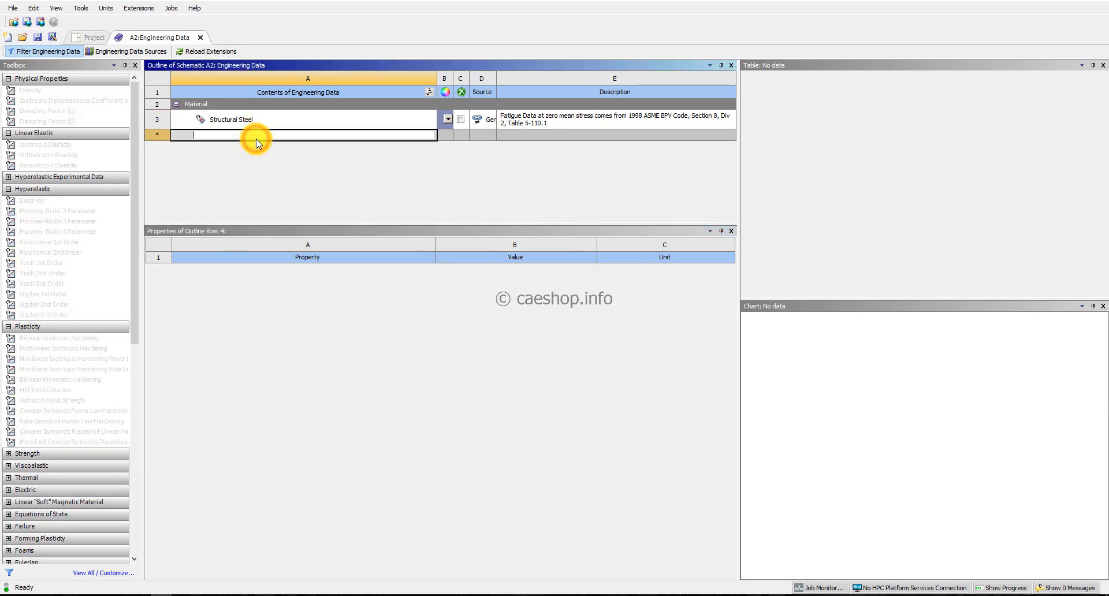
{"action": "type", "text": "Vac"}
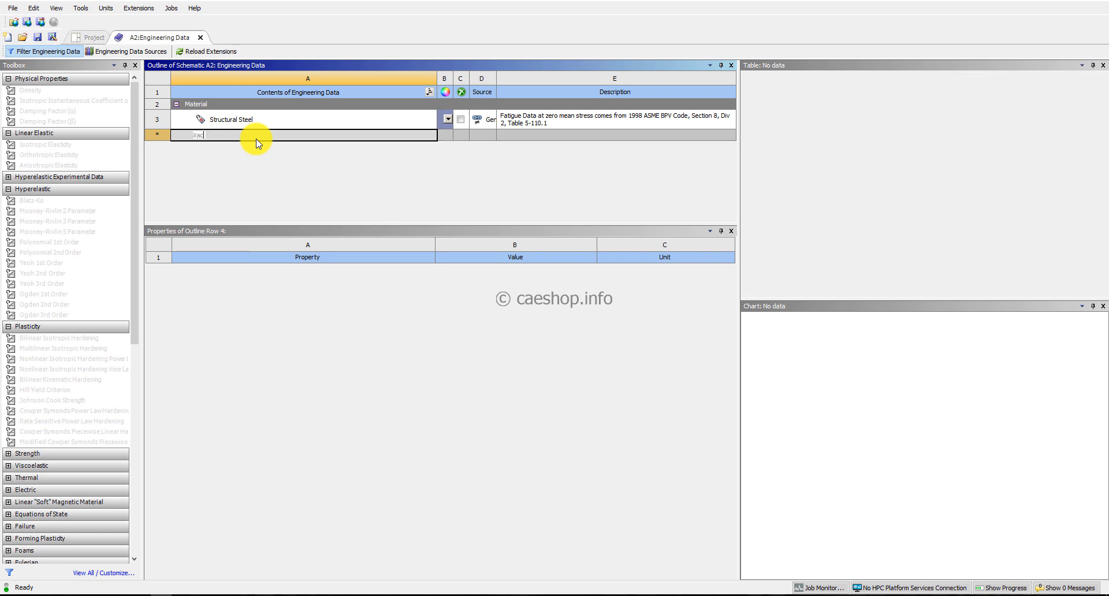
{"action": "type", "text": "uum"}
{"action": "key", "text": "Return"}
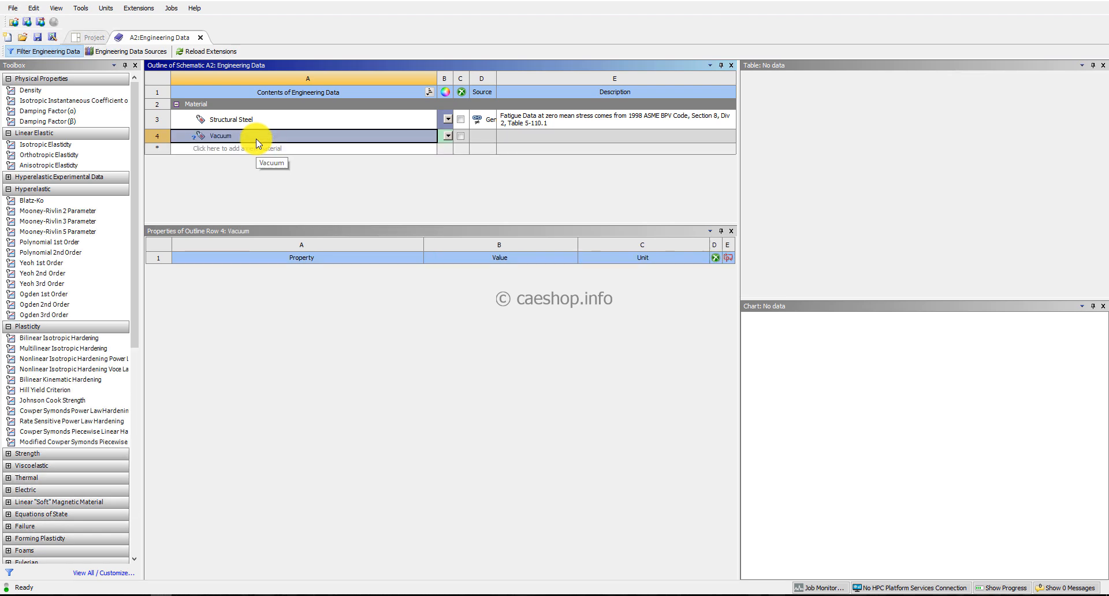
Assign the Eulerian Vacuum property to the Vacuum material and set its density to 0 kg m^-3.
{"action": "scroll", "coordinate": [79, 264], "scroll_direction": "down", "scroll_amount": 5}
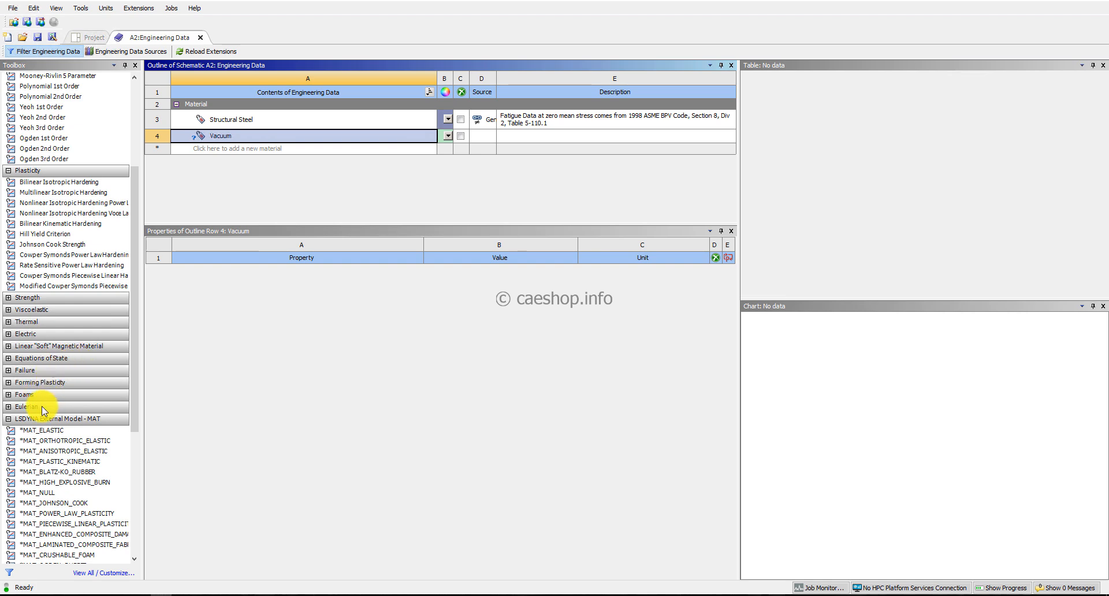
{"action": "left_click", "coordinate": [8, 407]}
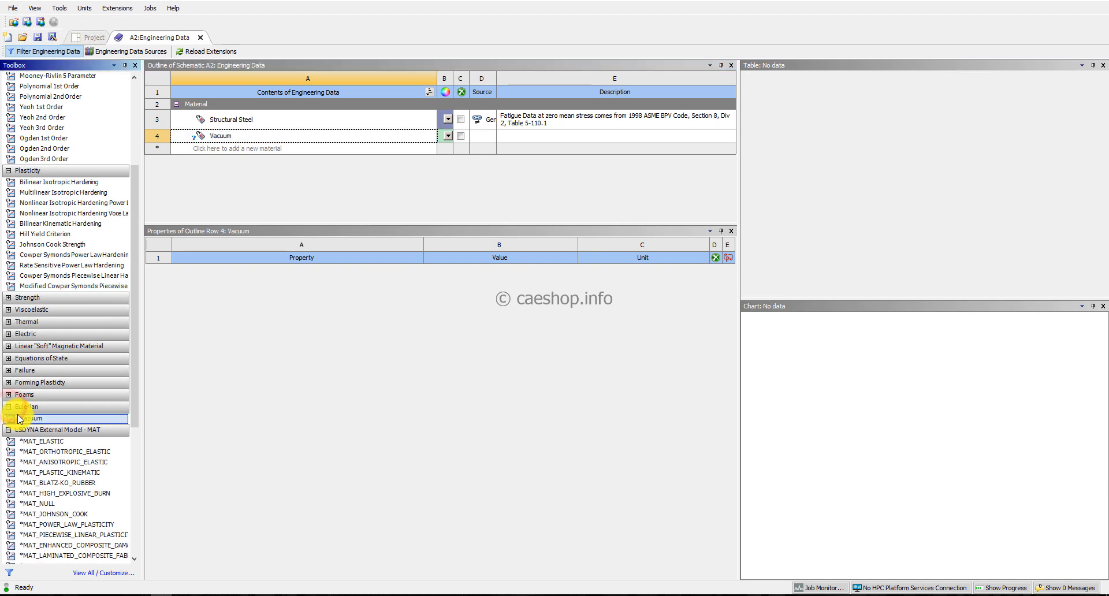
{"action": "left_click_drag", "start_coordinate": [18, 418], "coordinate": [249, 136]}
{"action": "left_click", "coordinate": [461, 290]}
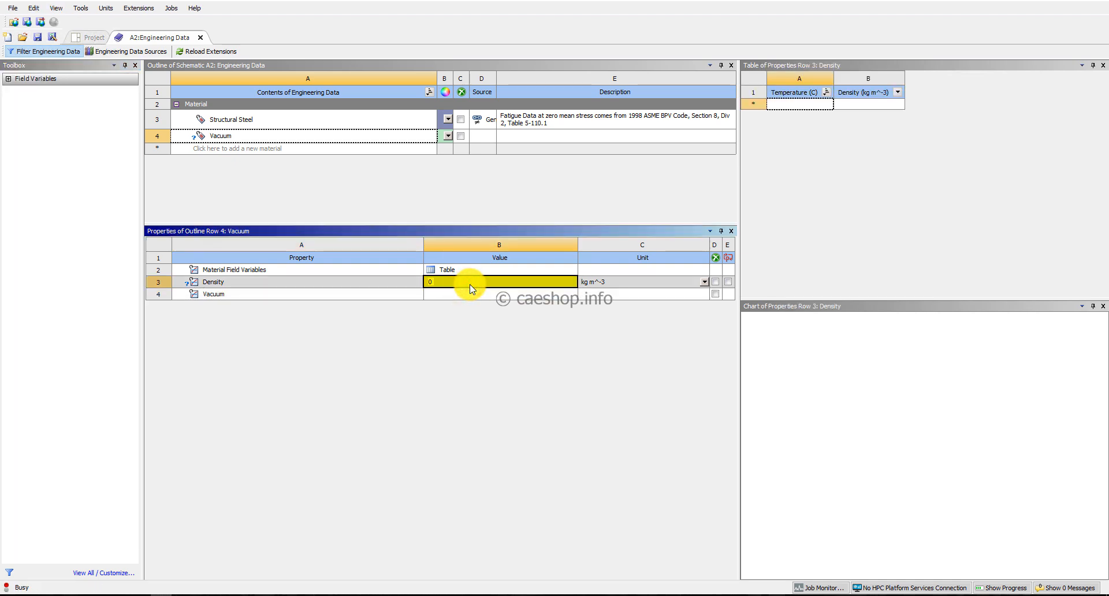
{"action": "left_click", "coordinate": [241, 361]}
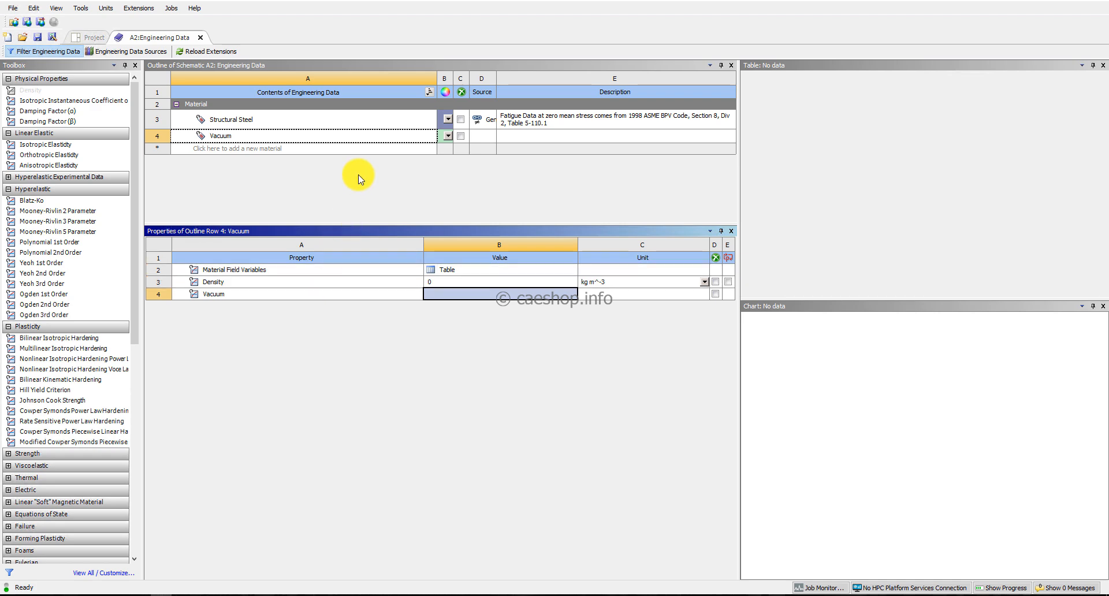
Add a new material named Water to the engineering data.
{"action": "left_click", "coordinate": [367, 150]}
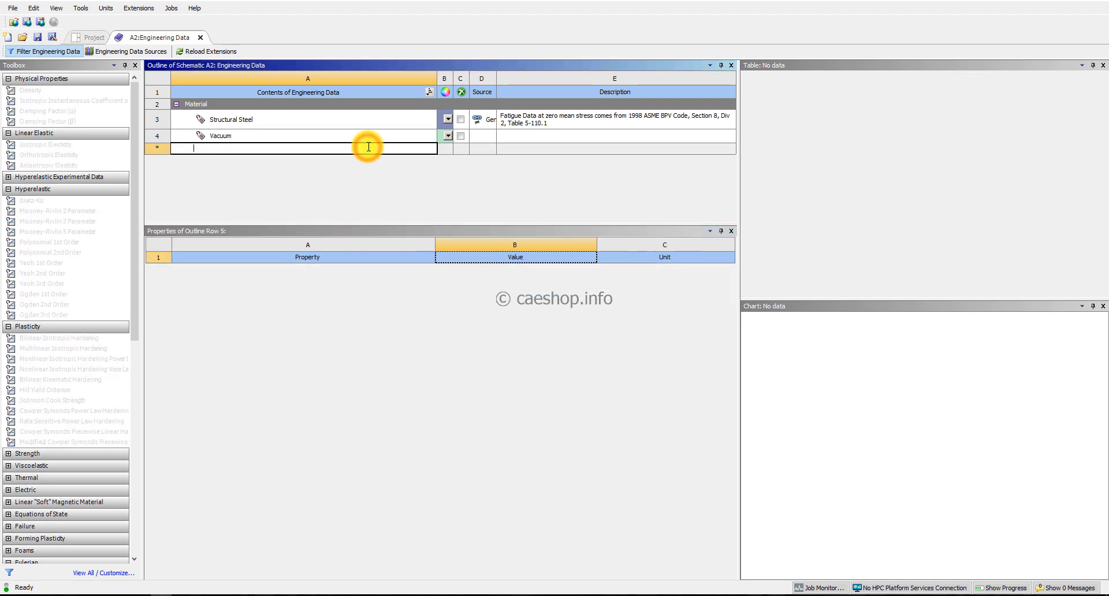
{"action": "type", "text": "Water"}
{"action": "key", "text": "Return"}
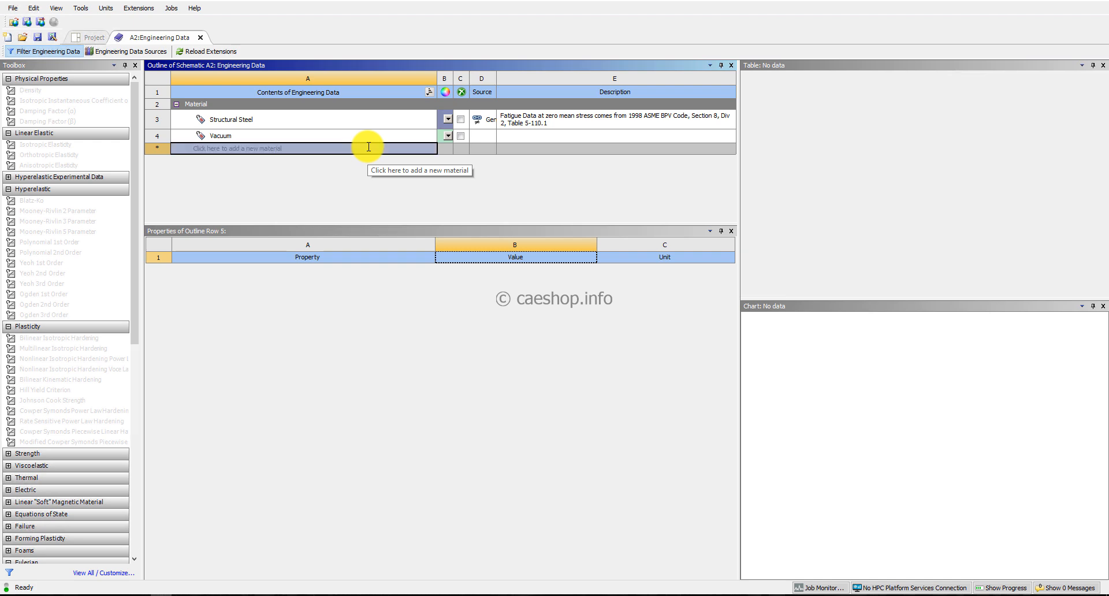
Assign the *MAT_NULL model to the Water material and set its density to 1000 kg m^-3.
{"action": "scroll", "coordinate": [93, 325], "scroll_direction": "down", "scroll_amount": 8}
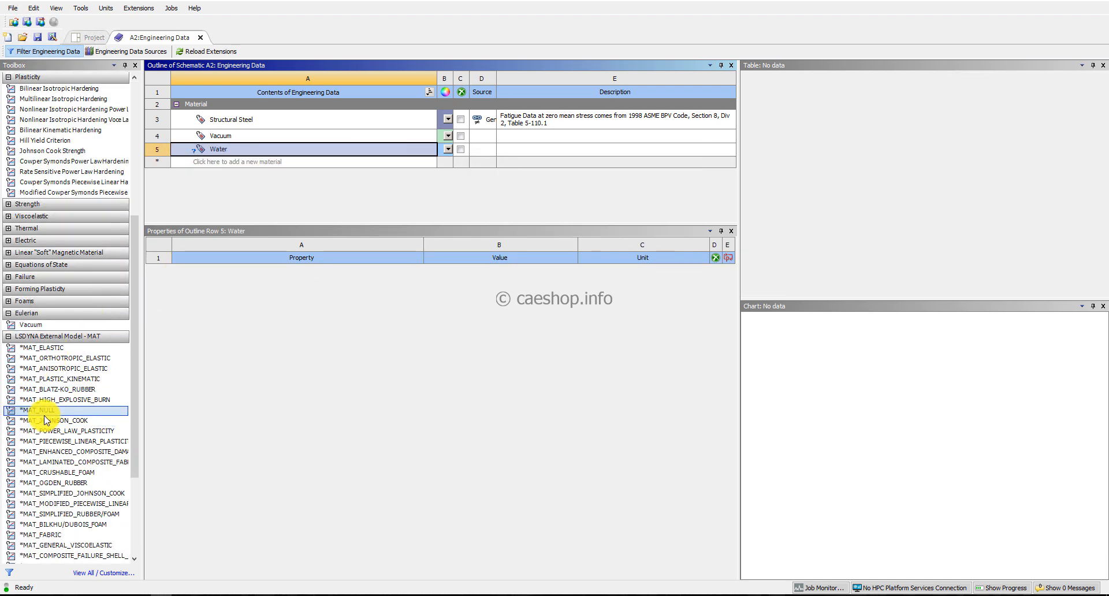
{"action": "left_click_drag", "start_coordinate": [44, 414], "coordinate": [237, 153]}
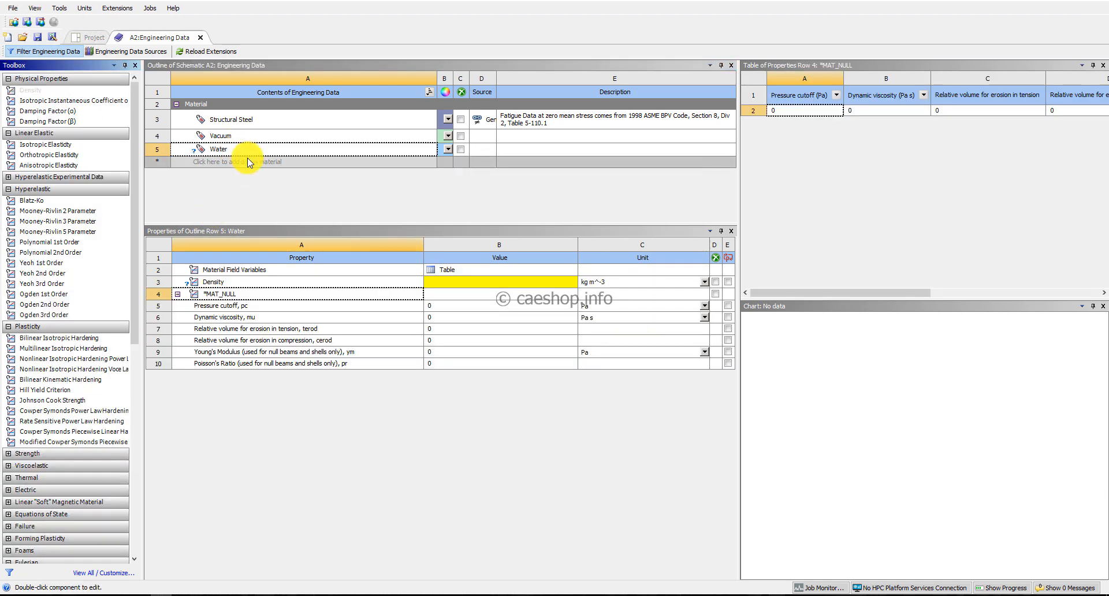
{"action": "left_click", "coordinate": [539, 284]}
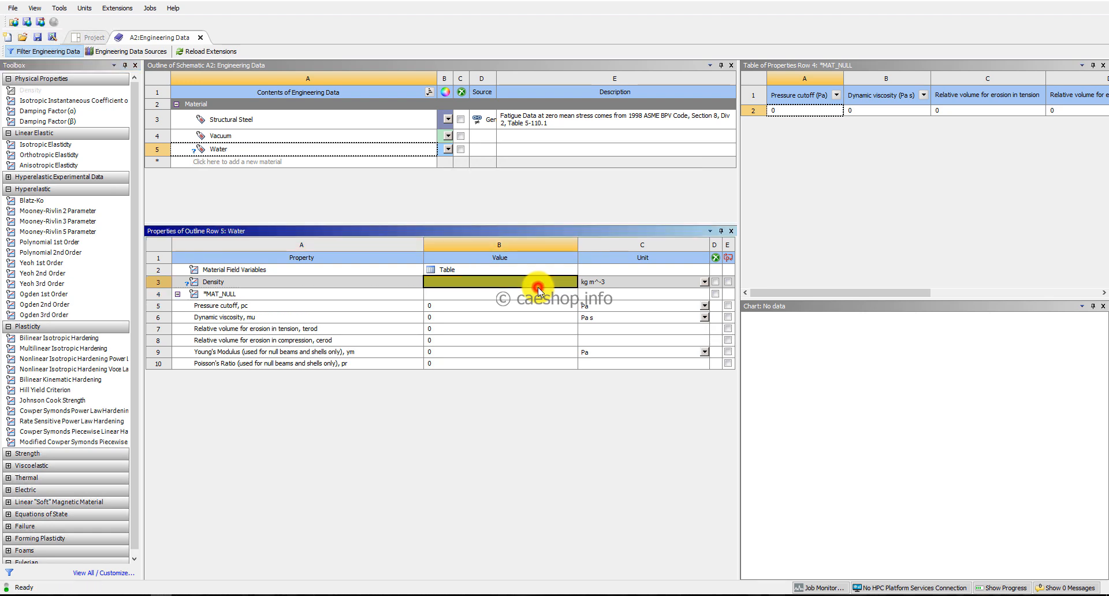
{"action": "type", "text": "1000"}
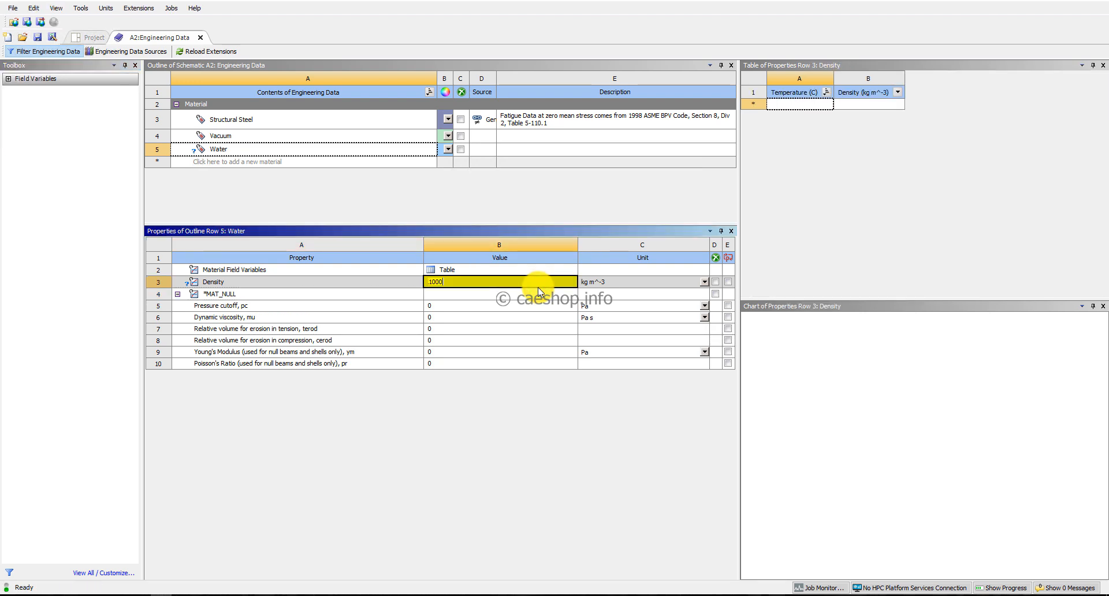
{"action": "key", "text": "Return"}
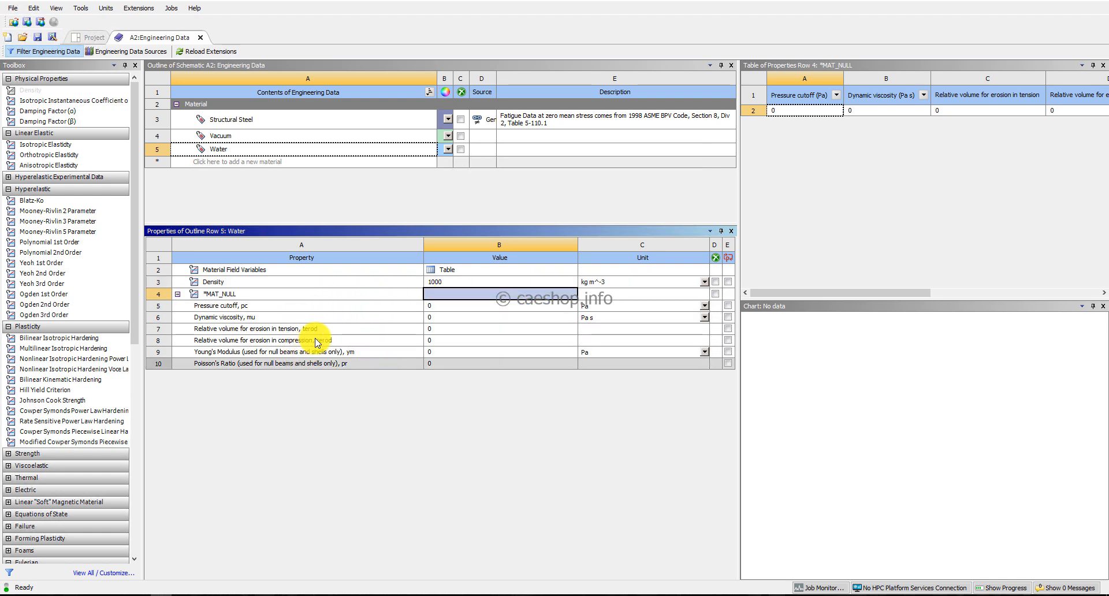
{"action": "left_click", "coordinate": [370, 401]}
Add the *EOS_GRUNEISEN equation of state to Water and set its coefficient c to 1500 m s^-1.
{"action": "scroll", "coordinate": [137, 439], "scroll_direction": "down", "scroll_amount": 1}
{"action": "scroll", "coordinate": [136, 440], "scroll_direction": "down", "scroll_amount": 1}
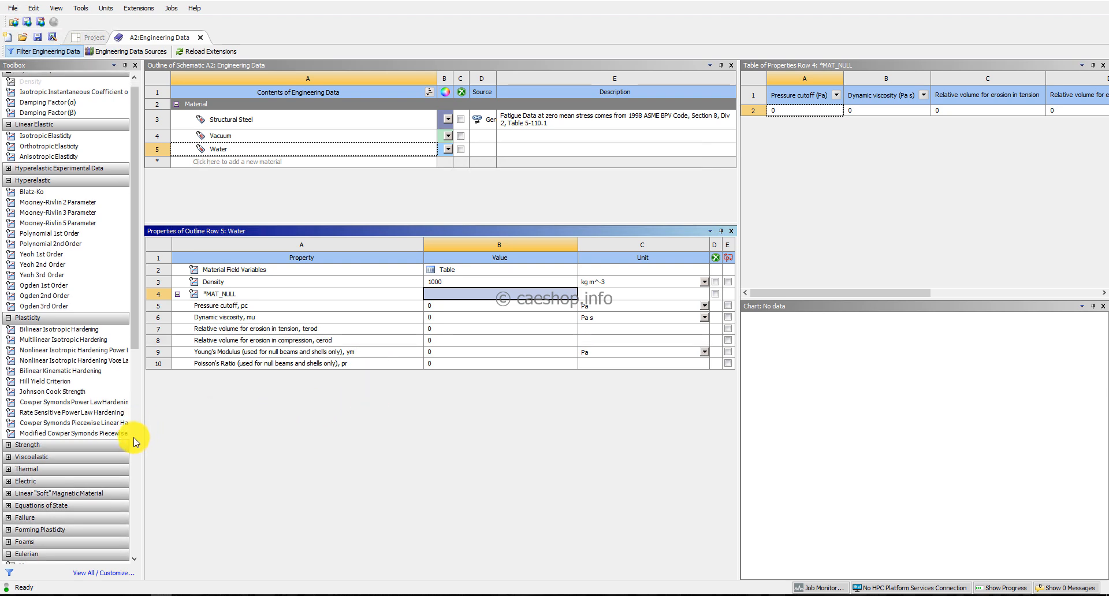
{"action": "scroll", "coordinate": [110, 472], "scroll_direction": "down", "scroll_amount": 12}
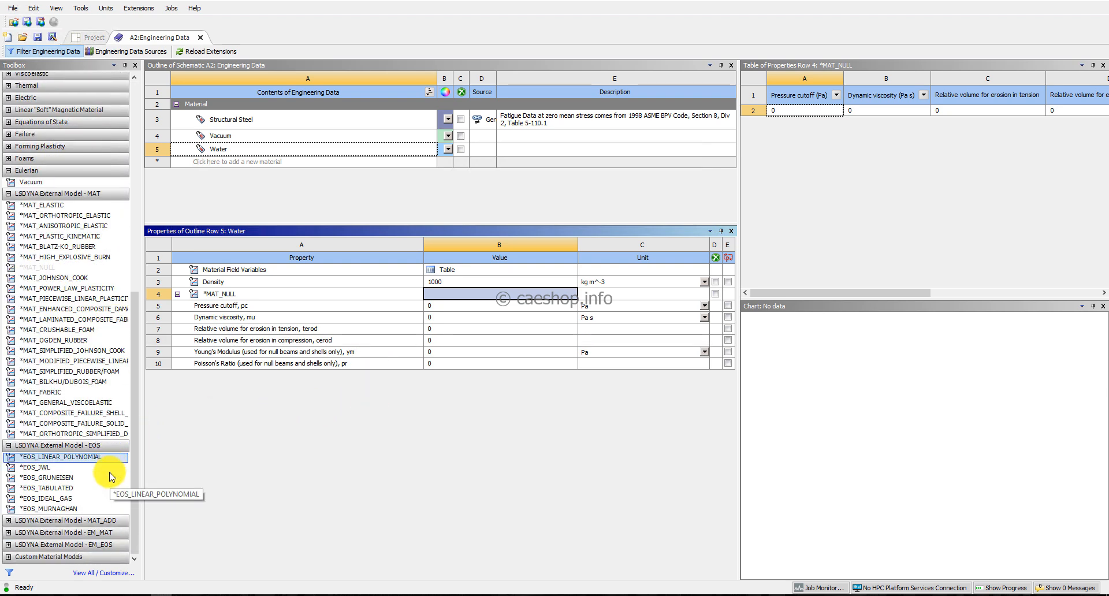
{"action": "double_click", "coordinate": [74, 480]}
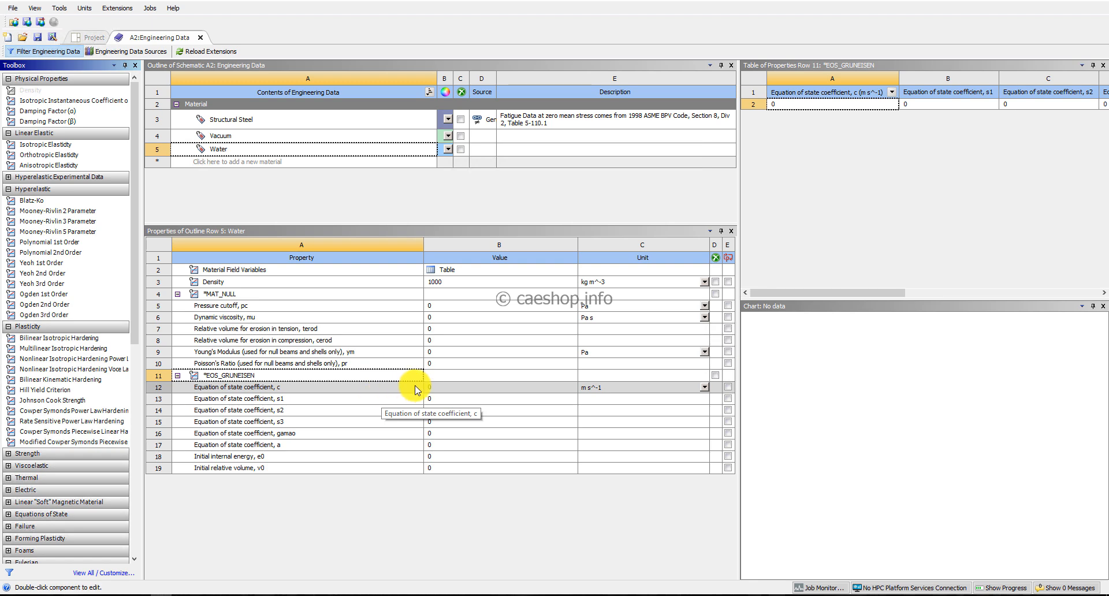
{"action": "left_click", "coordinate": [445, 391]}
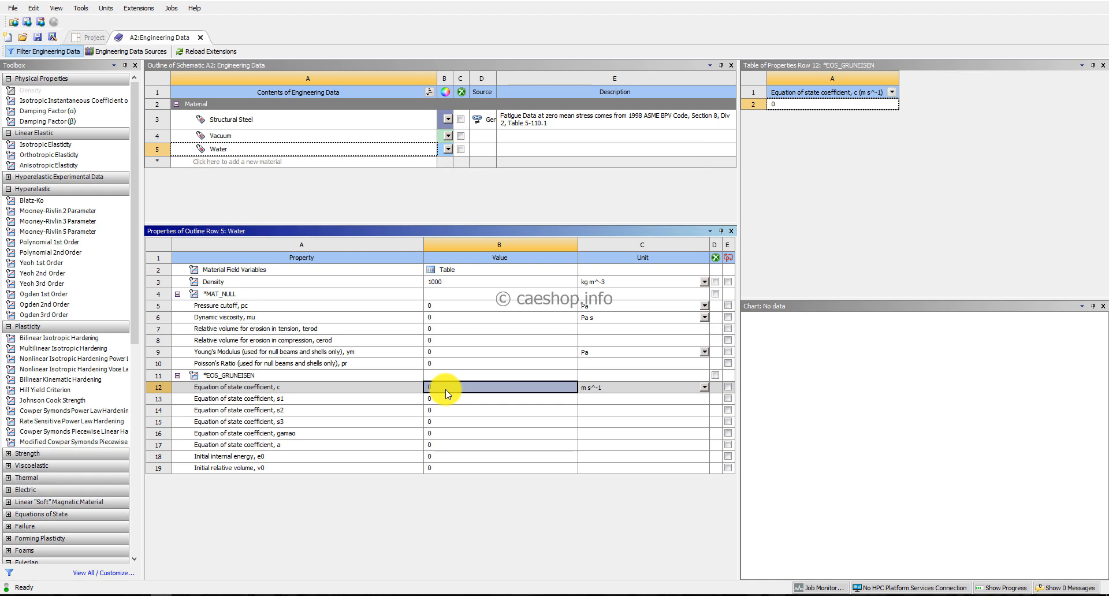
{"action": "type", "text": "15"}
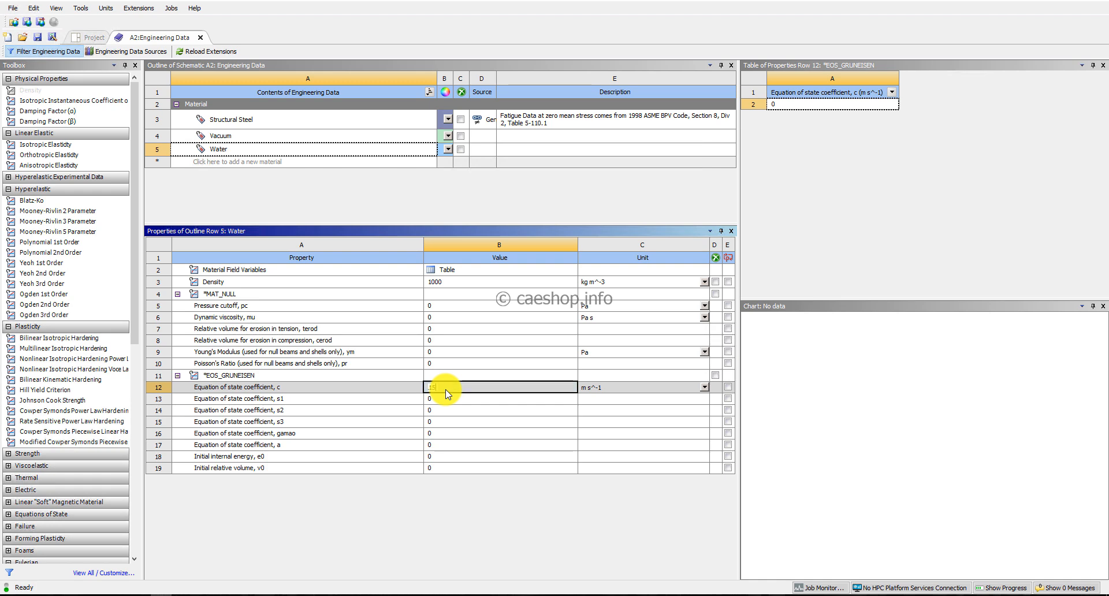
{"action": "type", "text": "00"}
{"action": "key", "text": "Return"}
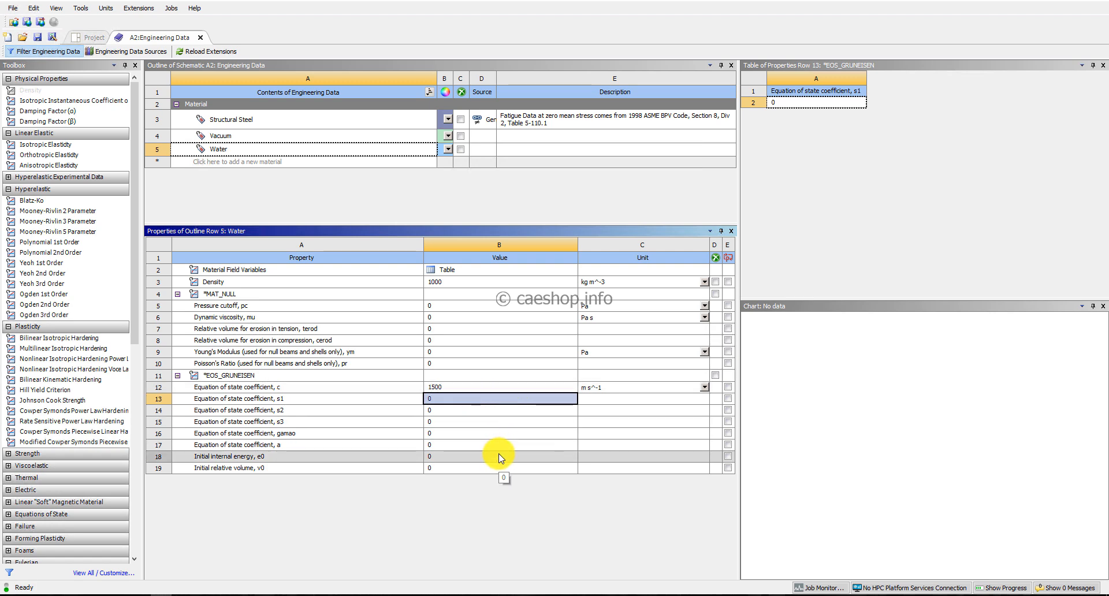
Close the engineering data and open the LS-DYNA system's Model in Mechanical.
{"action": "left_click", "coordinate": [201, 38]}
{"action": "double_click", "coordinate": [218, 150]}
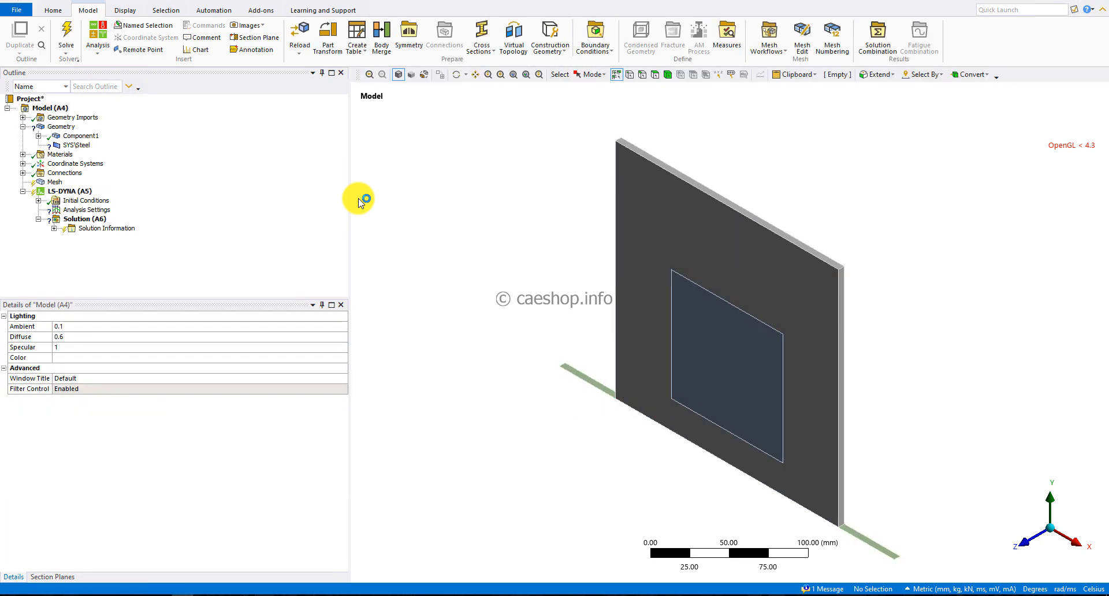
{"action": "left_click", "coordinate": [281, 185]}
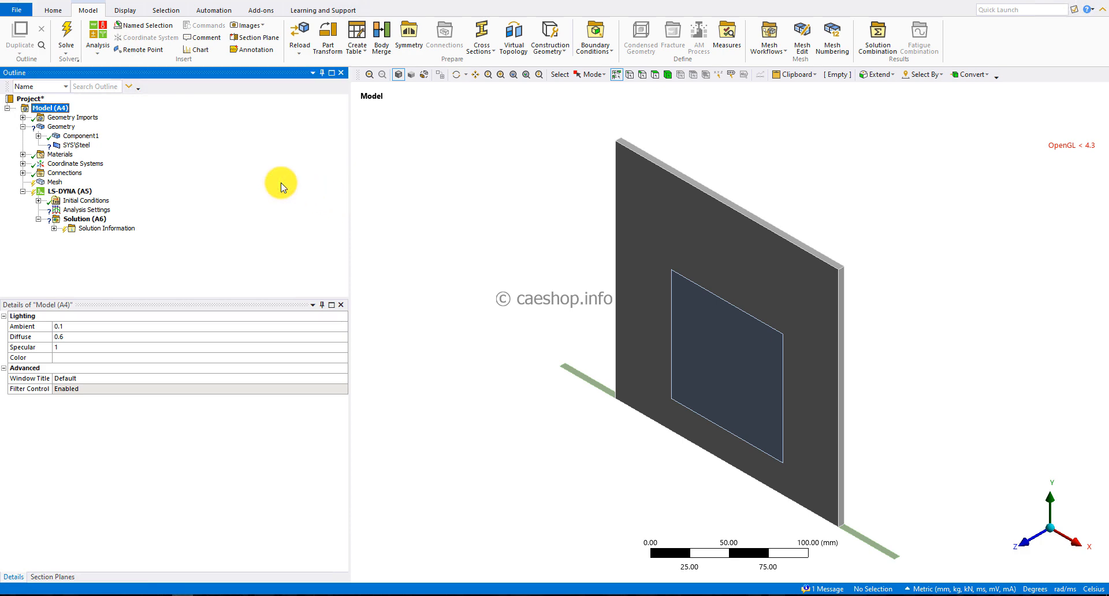
Assign the Vacuum material to the Vacuum body of Component1.
{"action": "left_click", "coordinate": [39, 136]}
{"action": "left_click", "coordinate": [90, 145]}
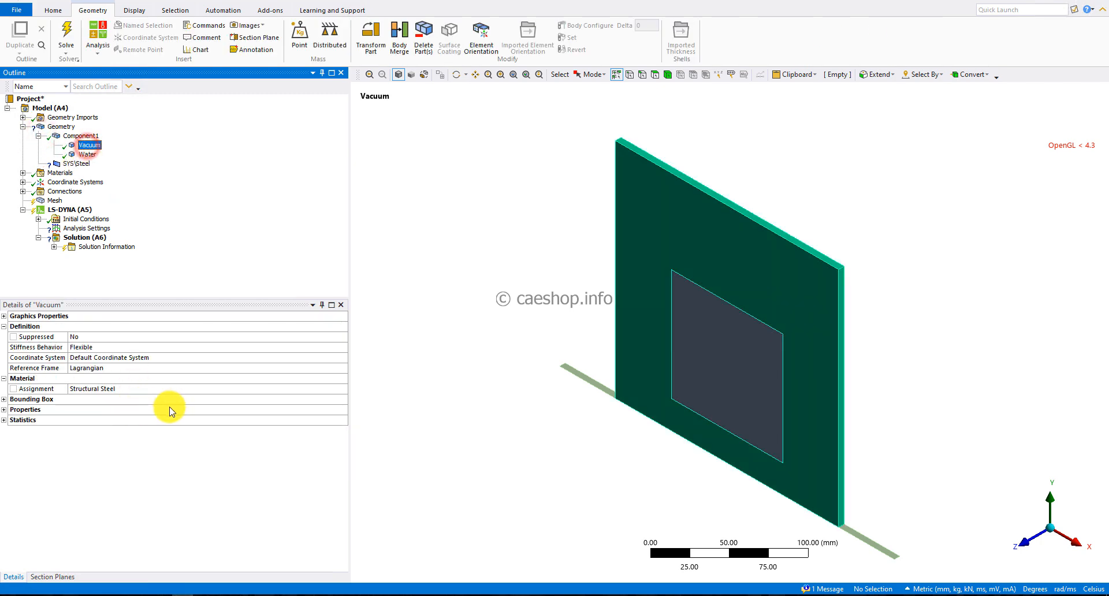
{"action": "left_click", "coordinate": [212, 390]}
{"action": "left_click", "coordinate": [340, 392]}
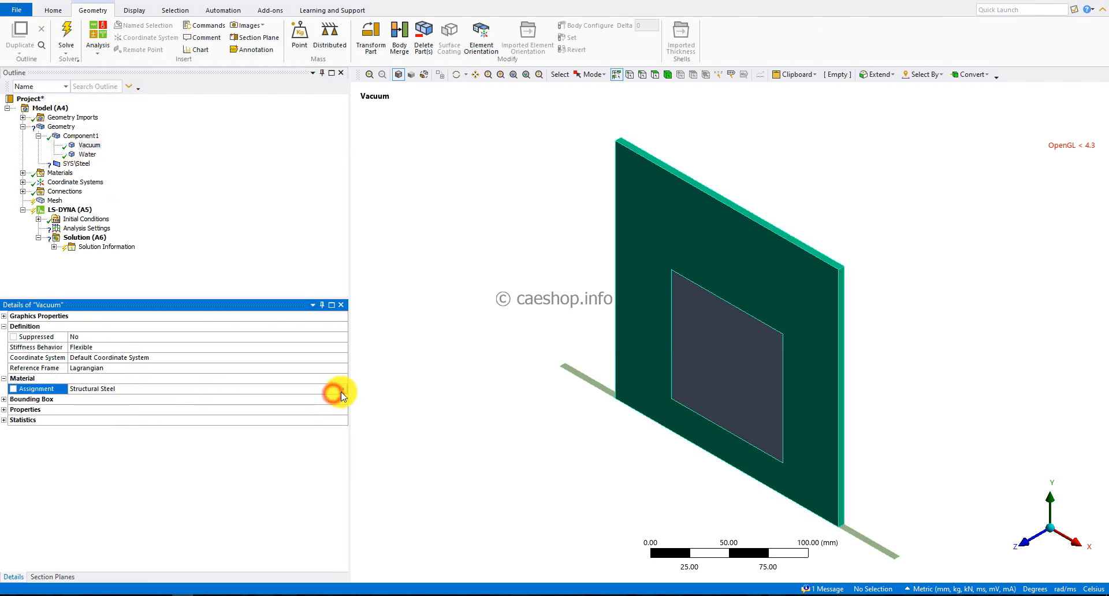
{"action": "left_click", "coordinate": [399, 272]}
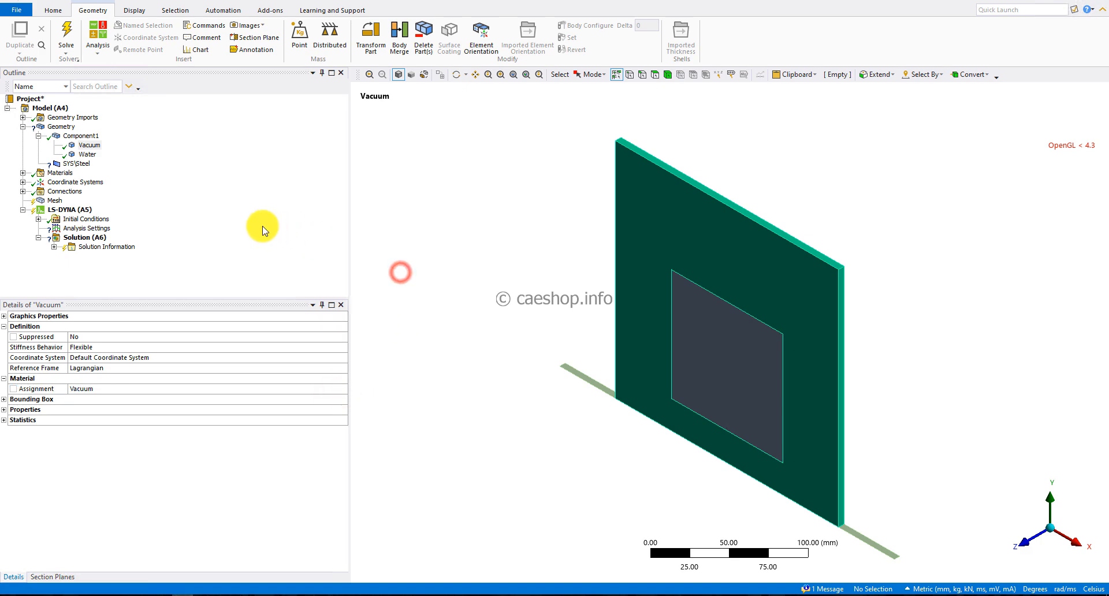
Assign the Water material to the Water body of Component1.
{"action": "left_click", "coordinate": [88, 154]}
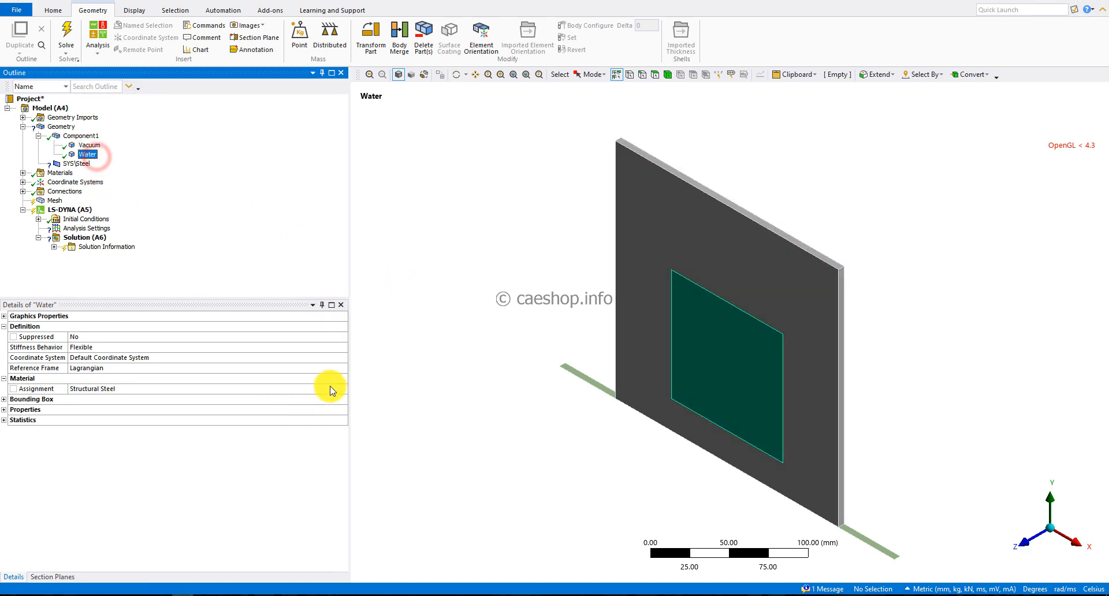
{"action": "left_click", "coordinate": [332, 391]}
{"action": "left_click", "coordinate": [342, 390]}
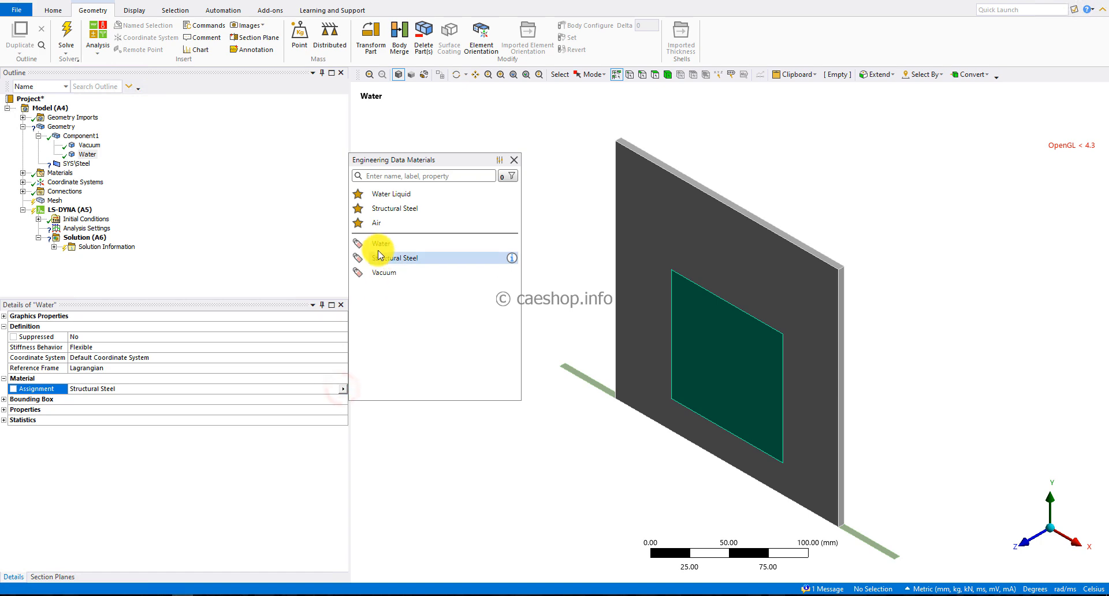
{"action": "left_click", "coordinate": [377, 244]}
{"action": "left_click", "coordinate": [167, 194]}
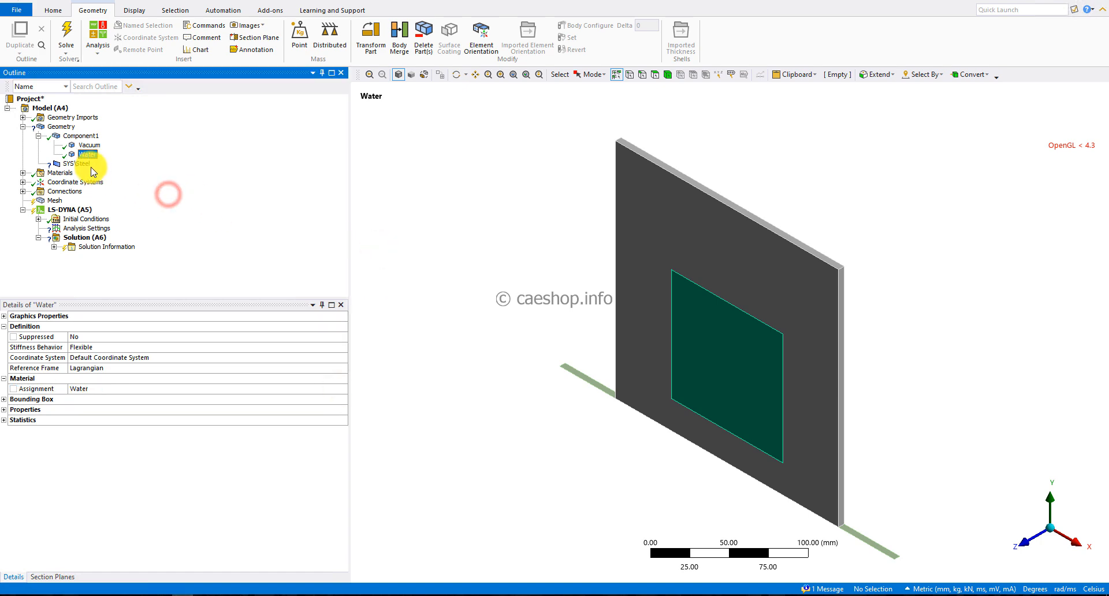
Set the thickness of the Steel surface body to 5 mm.
{"action": "left_click", "coordinate": [81, 164]}
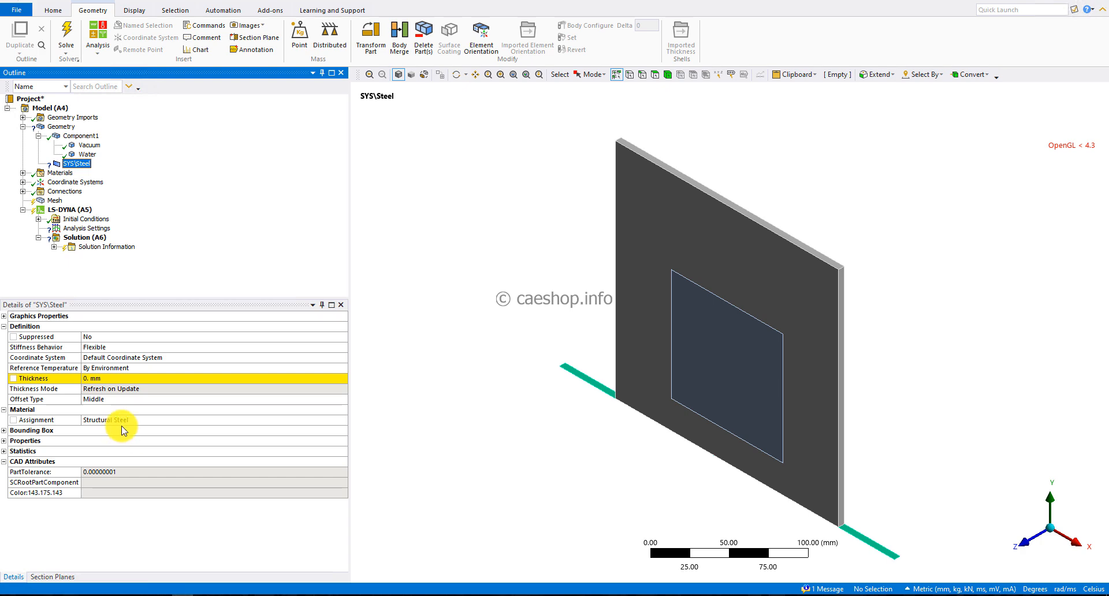
{"action": "left_click", "coordinate": [127, 379]}
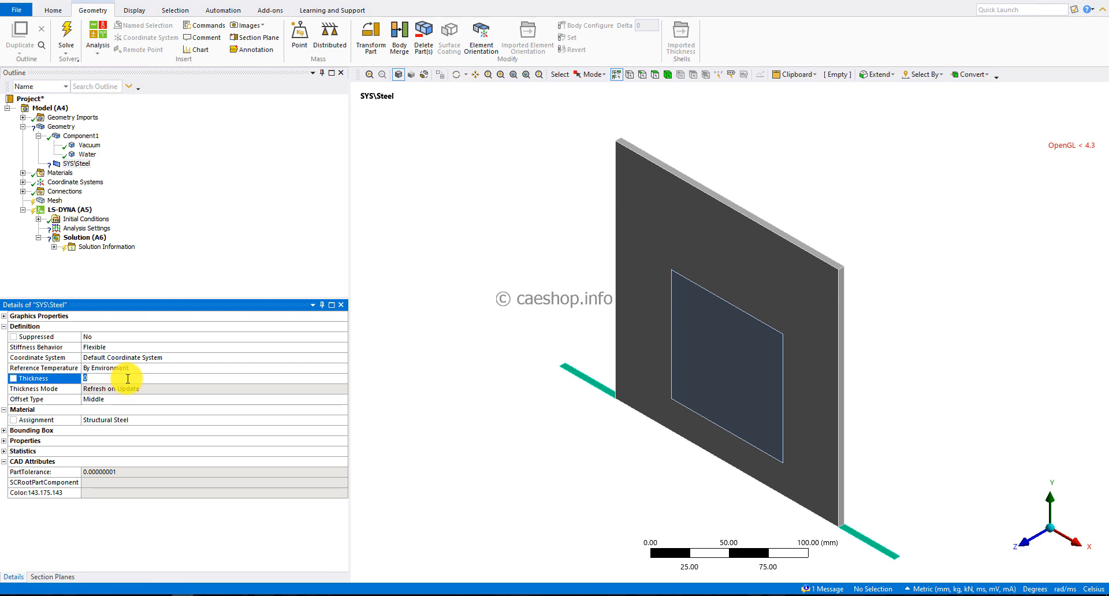
{"action": "type", "text": "5."}
{"action": "left_click", "coordinate": [194, 263]}
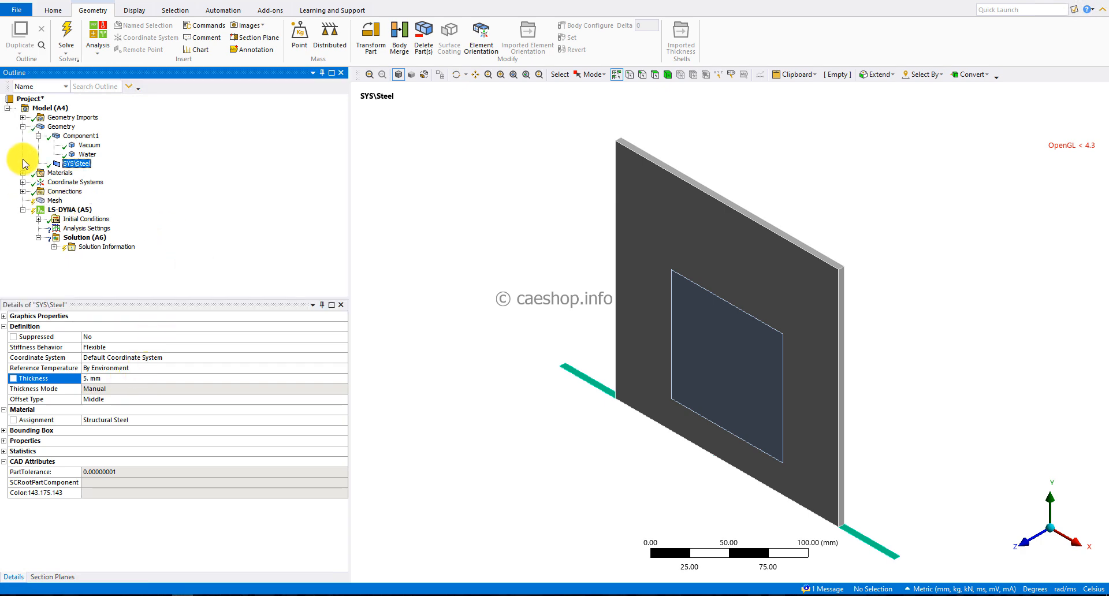
Delete the automatically created Contacts and Body Interactions groups from the model's connections.
{"action": "left_click", "coordinate": [23, 191]}
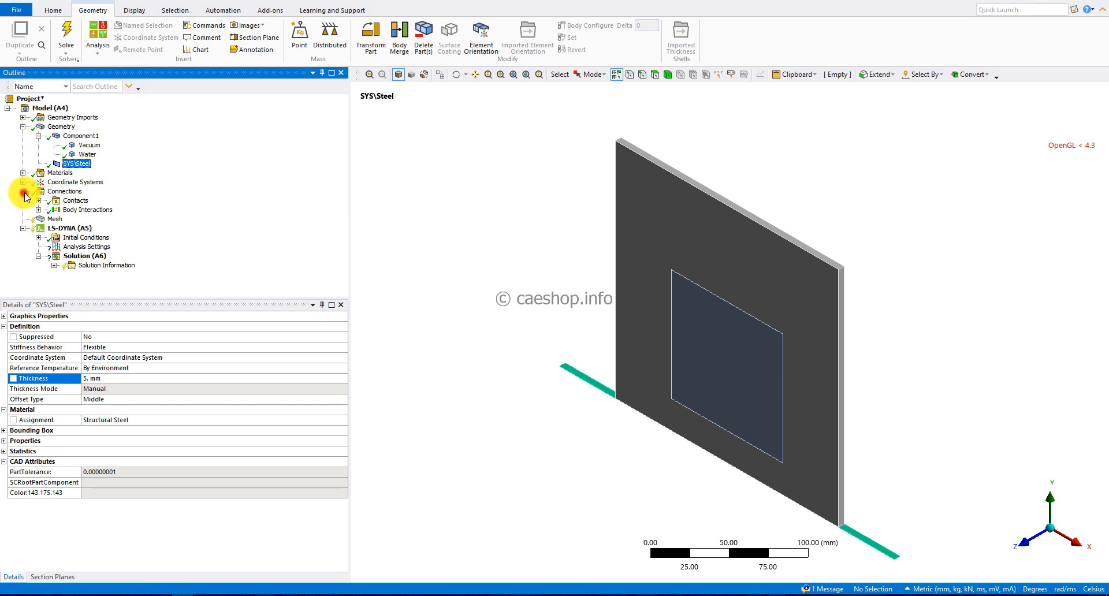
{"action": "left_click", "coordinate": [39, 200]}
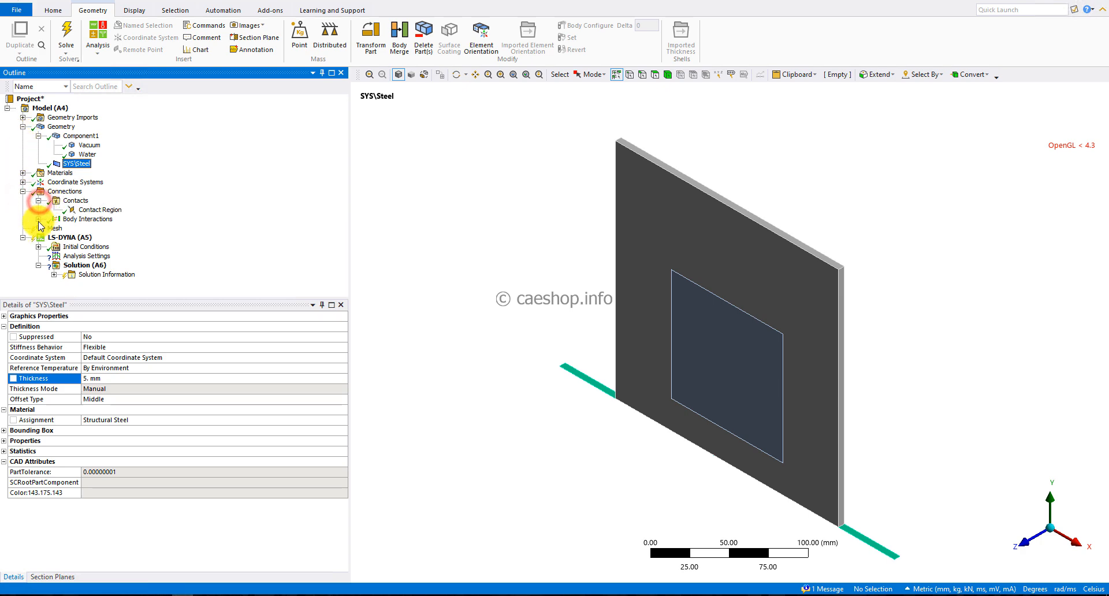
{"action": "left_click", "coordinate": [38, 219]}
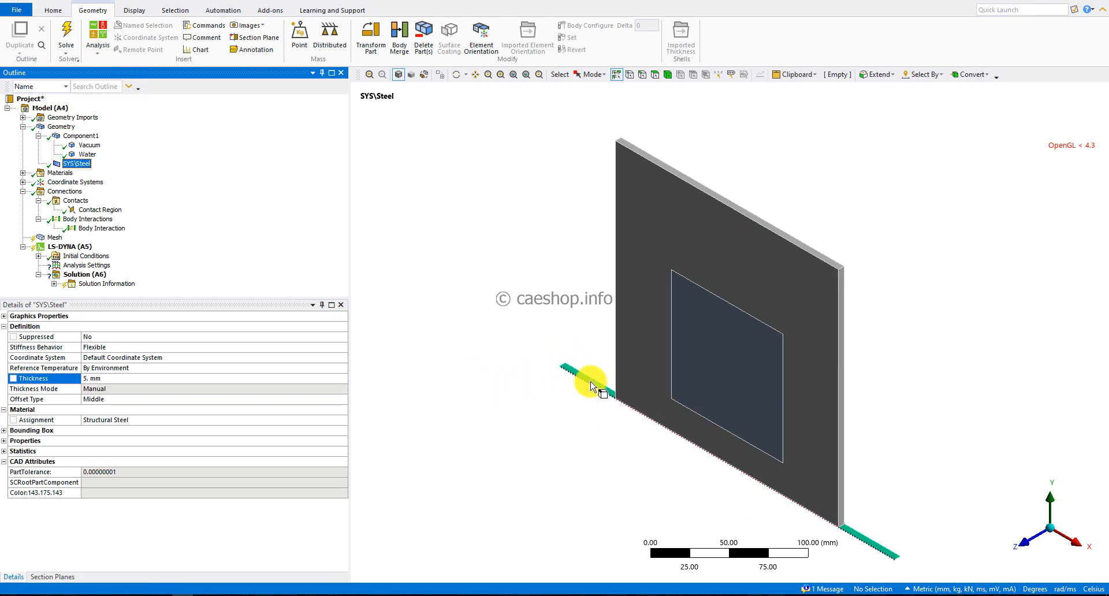
{"action": "left_click", "coordinate": [107, 220]}
{"action": "left_click", "coordinate": [72, 201], "text": "ctrl"}
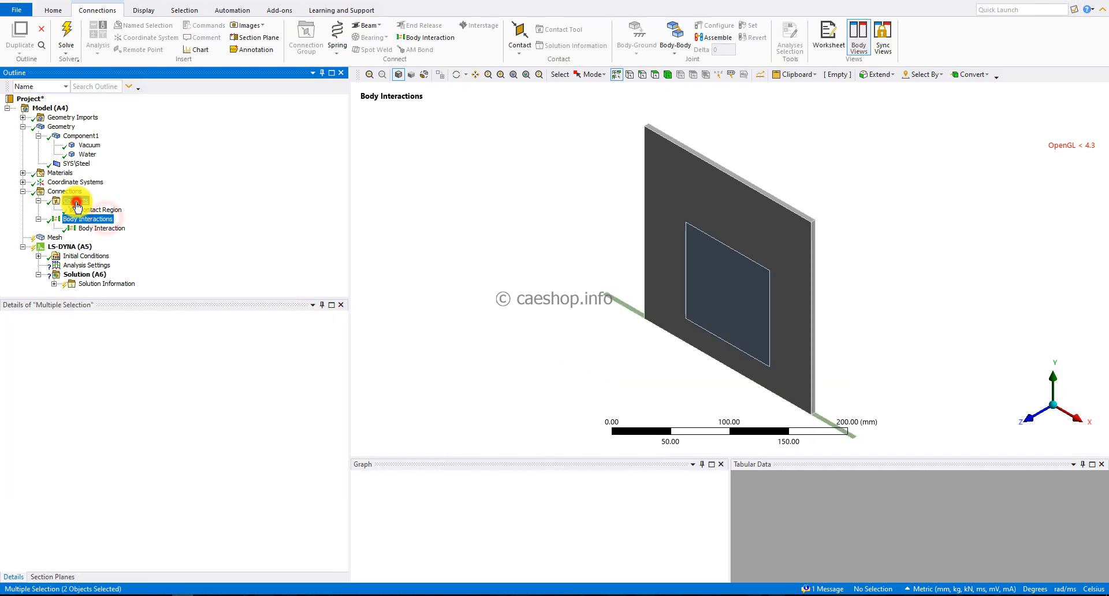
{"action": "right_click", "coordinate": [75, 202]}
{"action": "left_click", "coordinate": [107, 223]}
{"action": "key", "text": "Return"}
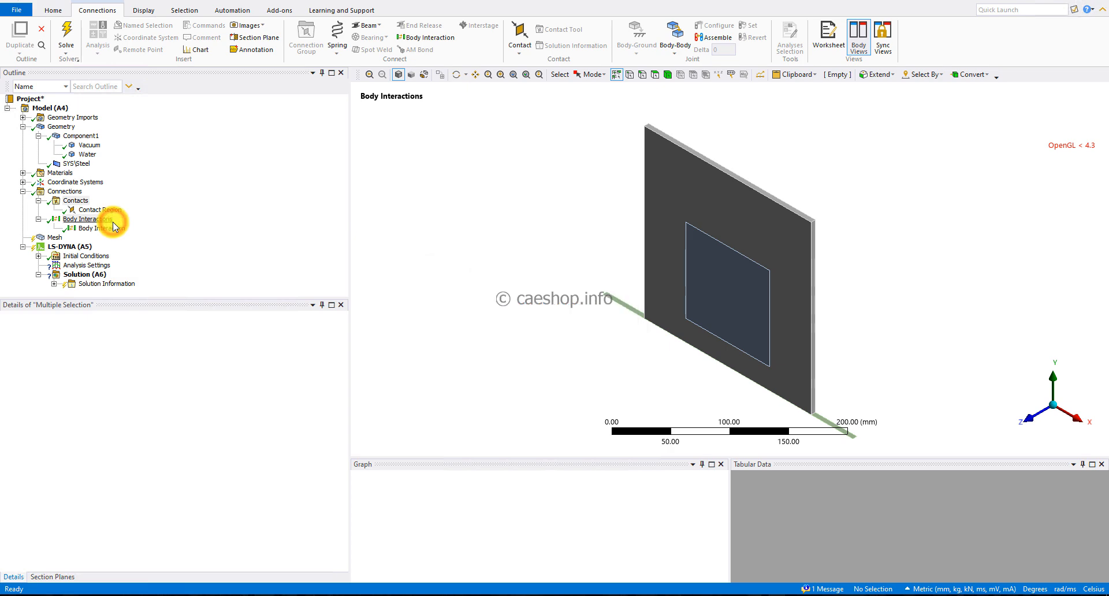
{"action": "left_click", "coordinate": [88, 193]}
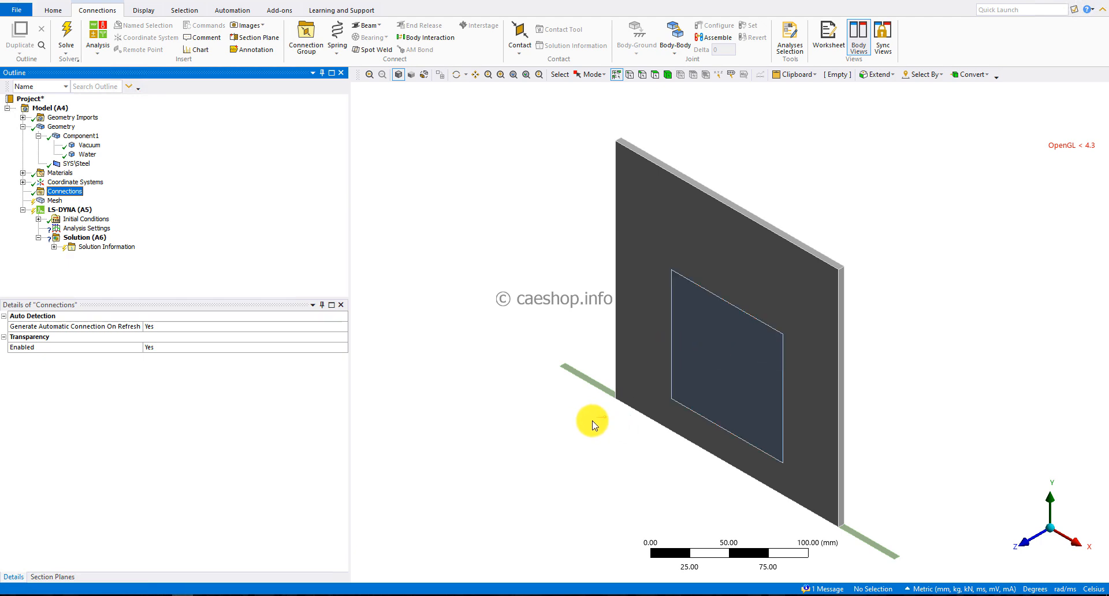
{"action": "left_click", "coordinate": [576, 376]}
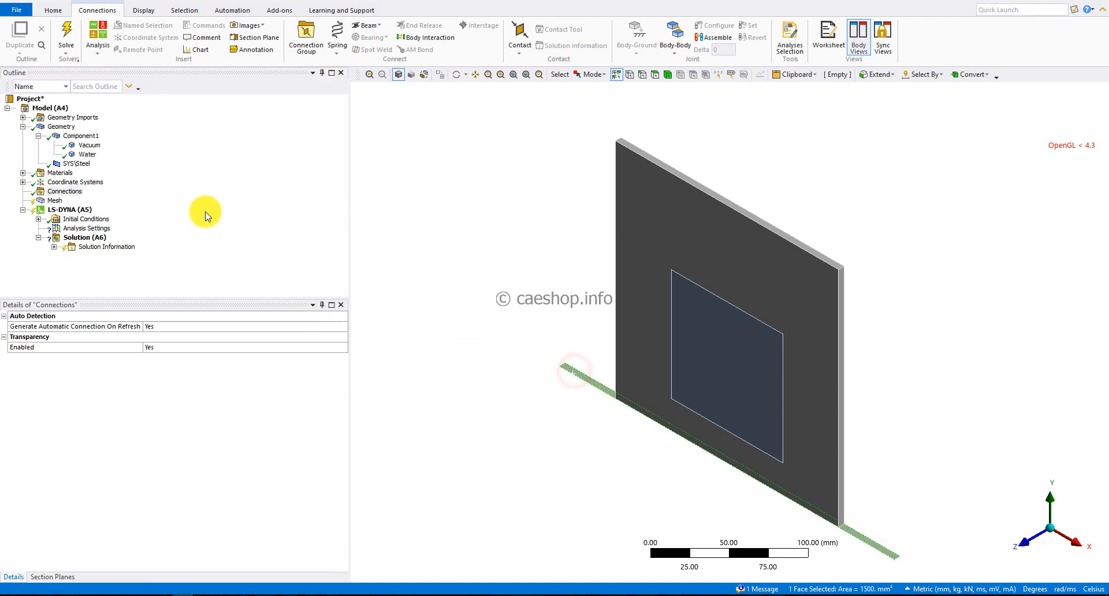
{"action": "left_click", "coordinate": [104, 192]}
{"action": "right_click", "coordinate": [104, 192]}
{"action": "mouse_move", "coordinate": [164, 197]}
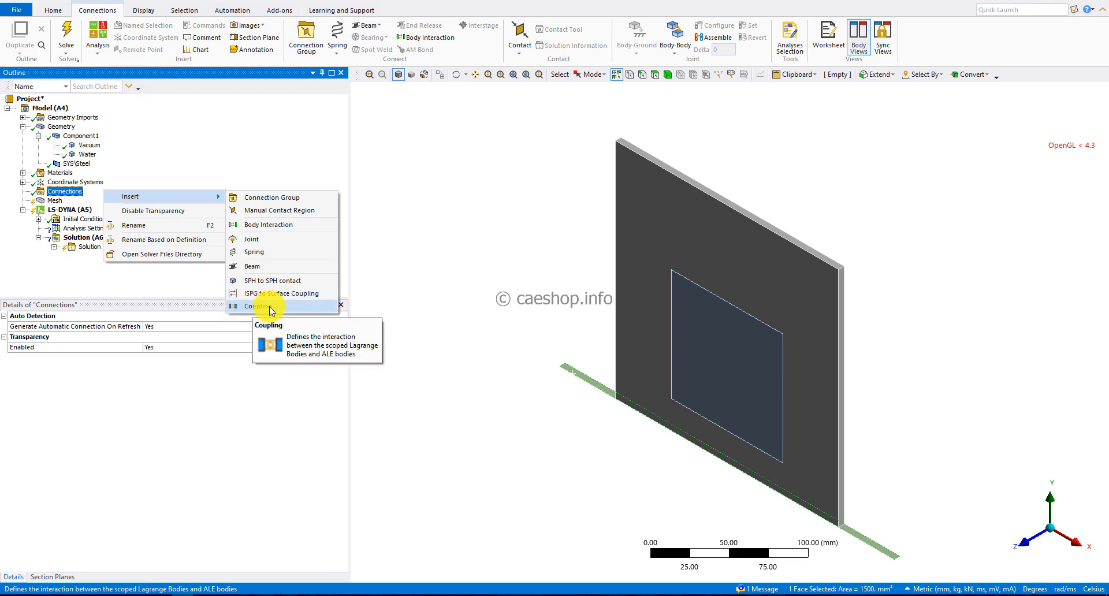
{"action": "left_click", "coordinate": [135, 282]}
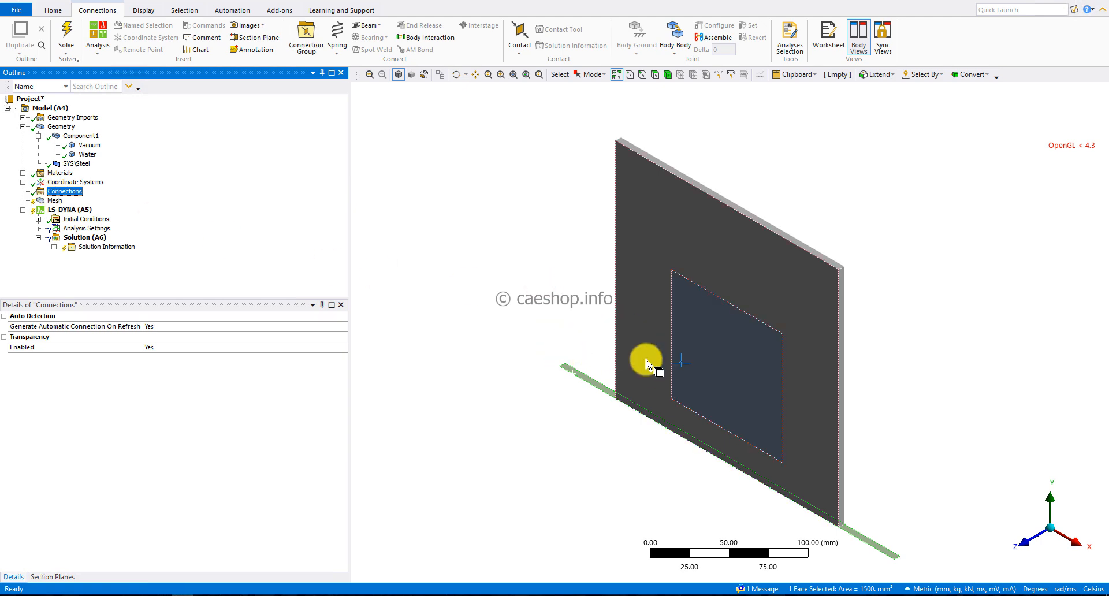
{"action": "left_click", "coordinate": [543, 391]}
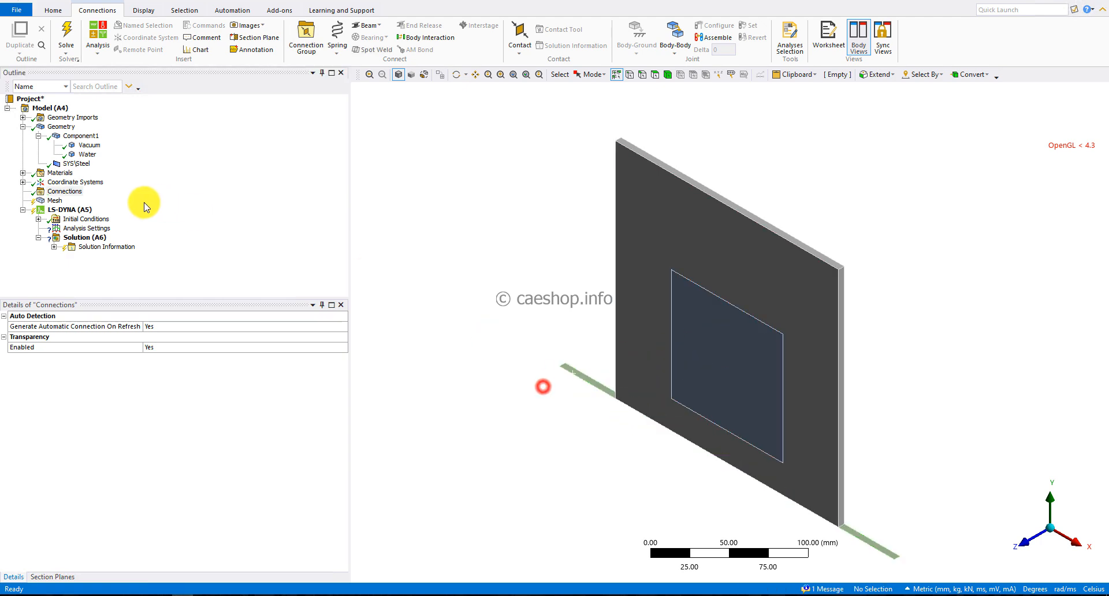
Set the global mesh element size to 5.0 mm and generate the mesh.
{"action": "left_click", "coordinate": [57, 202]}
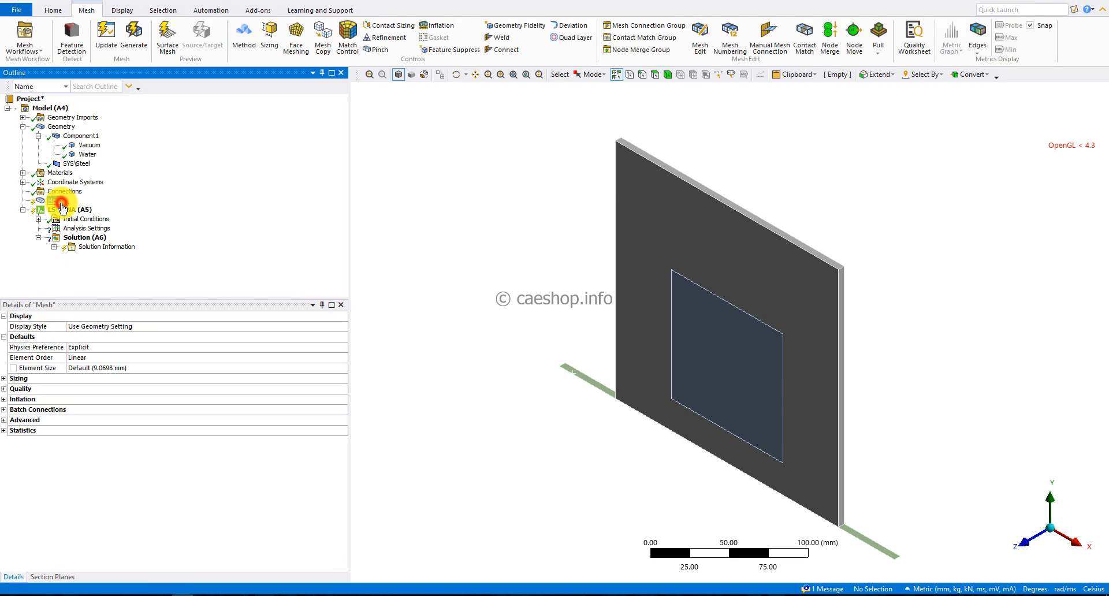
{"action": "left_click", "coordinate": [123, 369]}
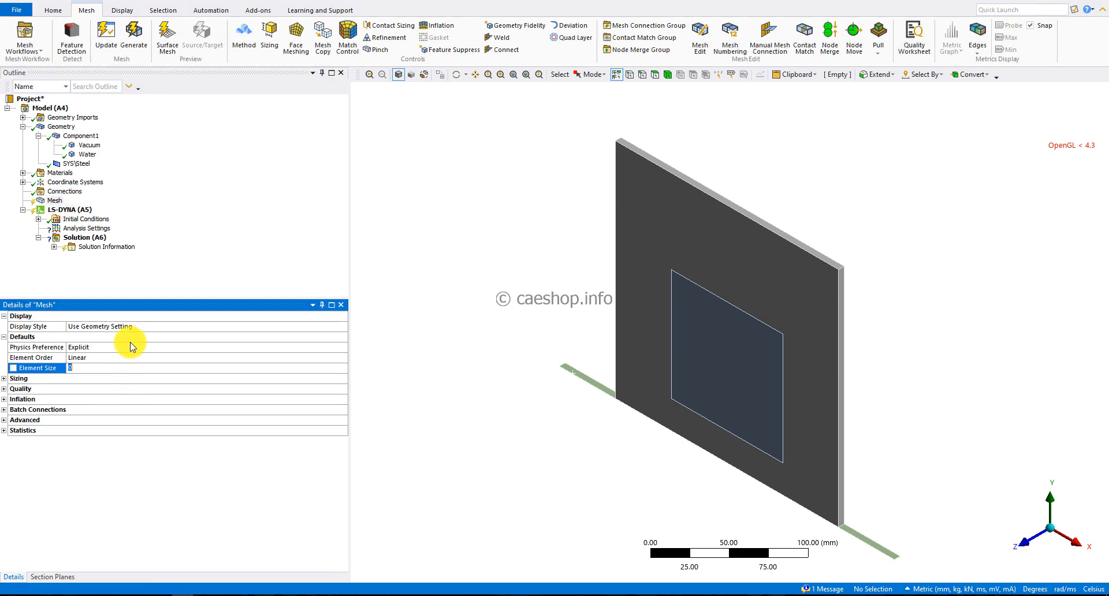
{"action": "left_click", "coordinate": [111, 368]}
{"action": "left_click", "coordinate": [174, 209]}
{"action": "right_click", "coordinate": [175, 209]}
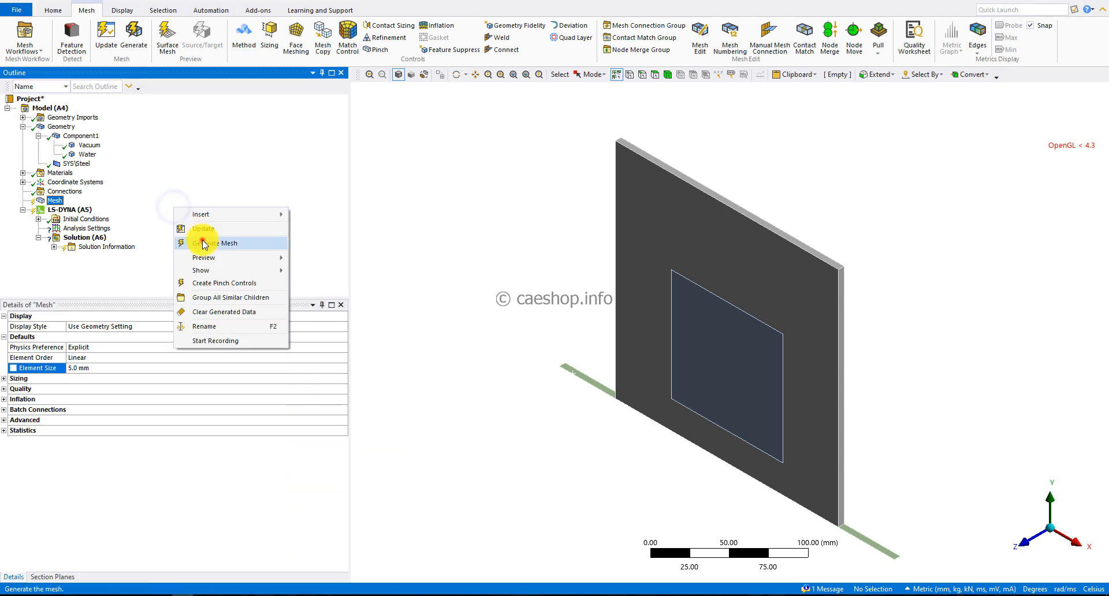
{"action": "left_click", "coordinate": [202, 241]}
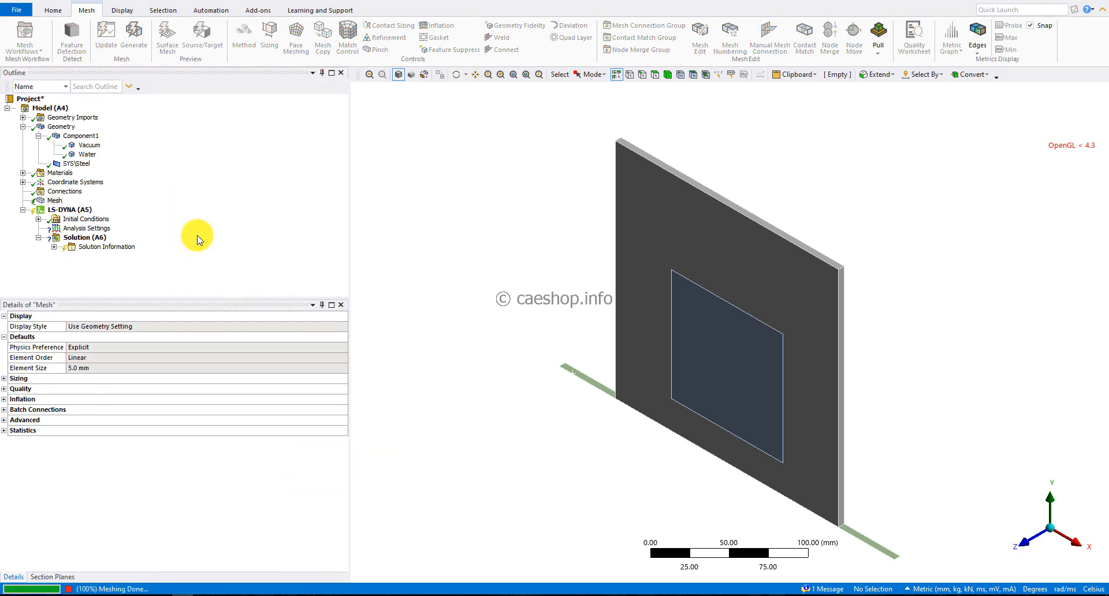
{"action": "left_click", "coordinate": [197, 234]}
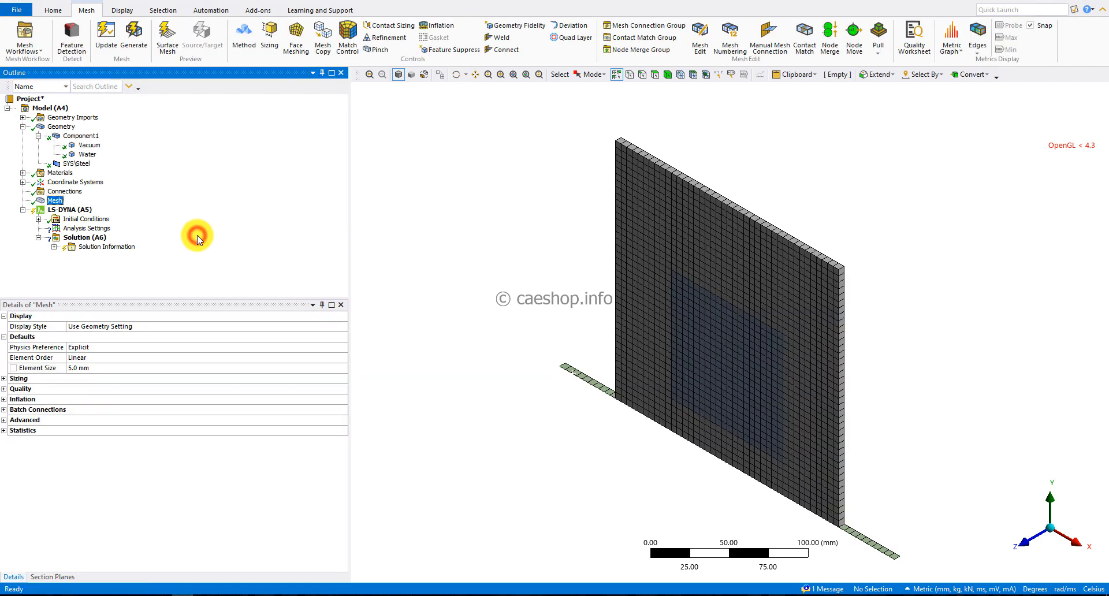
Box-select the four corner vertices at both ends of the steel strip and apply a fixed support to them.
{"action": "left_click", "coordinate": [65, 211]}
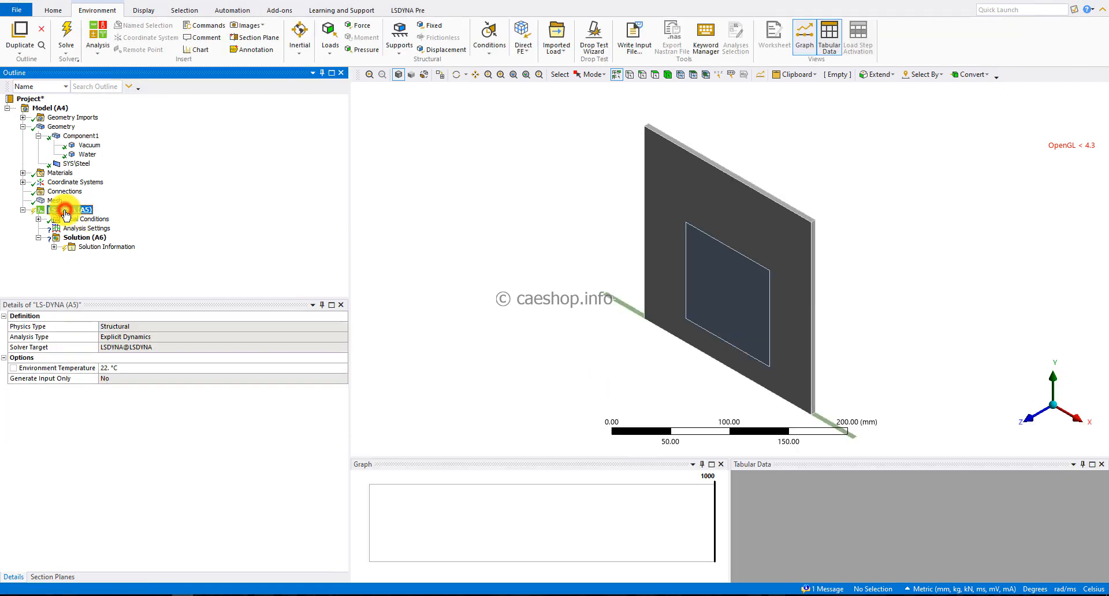
{"action": "middle_click_drag", "start_coordinate": [658, 373], "coordinate": [576, 283], "text": "ctrl"}
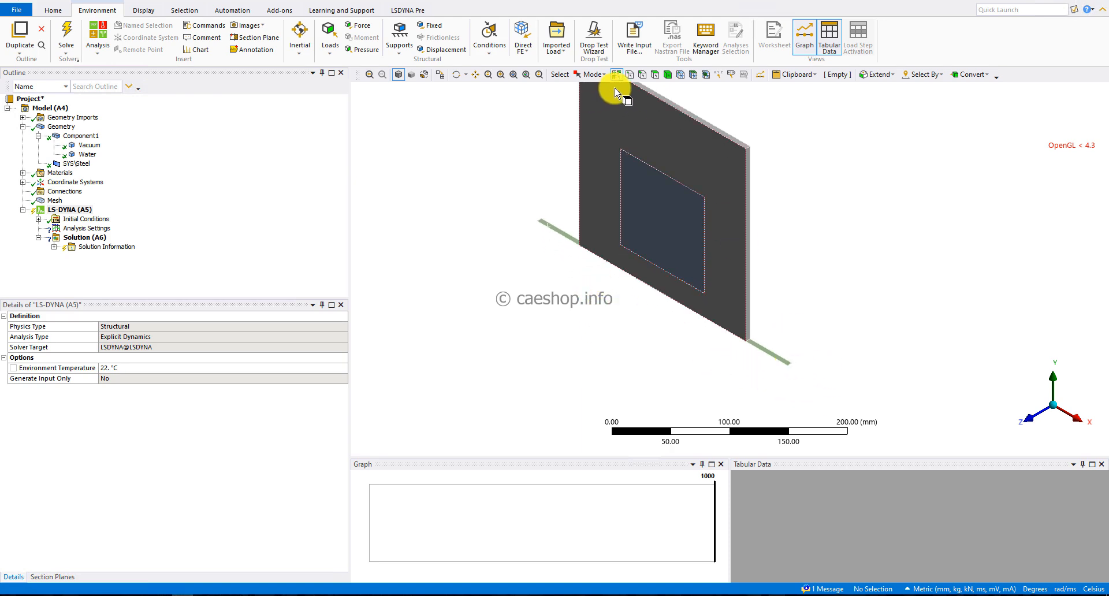
{"action": "left_click", "coordinate": [592, 74]}
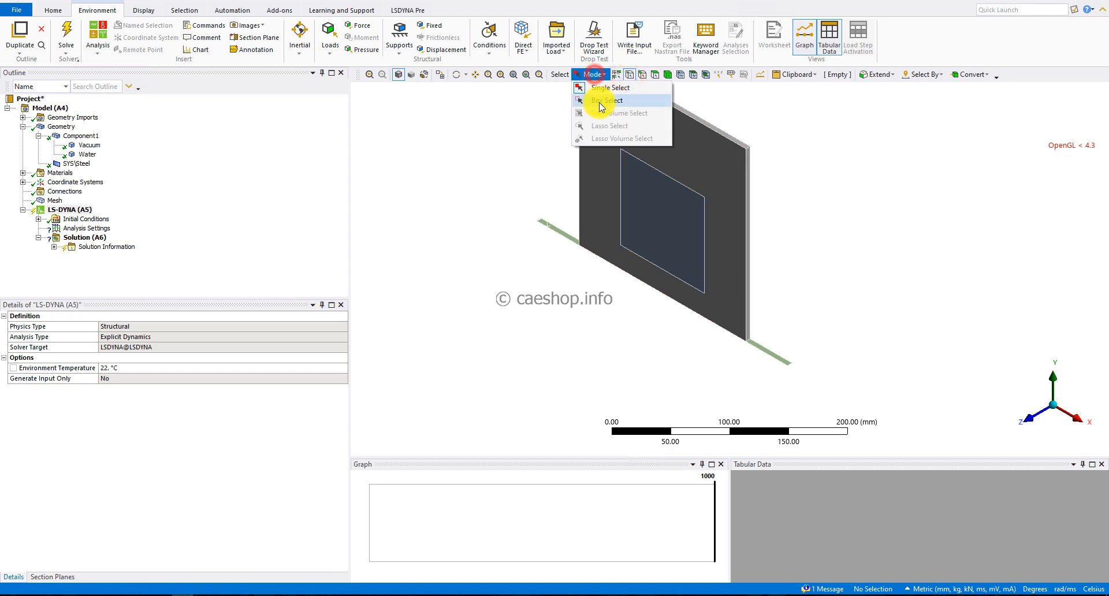
{"action": "left_click", "coordinate": [599, 102]}
{"action": "left_click_drag", "start_coordinate": [787, 361], "coordinate": [834, 383]}
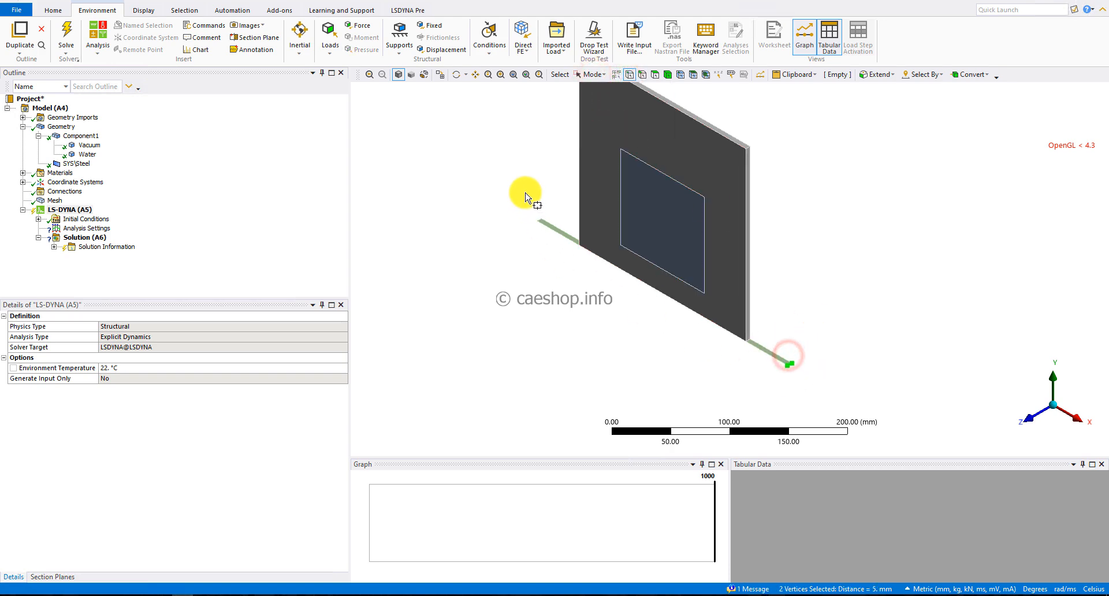
{"action": "left_click_drag", "start_coordinate": [515, 181], "coordinate": [552, 254]}
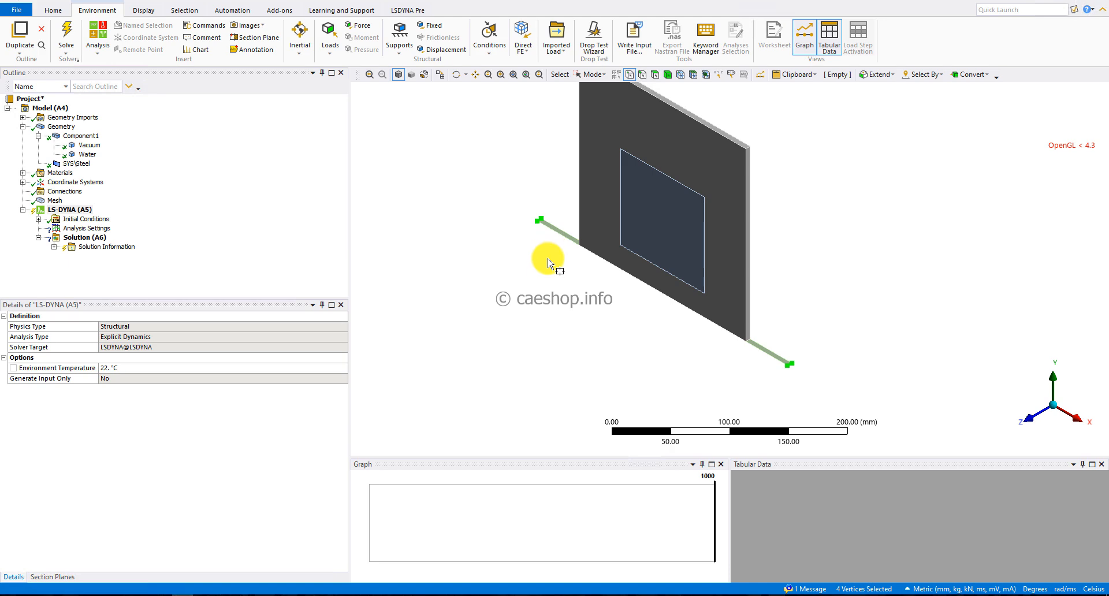
{"action": "left_click", "coordinate": [430, 25]}
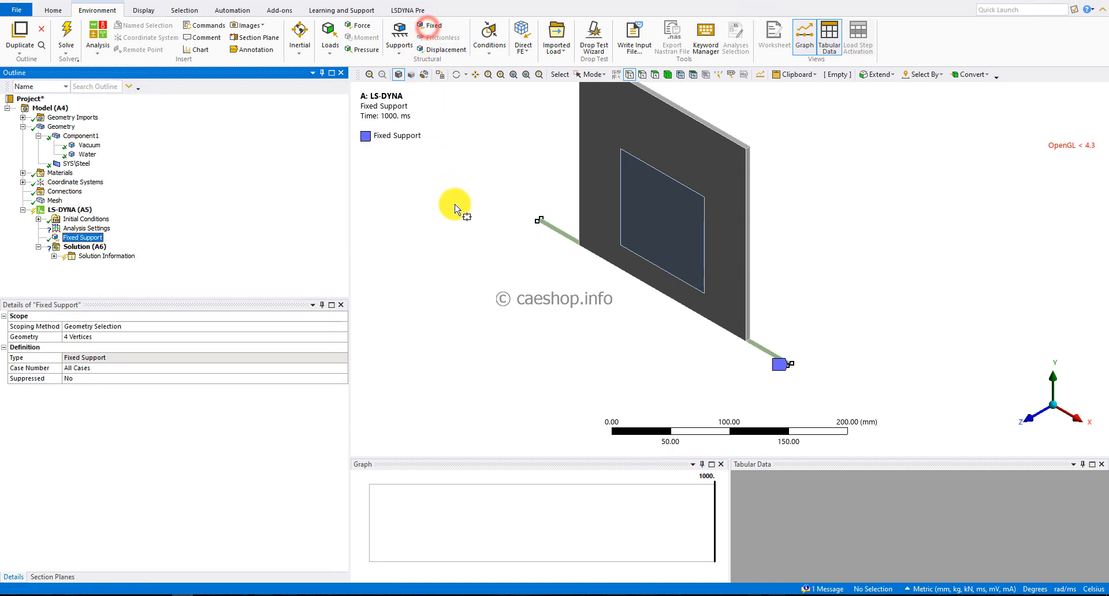
Add a displacement to the LS-DYNA analysis, scoped to the four front and back faces of the Water and Vacuum bodies.
{"action": "left_click", "coordinate": [70, 212]}
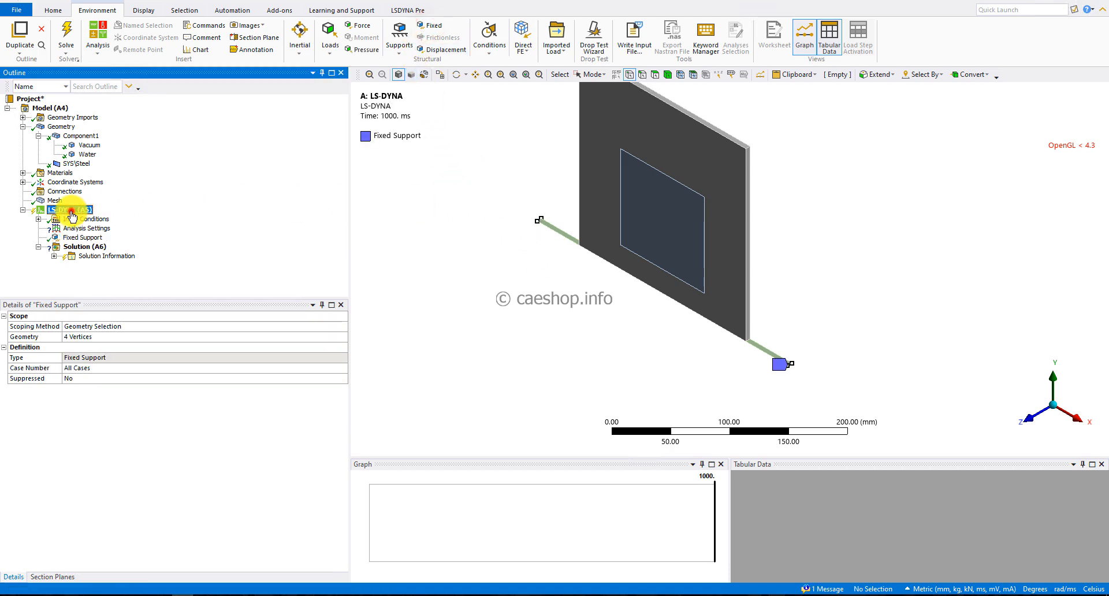
{"action": "left_click", "coordinate": [577, 76]}
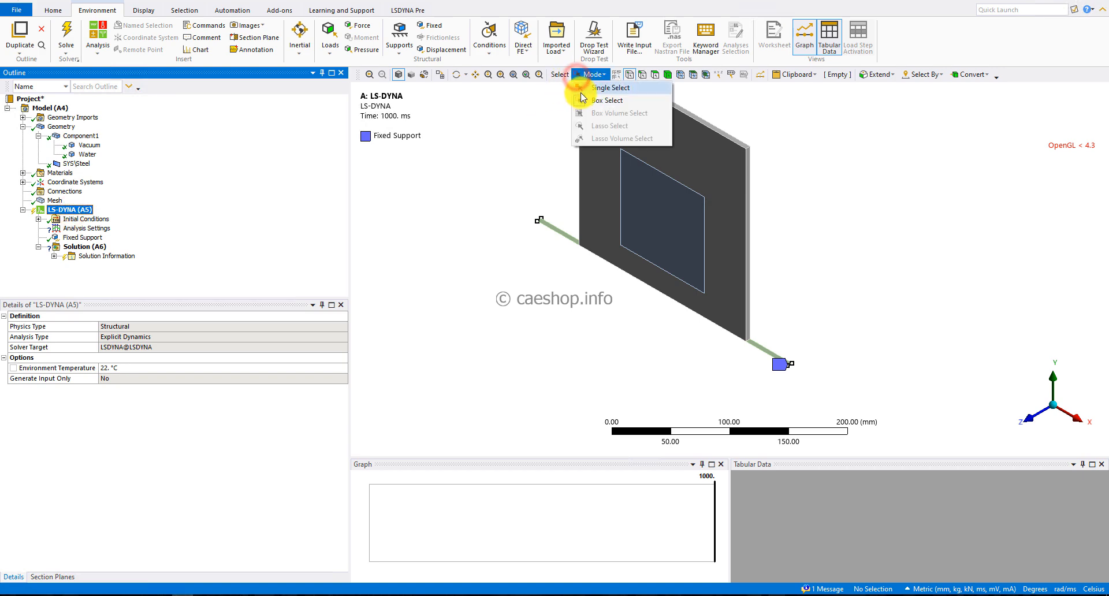
{"action": "left_click", "coordinate": [581, 93]}
{"action": "middle_click_drag", "start_coordinate": [530, 208], "coordinate": [508, 281], "text": "ctrl"}
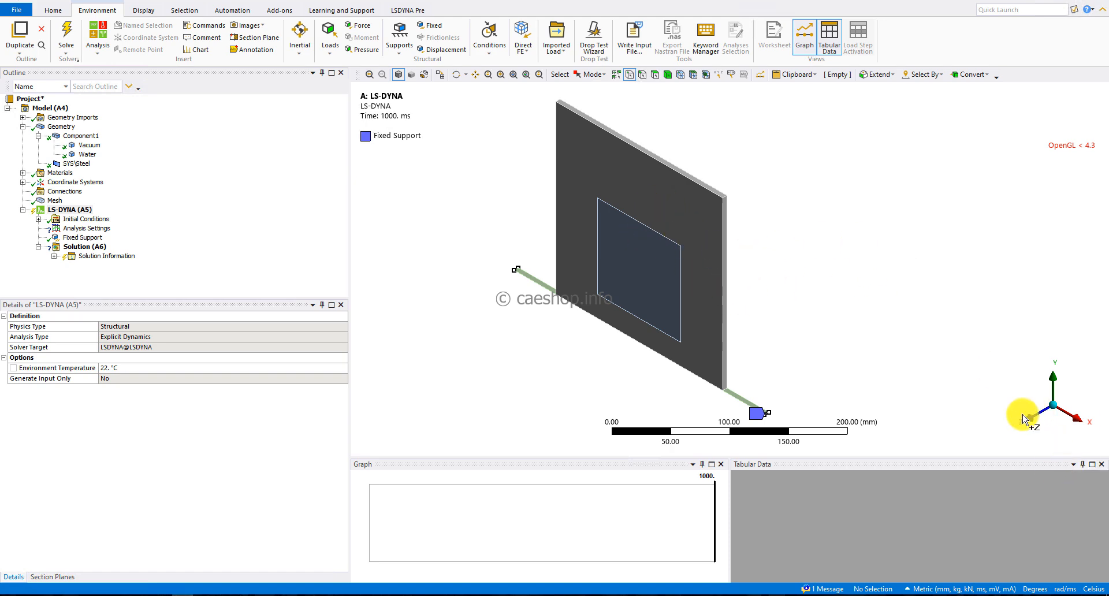
{"action": "left_click", "coordinate": [848, 240]}
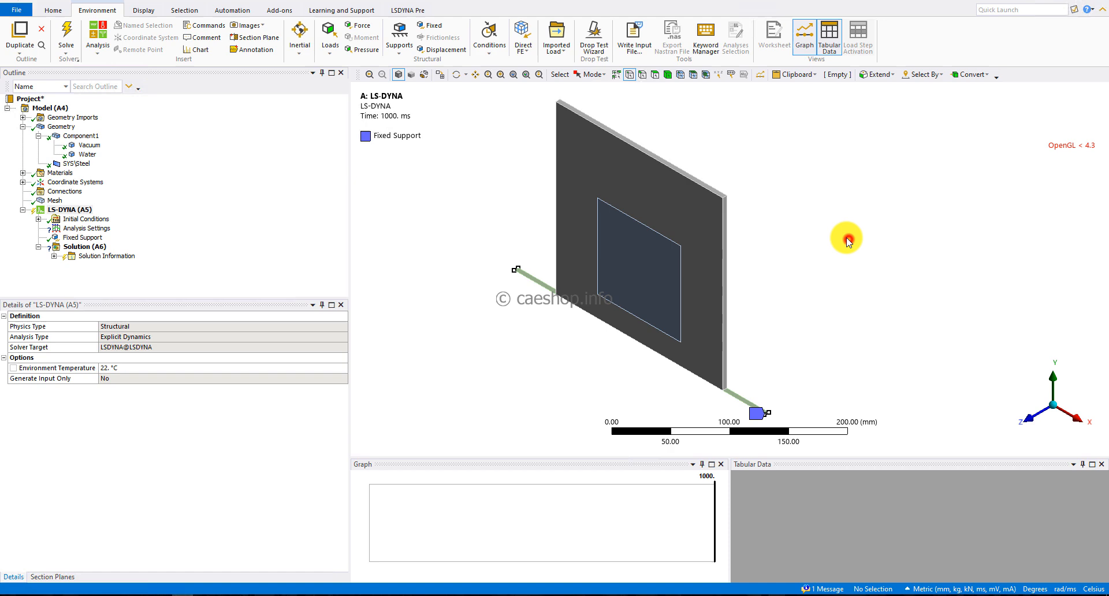
{"action": "left_click", "coordinate": [436, 50]}
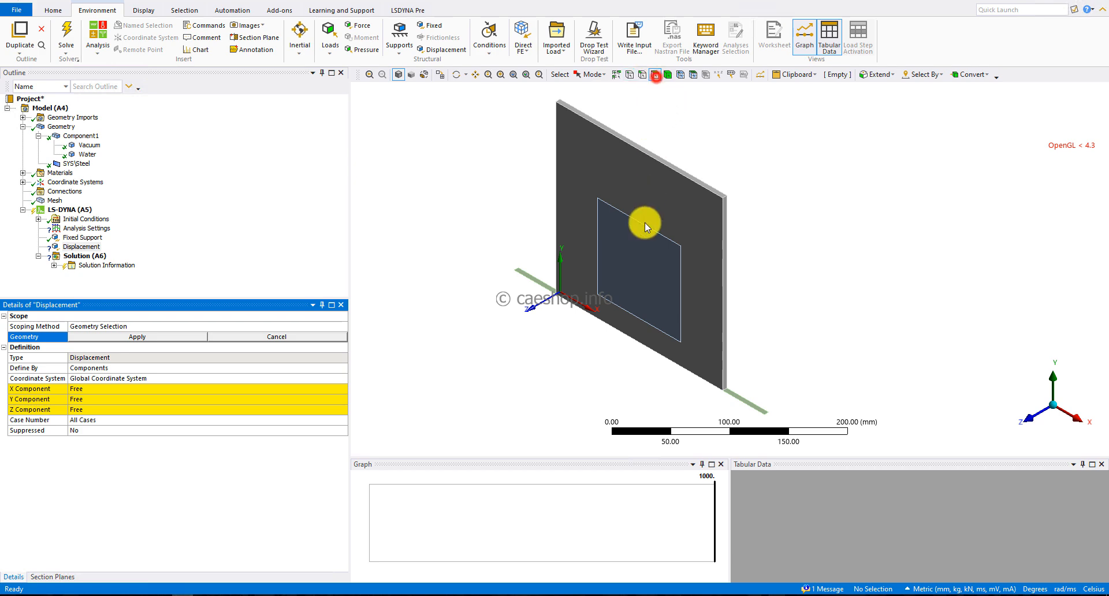
{"action": "left_click", "coordinate": [643, 250]}
{"action": "middle_click_drag", "start_coordinate": [829, 300], "coordinate": [703, 302]}
{"action": "left_click", "coordinate": [680, 275], "text": "ctrl"}
{"action": "left_click", "coordinate": [624, 213], "text": "ctrl"}
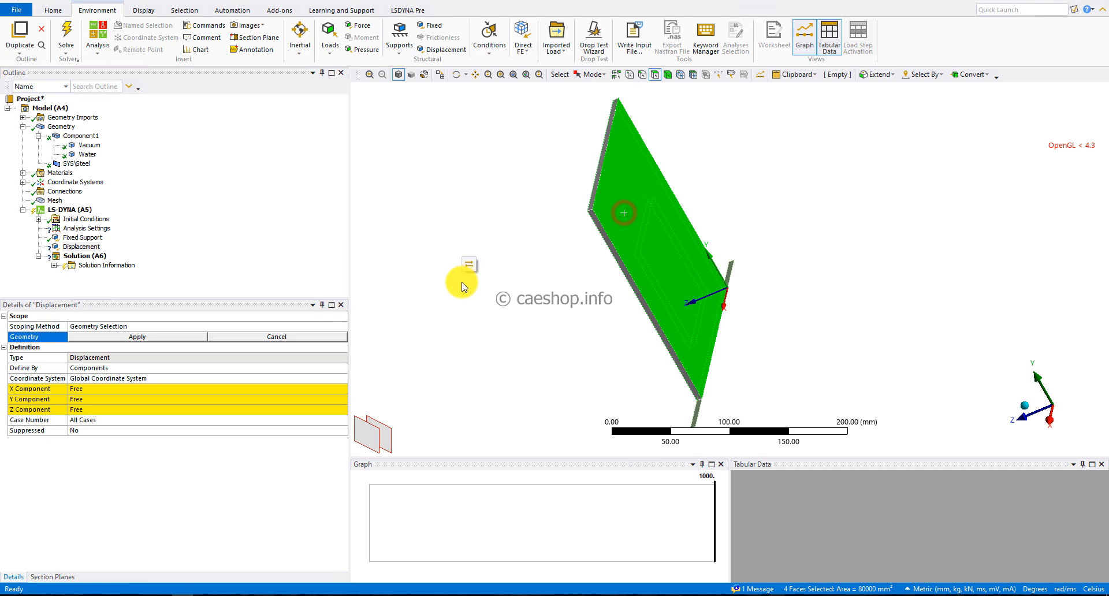
{"action": "middle_click_drag", "start_coordinate": [462, 286], "coordinate": [616, 198]}
{"action": "left_click", "coordinate": [120, 340]}
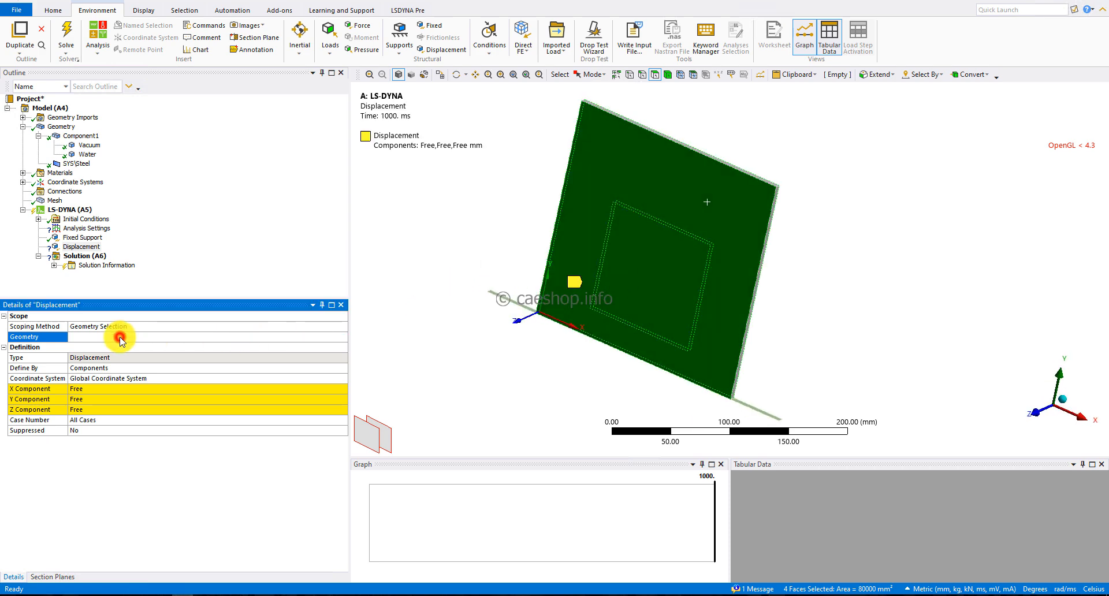
Set the Z component of the Water and Vacuum faces' displacement to 0 mm.
{"action": "left_click", "coordinate": [91, 410]}
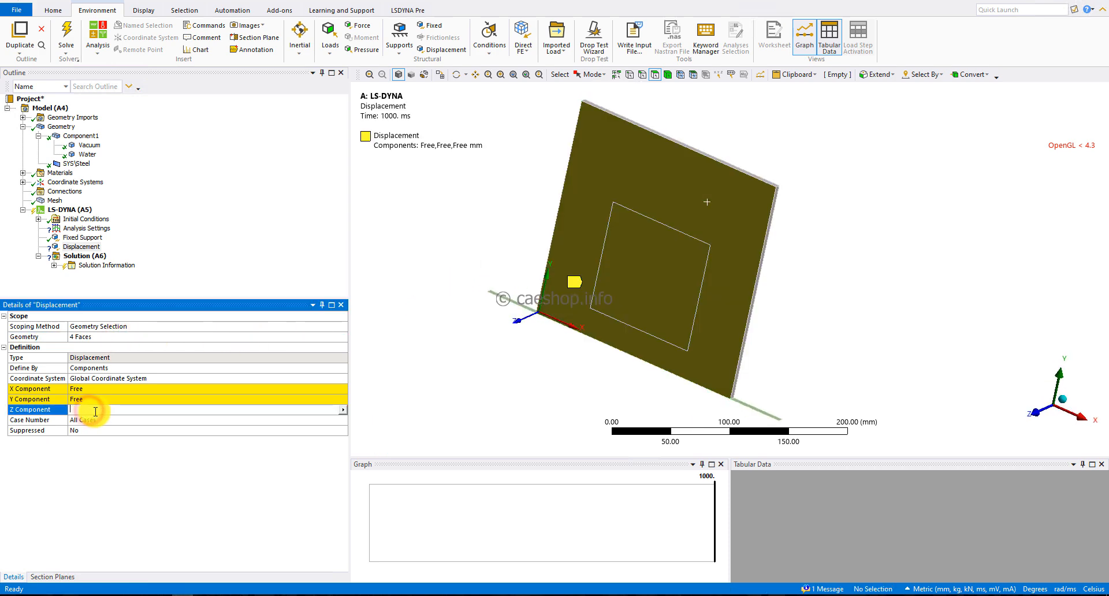
{"action": "type", "text": "0"}
{"action": "key", "text": "Return"}
{"action": "left_click", "coordinate": [227, 278]}
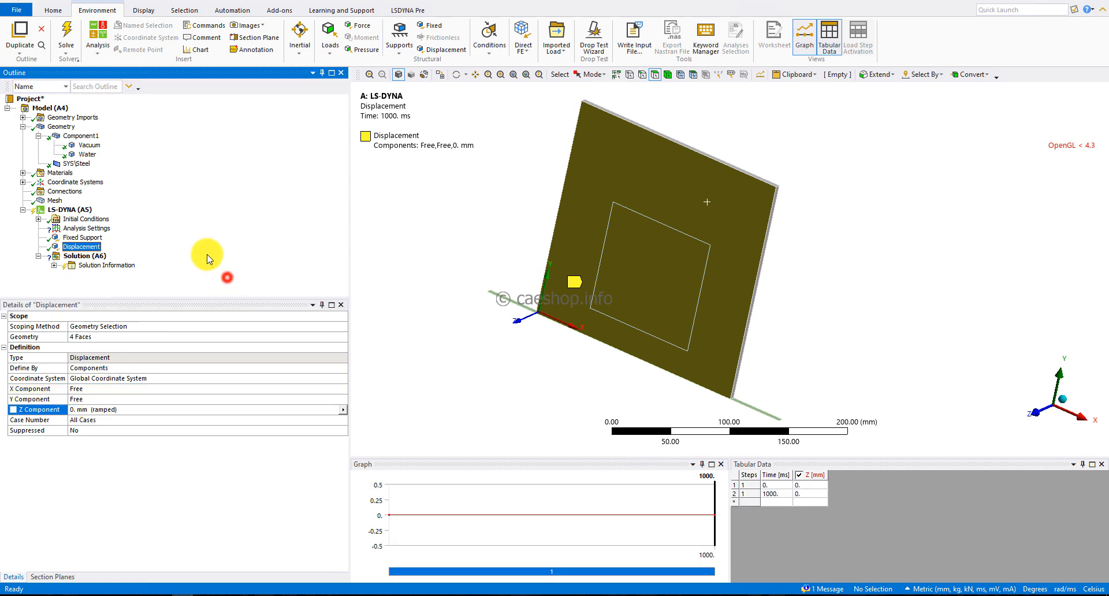
Add a second displacement to the analysis, scoped to the two long edges of the steel strip.
{"action": "left_click", "coordinate": [85, 212]}
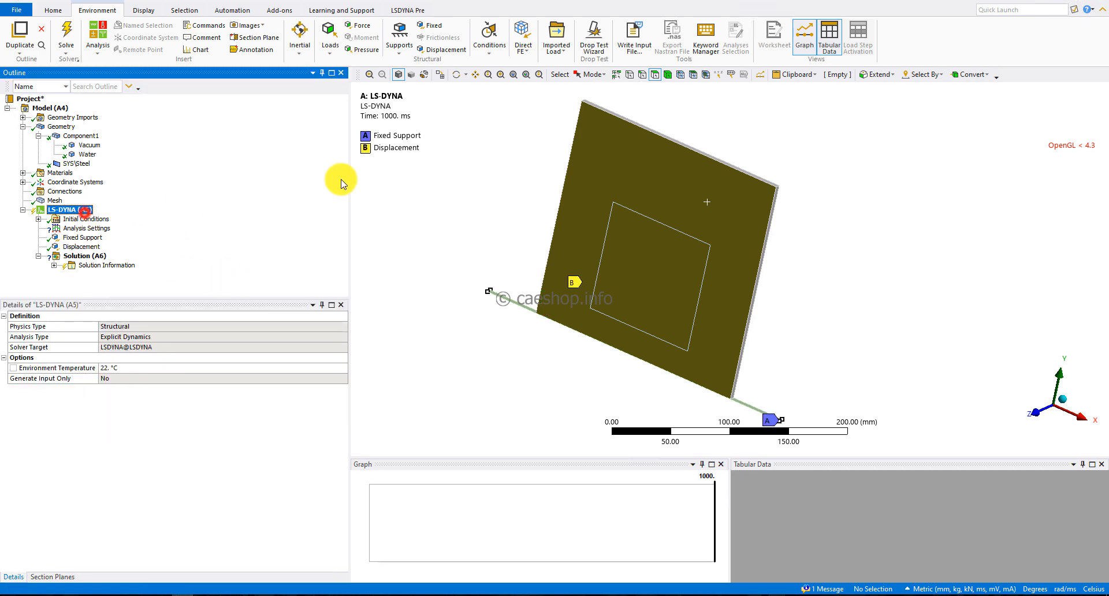
{"action": "left_click", "coordinate": [454, 53]}
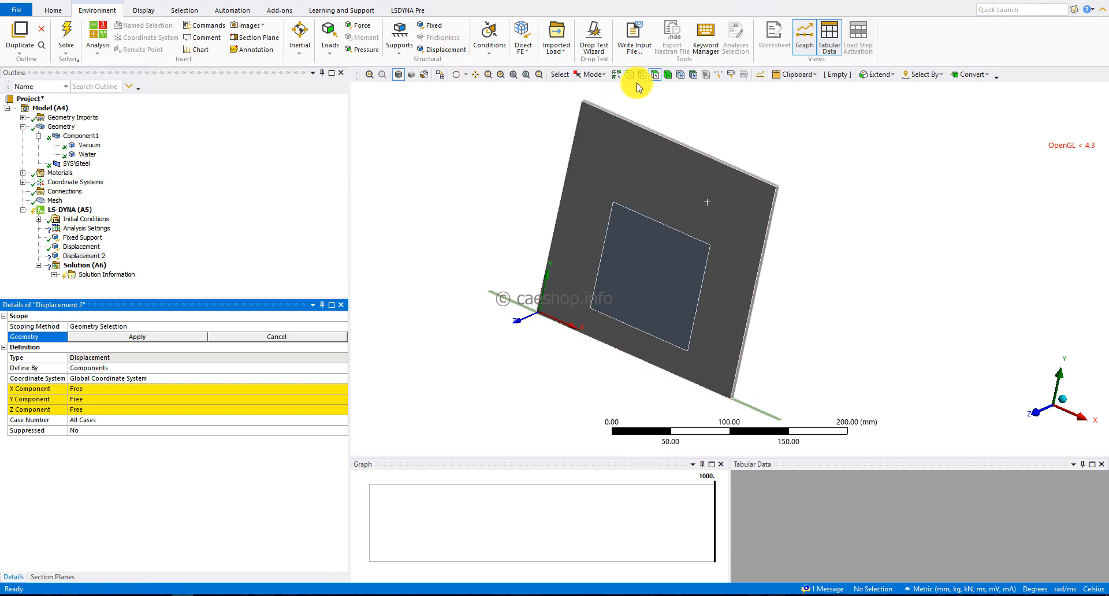
{"action": "middle_click_drag", "start_coordinate": [678, 334], "coordinate": [632, 347]}
{"action": "right_click_drag", "start_coordinate": [647, 350], "coordinate": [769, 424]}
{"action": "left_click", "coordinate": [849, 379]}
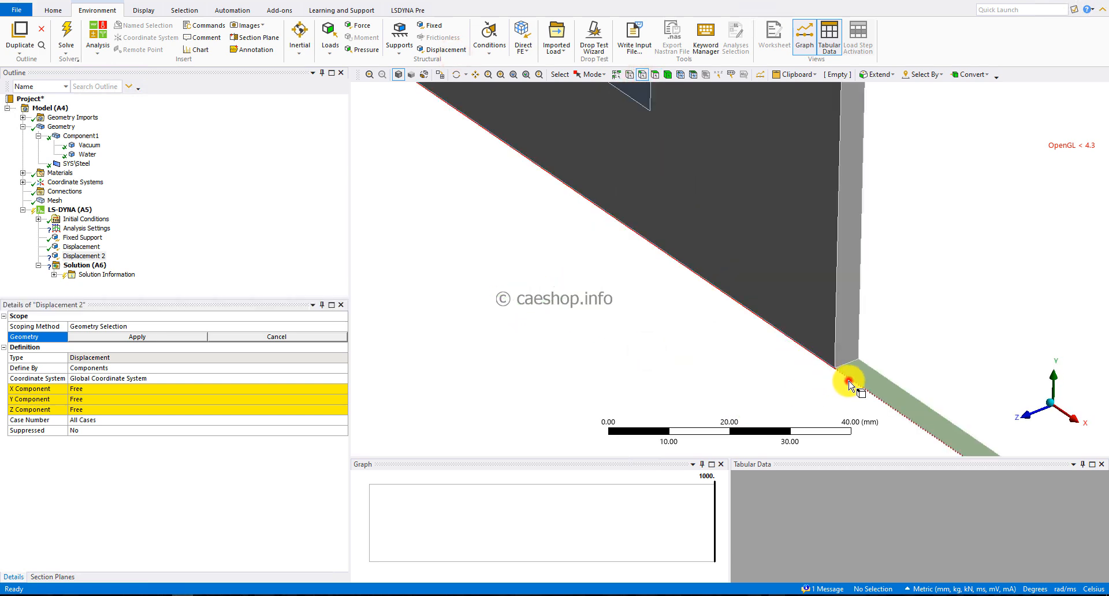
{"action": "left_click", "coordinate": [886, 381], "text": "ctrl"}
{"action": "scroll", "coordinate": [614, 350], "scroll_direction": "down", "scroll_amount": 3}
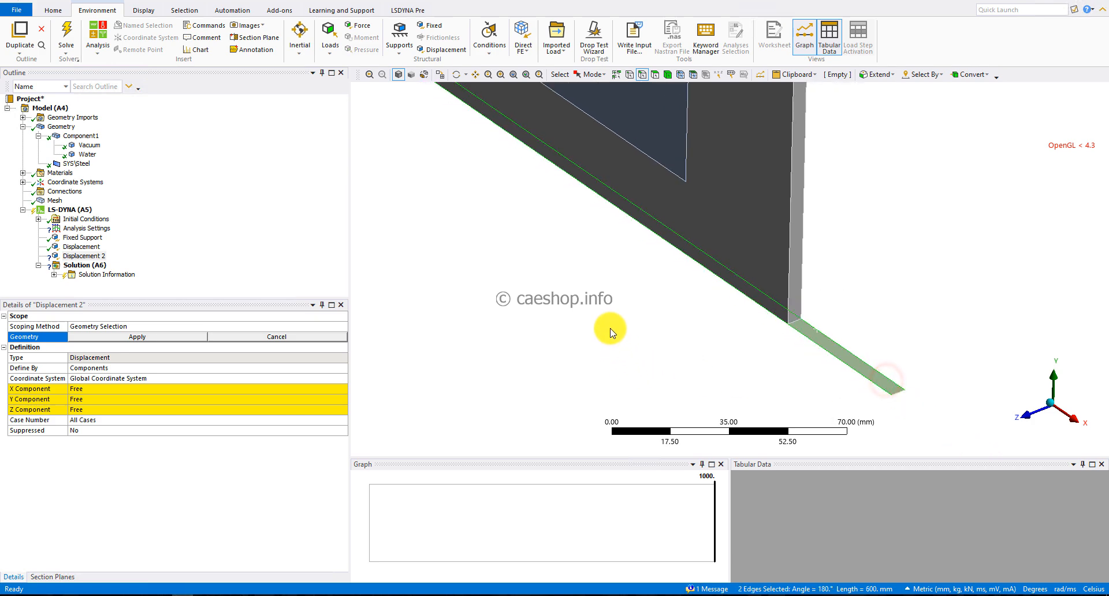
{"action": "left_click", "coordinate": [92, 339]}
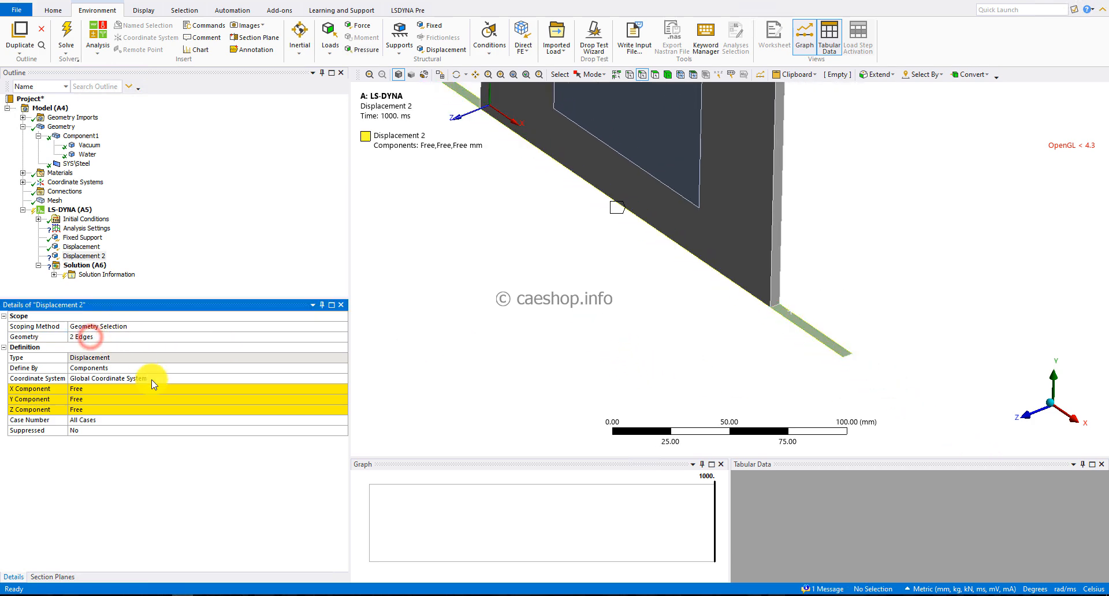
Set the Z component of the steel strip edges' displacement to 0 mm.
{"action": "left_click", "coordinate": [111, 410]}
{"action": "type", "text": "0"}
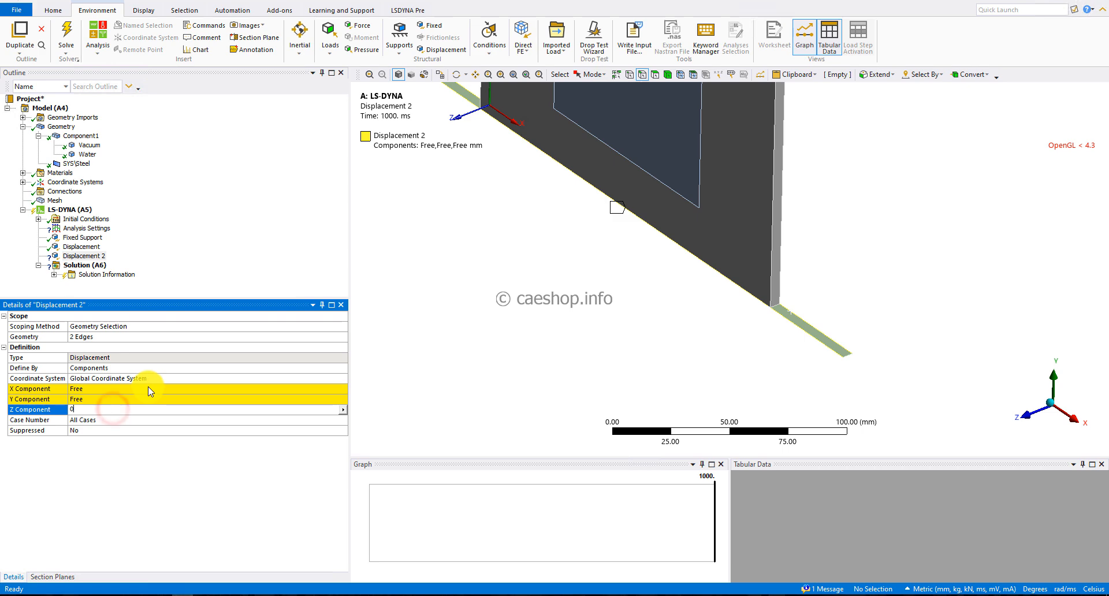
{"action": "key", "text": "Return"}
{"action": "scroll", "coordinate": [909, 286], "scroll_direction": "down", "scroll_amount": 2}
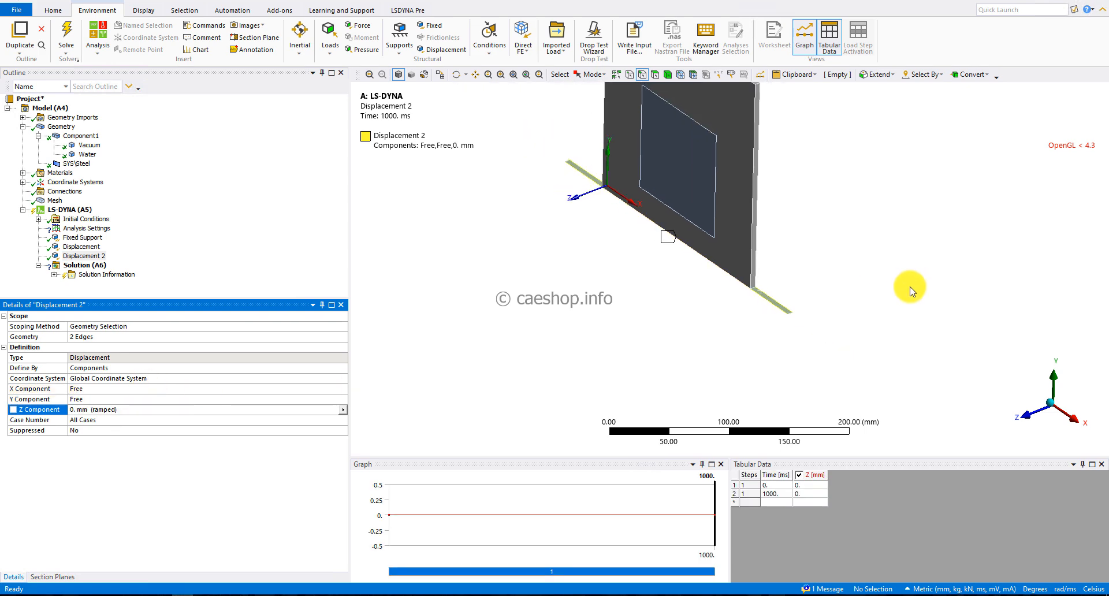
Insert a Section object into the LS-DYNA analysis and scope it to the Water and Vacuum bodies.
{"action": "left_click", "coordinate": [75, 212]}
{"action": "right_click", "coordinate": [76, 211]}
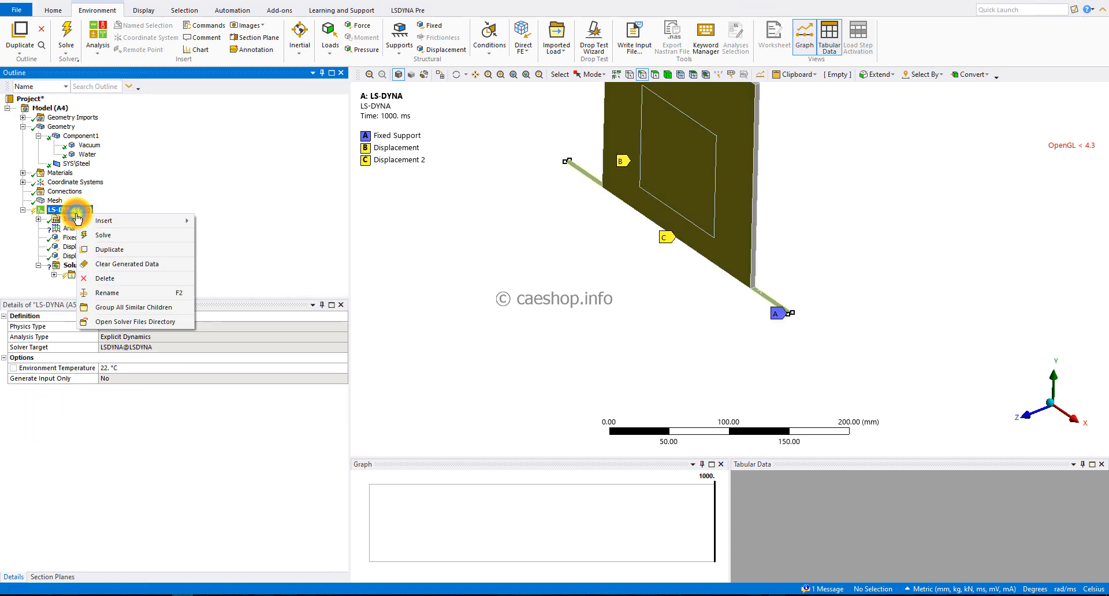
{"action": "mouse_move", "coordinate": [132, 224]}
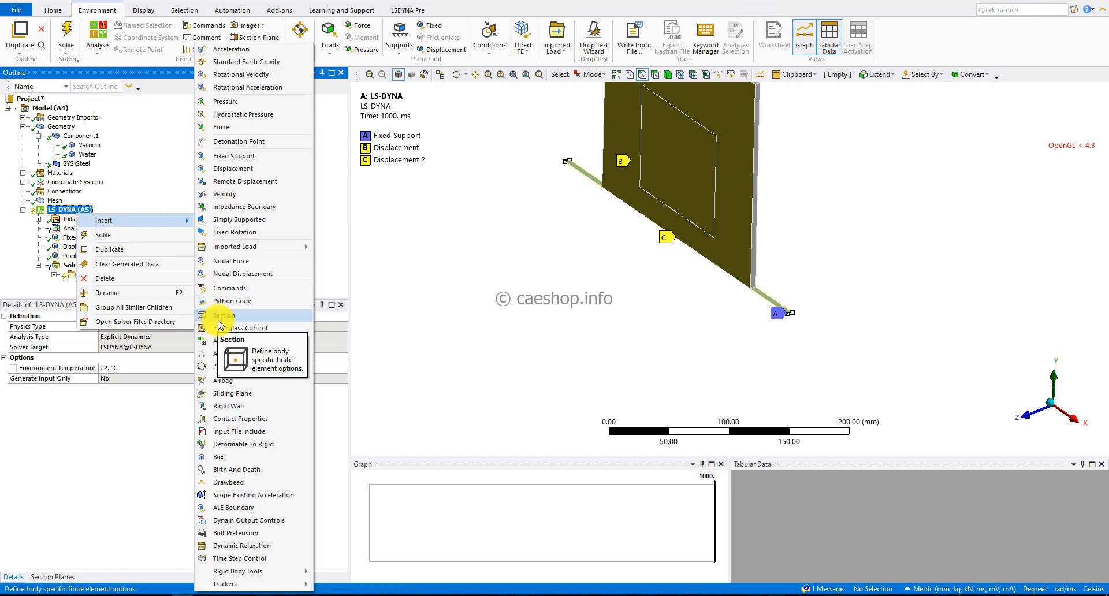
{"action": "left_click", "coordinate": [224, 319]}
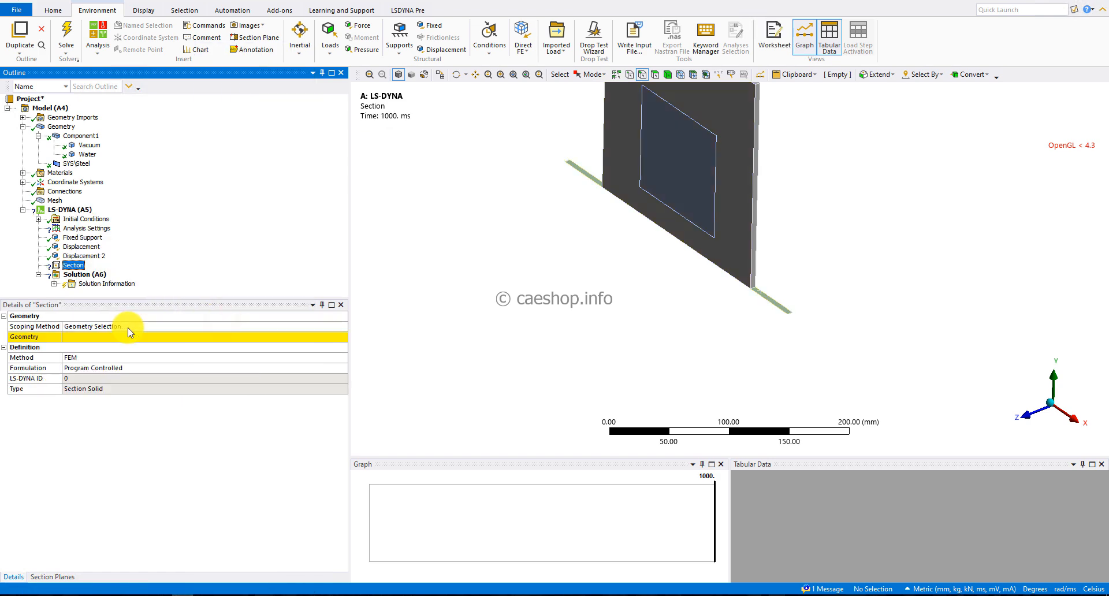
{"action": "left_click", "coordinate": [126, 336]}
{"action": "left_click", "coordinate": [667, 73]}
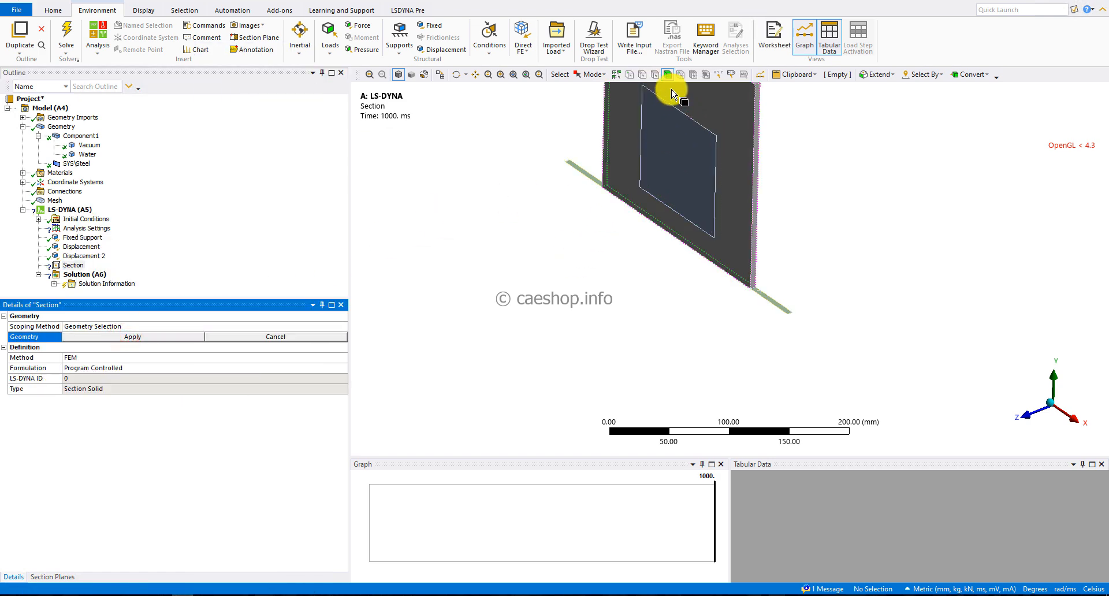
{"action": "left_click", "coordinate": [698, 144]}
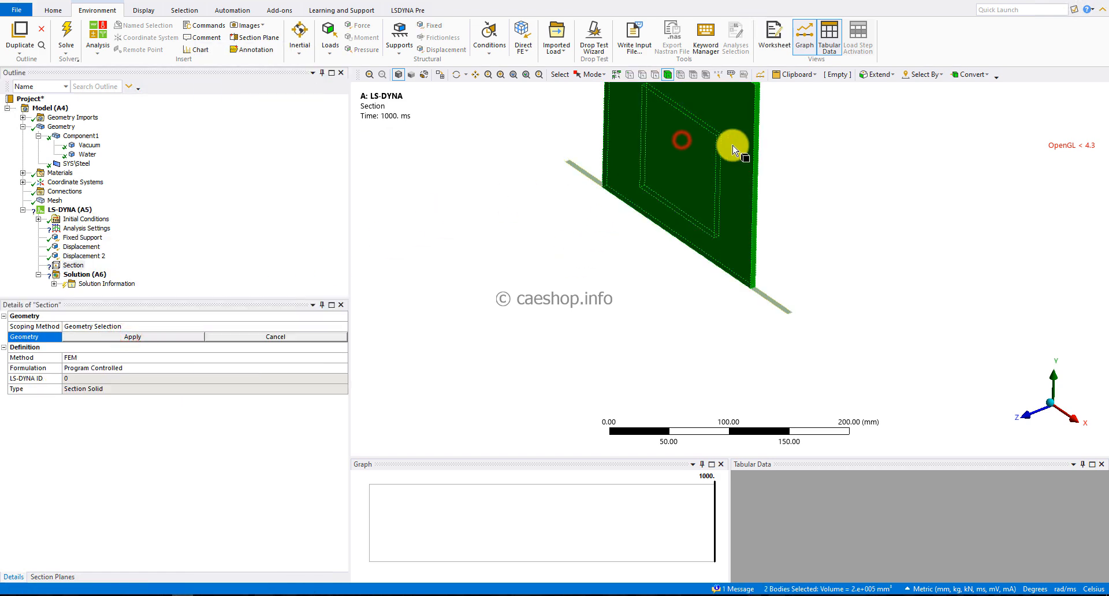
{"action": "left_click", "coordinate": [122, 337]}
Set the Water and Vacuum section's method to ALE and its formulation to 1 point ALE Multi-Material Element.
{"action": "left_click", "coordinate": [280, 358]}
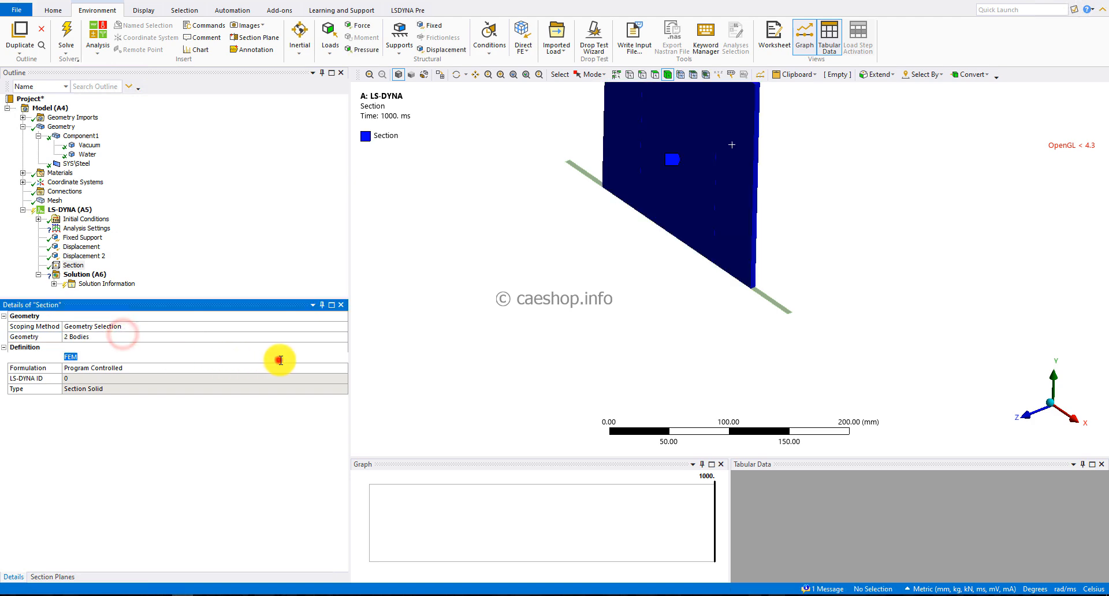
{"action": "left_click", "coordinate": [342, 357]}
{"action": "left_click", "coordinate": [93, 381]}
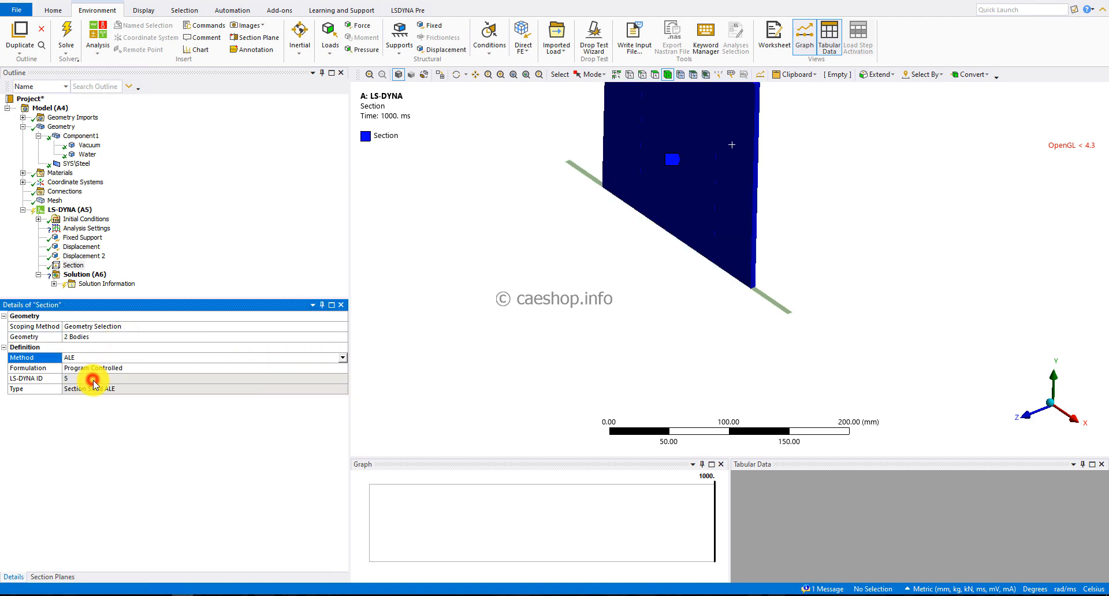
{"action": "left_click", "coordinate": [87, 368]}
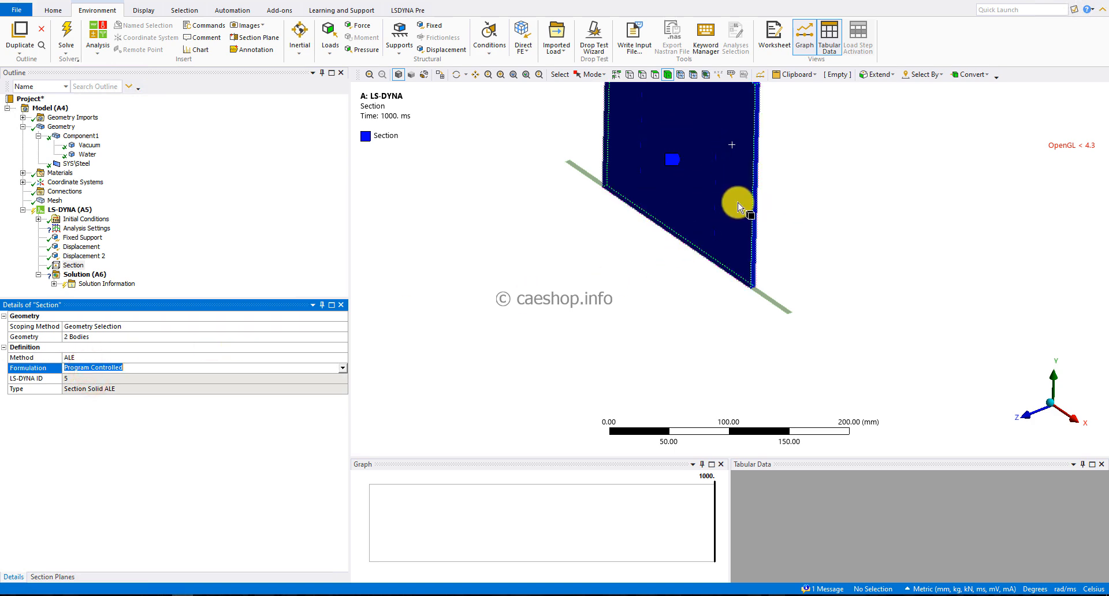
{"action": "left_click", "coordinate": [341, 371]}
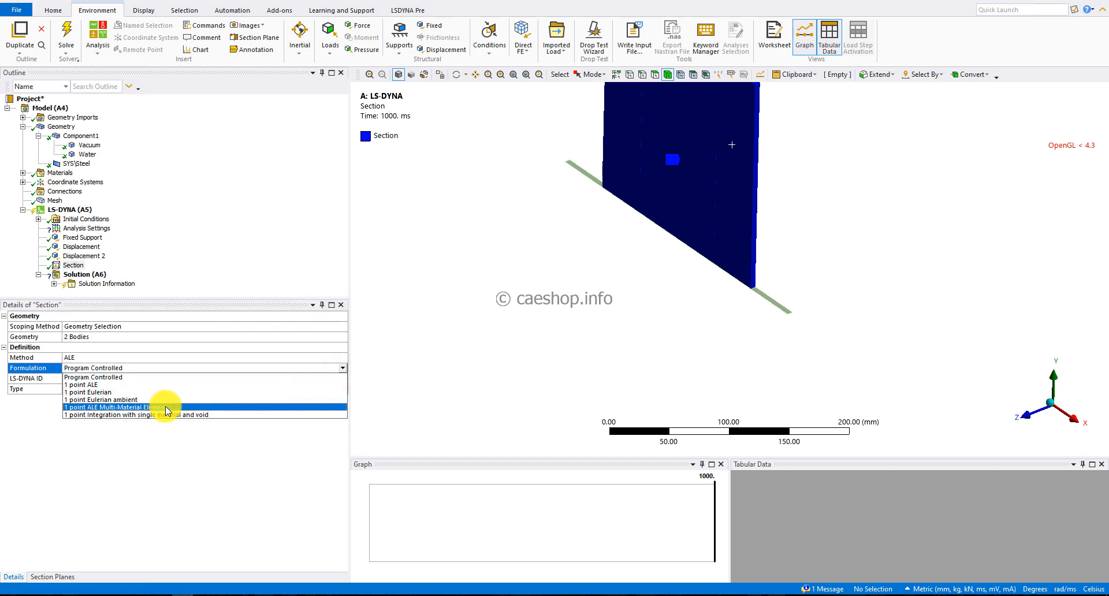
{"action": "left_click", "coordinate": [166, 407]}
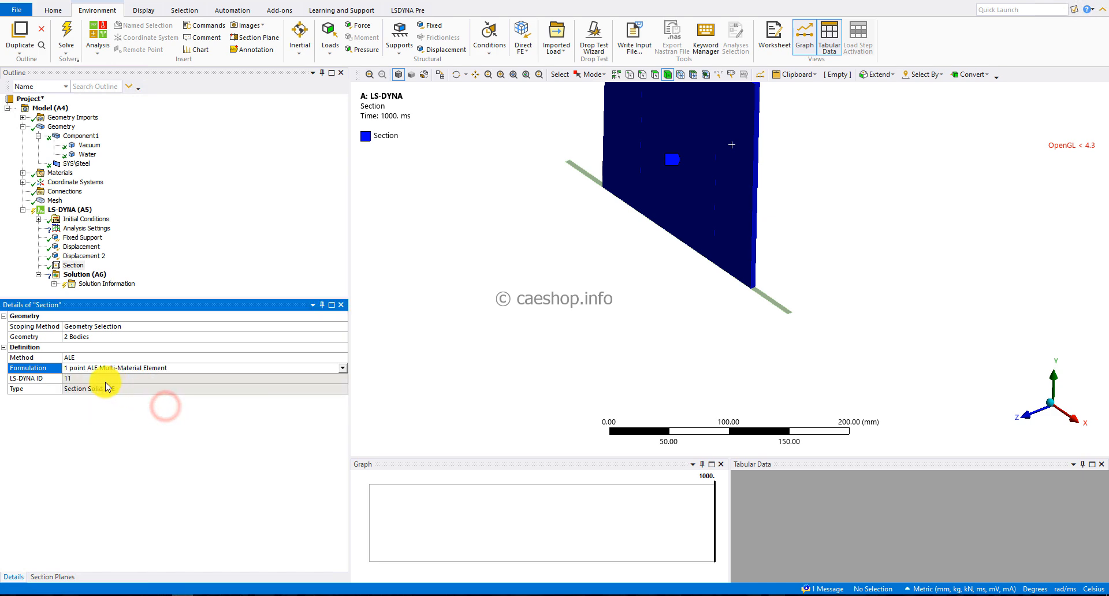
{"action": "left_click", "coordinate": [87, 379]}
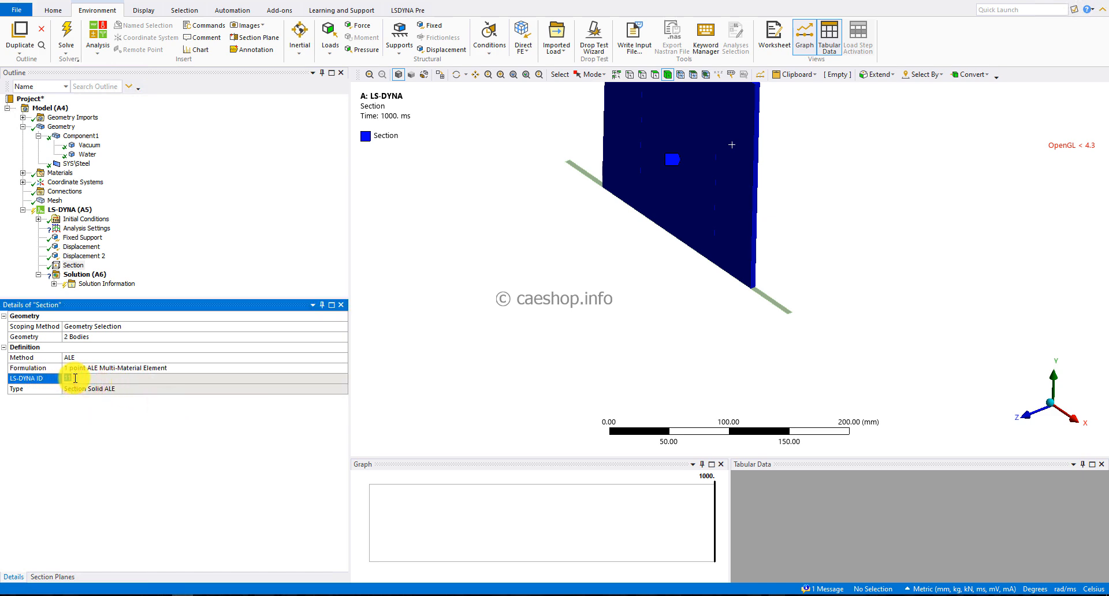
{"action": "left_click", "coordinate": [121, 437]}
{"action": "left_click", "coordinate": [204, 272]}
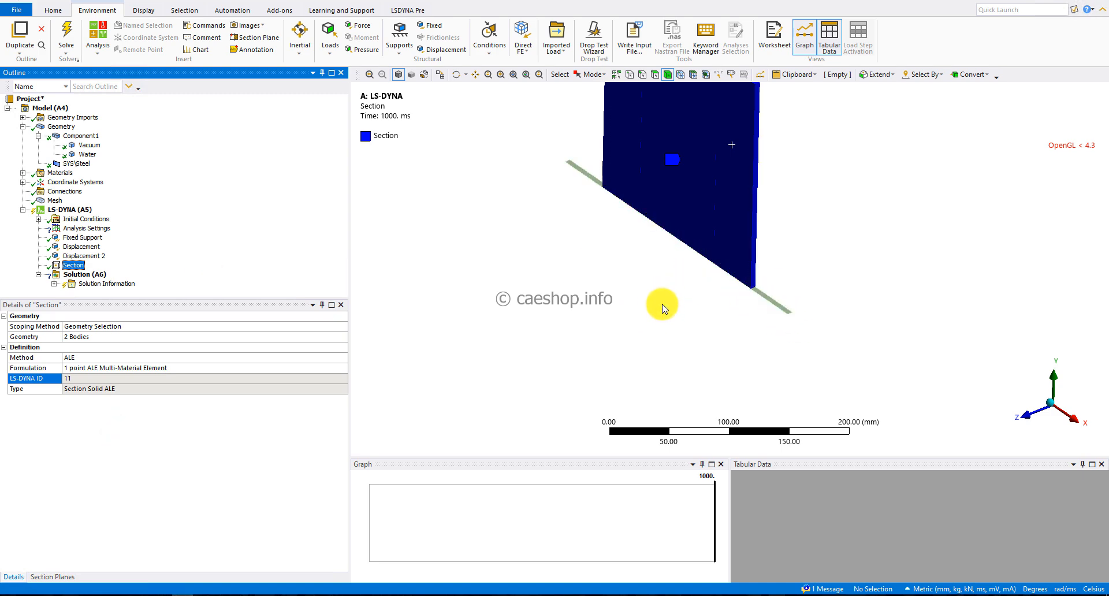
Insert a second Section object into the LS-DYNA analysis and scope it to the steel strip body.
{"action": "middle_click_drag", "start_coordinate": [765, 321], "coordinate": [806, 313]}
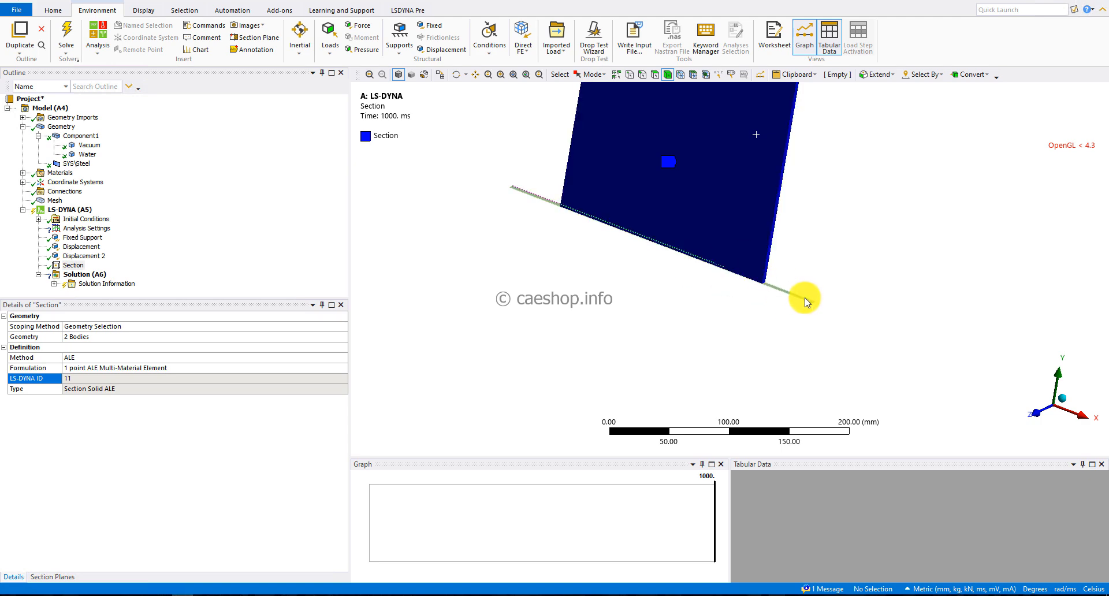
{"action": "left_click", "coordinate": [802, 297]}
{"action": "left_click", "coordinate": [736, 310]}
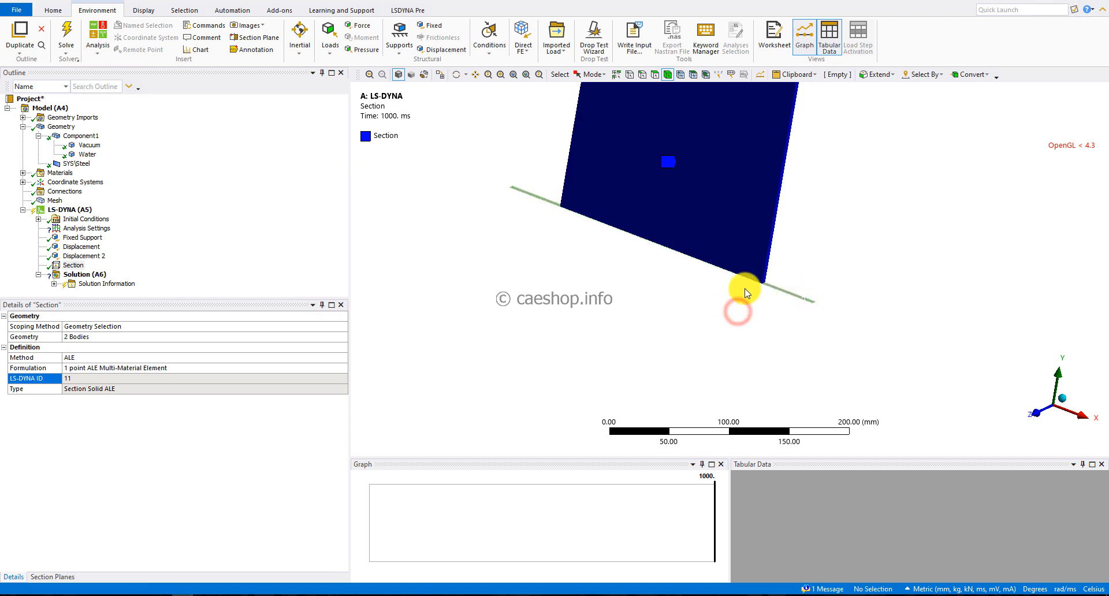
{"action": "right_click_drag", "start_coordinate": [722, 250], "coordinate": [827, 324]}
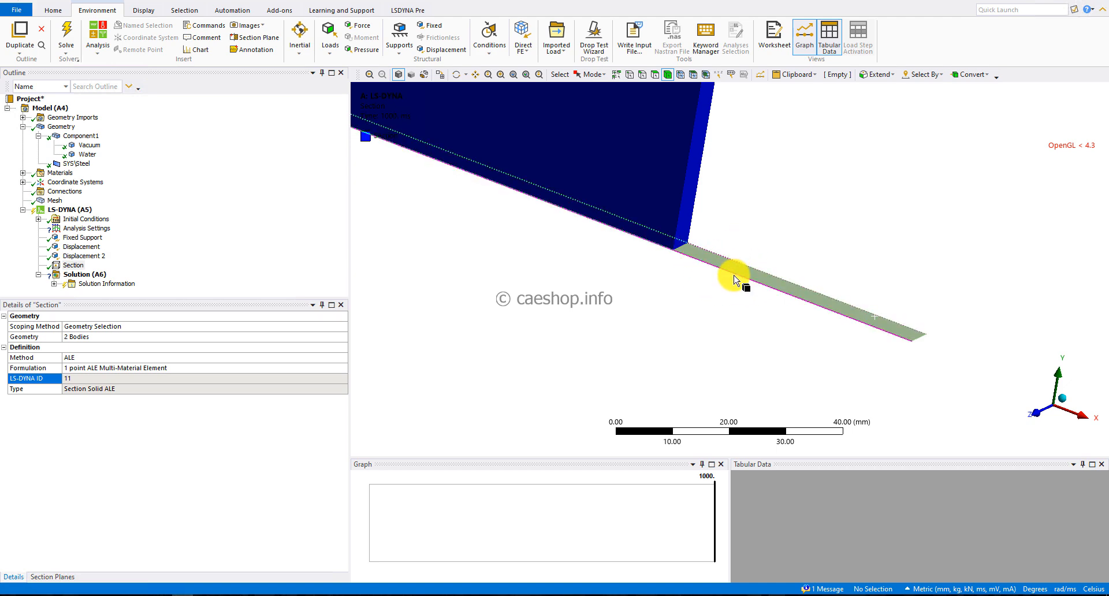
{"action": "right_click", "coordinate": [52, 215]}
{"action": "mouse_move", "coordinate": [64, 217]}
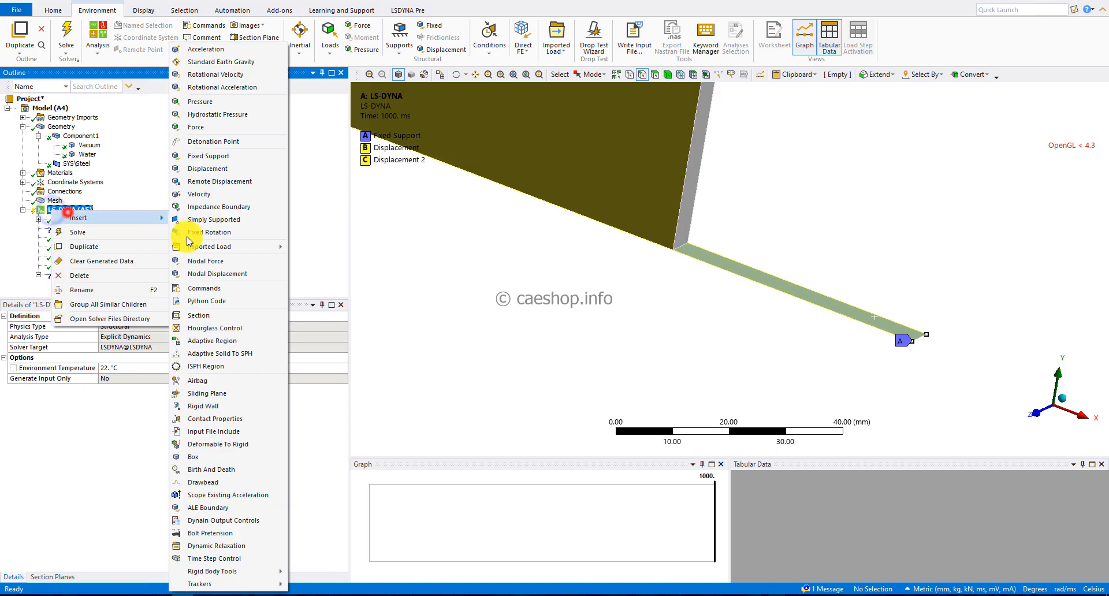
{"action": "left_click", "coordinate": [221, 320]}
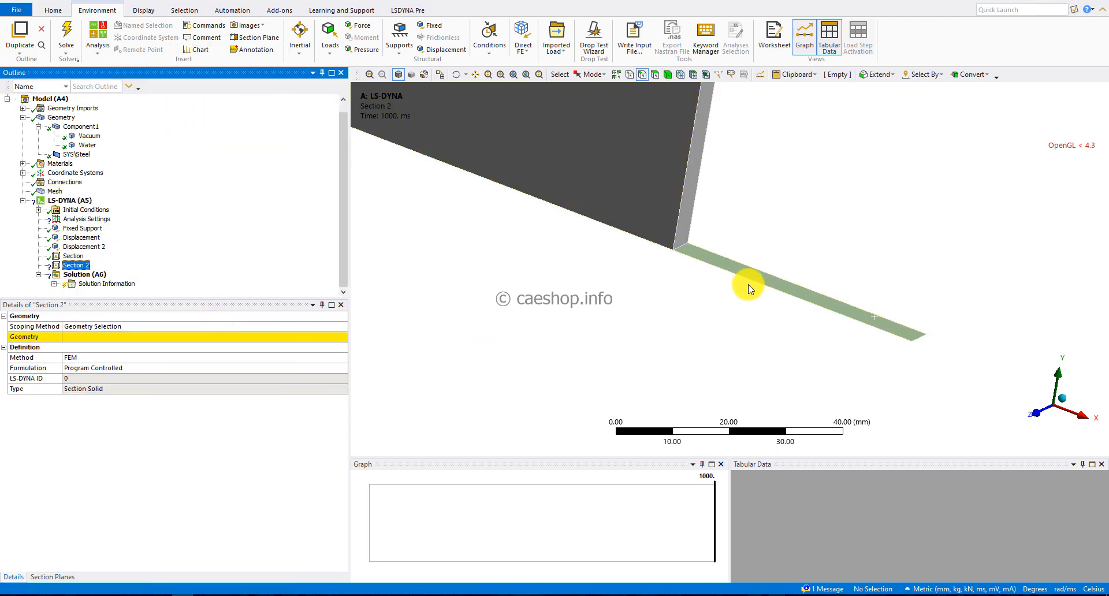
{"action": "left_click", "coordinate": [754, 282]}
{"action": "left_click", "coordinate": [124, 337]}
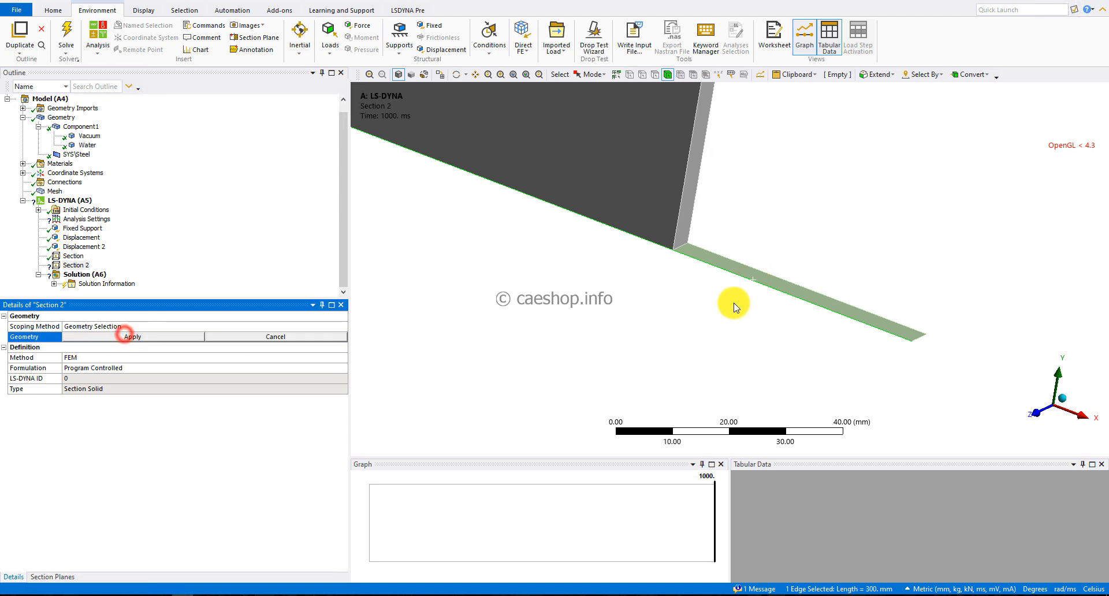
{"action": "left_click", "coordinate": [760, 278]}
{"action": "left_click", "coordinate": [185, 338]}
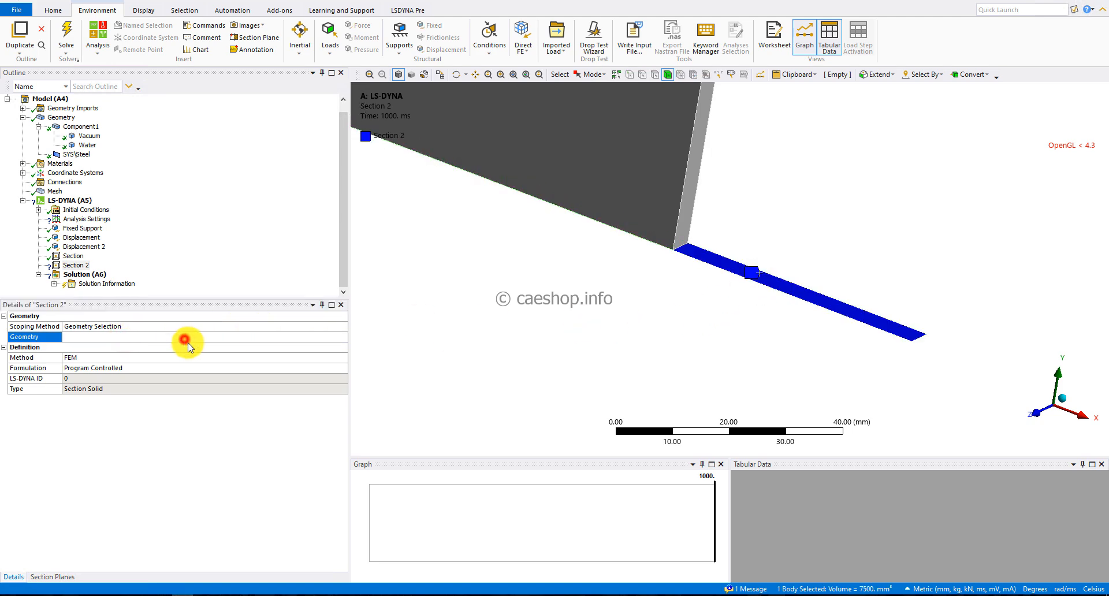
Set the steel strip section's through thickness integration points to 3 Point.
{"action": "left_click", "coordinate": [148, 399]}
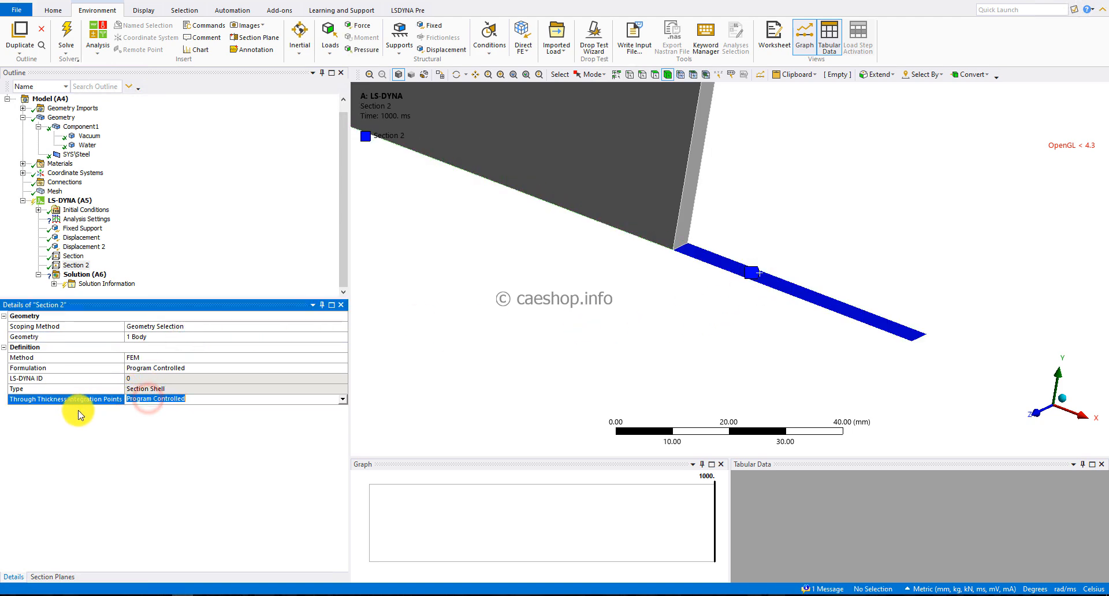
{"action": "left_click", "coordinate": [345, 399]}
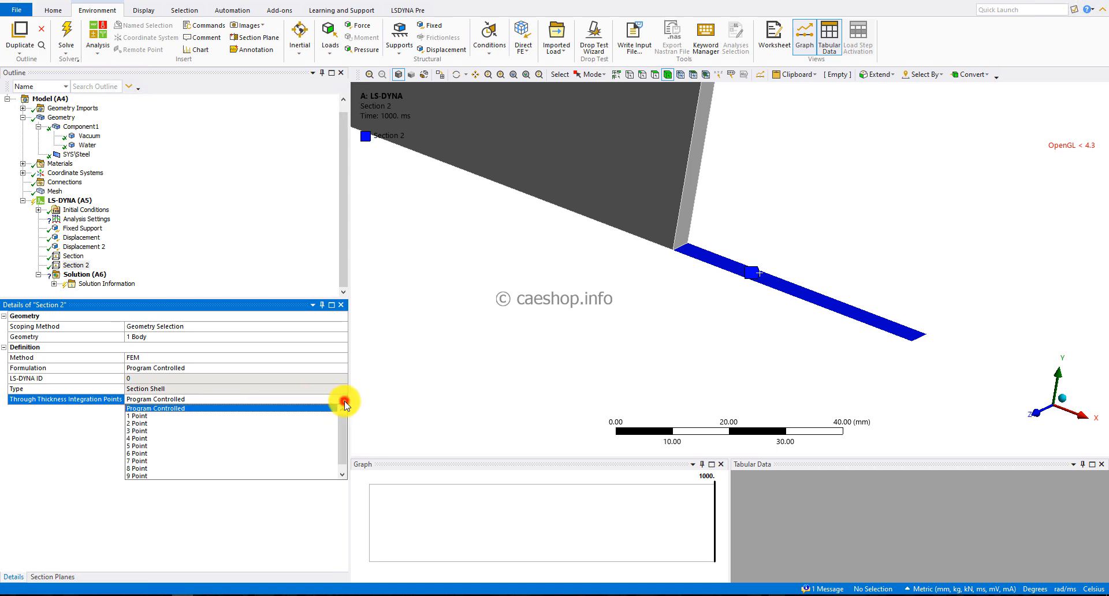
{"action": "left_click", "coordinate": [154, 430]}
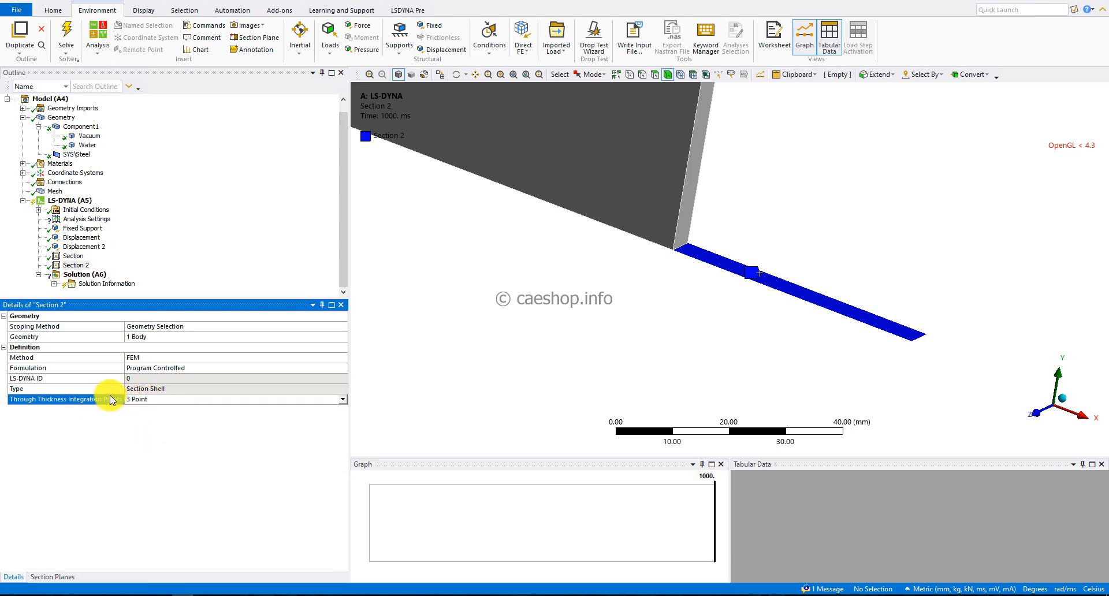
{"action": "left_click", "coordinate": [766, 313]}
{"action": "left_click", "coordinate": [155, 252]}
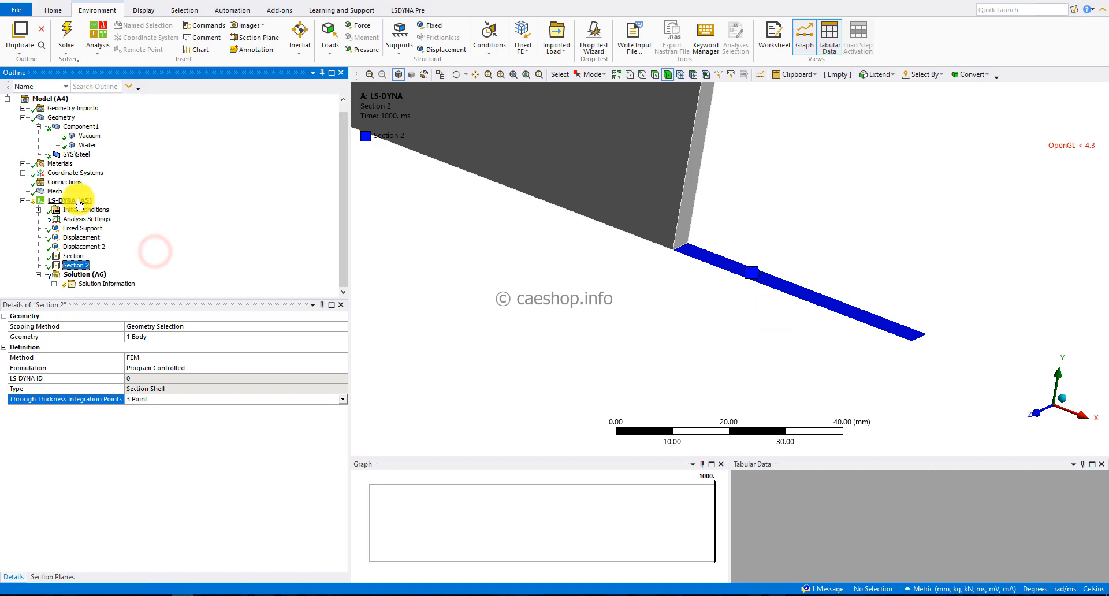
Insert an Hourglass Control object into the LS-DYNA analysis and scope it to the Water and Vacuum bodies.
{"action": "left_click", "coordinate": [78, 201]}
{"action": "right_click", "coordinate": [78, 200]}
{"action": "mouse_move", "coordinate": [105, 206]}
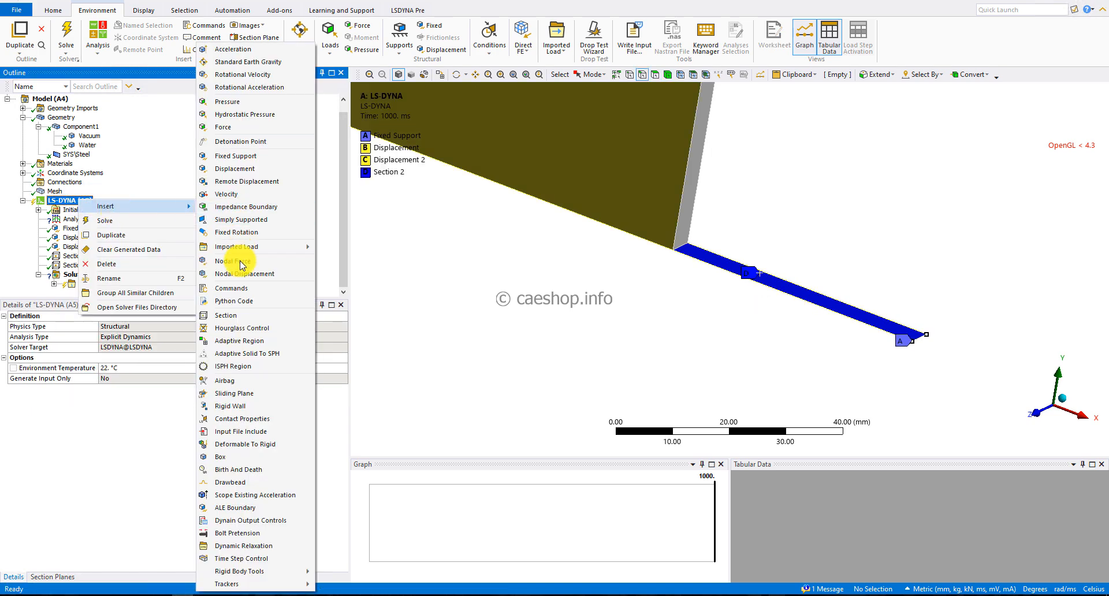
{"action": "left_click", "coordinate": [238, 327]}
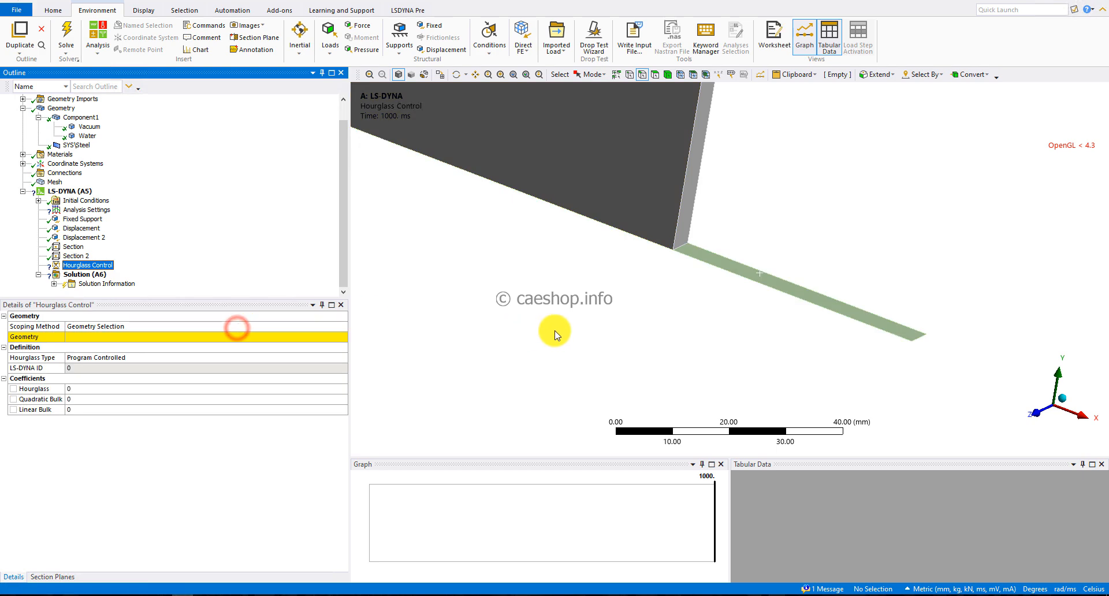
{"action": "left_click", "coordinate": [565, 96]}
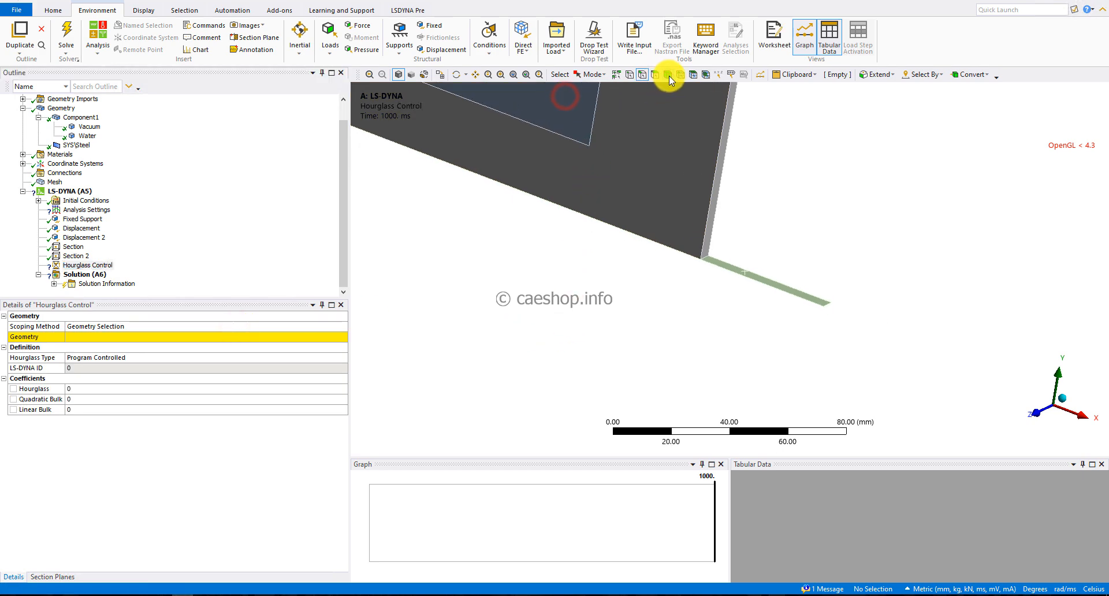
{"action": "left_click", "coordinate": [549, 118]}
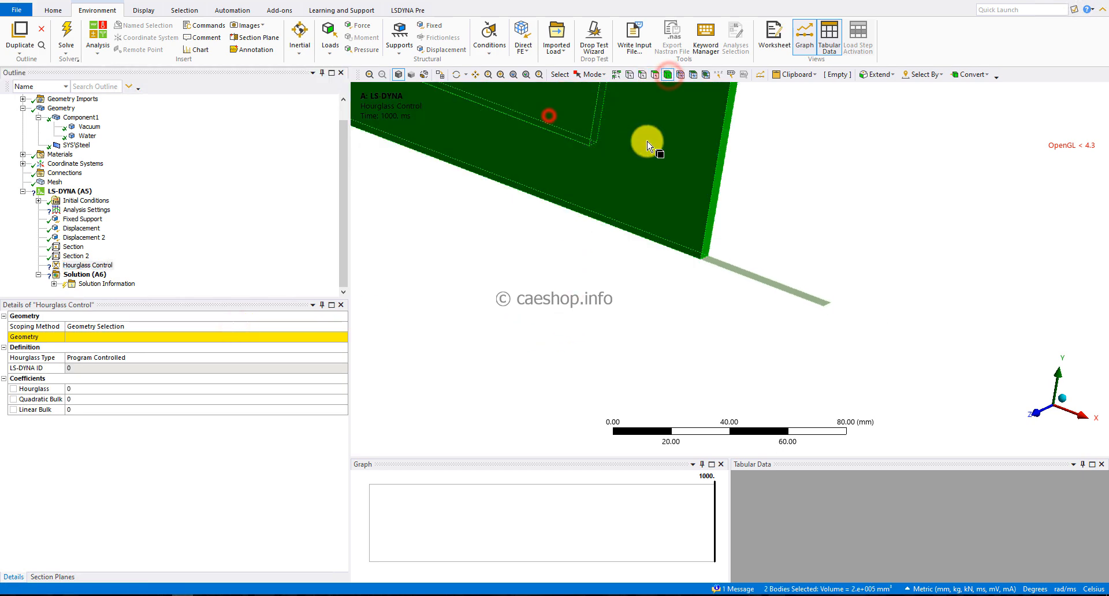
{"action": "left_click", "coordinate": [102, 337]}
{"action": "left_click", "coordinate": [91, 335]}
Set the Water and Vacuum hourglass control to the Standard LS-DYNA type with an hourglass coefficient of 1E-06.
{"action": "left_click", "coordinate": [249, 359]}
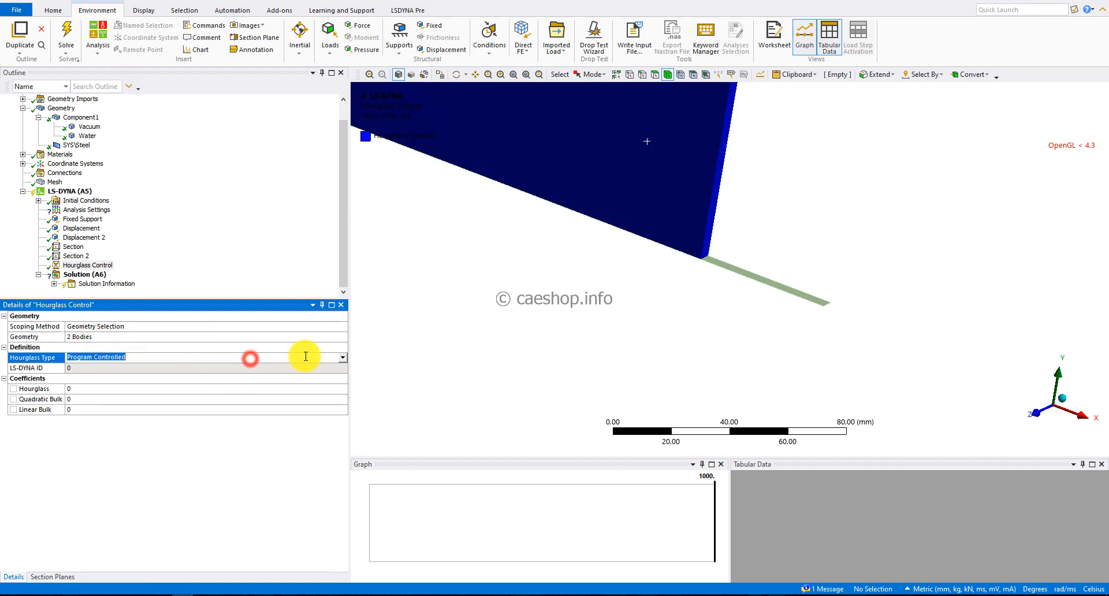
{"action": "left_click", "coordinate": [343, 357]}
{"action": "left_click", "coordinate": [259, 378]}
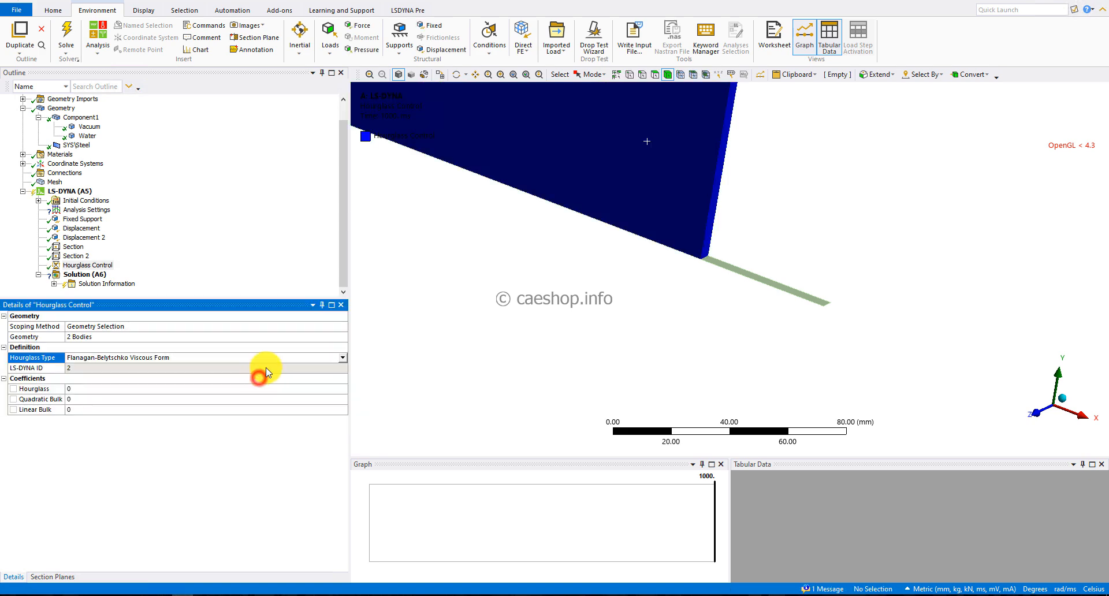
{"action": "left_click", "coordinate": [343, 357]}
{"action": "left_click", "coordinate": [296, 374]}
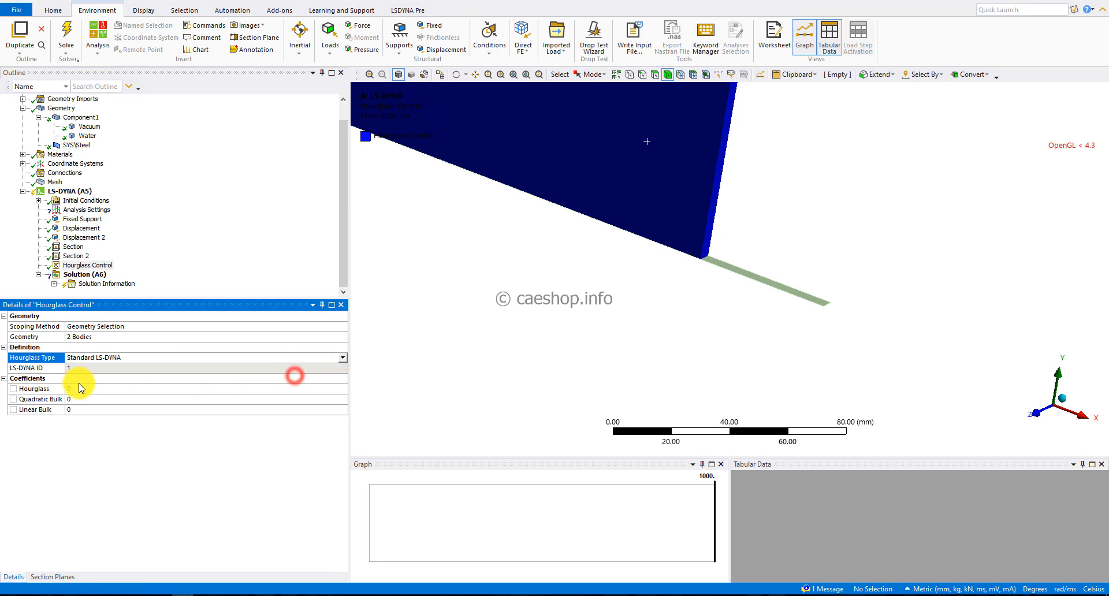
{"action": "left_click", "coordinate": [88, 387]}
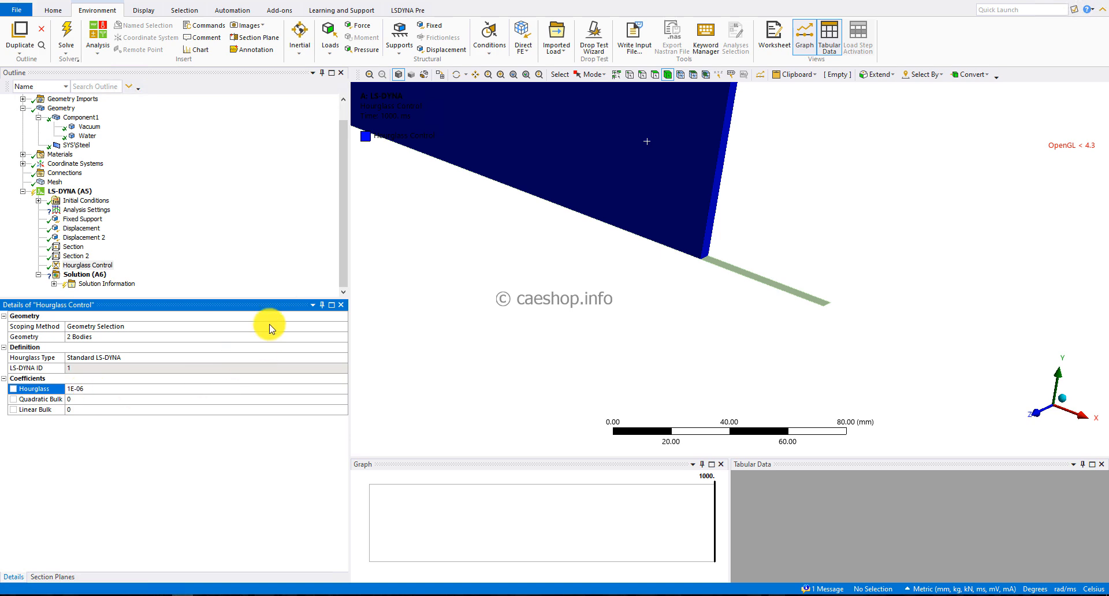
Insert a second Hourglass Control object into the LS-DYNA analysis and scope it to the steel strip body.
{"action": "left_click", "coordinate": [81, 193]}
{"action": "right_click", "coordinate": [82, 197]}
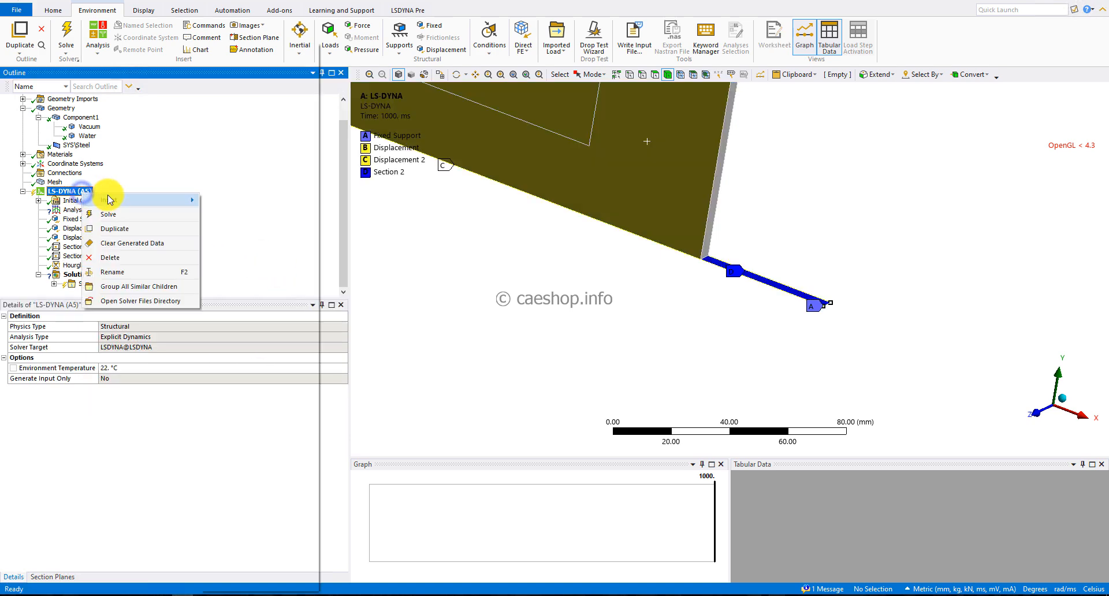
{"action": "mouse_move", "coordinate": [139, 200]}
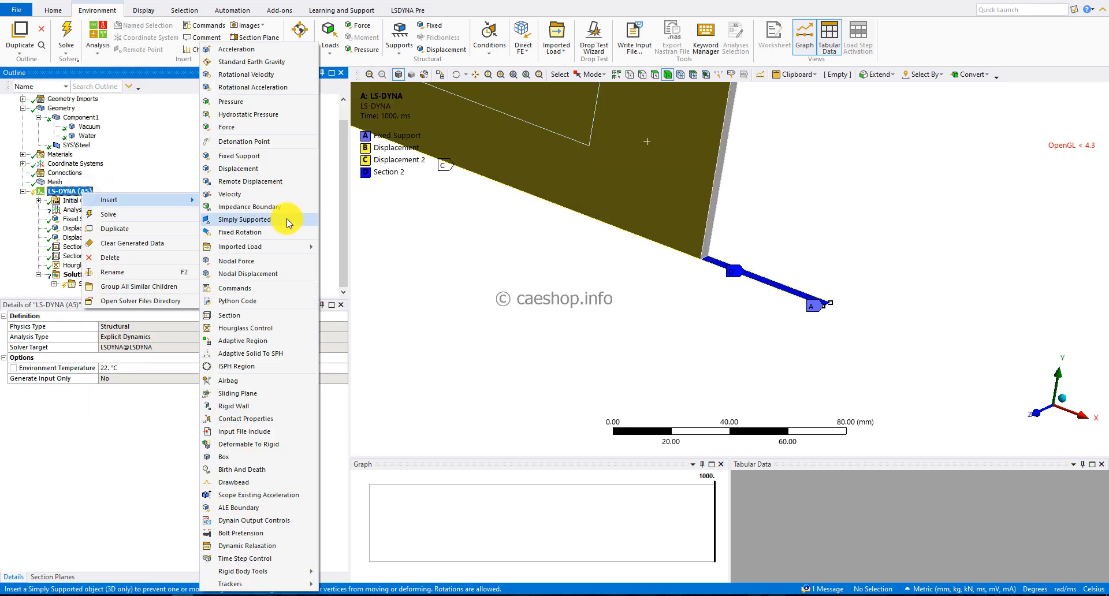
{"action": "left_click", "coordinate": [253, 327]}
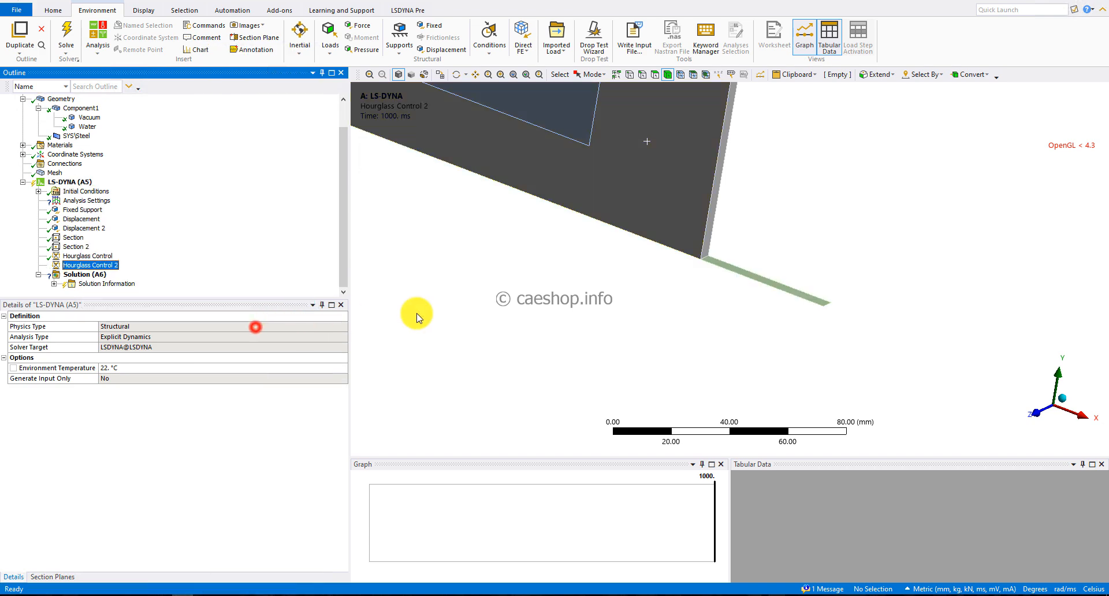
{"action": "left_click", "coordinate": [760, 279]}
{"action": "left_click", "coordinate": [149, 338]}
{"action": "left_click", "coordinate": [148, 338]}
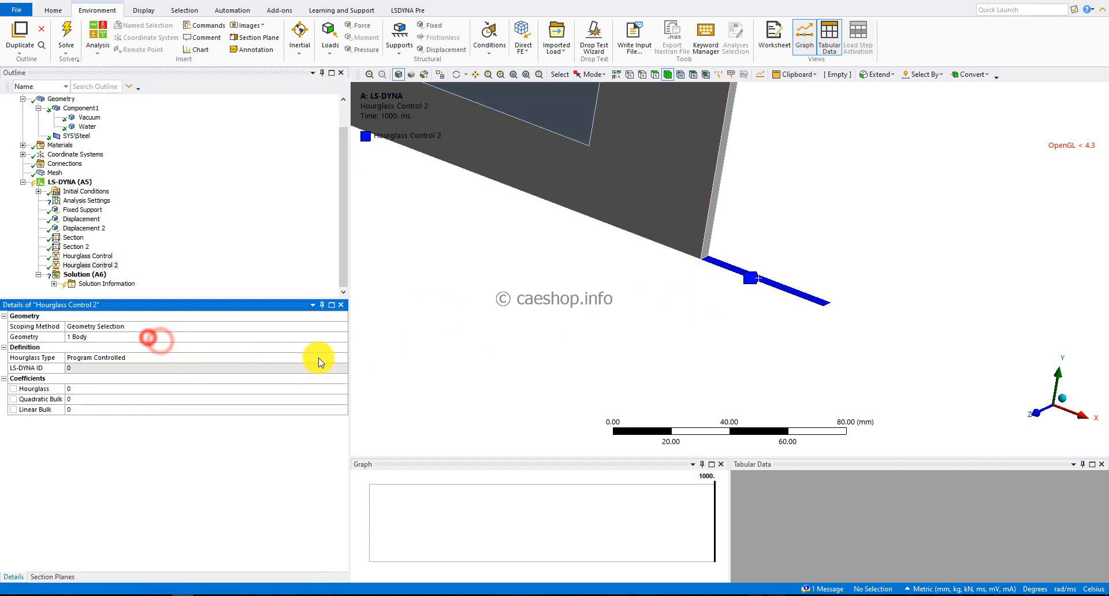
Set the steel strip's hourglass control to the Standard LS-DYNA type with an hourglass coefficient of 0.03.
{"action": "left_click", "coordinate": [337, 357]}
{"action": "left_click", "coordinate": [339, 358]}
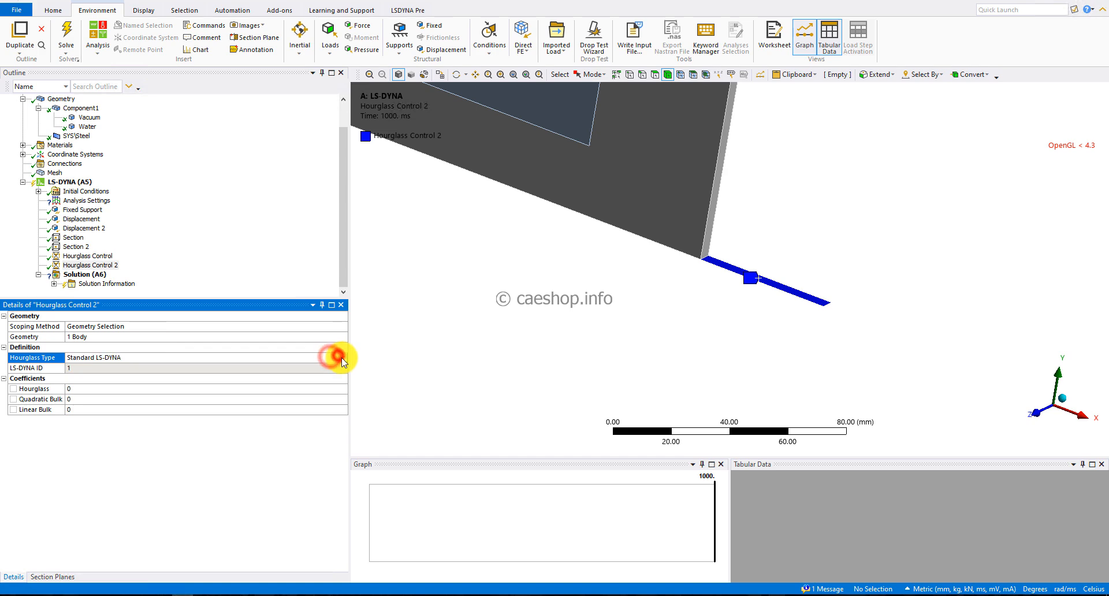
{"action": "left_click", "coordinate": [124, 389]}
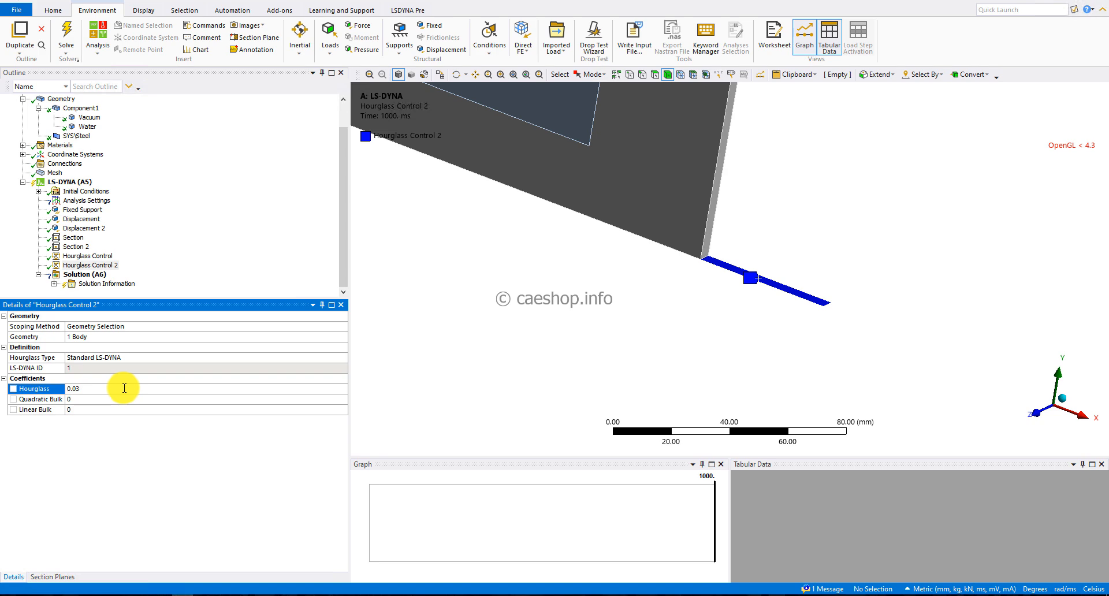
{"action": "left_click", "coordinate": [201, 237]}
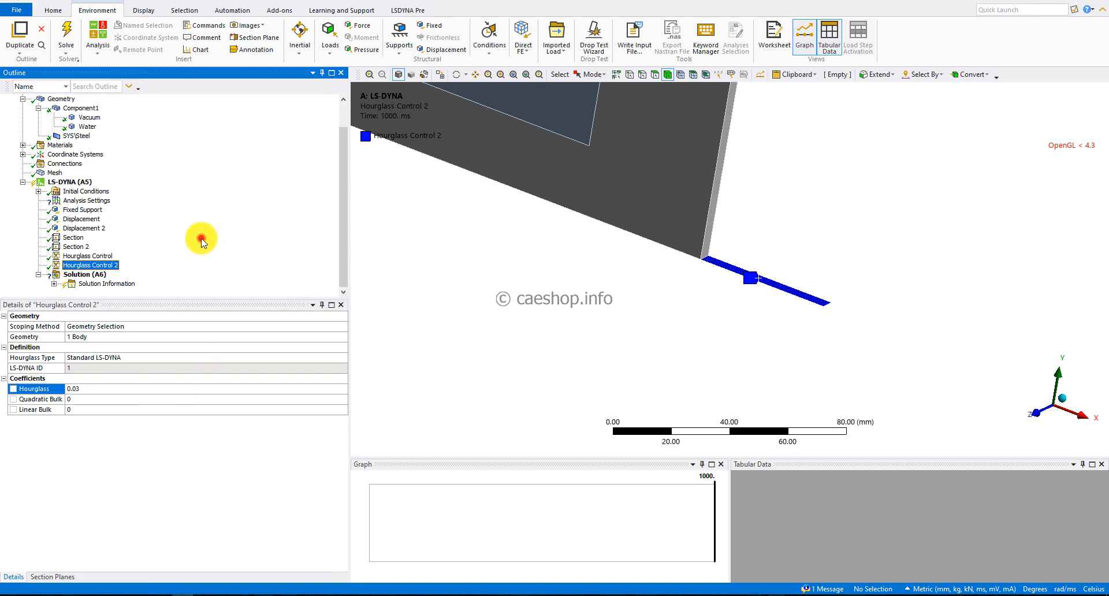
Check the active unit system and set the end time in the Analysis Settings to 0.4 ms.
{"action": "left_click", "coordinate": [93, 201]}
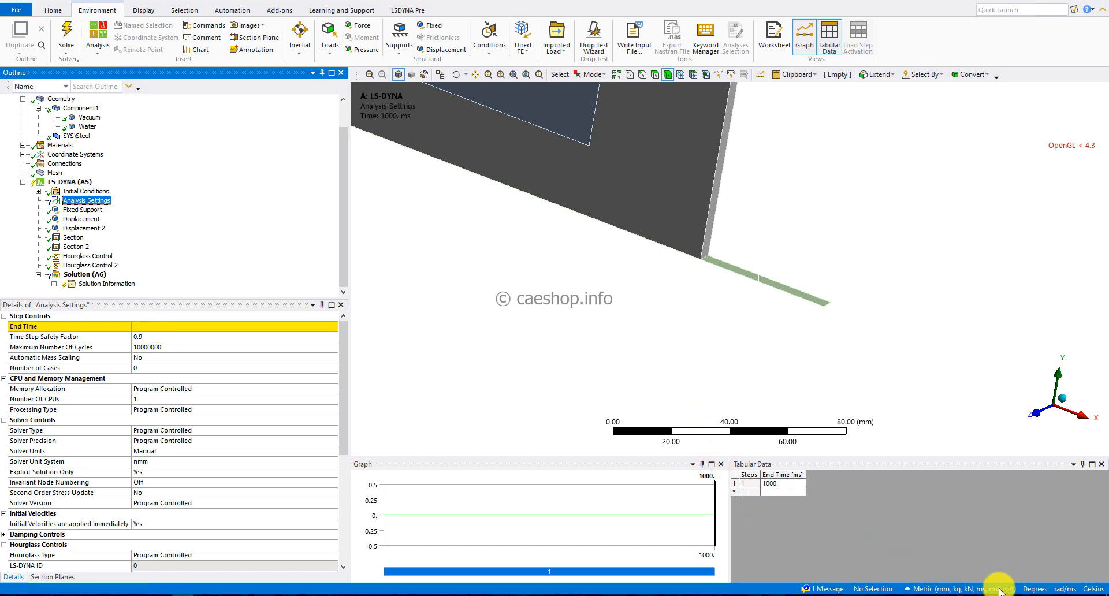
{"action": "left_click", "coordinate": [956, 590]}
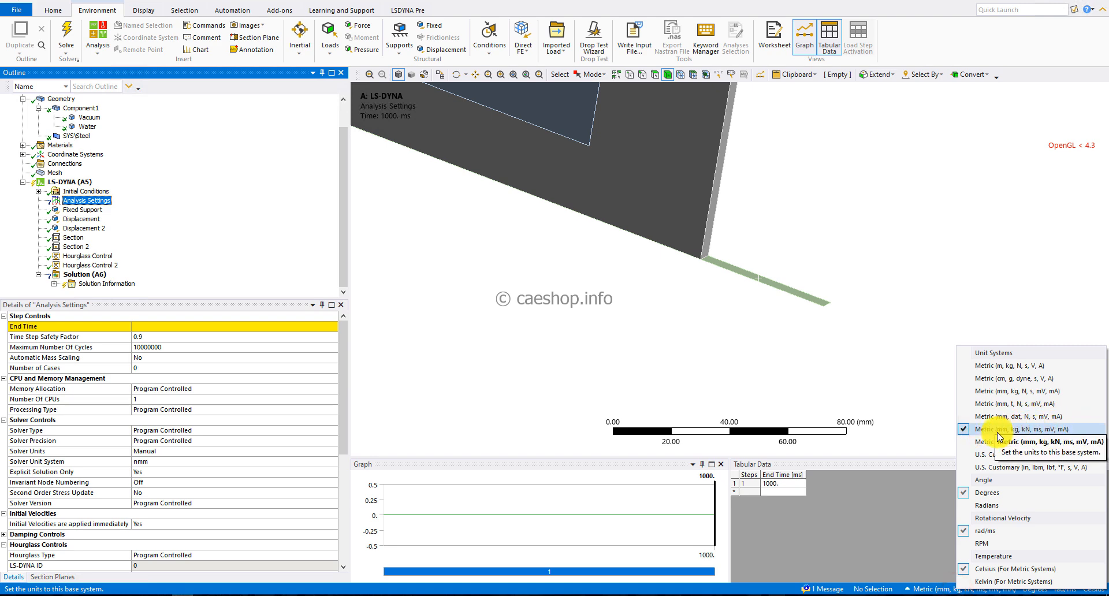
{"action": "left_click", "coordinate": [710, 382]}
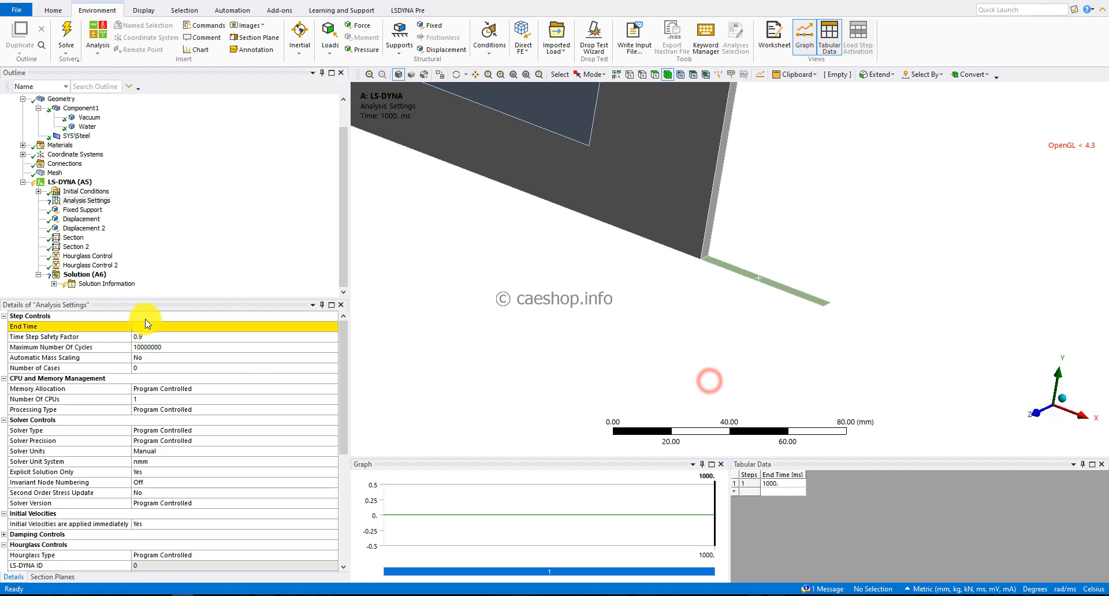
{"action": "left_click", "coordinate": [157, 327]}
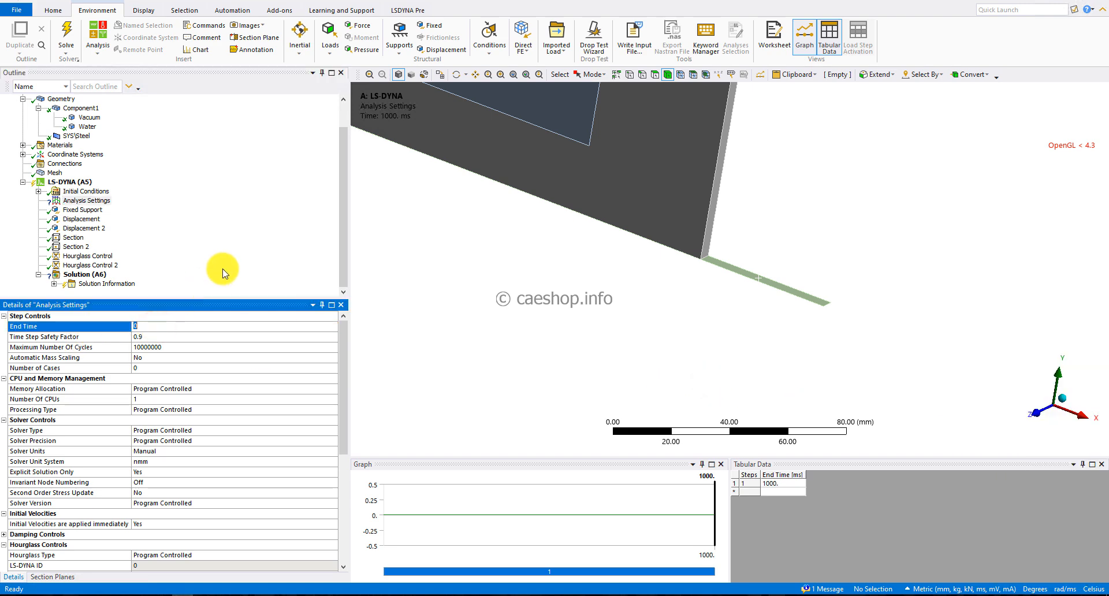
{"action": "type", "text": "0.4"}
{"action": "key", "text": "Return"}
Set the time step safety factor to 0.7 and the number of CPUs to 4 in the Analysis Settings.
{"action": "left_click", "coordinate": [187, 339]}
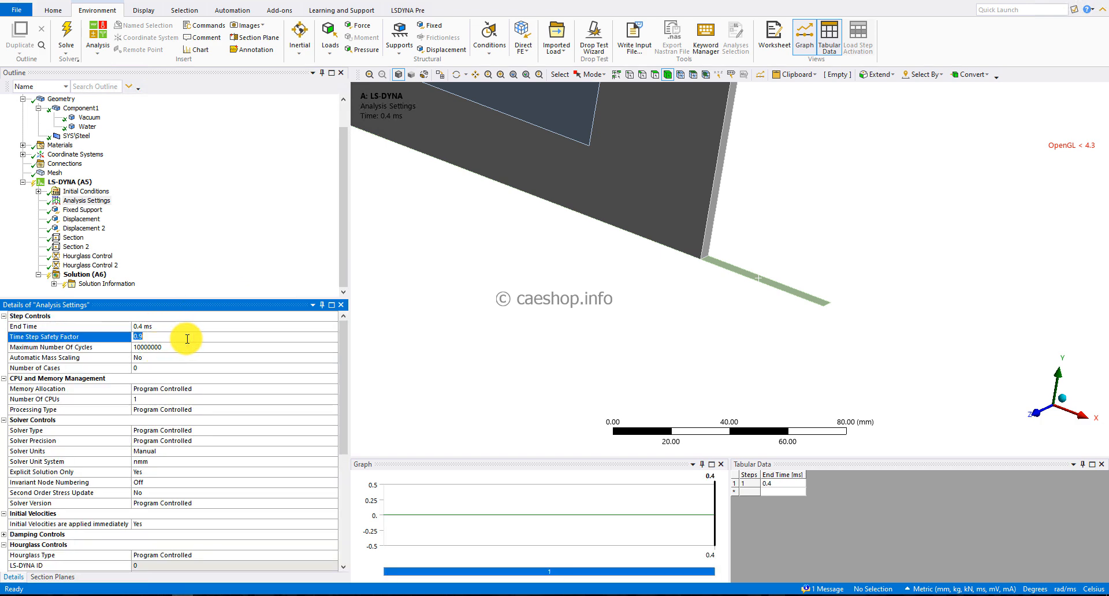
{"action": "type", "text": "0.7"}
{"action": "key", "text": "Return"}
{"action": "left_click", "coordinate": [150, 397]}
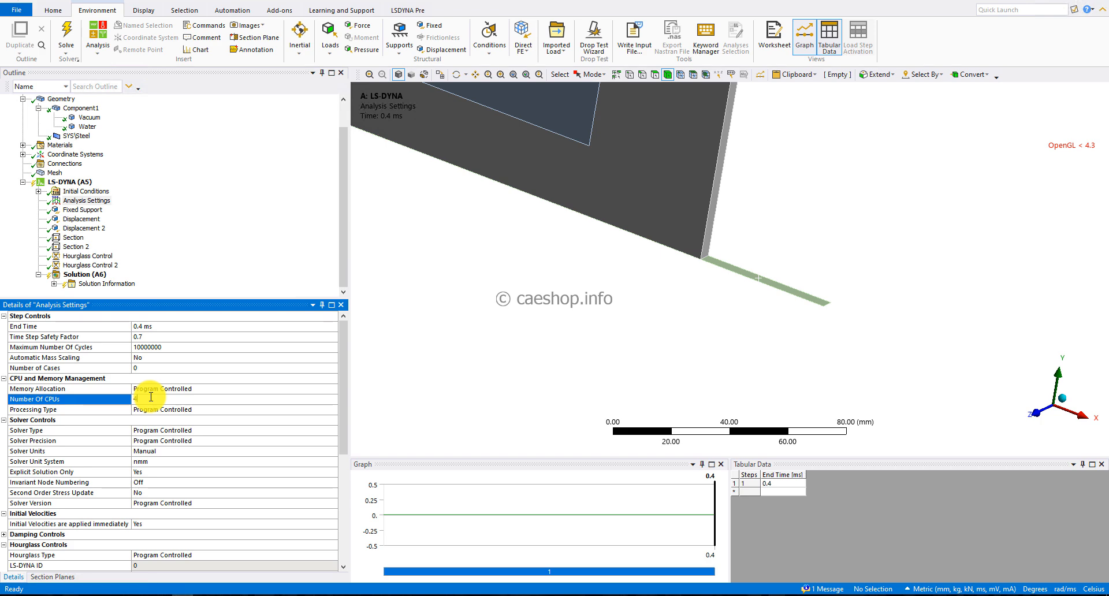
Set the advection method in the ALE controls to Van Leer + Half Index Shift.
{"action": "scroll", "coordinate": [152, 399], "scroll_direction": "down", "scroll_amount": 4}
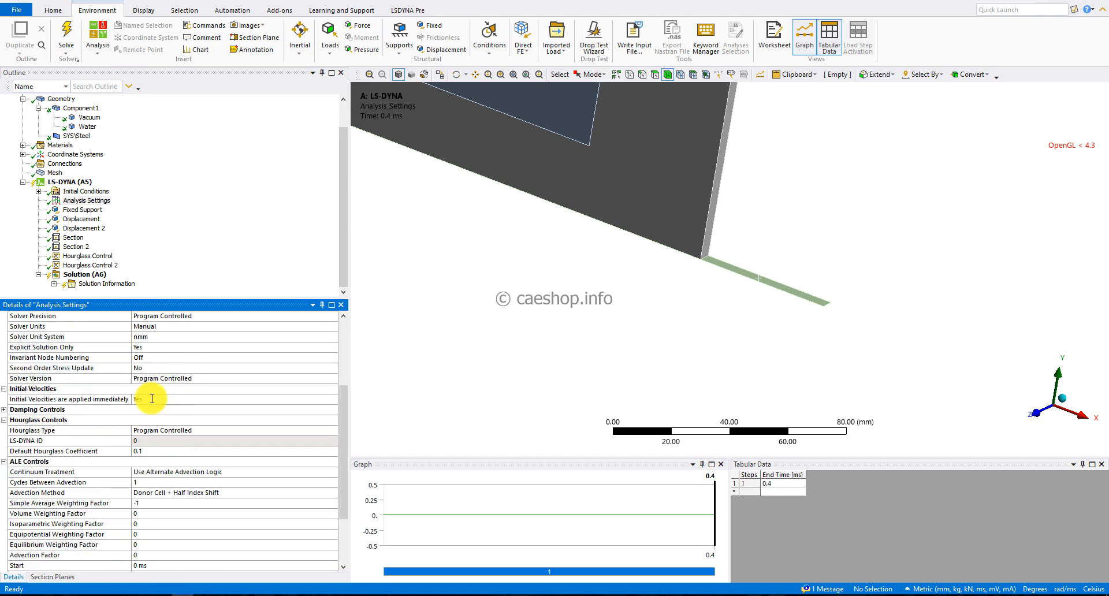
{"action": "left_click", "coordinate": [65, 494]}
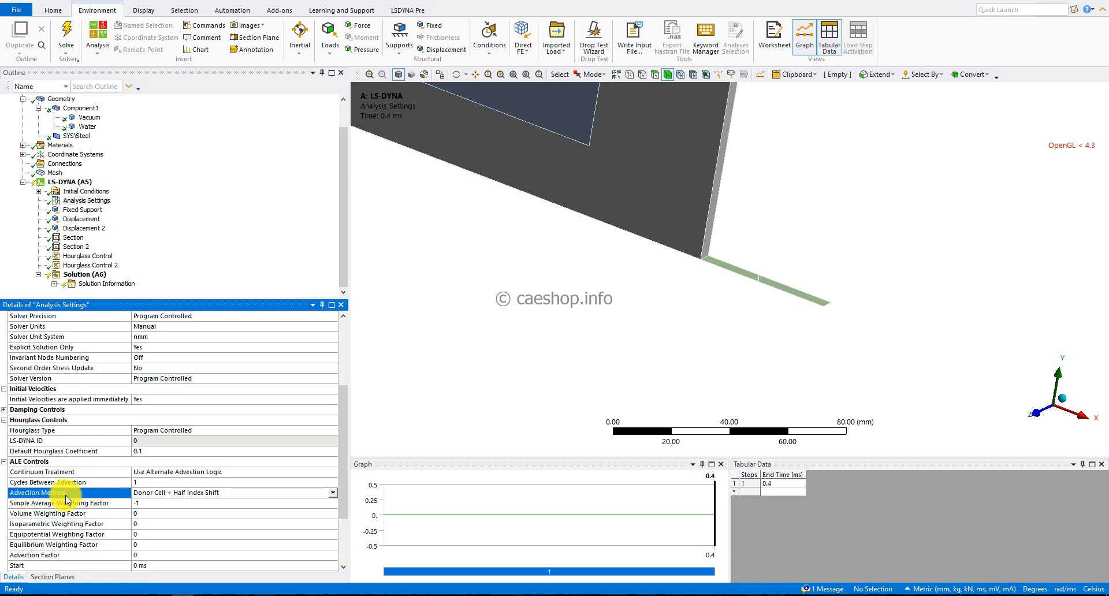
{"action": "left_click", "coordinate": [332, 494]}
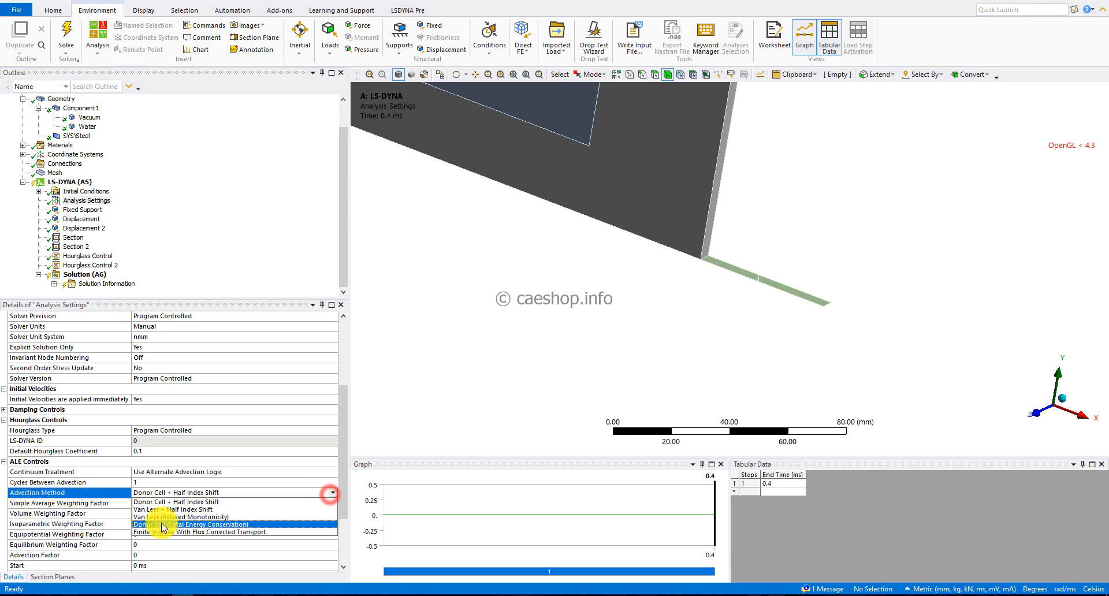
{"action": "left_click", "coordinate": [192, 510]}
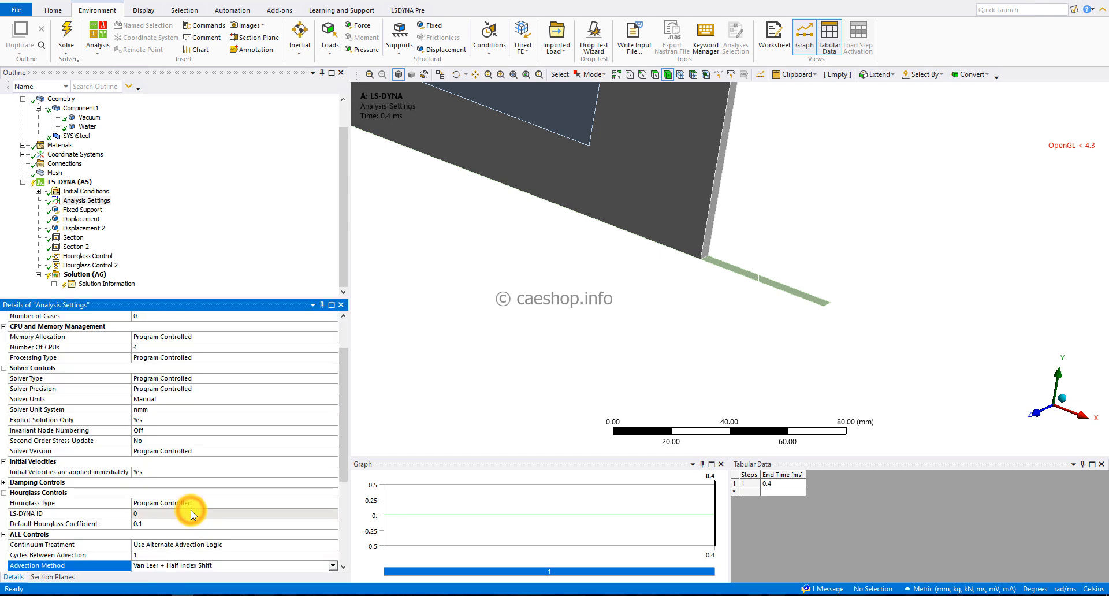
{"action": "left_click", "coordinate": [233, 261]}
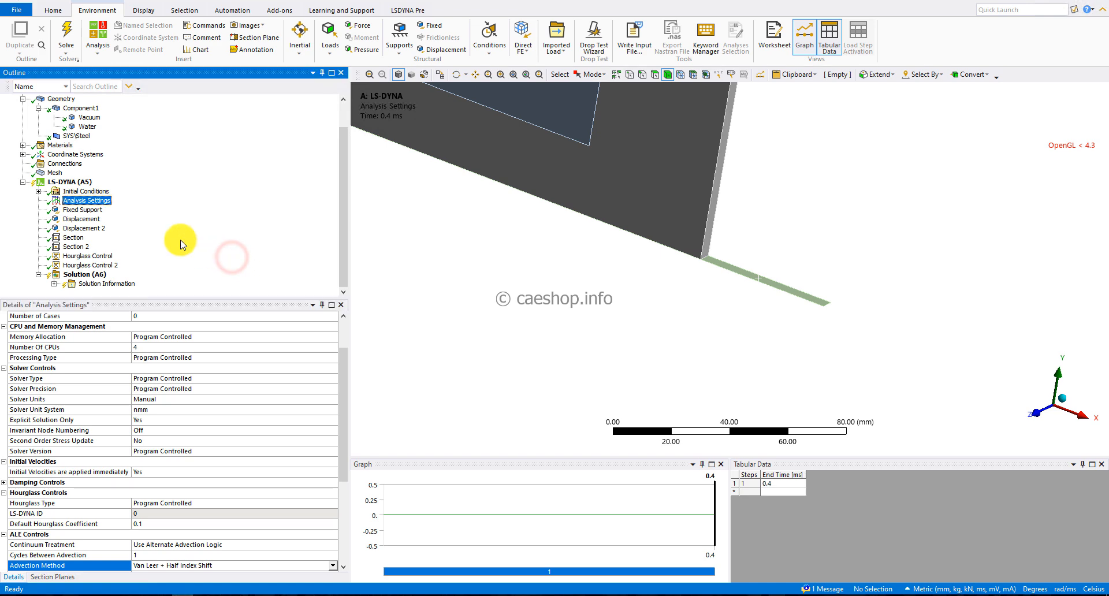
Select the LS-DYNA analysis and check whether the Keyword Manager add-on is loaded.
{"action": "left_click", "coordinate": [73, 182]}
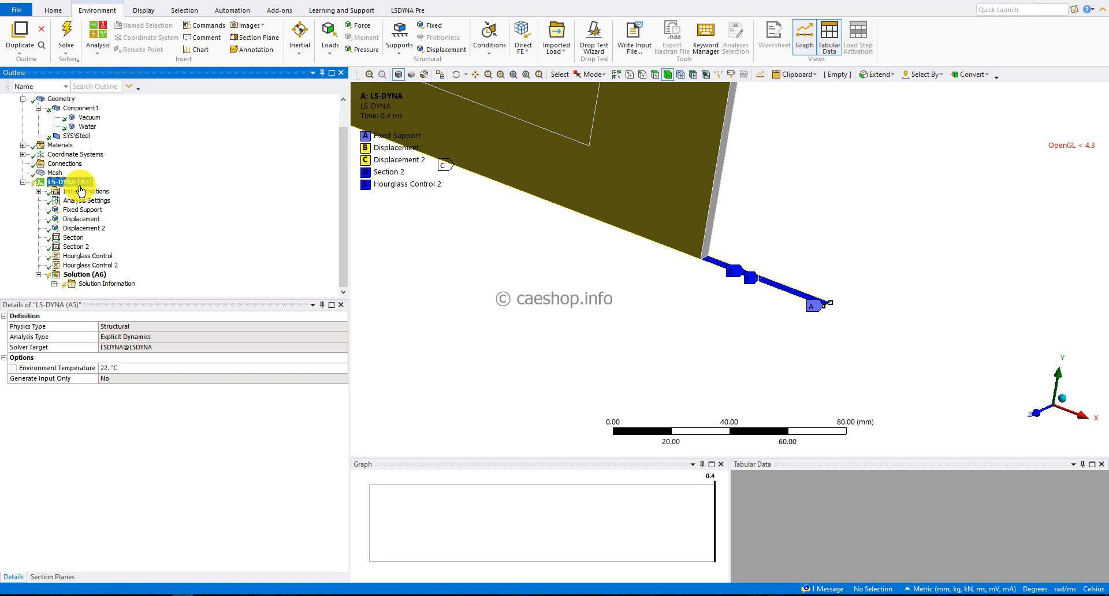
{"action": "left_click", "coordinate": [183, 139]}
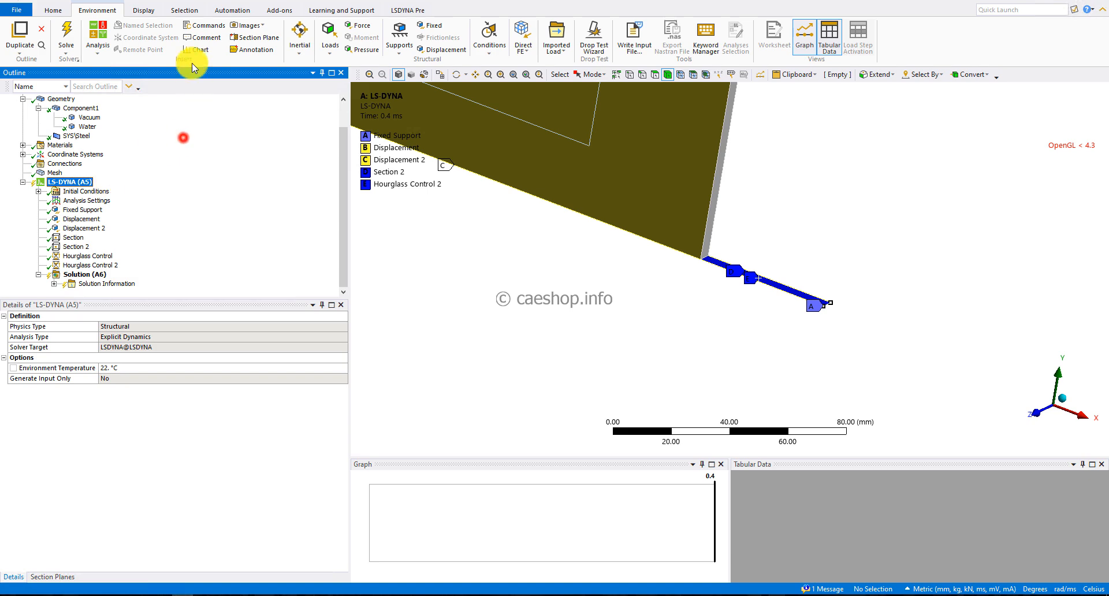
{"action": "left_click", "coordinate": [281, 12]}
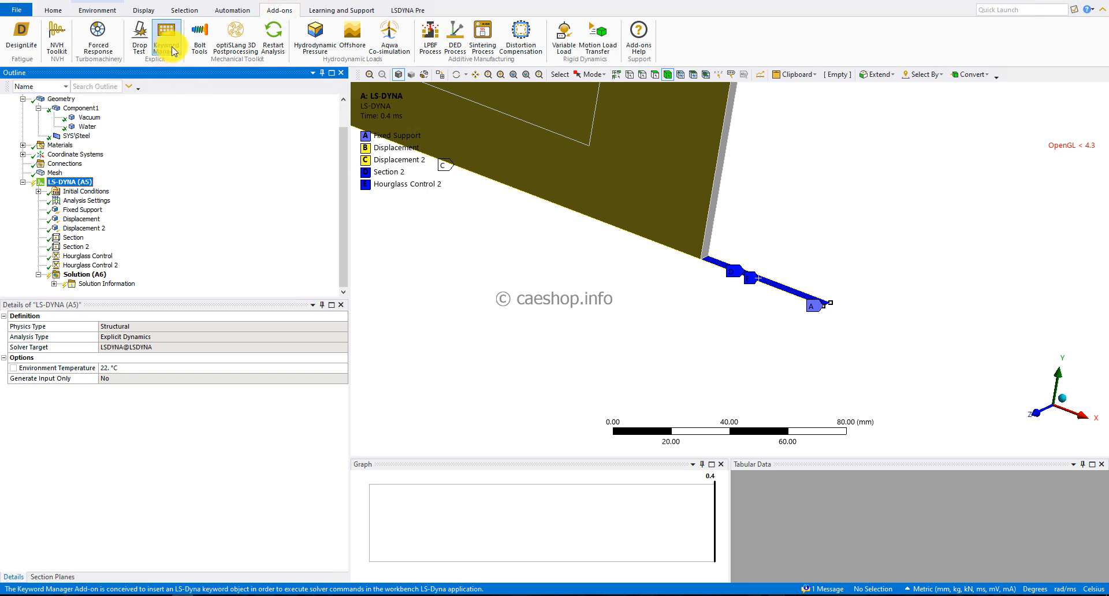
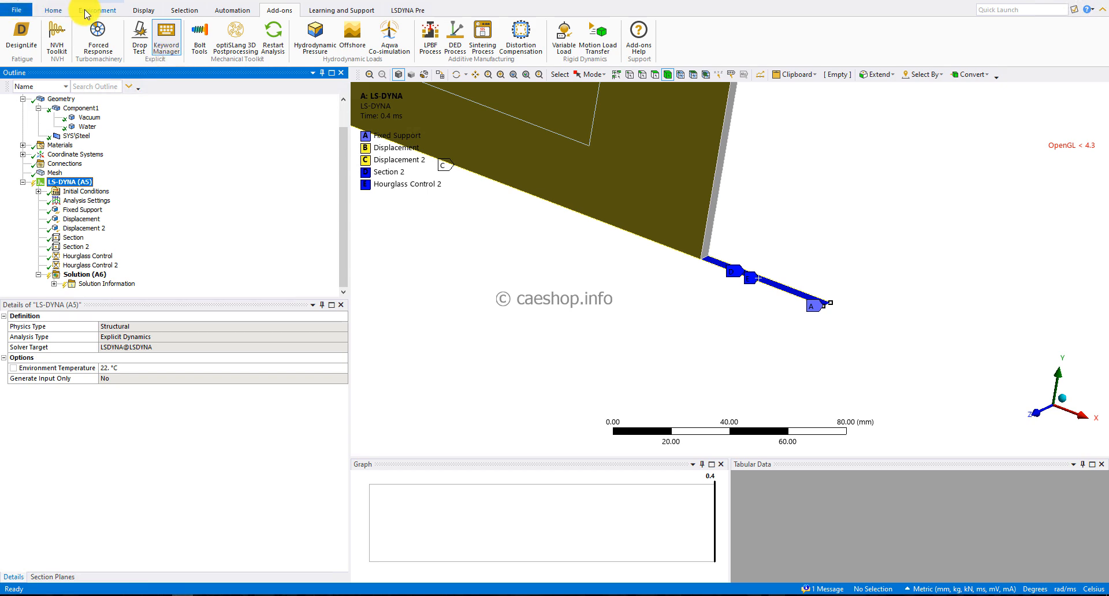
{"action": "left_click", "coordinate": [85, 11]}
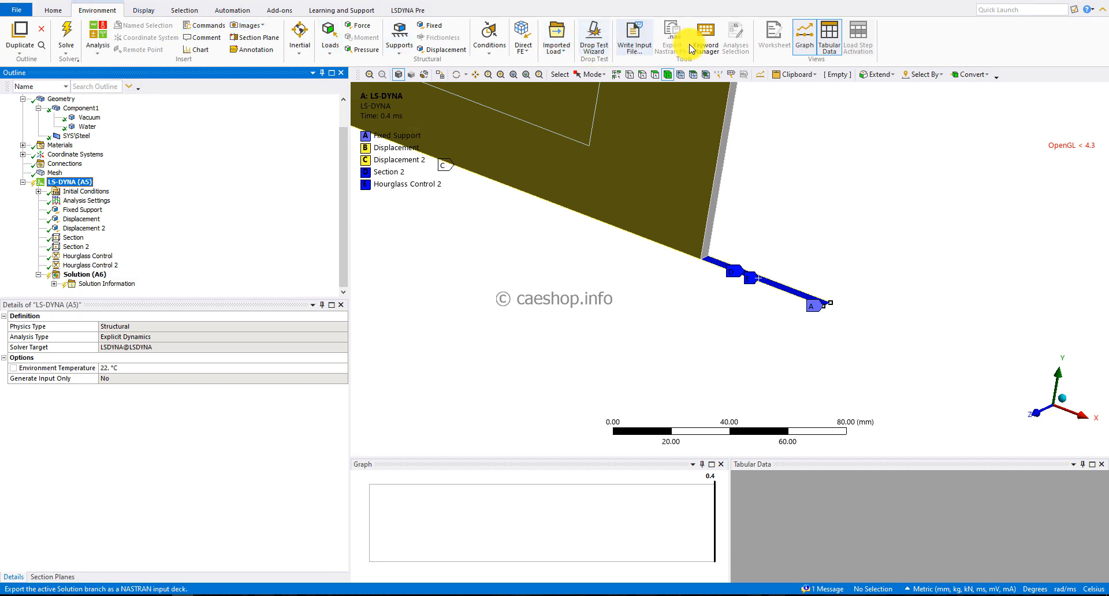
Add a CONSTRAINED_LAGRANGE_IN_SOLID keyword to the LS-DYNA analysis with the Keyword Manager.
{"action": "left_click", "coordinate": [714, 51]}
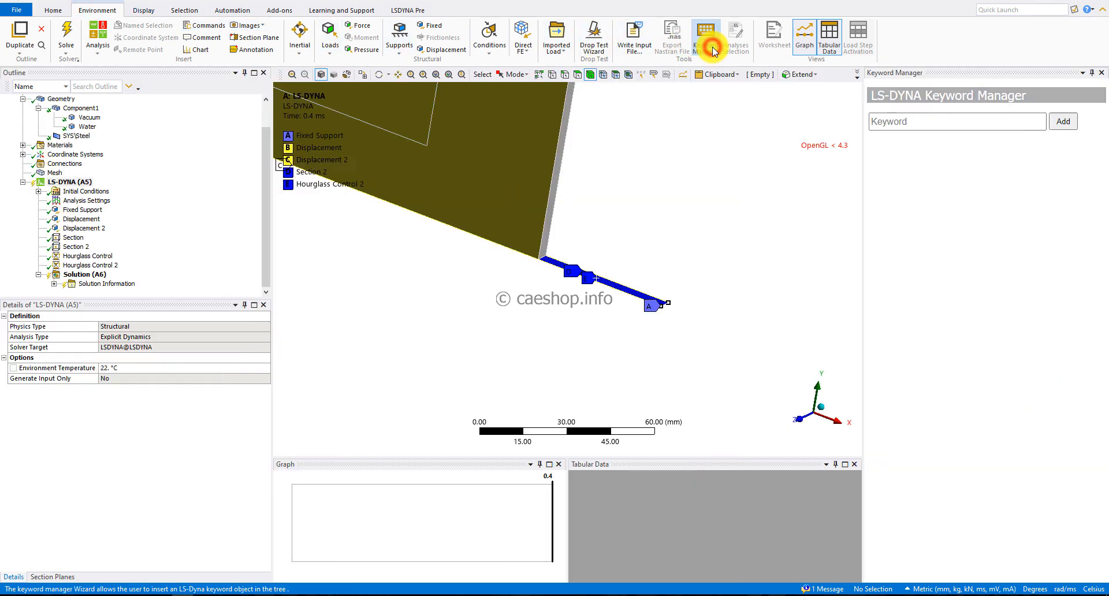
{"action": "left_click", "coordinate": [873, 122]}
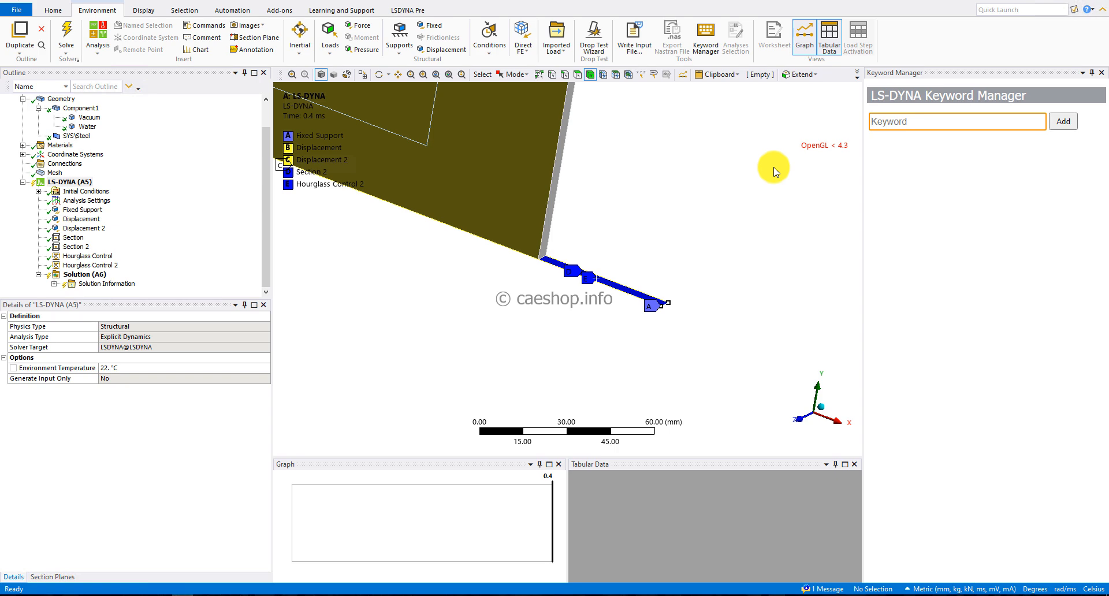
{"action": "type", "text": "const"}
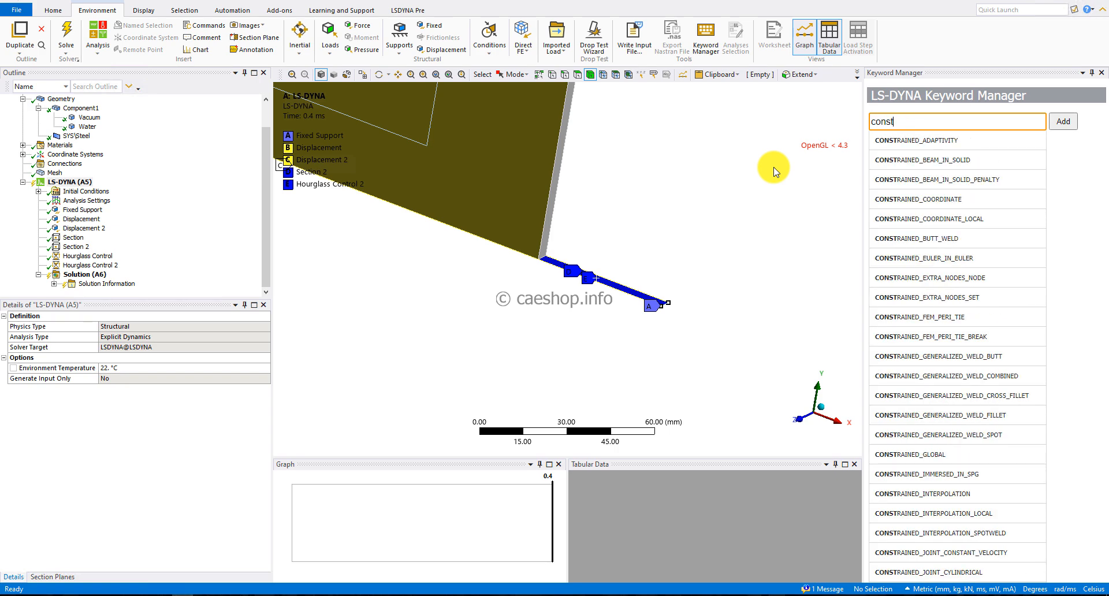
{"action": "type", "text": "rained_la"}
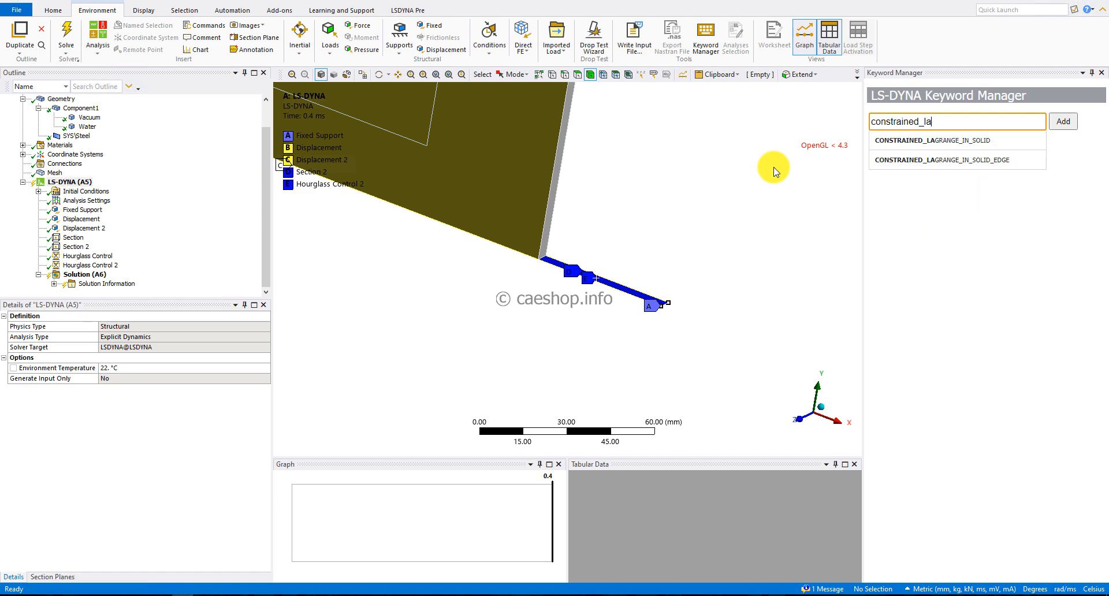
{"action": "left_click", "coordinate": [932, 140]}
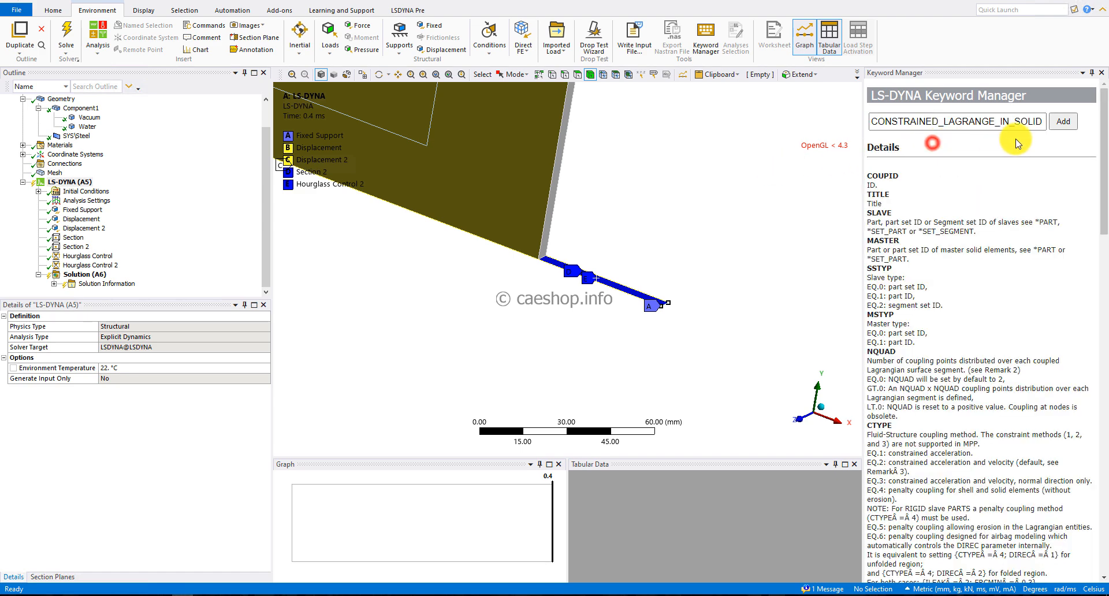
{"action": "left_click", "coordinate": [1062, 123]}
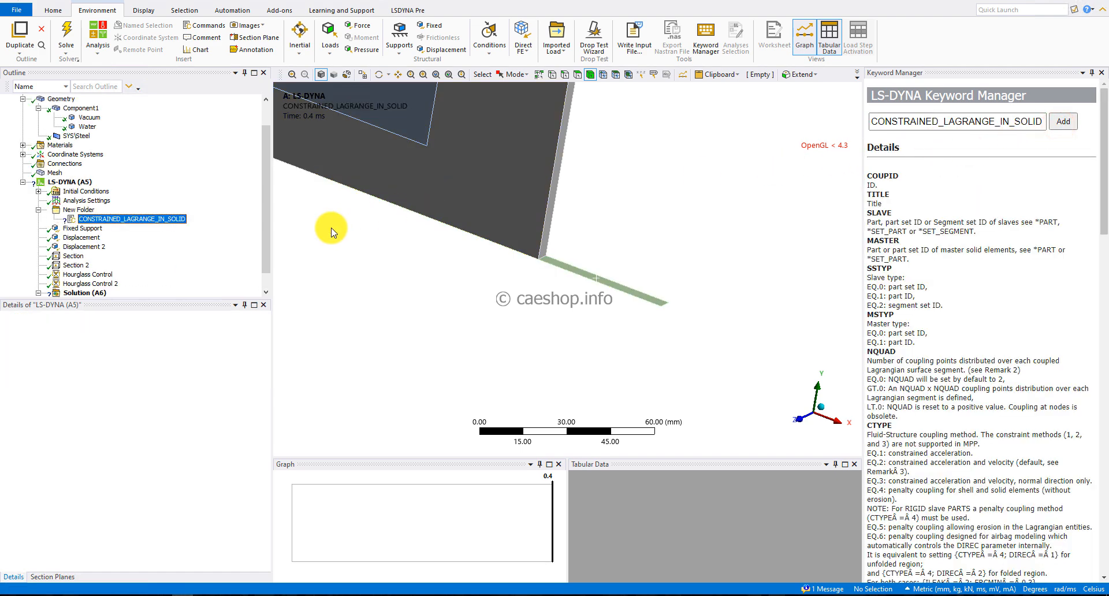
Title the CONSTRAINED_LAGRANGE_IN_SOLID keyword "lang" and scope its slave part to the thin Steel plate body.
{"action": "left_click", "coordinate": [174, 354]}
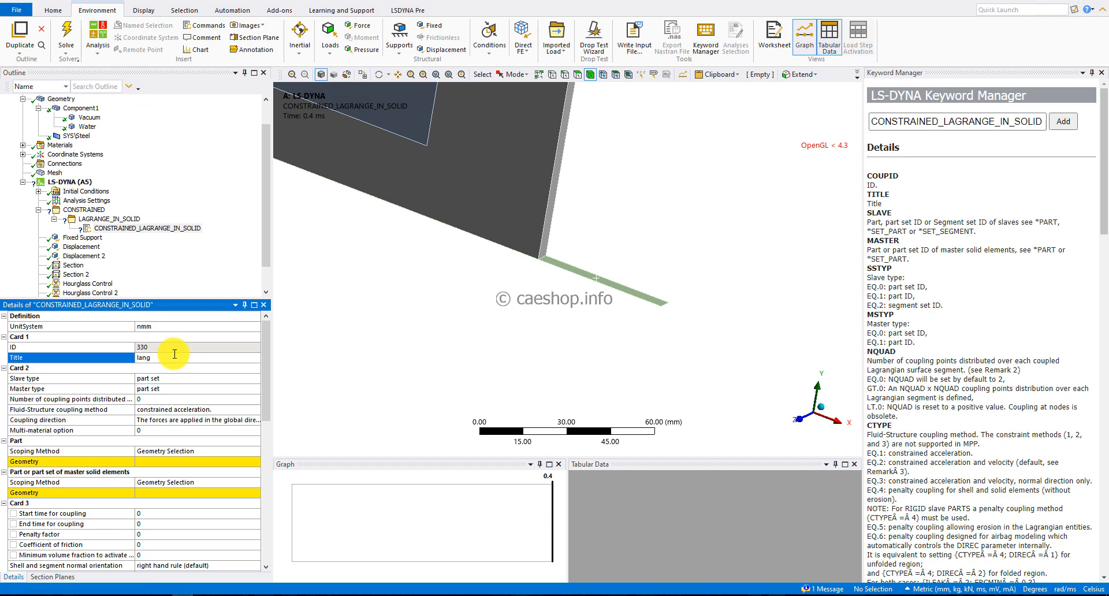
{"action": "left_click", "coordinate": [187, 462]}
{"action": "left_click", "coordinate": [614, 286]}
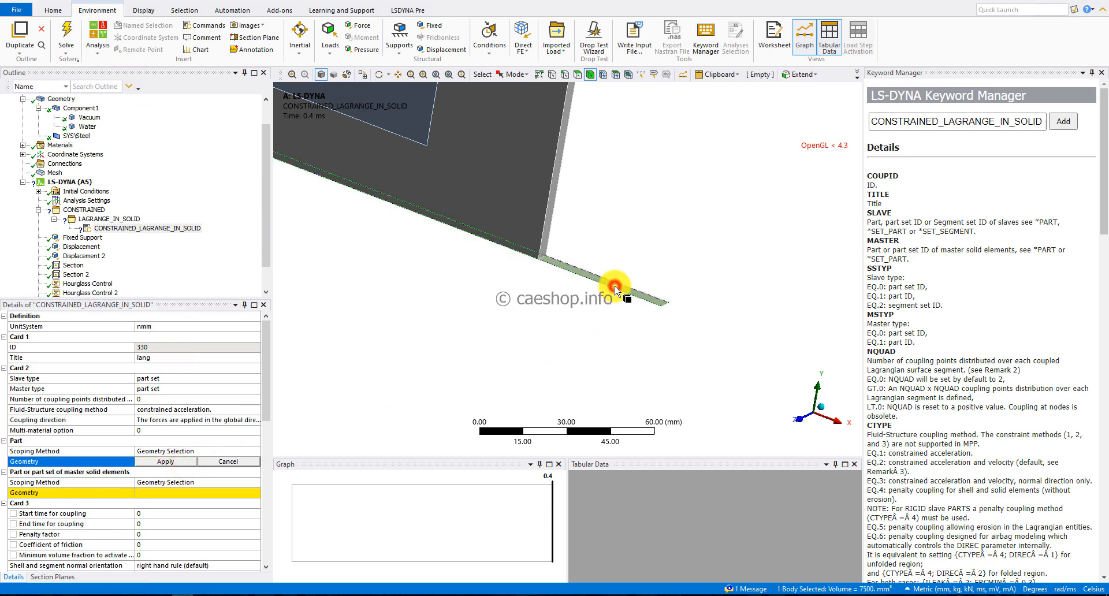
{"action": "left_click", "coordinate": [166, 461]}
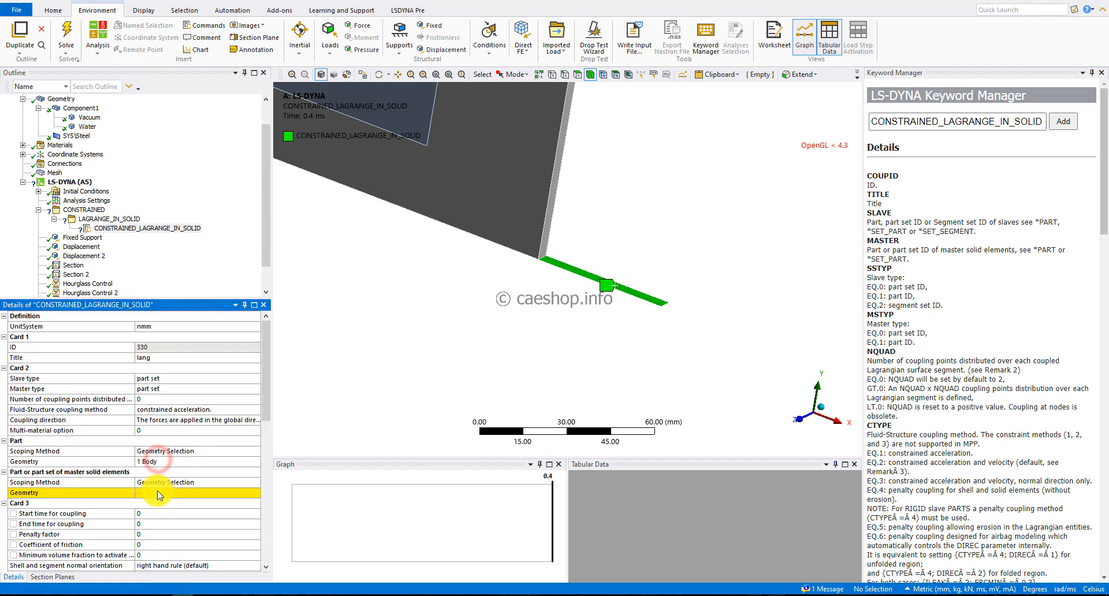
Scope the keyword's part set of master solid elements to the two fluid bodies, Water and Vacuum.
{"action": "left_click", "coordinate": [157, 493]}
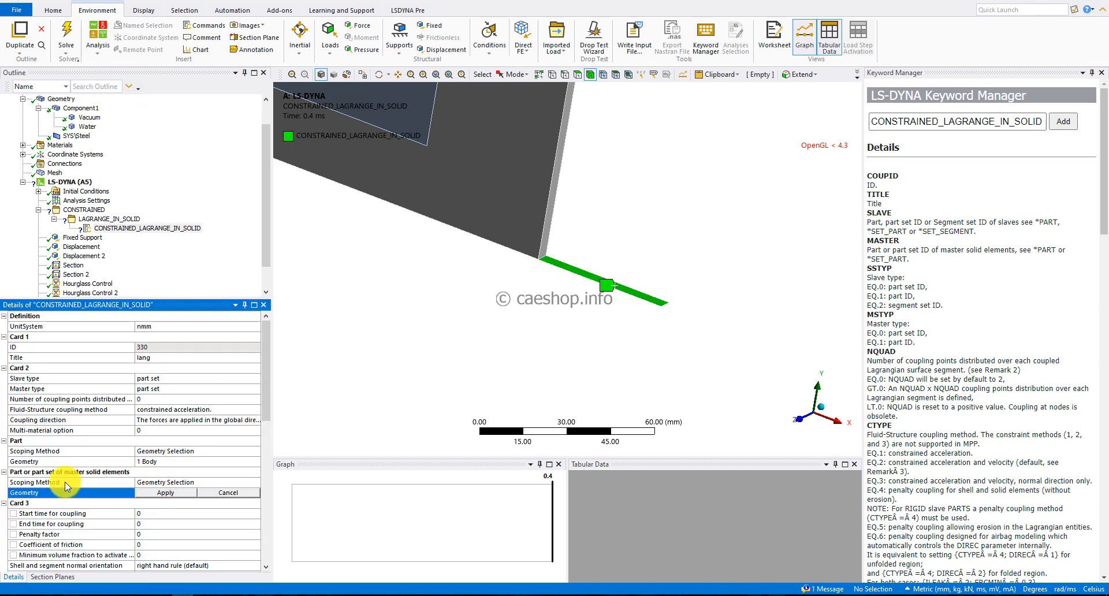
{"action": "left_click", "coordinate": [424, 102]}
{"action": "middle_click_drag", "start_coordinate": [418, 343], "coordinate": [524, 430], "text": "ctrl"}
{"action": "left_click", "coordinate": [167, 494]}
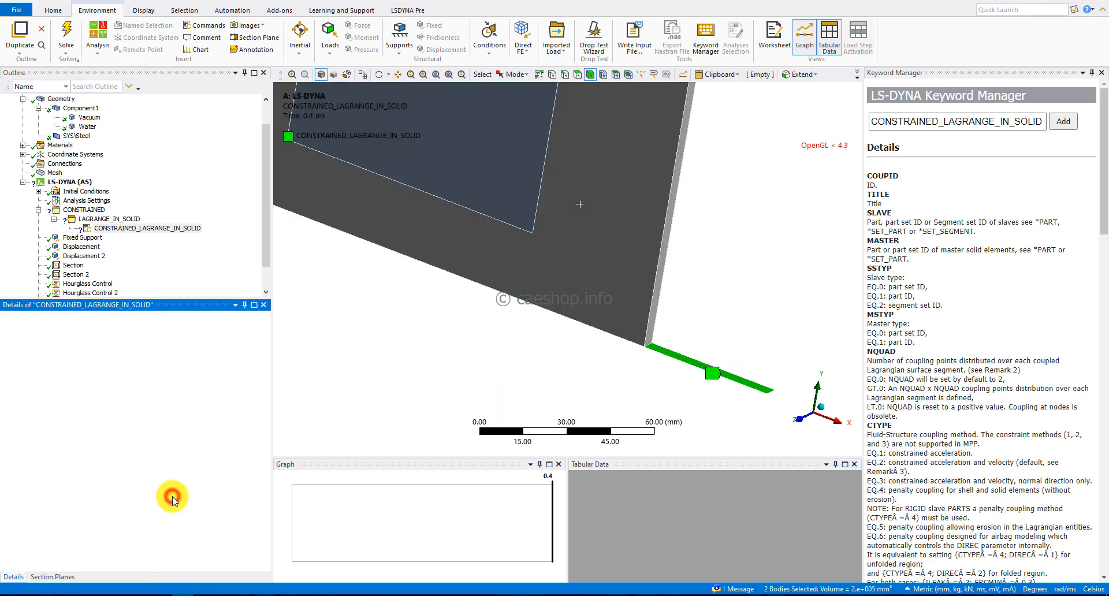
Set both the Card 4 load curve and the scoping method of sid ventsid to Not Used.
{"action": "scroll", "coordinate": [172, 500], "scroll_direction": "down", "scroll_amount": 5}
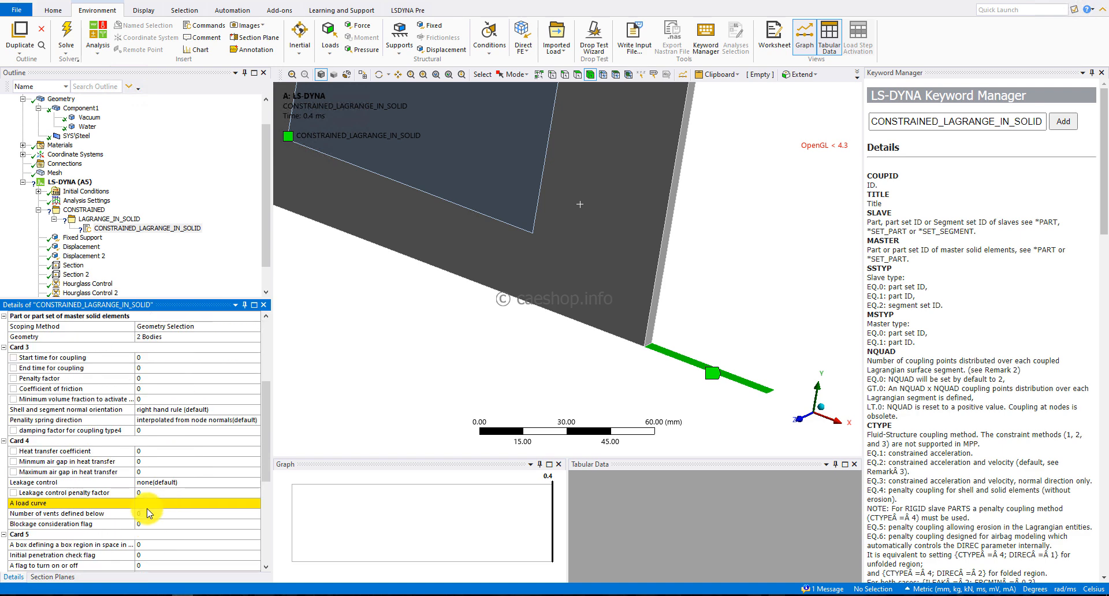
{"action": "left_click", "coordinate": [259, 503]}
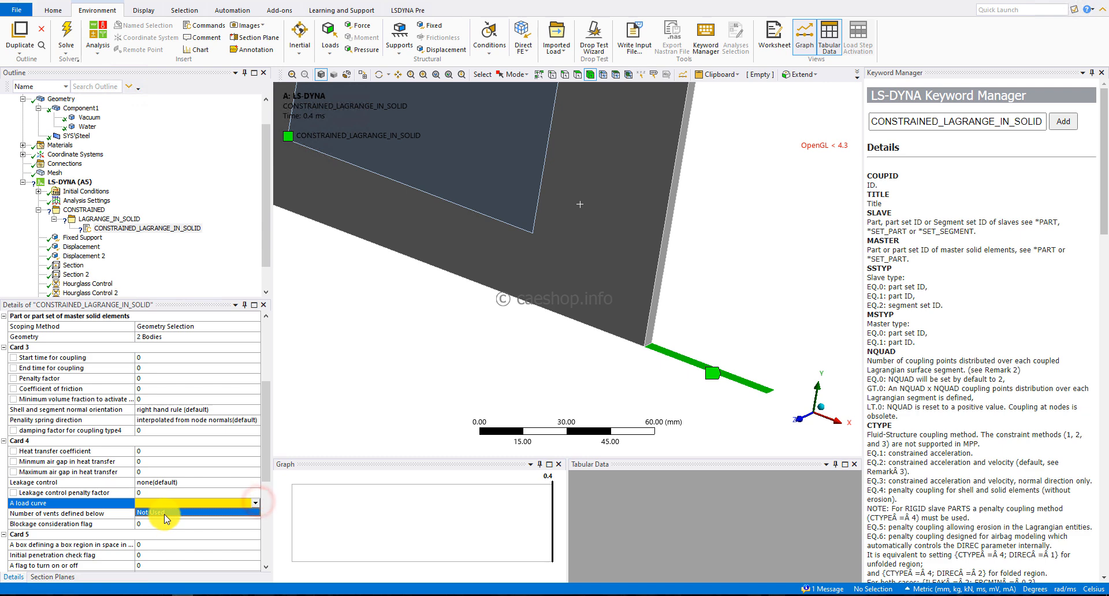
{"action": "scroll", "coordinate": [168, 514], "scroll_direction": "down", "scroll_amount": 7}
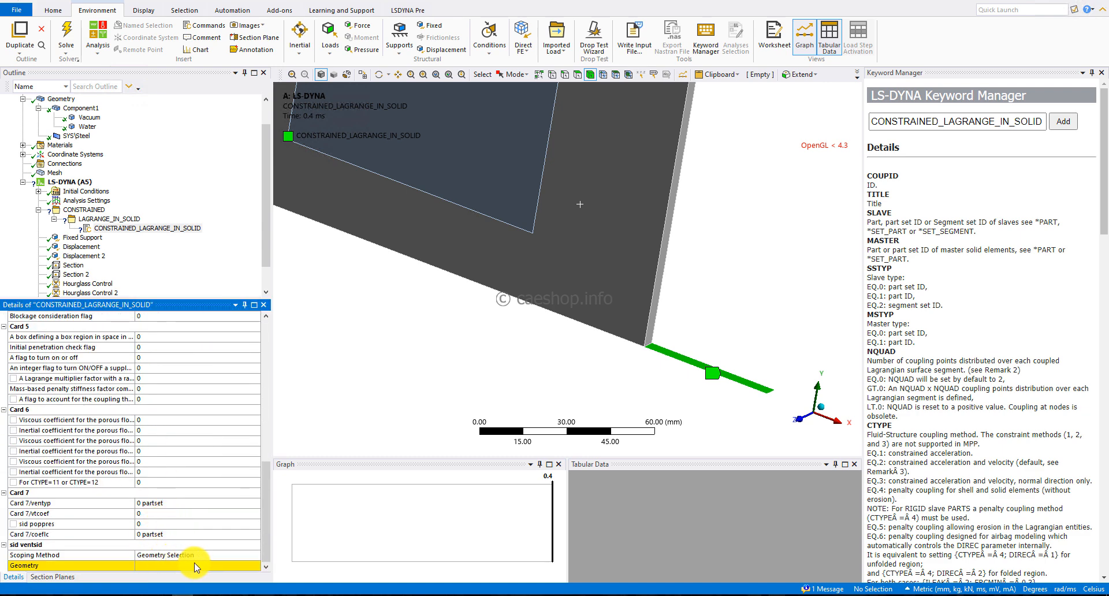
{"action": "left_click", "coordinate": [218, 556]}
{"action": "left_click", "coordinate": [254, 555]}
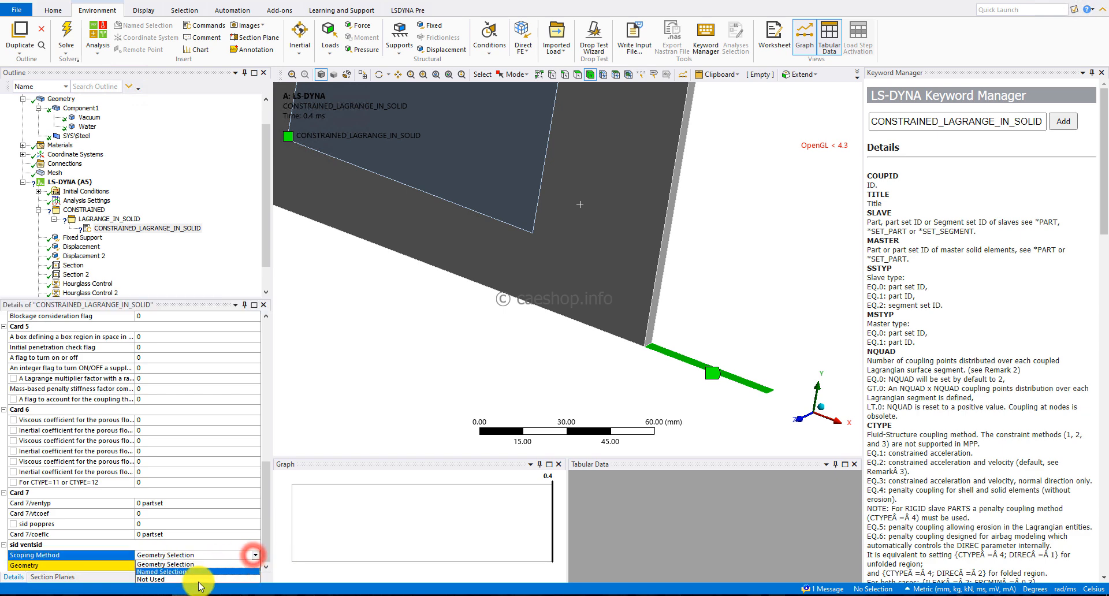
{"action": "left_click", "coordinate": [200, 580]}
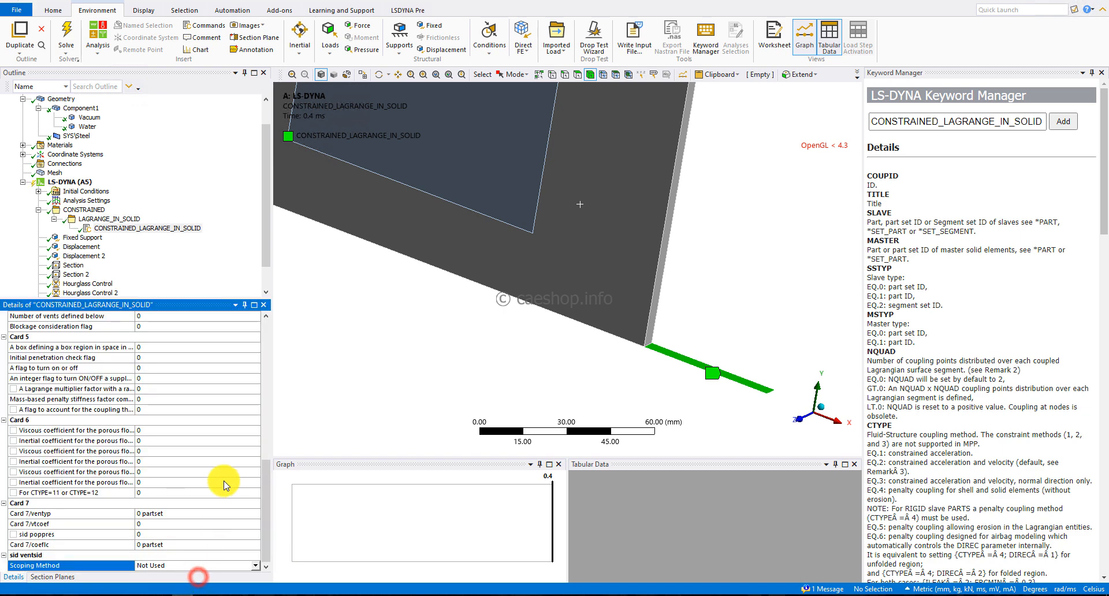
{"action": "scroll", "coordinate": [221, 483], "scroll_direction": "up", "scroll_amount": 2}
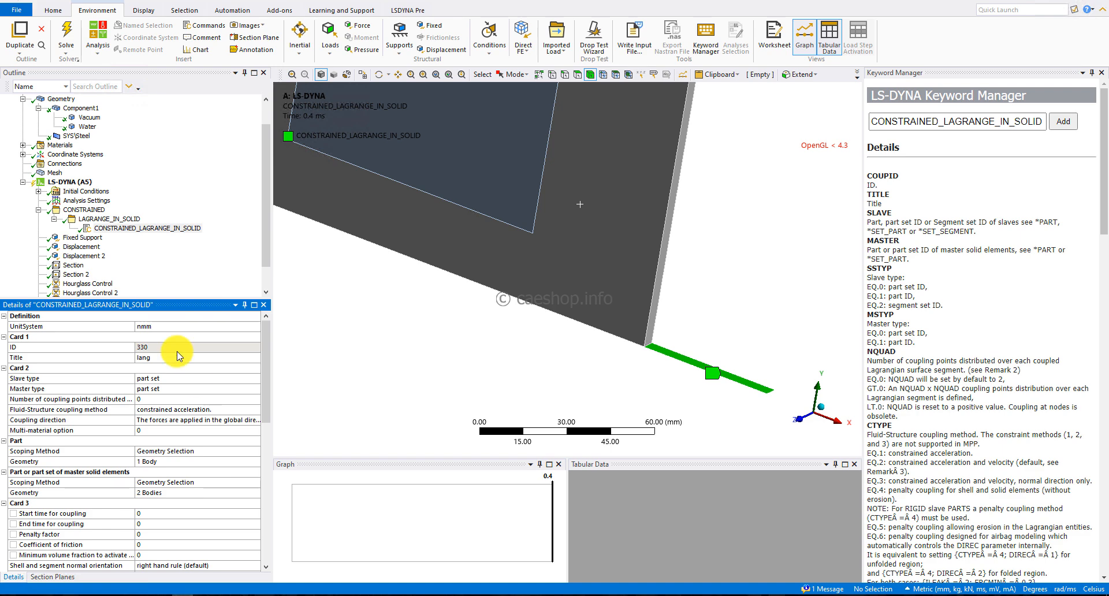
{"action": "left_click", "coordinate": [424, 319]}
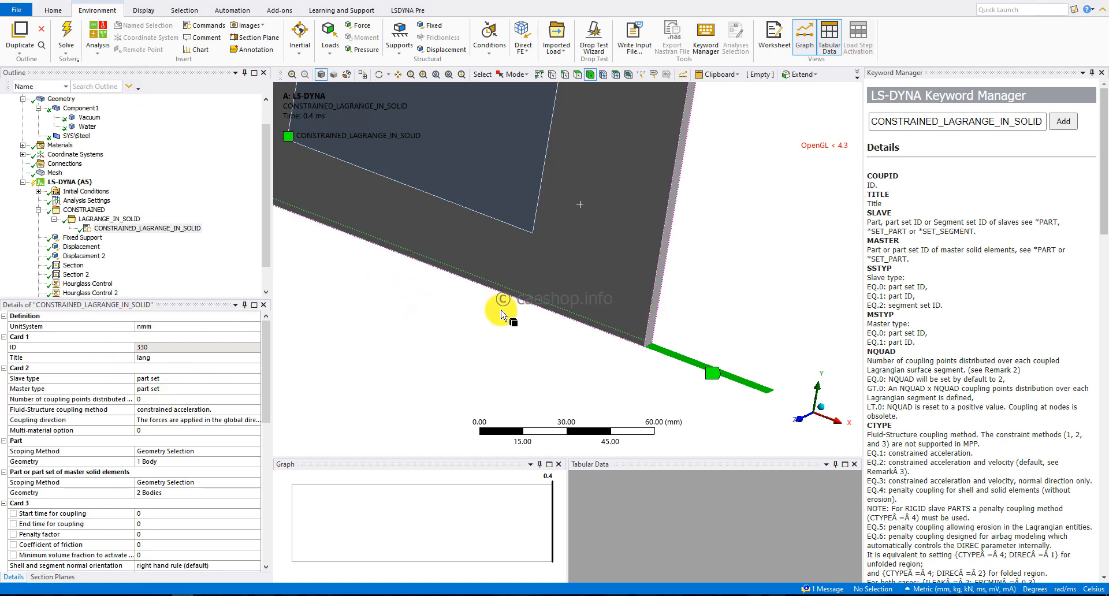
{"action": "left_click", "coordinate": [484, 167]}
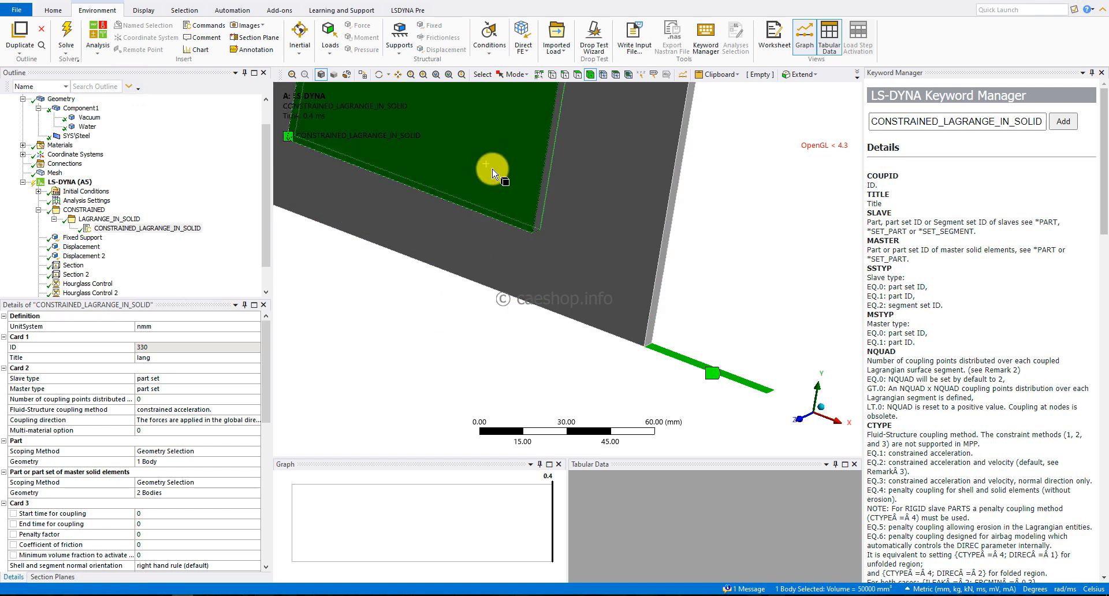
{"action": "left_click", "coordinate": [668, 357]}
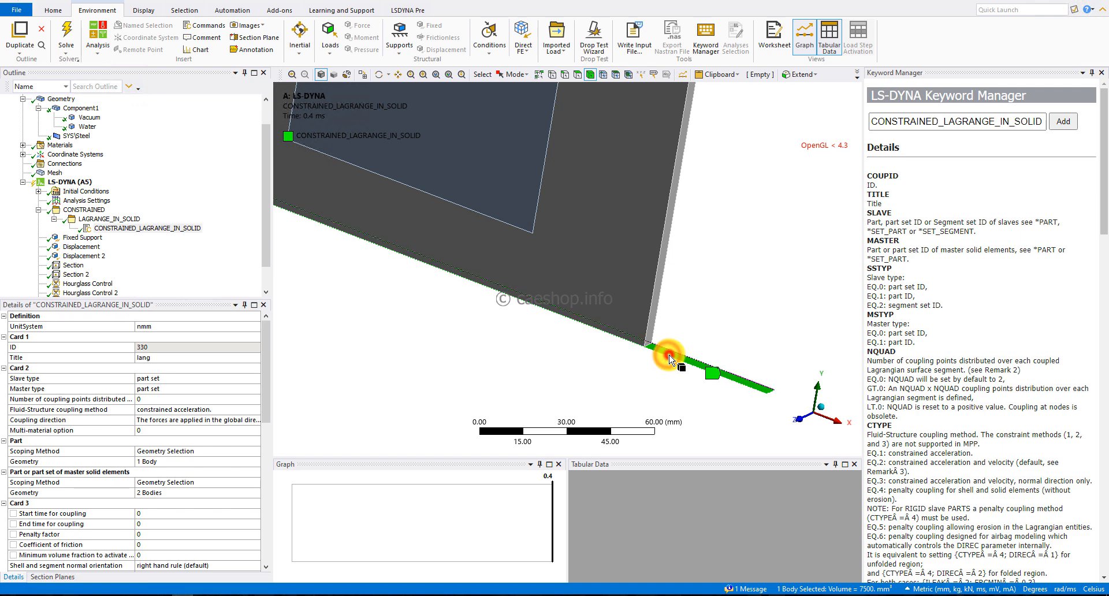
{"action": "left_click", "coordinate": [531, 377]}
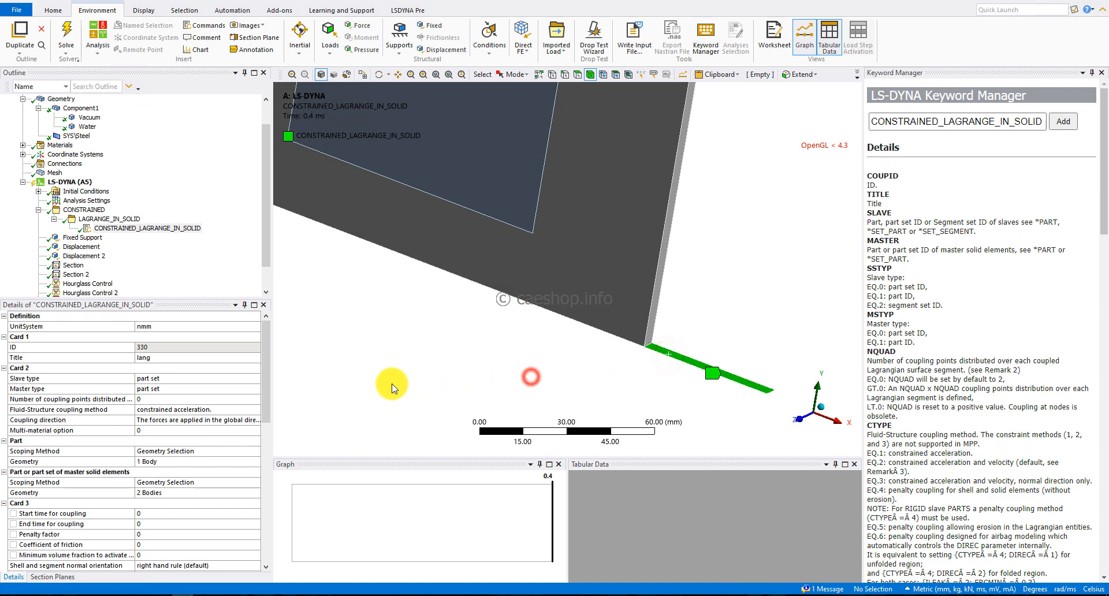
Set the multi-material option of the CONSTRAINED_LAGRANGE_IN_SOLID keyword to 1.
{"action": "left_click", "coordinate": [51, 432]}
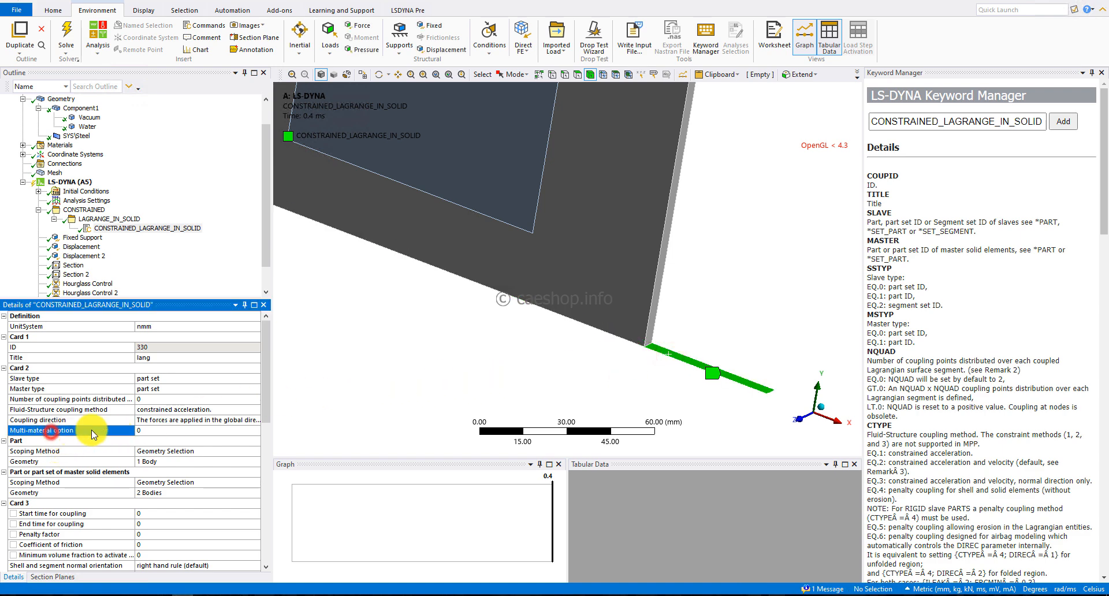
{"action": "left_click", "coordinate": [138, 430]}
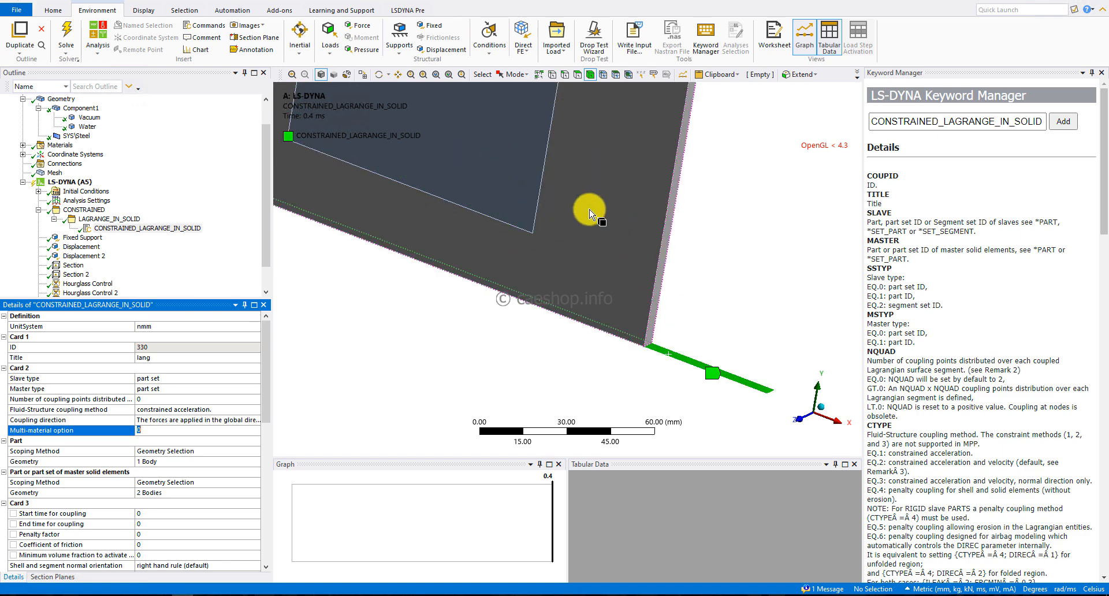
{"action": "left_click", "coordinate": [135, 432]}
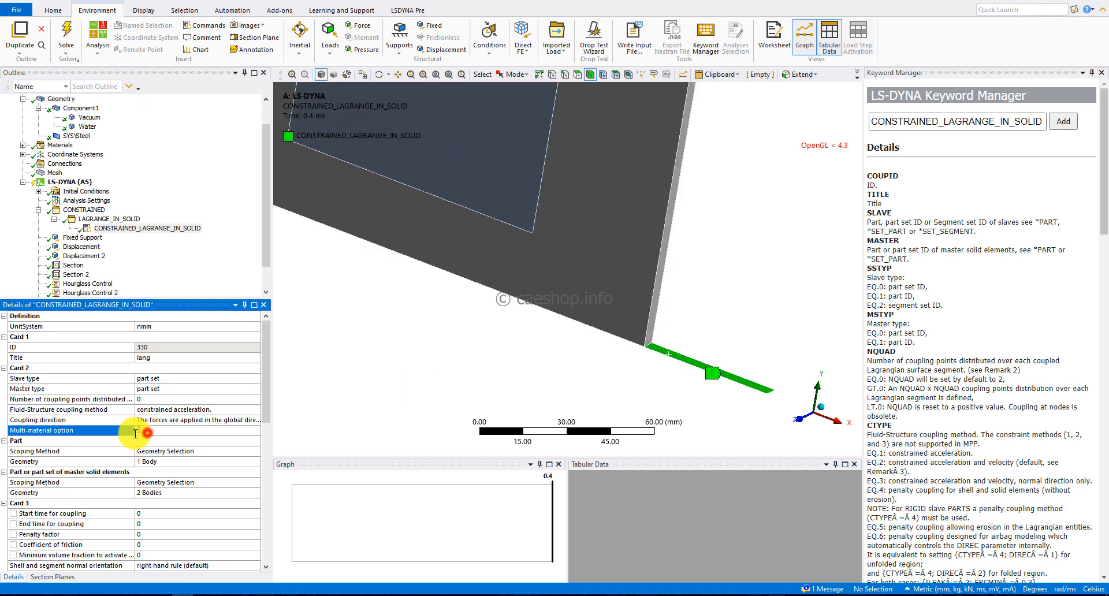
{"action": "type", "text": "1"}
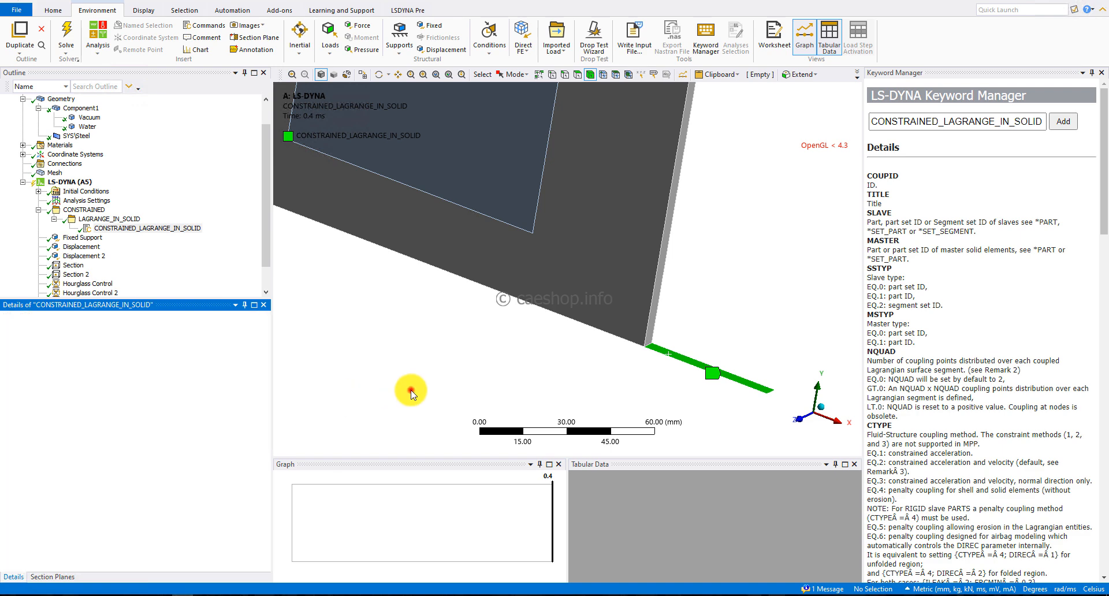
{"action": "left_click", "coordinate": [411, 390]}
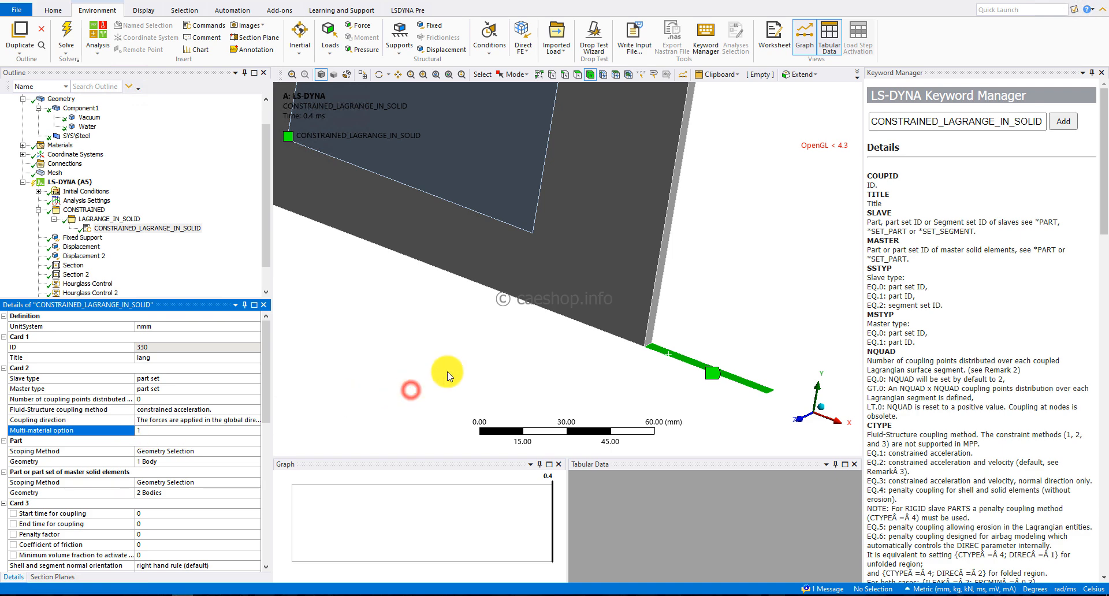
Read the description of the MCOUP multi-material option in the Keyword Manager's keyword details.
{"action": "left_click", "coordinate": [691, 359]}
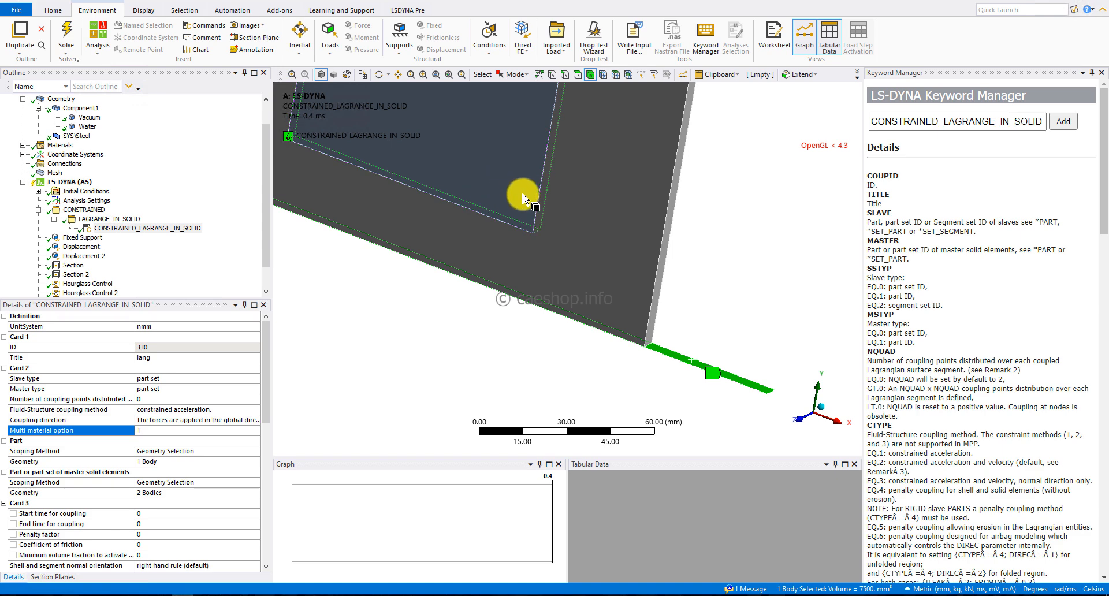
{"action": "scroll", "coordinate": [889, 340], "scroll_direction": "down", "scroll_amount": 3}
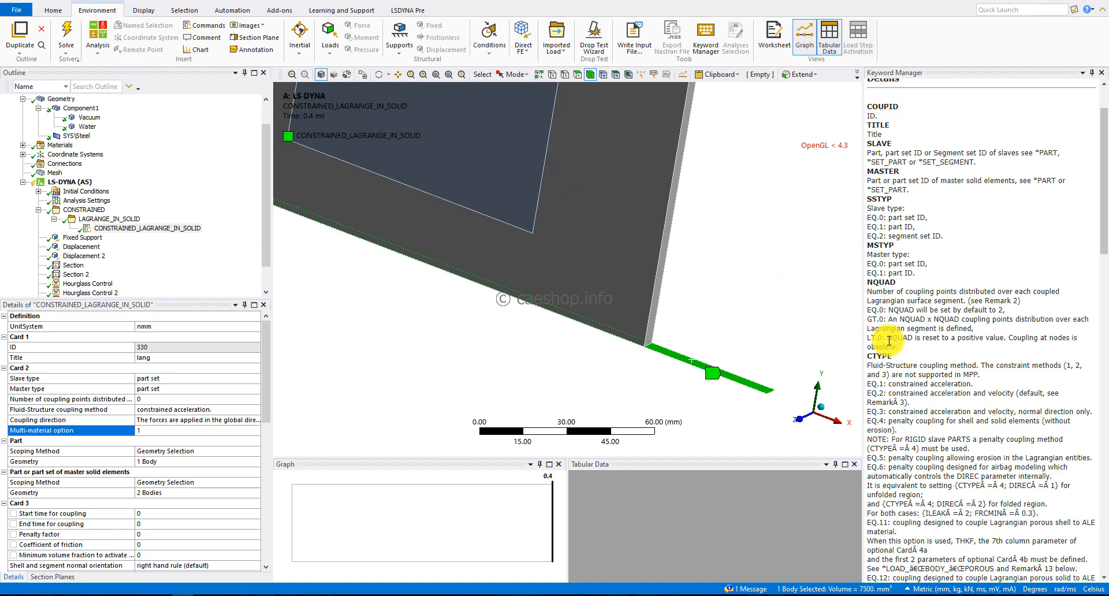
{"action": "scroll", "coordinate": [888, 341], "scroll_direction": "down", "scroll_amount": 9}
{"action": "scroll", "coordinate": [888, 341], "scroll_direction": "down", "scroll_amount": 6}
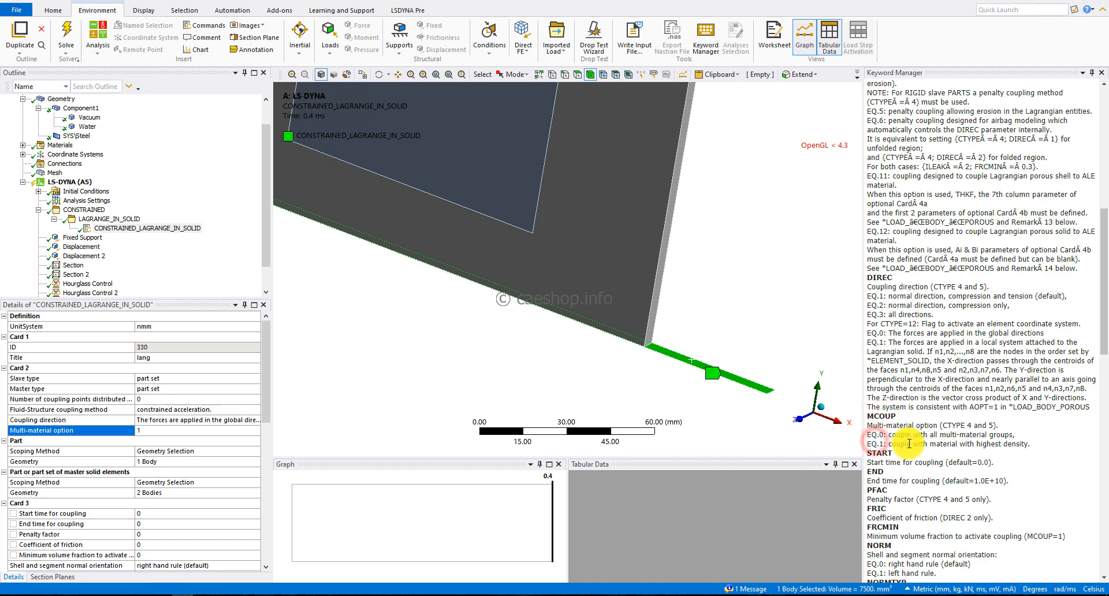
{"action": "left_click_drag", "start_coordinate": [905, 444], "coordinate": [1014, 444]}
{"action": "left_click", "coordinate": [450, 346]}
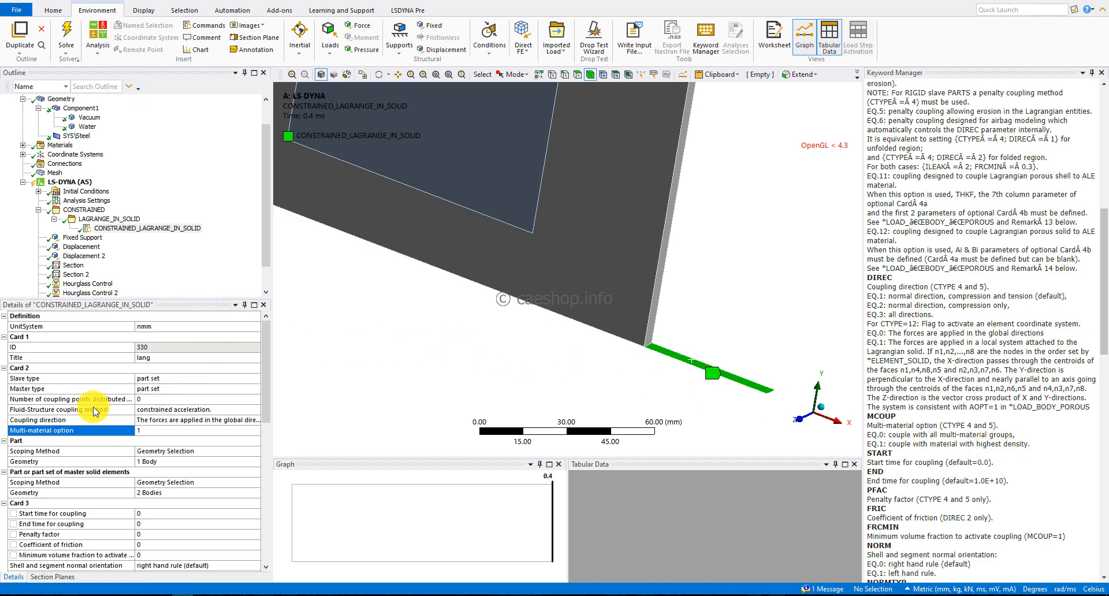
Set the fluid-structure coupling method to penalty coupling for shell and solid elements and the coupling direction to normal direction, compression only.
{"action": "left_click", "coordinate": [96, 410]}
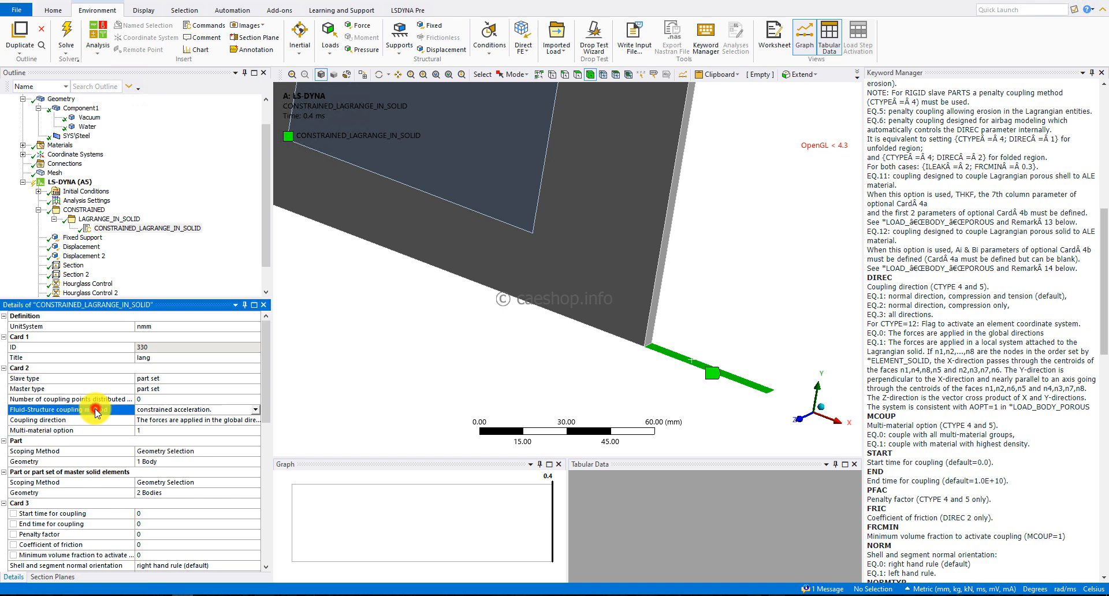
{"action": "left_click", "coordinate": [255, 409]}
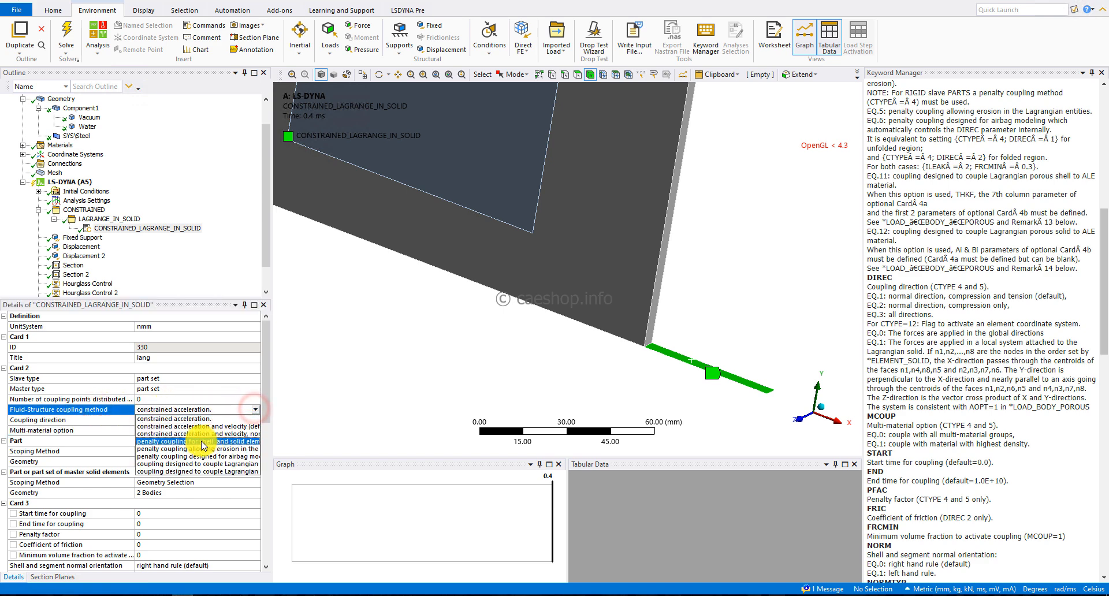
{"action": "left_click", "coordinate": [243, 441]}
{"action": "left_click", "coordinate": [347, 412]}
{"action": "left_click", "coordinate": [257, 423]}
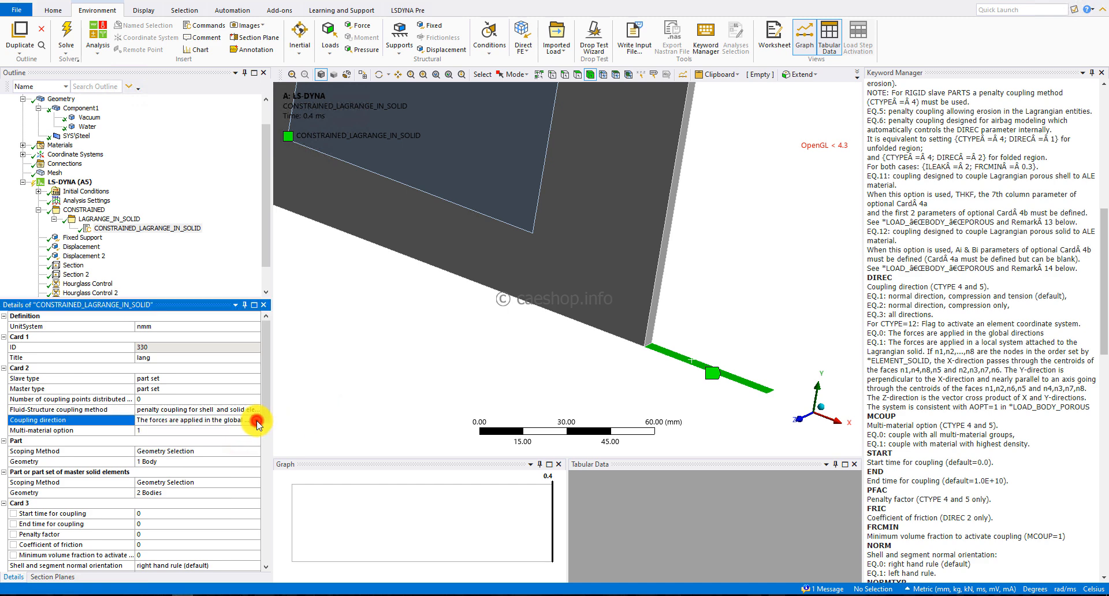
{"action": "left_click", "coordinate": [256, 421]}
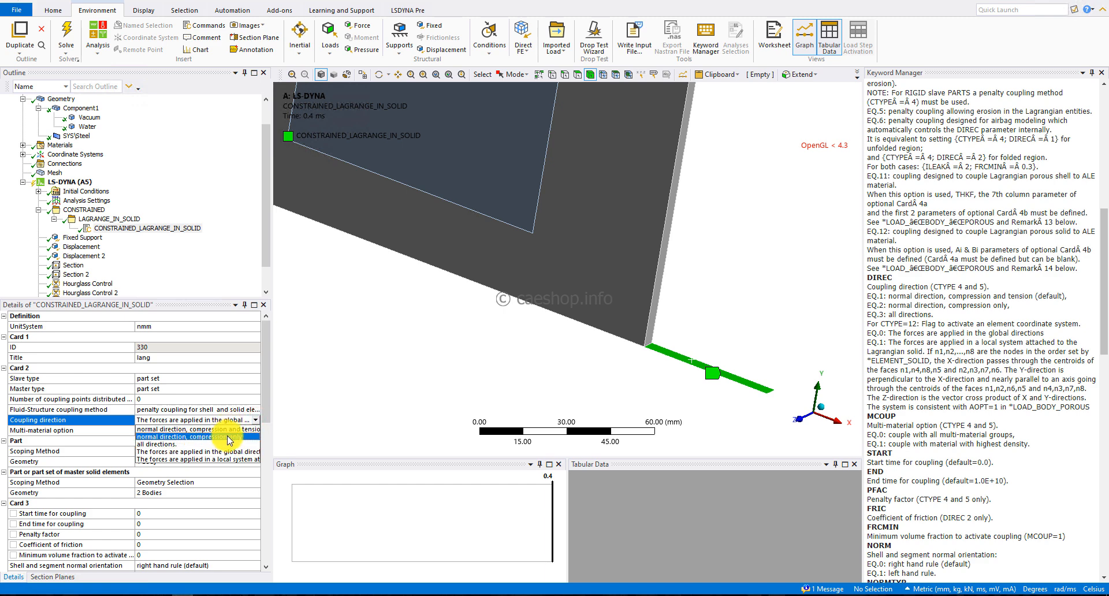
{"action": "left_click", "coordinate": [240, 441]}
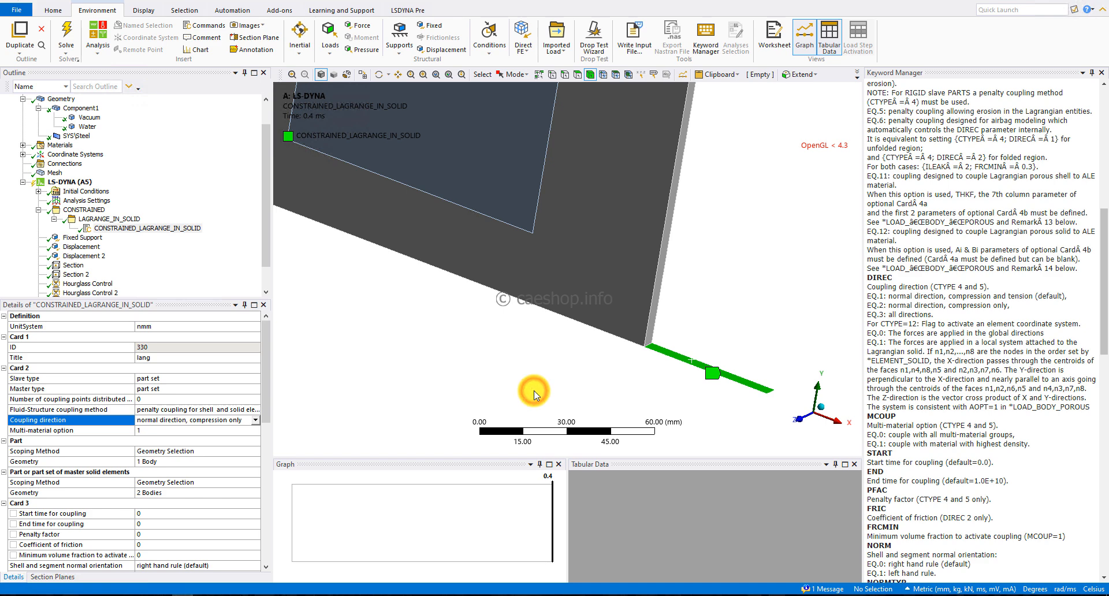
Add the ALE_MULTI-MATERIAL_GROUP keyword to the LS-DYNA analysis through the Keyword Manager.
{"action": "scroll", "coordinate": [483, 317], "scroll_direction": "down", "scroll_amount": 5}
{"action": "middle_click_drag", "start_coordinate": [467, 323], "coordinate": [537, 384], "text": "ctrl"}
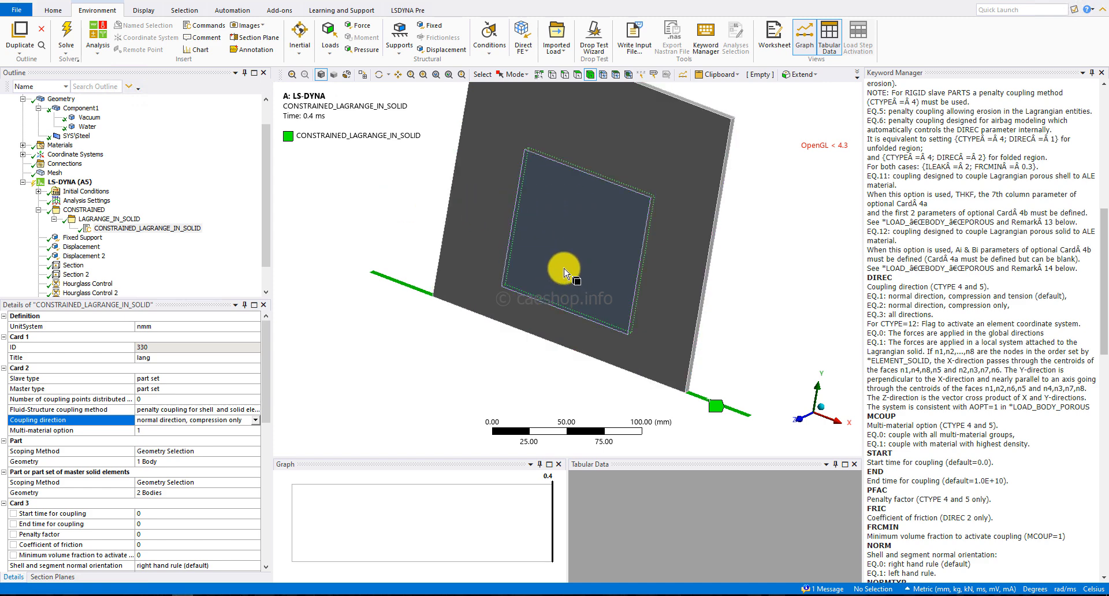
{"action": "left_click", "coordinate": [339, 213]}
{"action": "scroll", "coordinate": [924, 248], "scroll_direction": "up", "scroll_amount": 10}
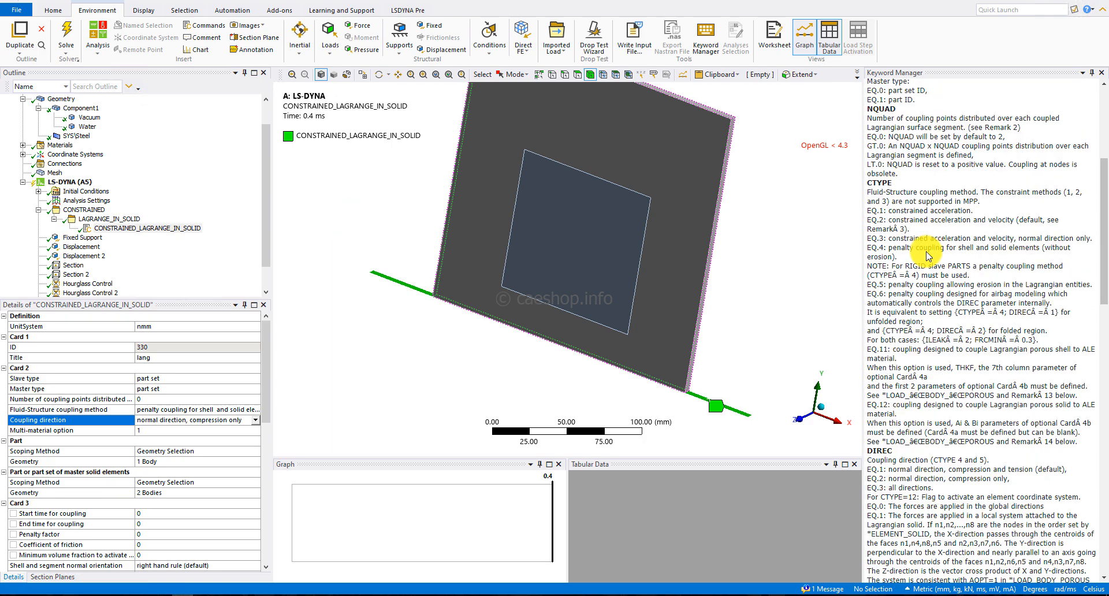
{"action": "left_click", "coordinate": [1027, 122]}
{"action": "left_click_drag", "start_coordinate": [1027, 122], "coordinate": [842, 128]}
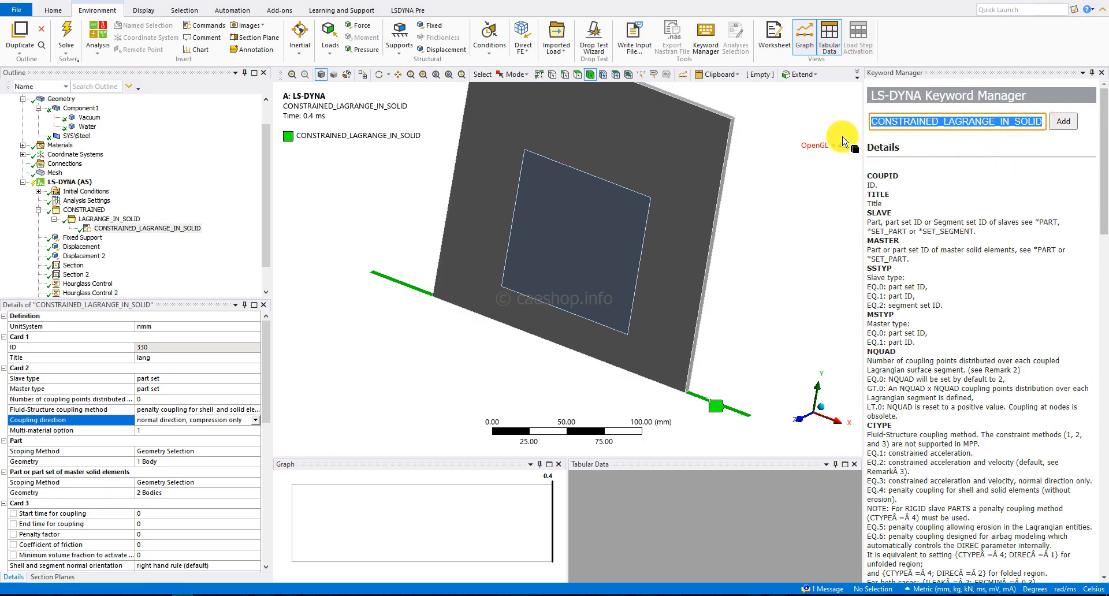
{"action": "type", "text": "ALE_"}
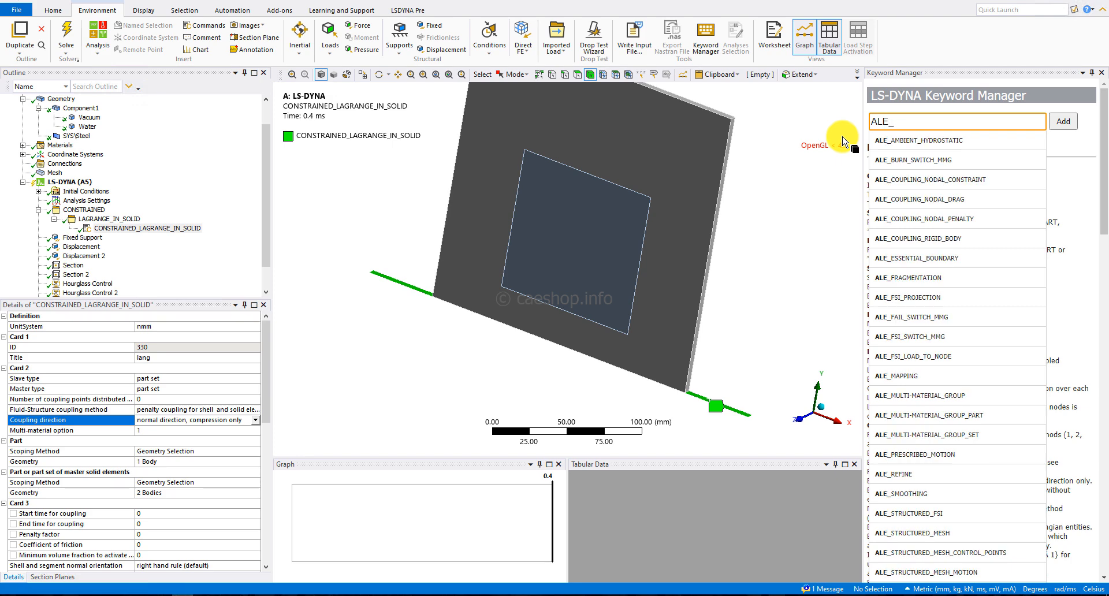
{"action": "type", "text": "Mu"}
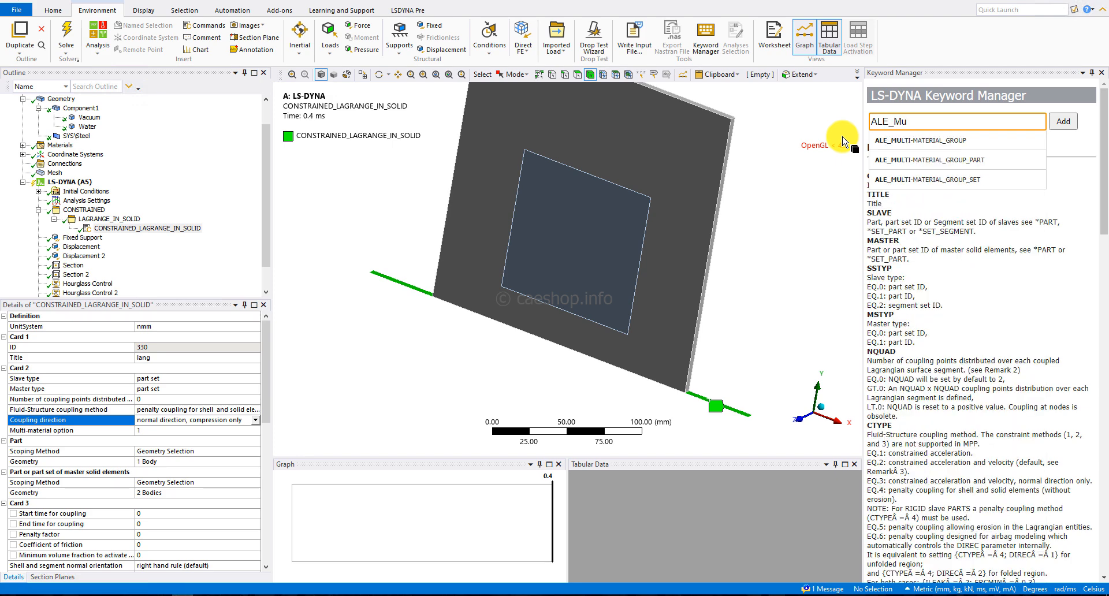
{"action": "left_click", "coordinate": [949, 139]}
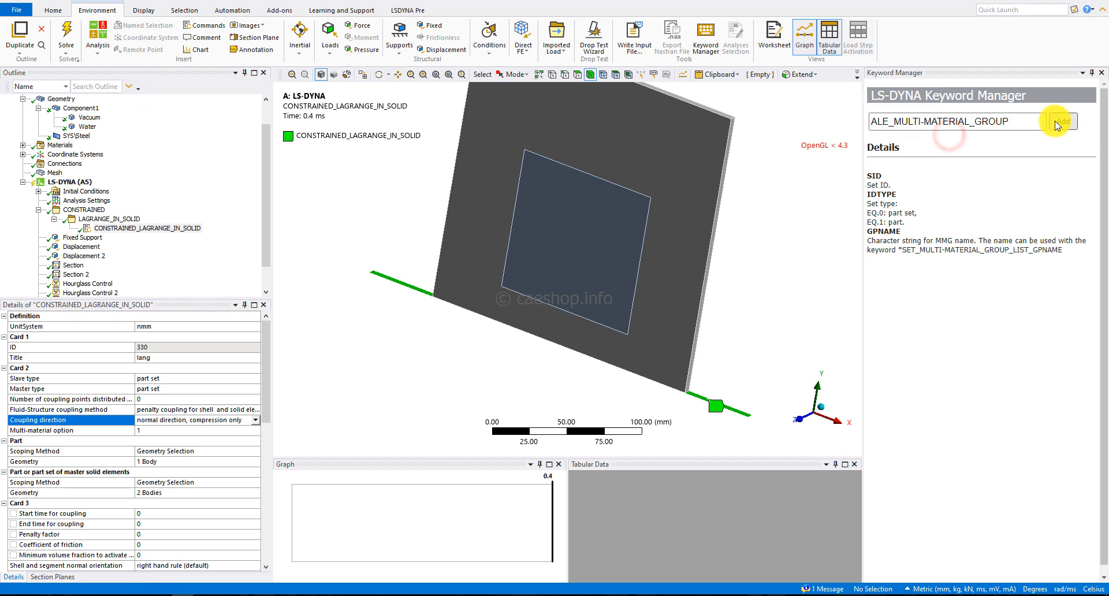
{"action": "left_click", "coordinate": [1055, 125]}
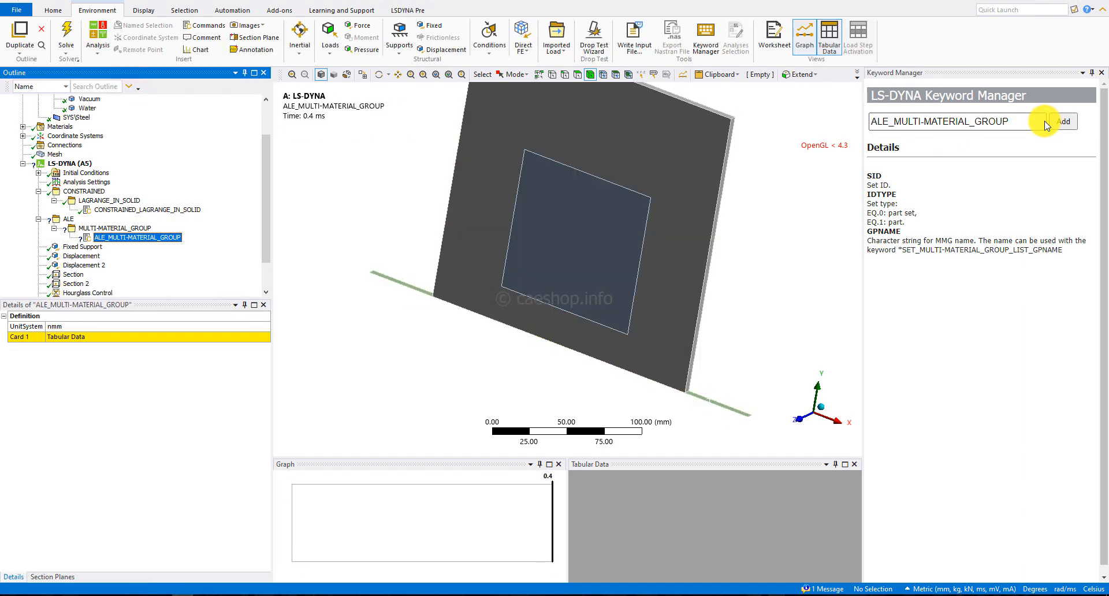
Delete the MULTI-MATERIAL_GROUP group together with its child keyword.
{"action": "left_click", "coordinate": [217, 245]}
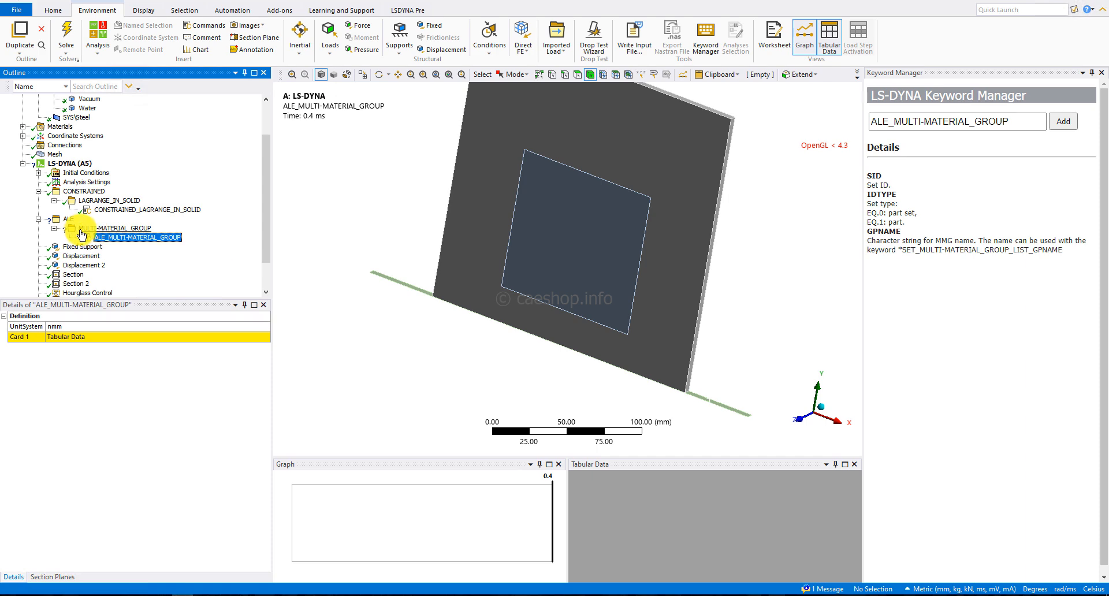
{"action": "left_click", "coordinate": [124, 229]}
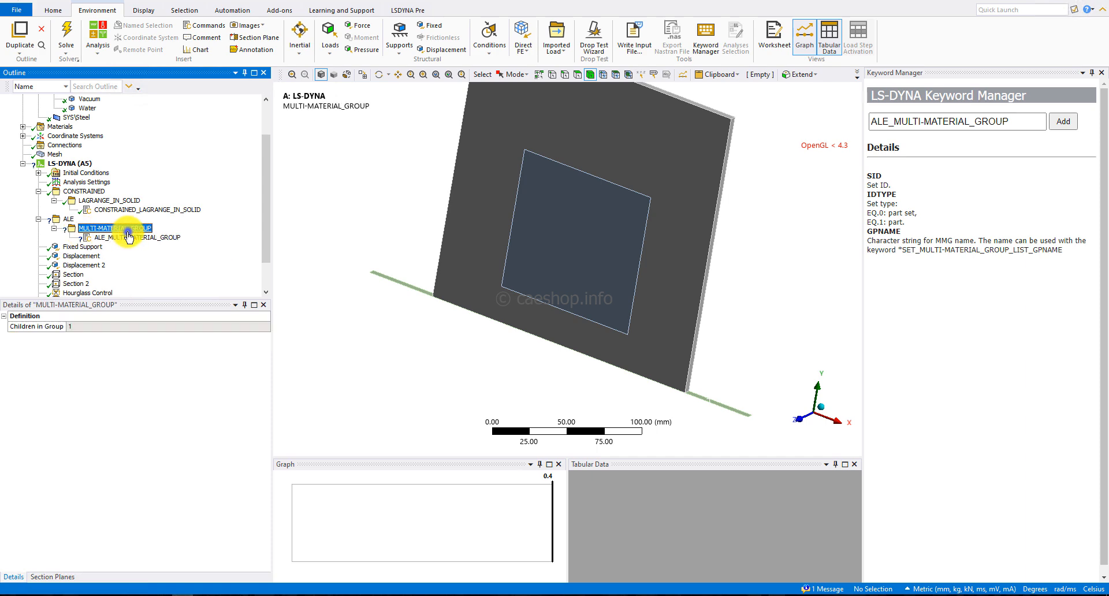
{"action": "right_click", "coordinate": [128, 230]}
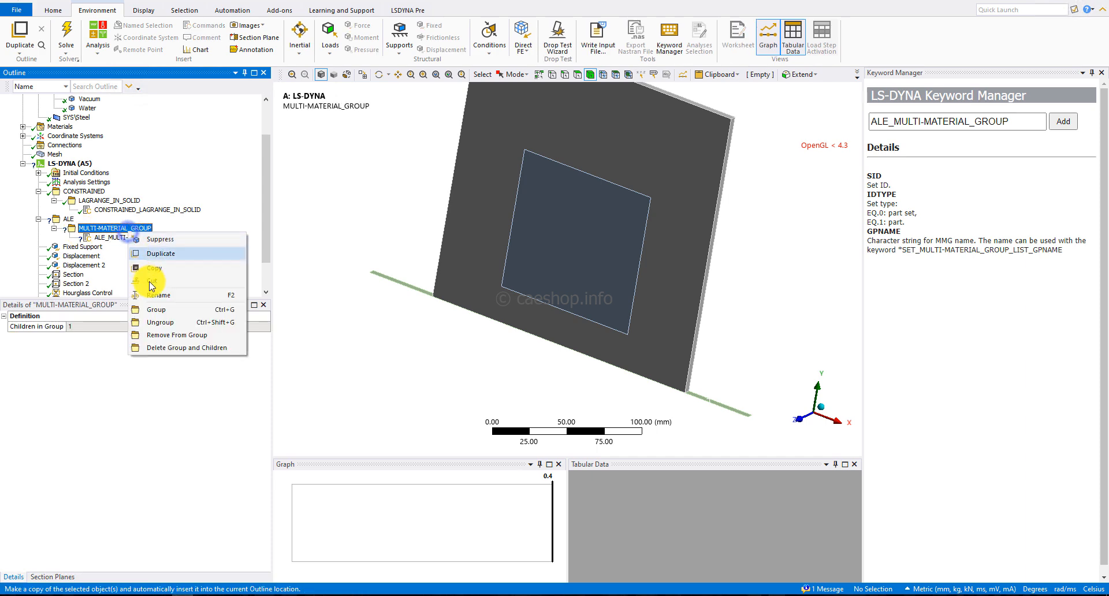
{"action": "left_click", "coordinate": [158, 347]}
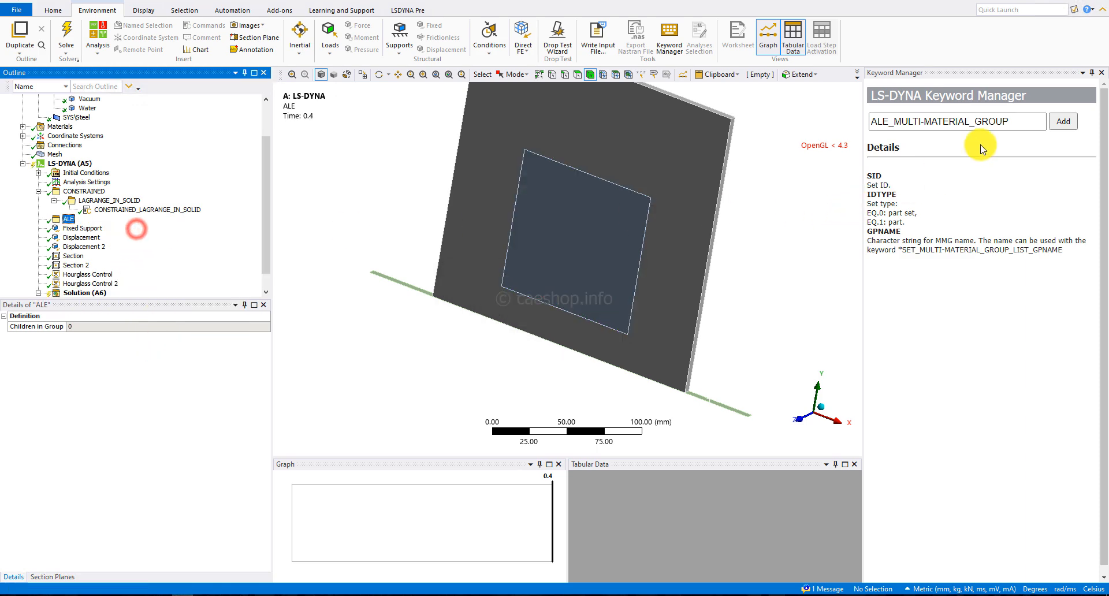
Find the ALE_REFERENCE_SYSTEM_GROUP keyword in the Keyword Manager and add it to the analysis.
{"action": "left_click", "coordinate": [989, 123]}
{"action": "left_click_drag", "start_coordinate": [922, 127], "coordinate": [1027, 123]}
{"action": "key", "text": "BackSpace"}
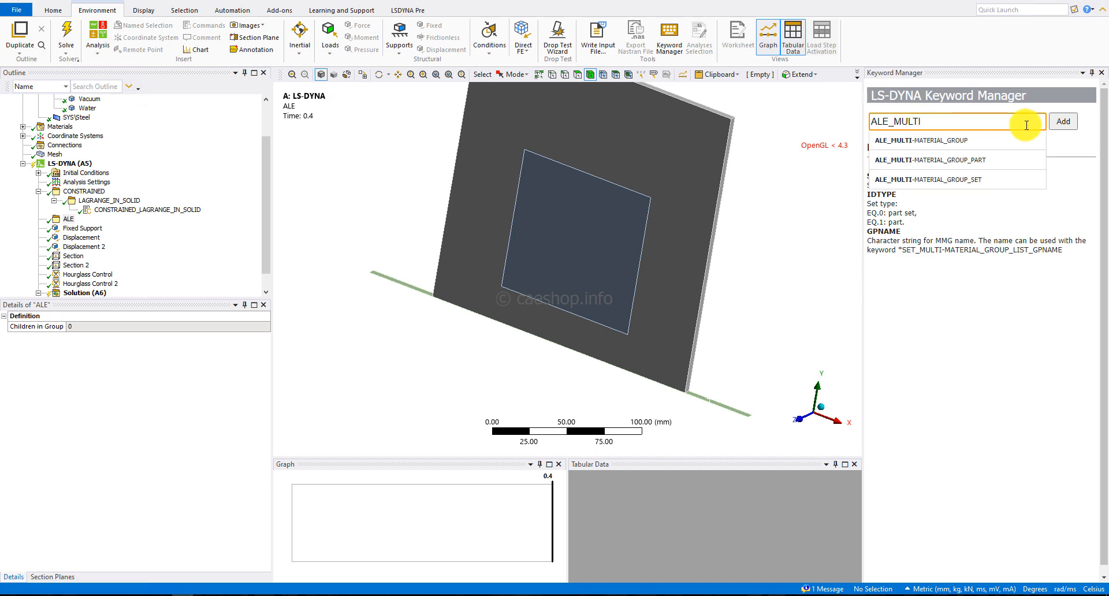
{"action": "key", "text": "BackSpace"}
{"action": "key", "text": "BackSpace"}
{"action": "key", "text": "BackSpace"}
{"action": "key", "text": "BackSpace"}
{"action": "key", "text": "BackSpace"}
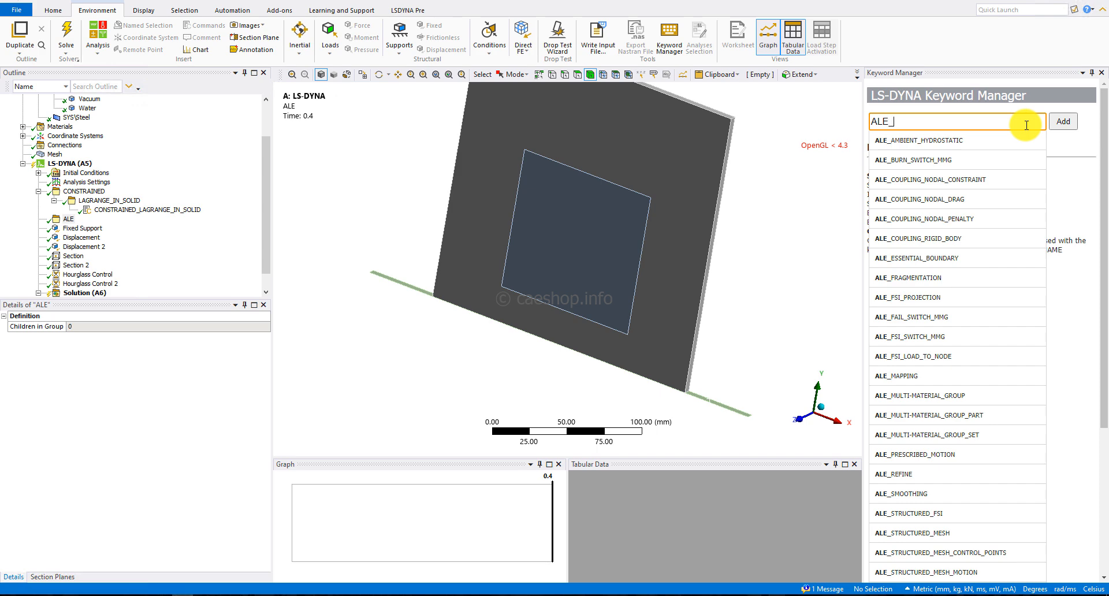
{"action": "scroll", "coordinate": [970, 272], "scroll_direction": "down", "scroll_amount": 3}
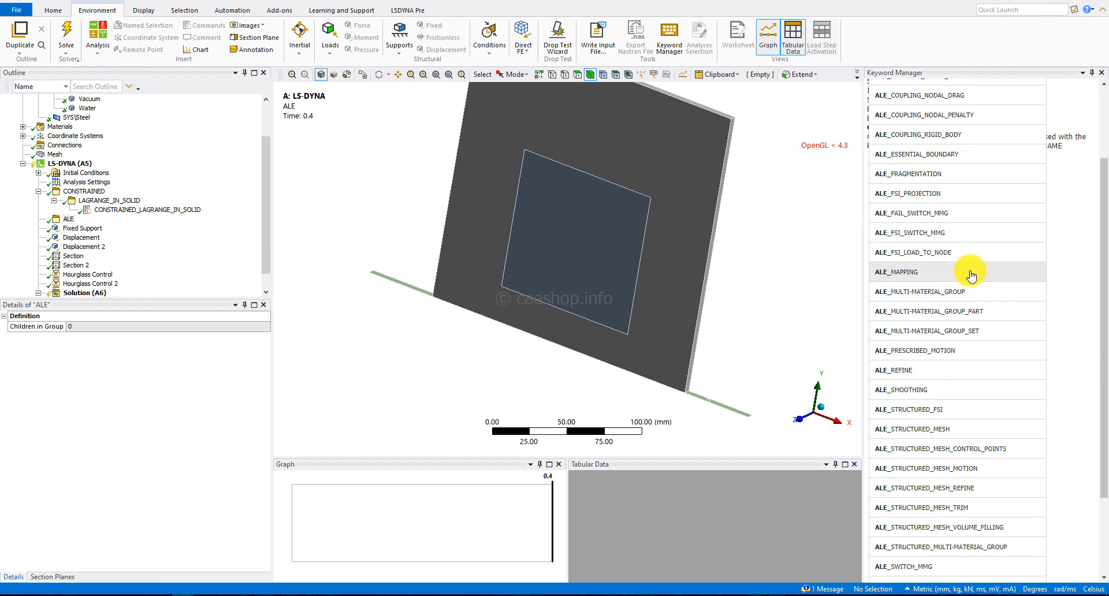
{"action": "scroll", "coordinate": [971, 276], "scroll_direction": "down", "scroll_amount": 3}
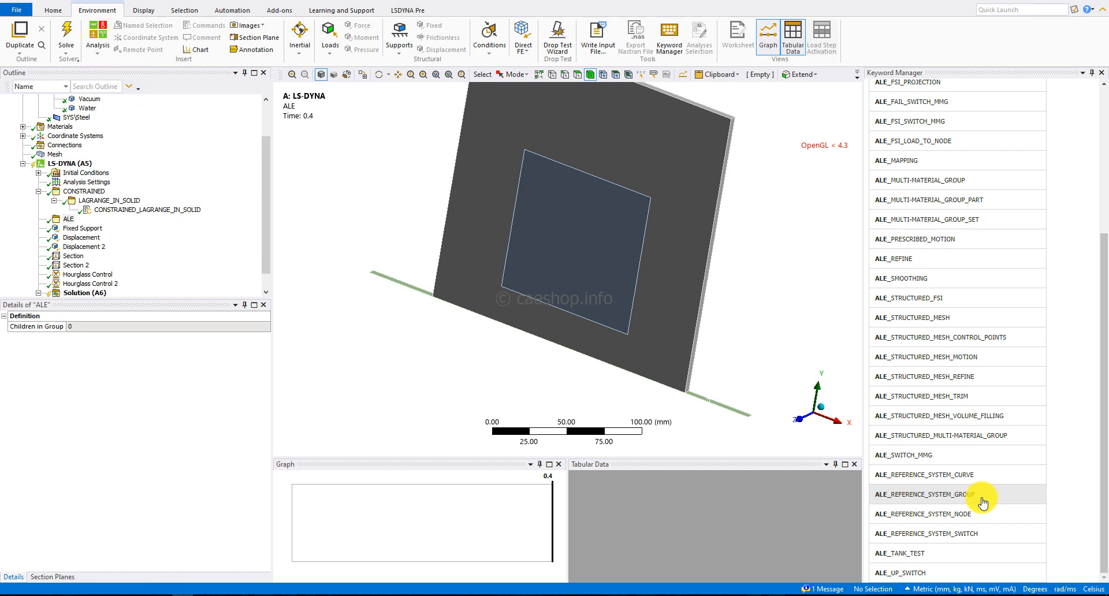
{"action": "left_click", "coordinate": [927, 495]}
{"action": "scroll", "coordinate": [961, 191], "scroll_direction": "up", "scroll_amount": 3}
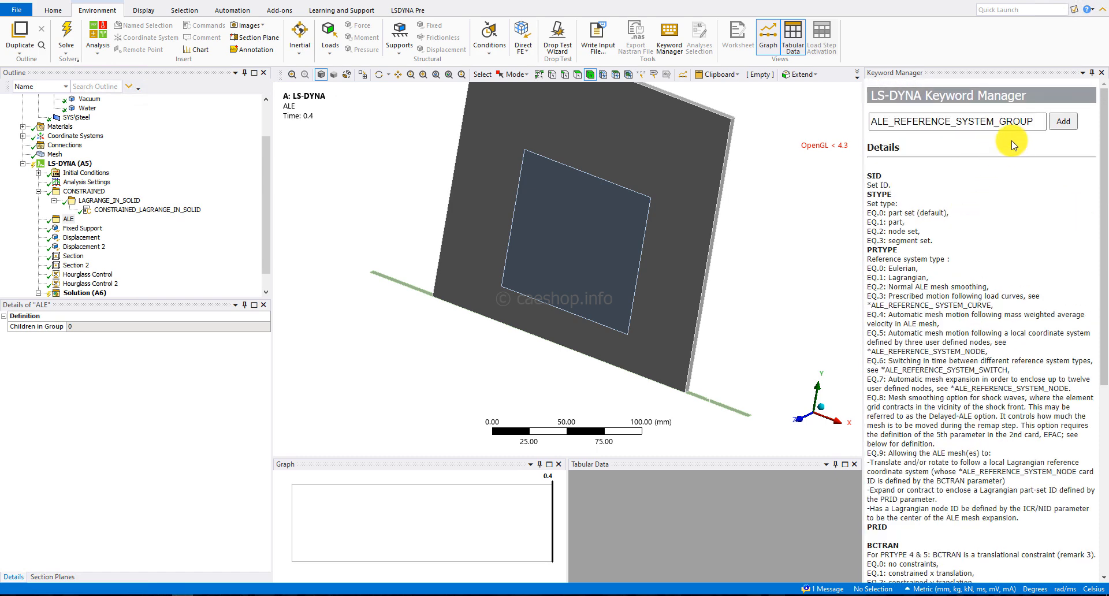
{"action": "left_click", "coordinate": [1059, 120]}
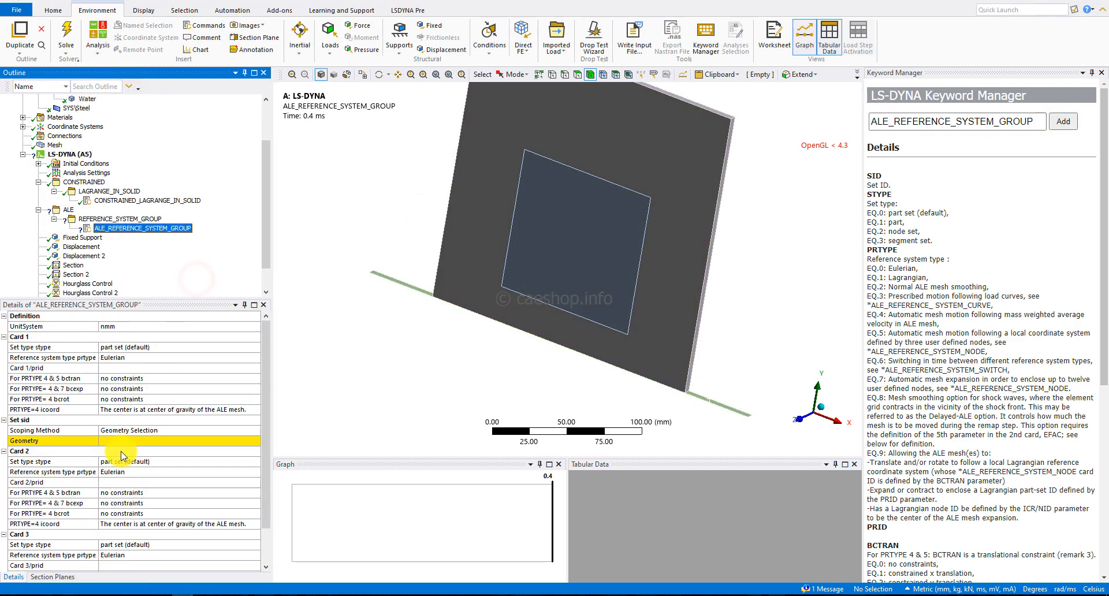
Scope Set sid to the Vacuum and Water bodies and set the Card 1 reference system type to automatic mesh motion following mass weighted average velocity.
{"action": "left_click", "coordinate": [123, 444]}
{"action": "left_click", "coordinate": [615, 249]}
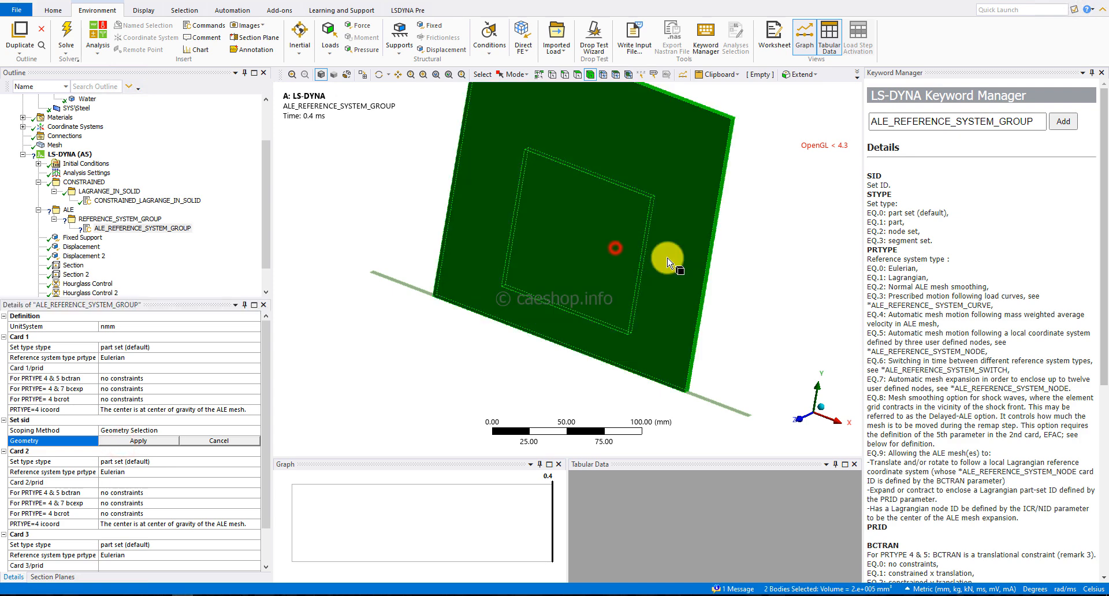
{"action": "left_click", "coordinate": [157, 442]}
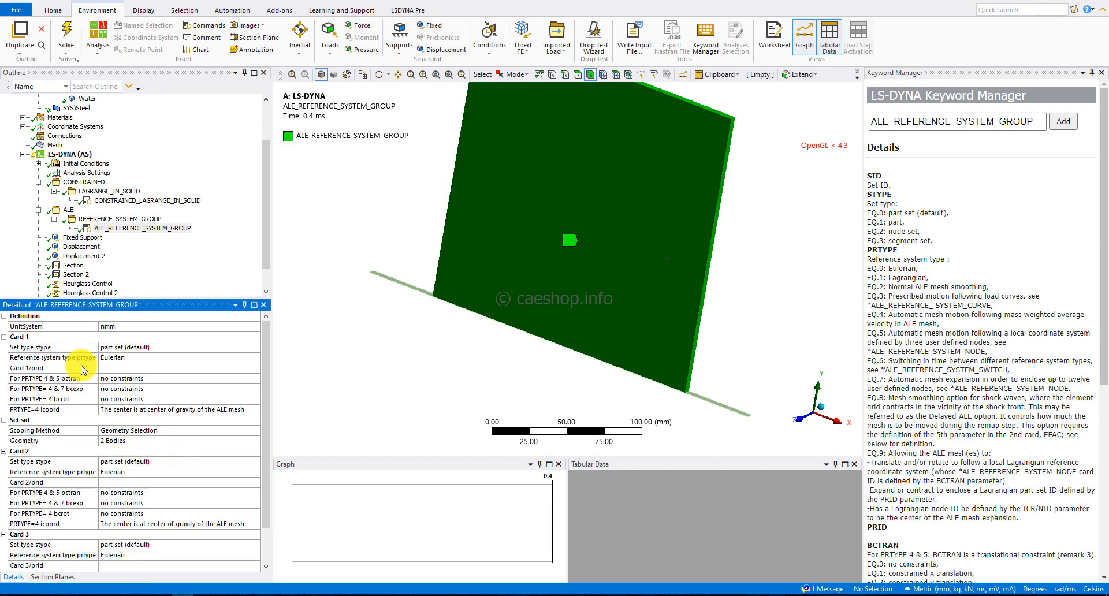
{"action": "left_click", "coordinate": [90, 358]}
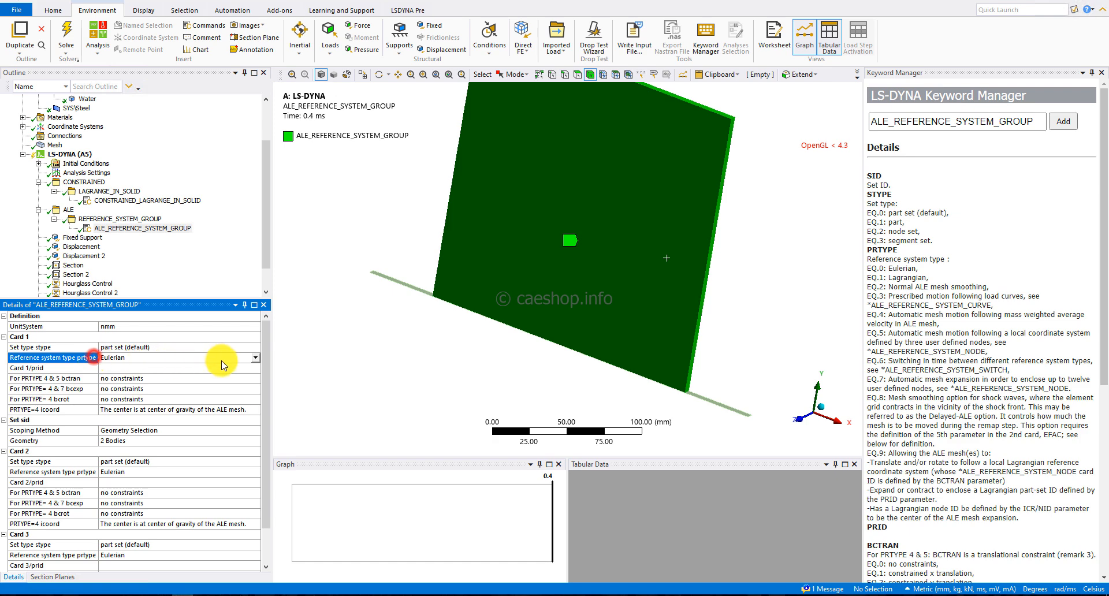
{"action": "left_click", "coordinate": [256, 358]}
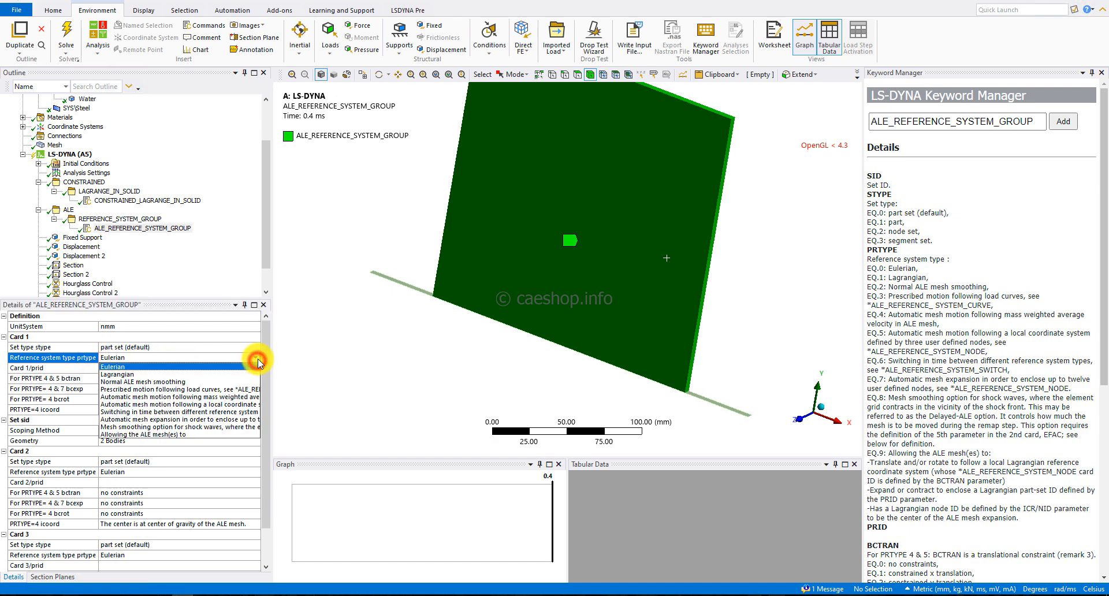
{"action": "left_click", "coordinate": [229, 397]}
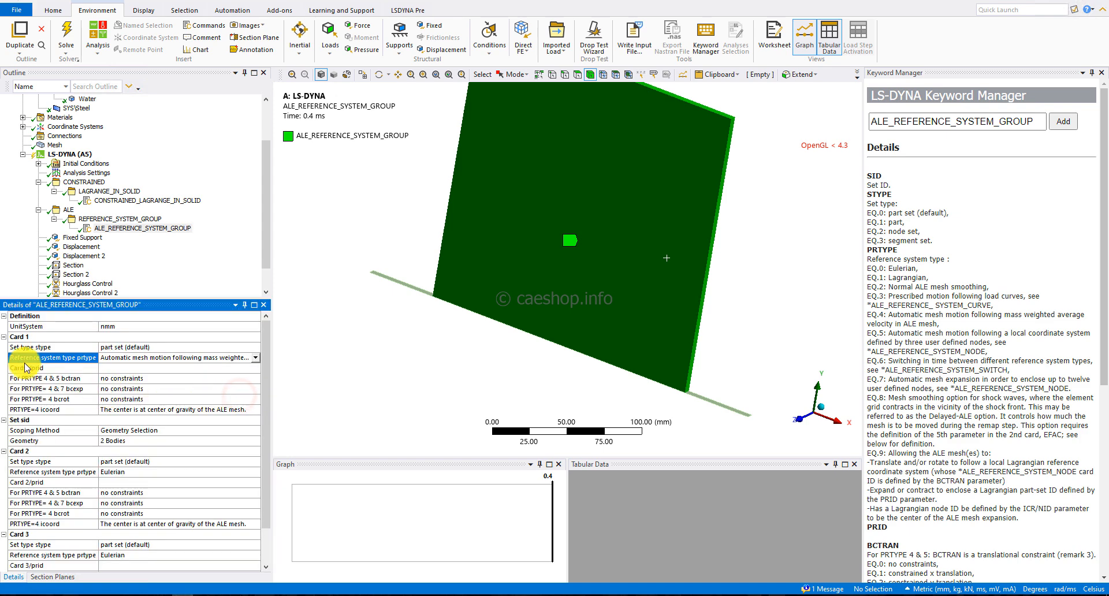
Set the Card 1 bcexp option to constrained x and y expansion and bcrot to constrained x, y, and z rotation.
{"action": "left_click", "coordinate": [58, 379]}
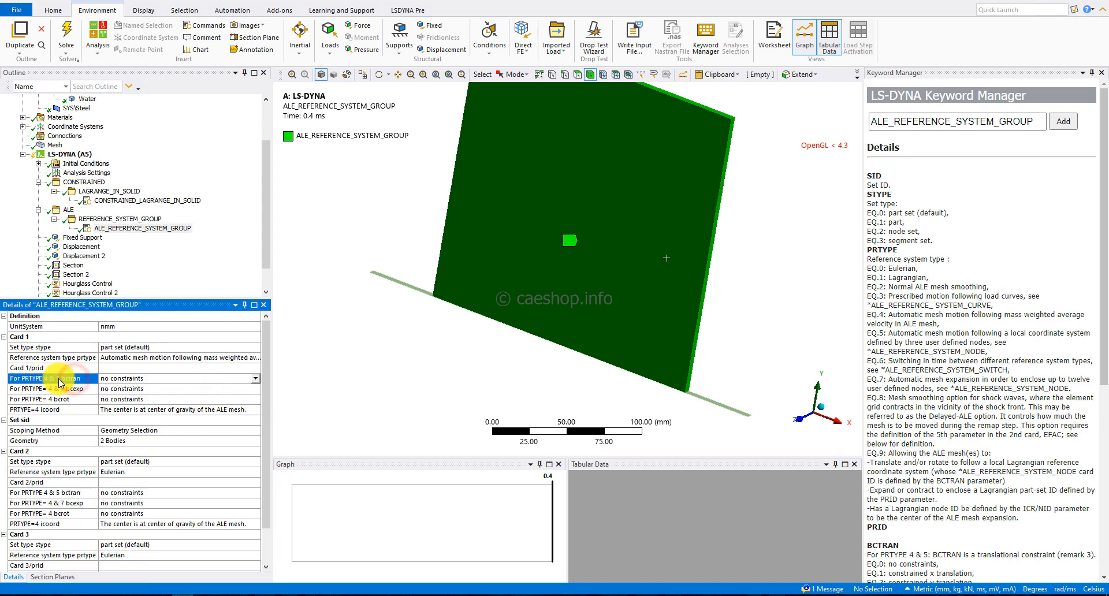
{"action": "left_click", "coordinate": [143, 390]}
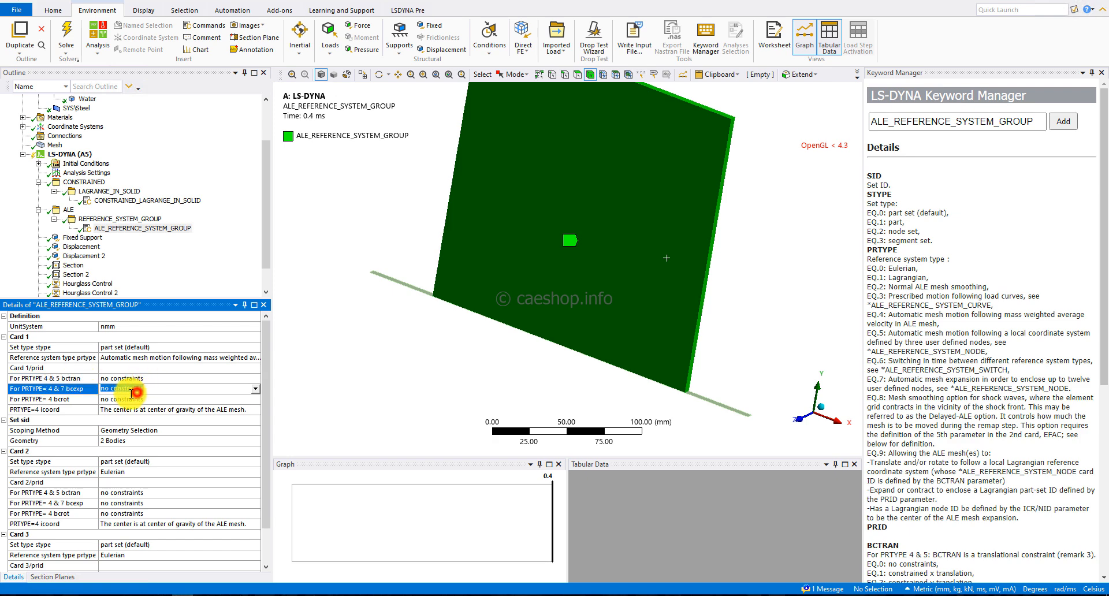
{"action": "left_click", "coordinate": [255, 390]}
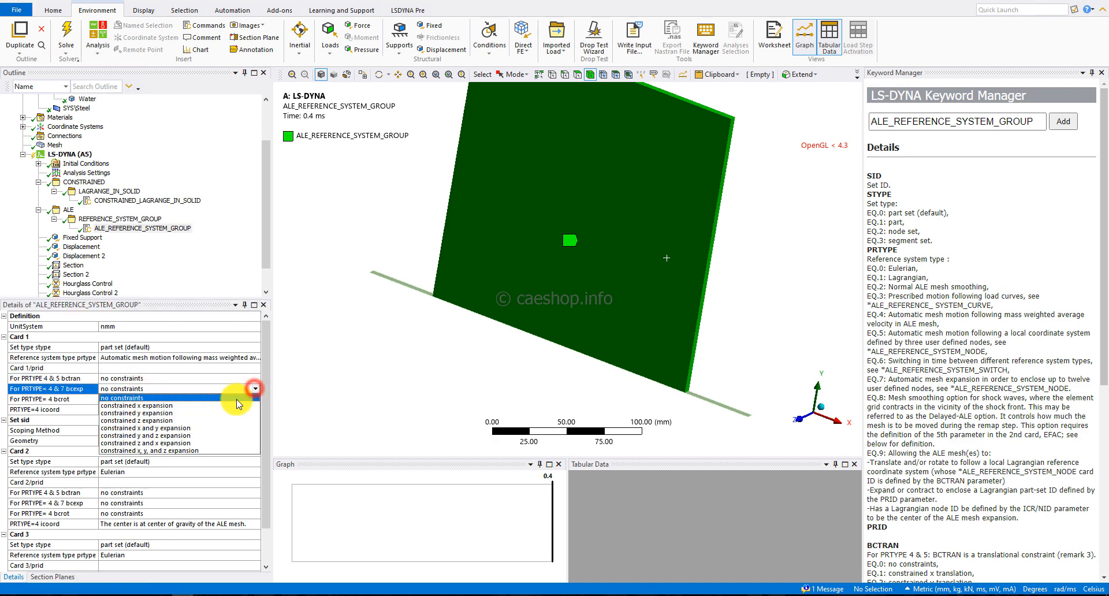
{"action": "left_click", "coordinate": [181, 428]}
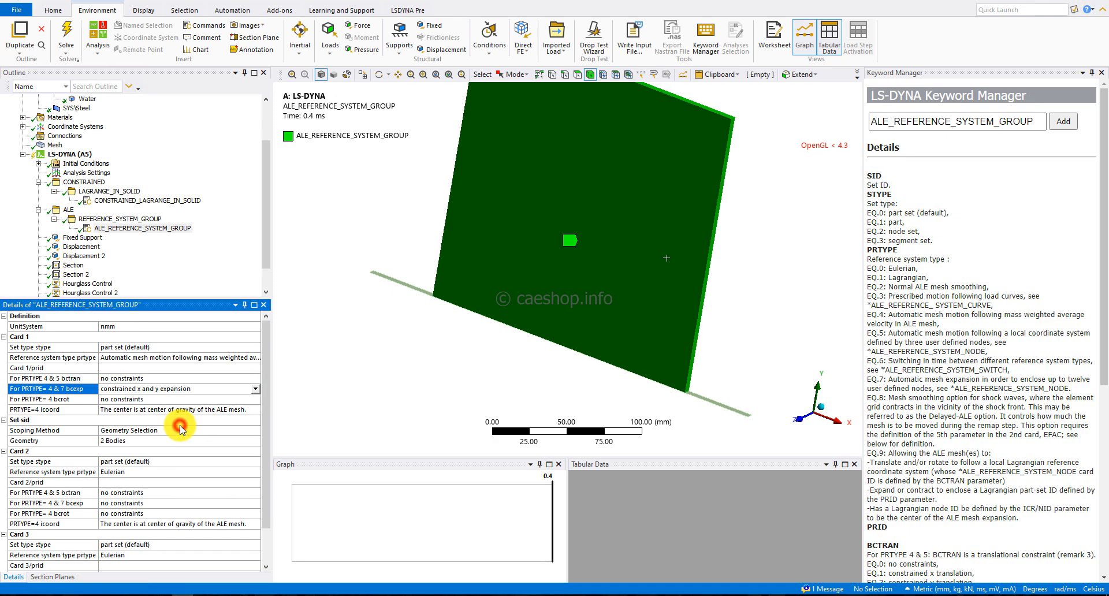
{"action": "left_click", "coordinate": [173, 399]}
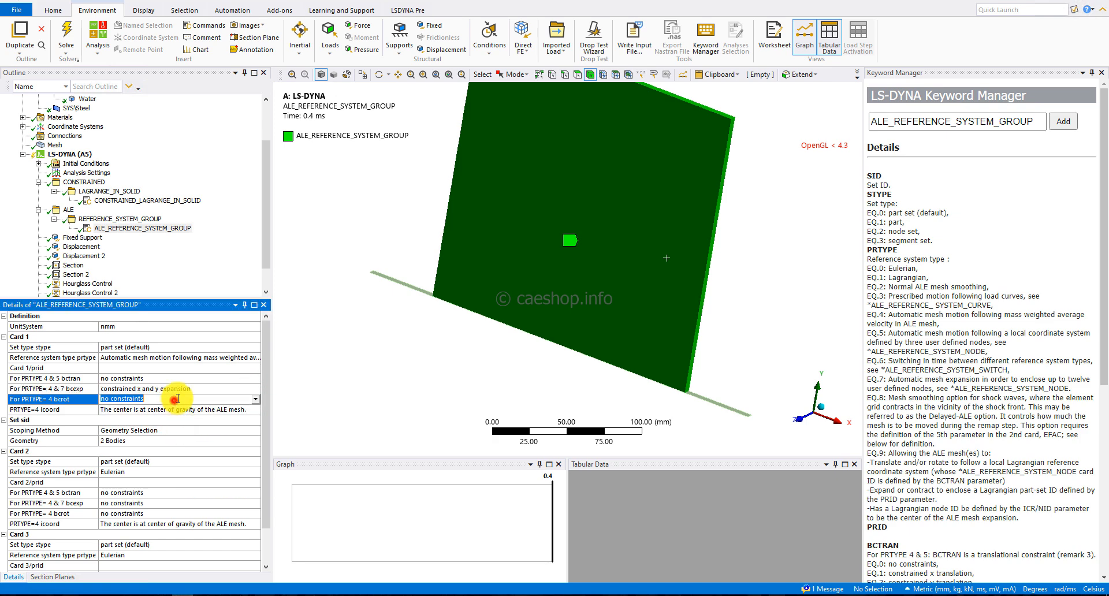
{"action": "left_click", "coordinate": [256, 400]}
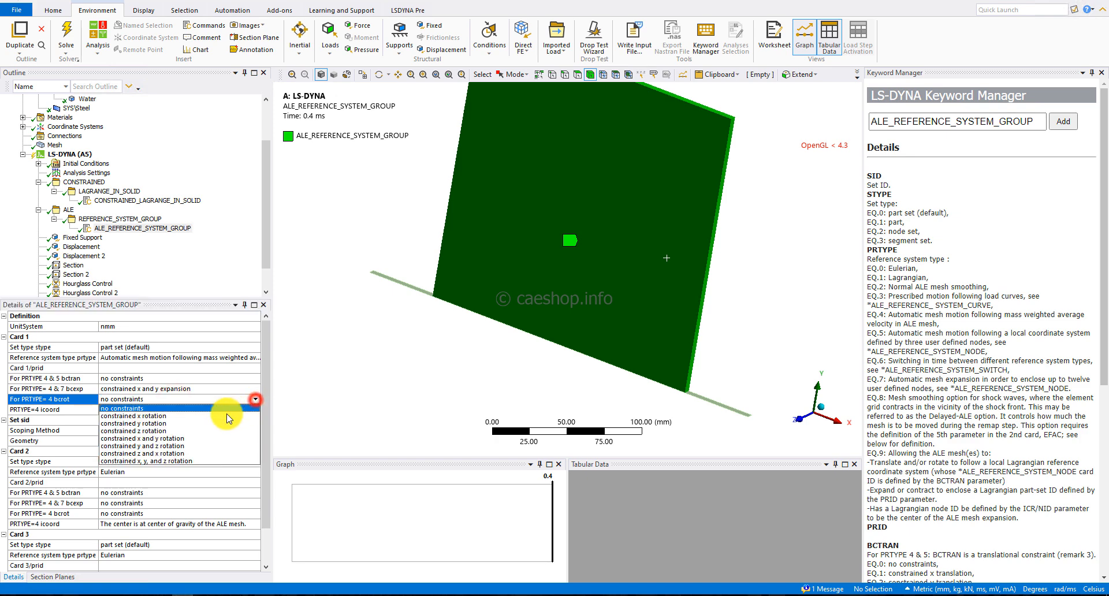
{"action": "left_click", "coordinate": [175, 458]}
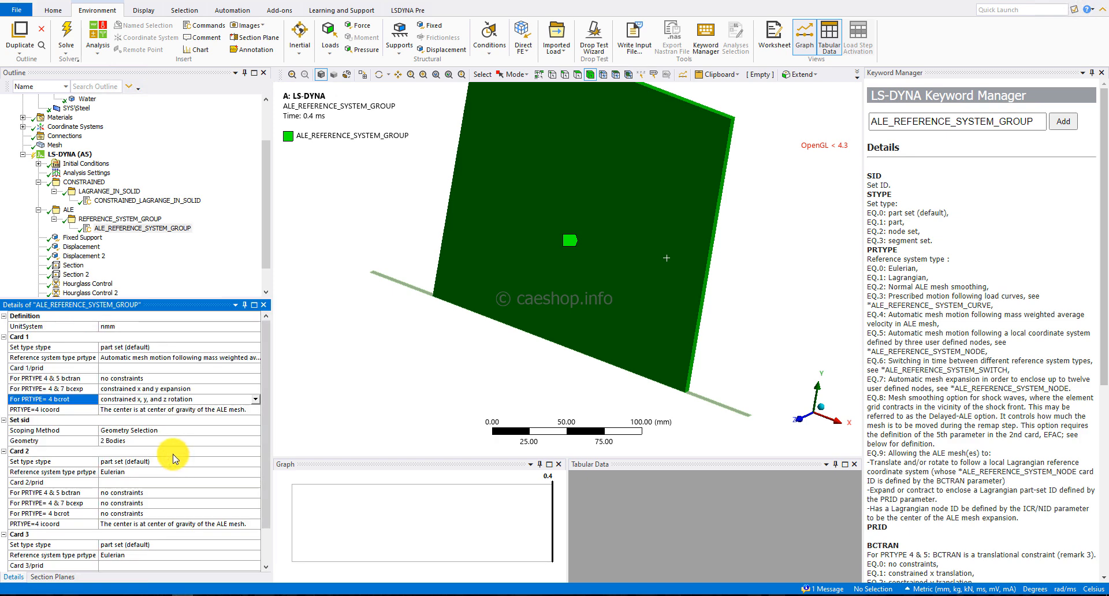
{"action": "scroll", "coordinate": [175, 459], "scroll_direction": "down", "scroll_amount": 1}
{"action": "scroll", "coordinate": [175, 458], "scroll_direction": "up", "scroll_amount": 1}
Solve the LS-DYNA analysis and close the Keyword Manager.
{"action": "left_click", "coordinate": [183, 269]}
{"action": "scroll", "coordinate": [182, 268], "scroll_direction": "down", "scroll_amount": 1}
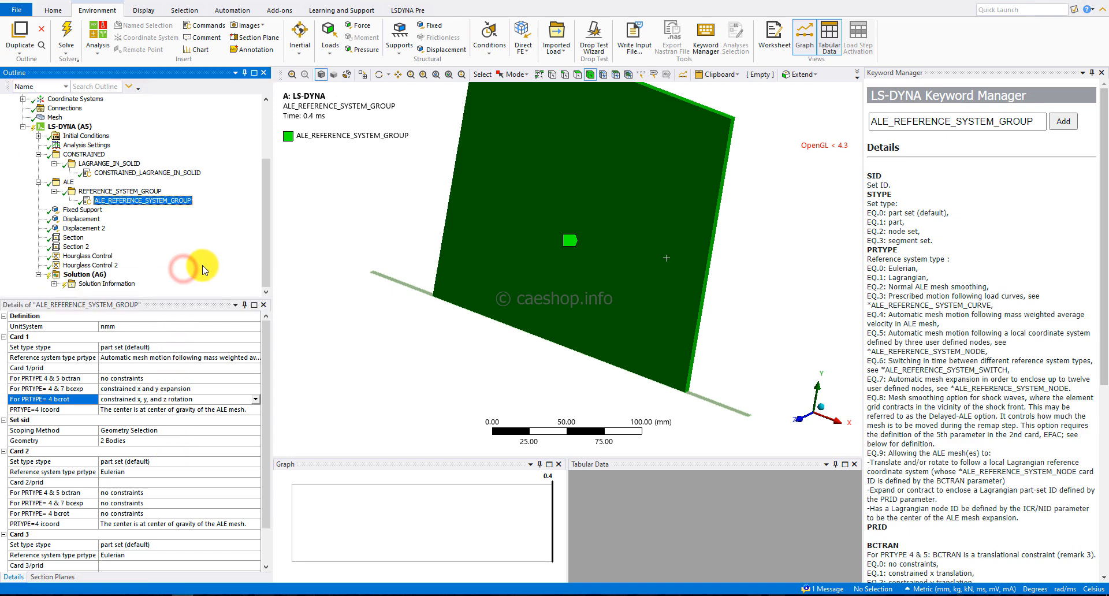
{"action": "left_click", "coordinate": [81, 275]}
{"action": "right_click", "coordinate": [87, 274]}
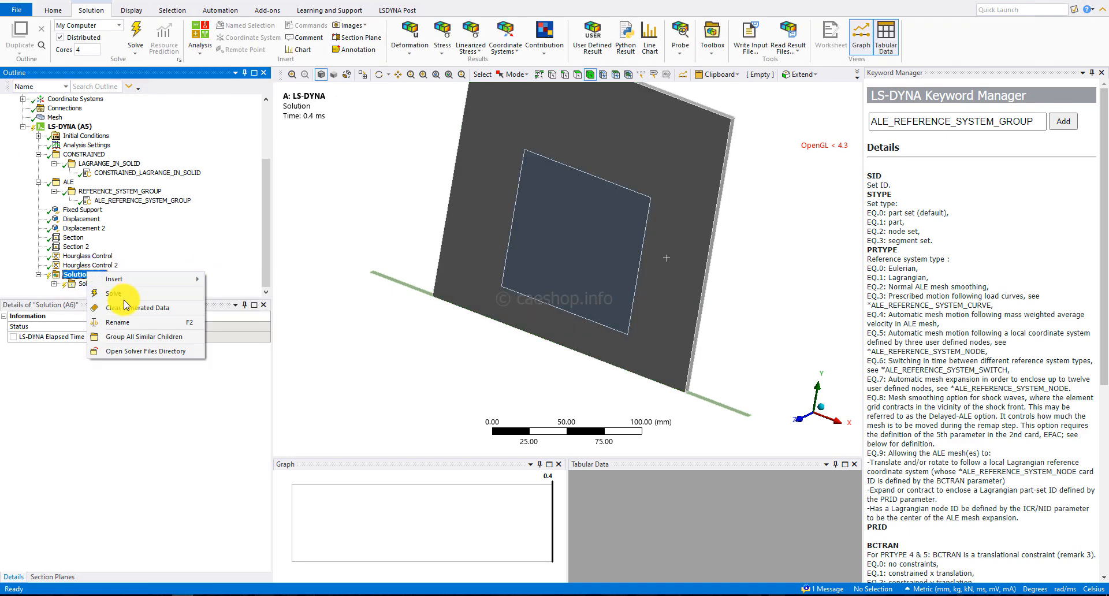
{"action": "left_click", "coordinate": [119, 294]}
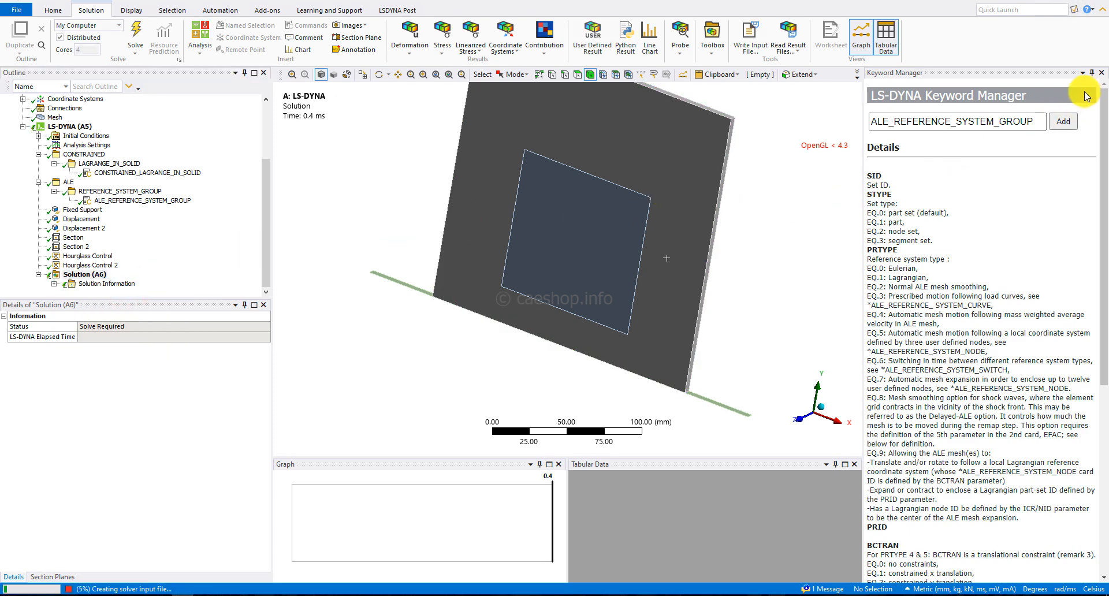
{"action": "left_click", "coordinate": [1101, 74]}
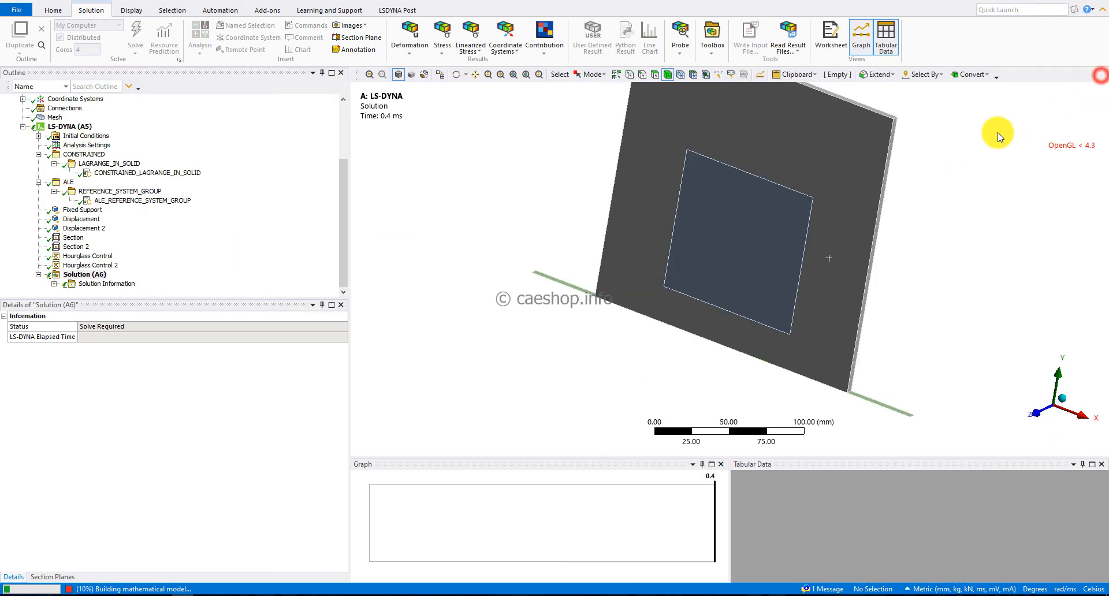
Insert a Total Deformation result for all bodies under the Solution.
{"action": "left_click", "coordinate": [248, 261]}
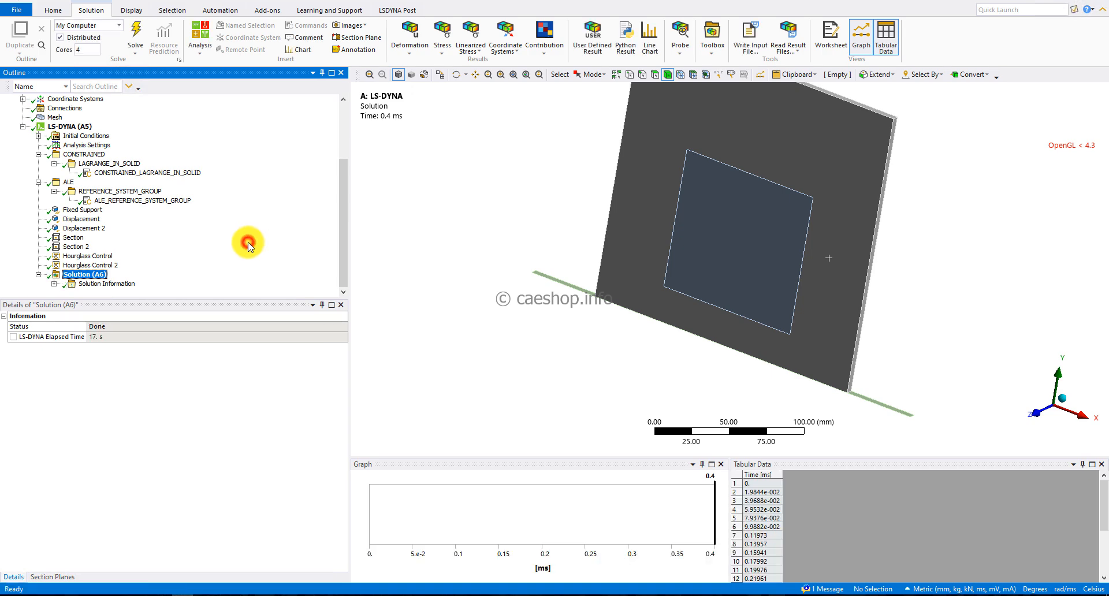
{"action": "right_click", "coordinate": [106, 281]}
{"action": "mouse_move", "coordinate": [173, 283]}
{"action": "mouse_move", "coordinate": [247, 284]}
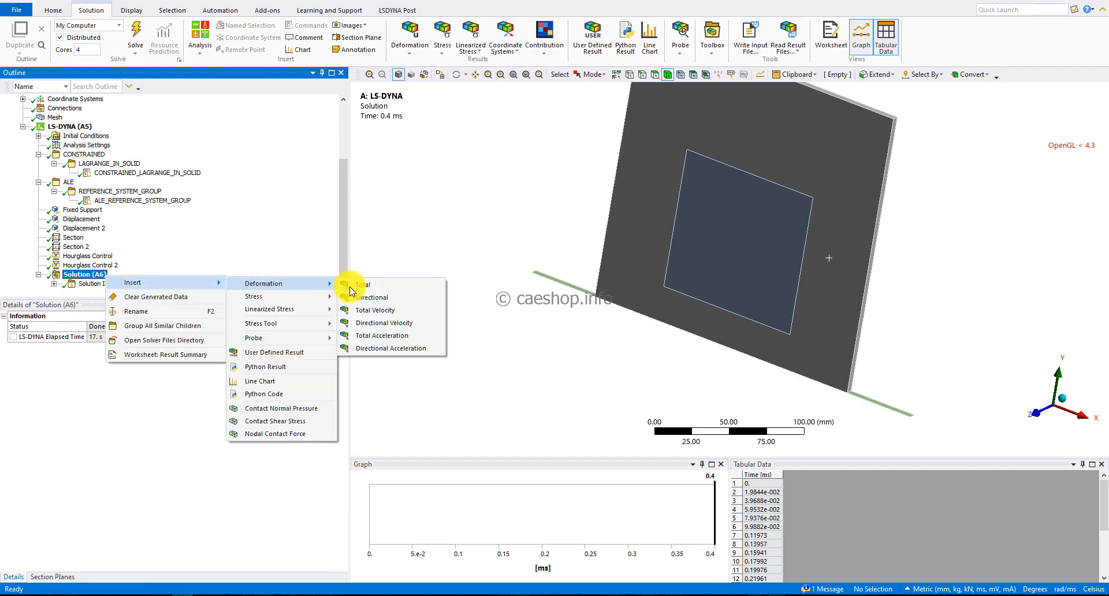
{"action": "left_click", "coordinate": [358, 284]}
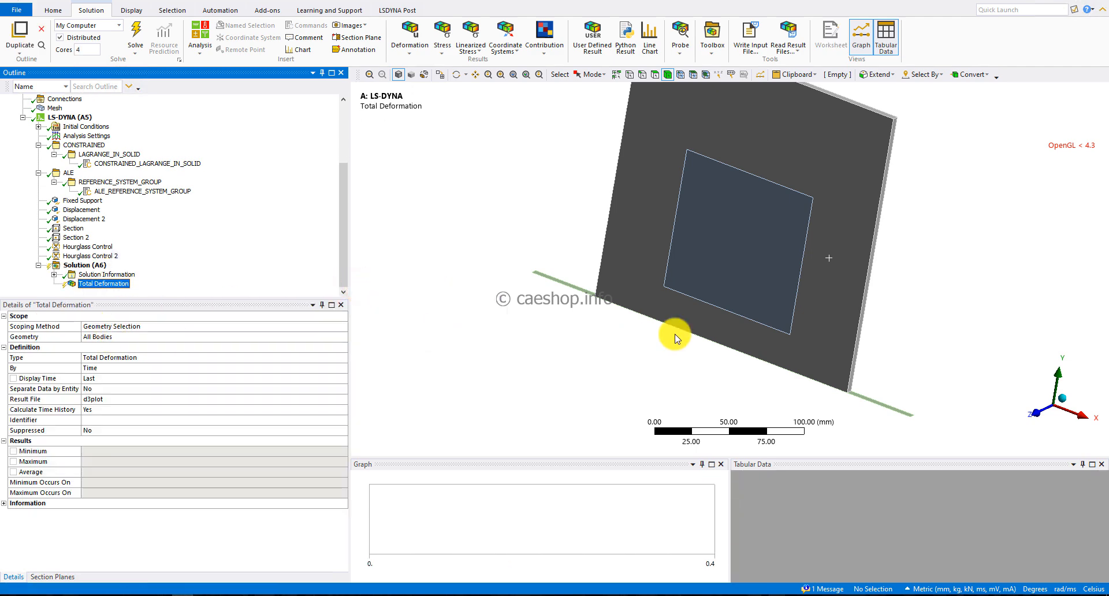
Insert a second Total Deformation result scoped to only the Steel body and evaluate all results.
{"action": "left_click", "coordinate": [97, 266]}
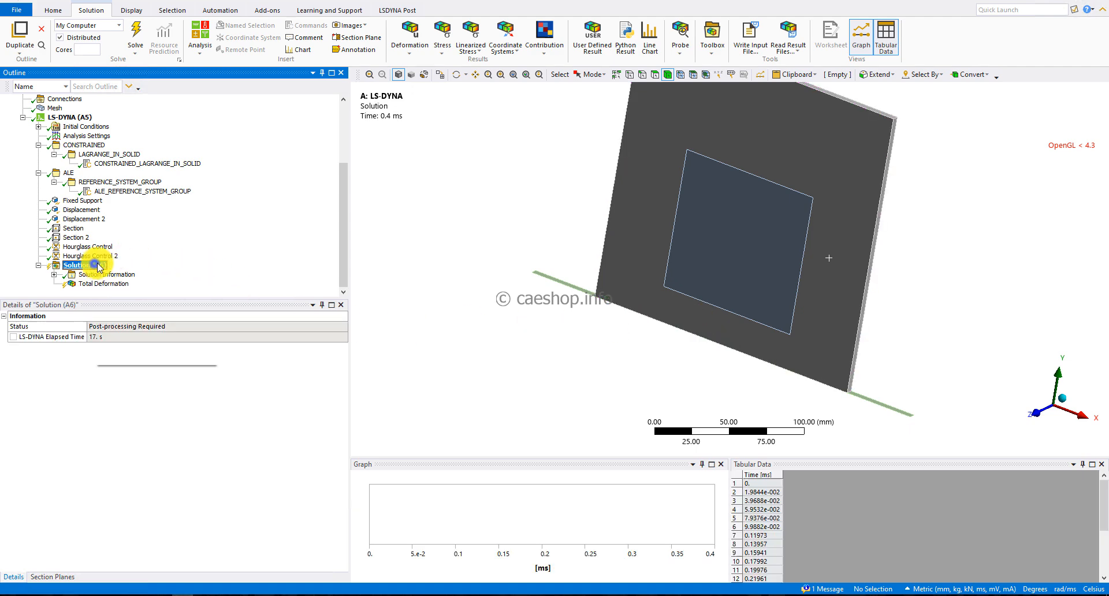
{"action": "right_click", "coordinate": [100, 267]}
{"action": "mouse_move", "coordinate": [173, 271]}
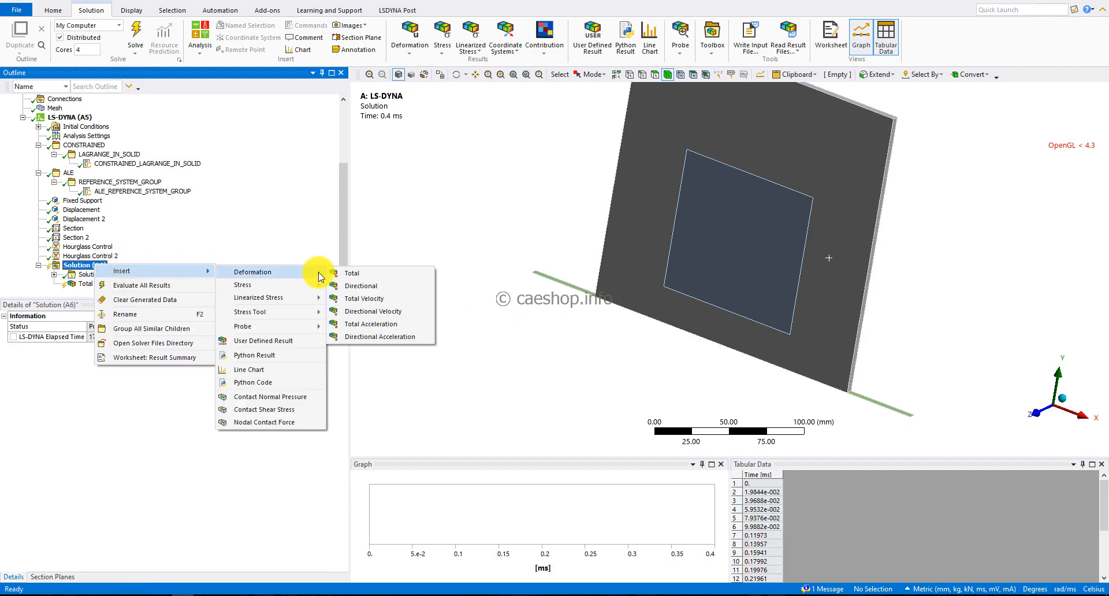
{"action": "left_click", "coordinate": [350, 274]}
{"action": "left_click", "coordinate": [552, 279]}
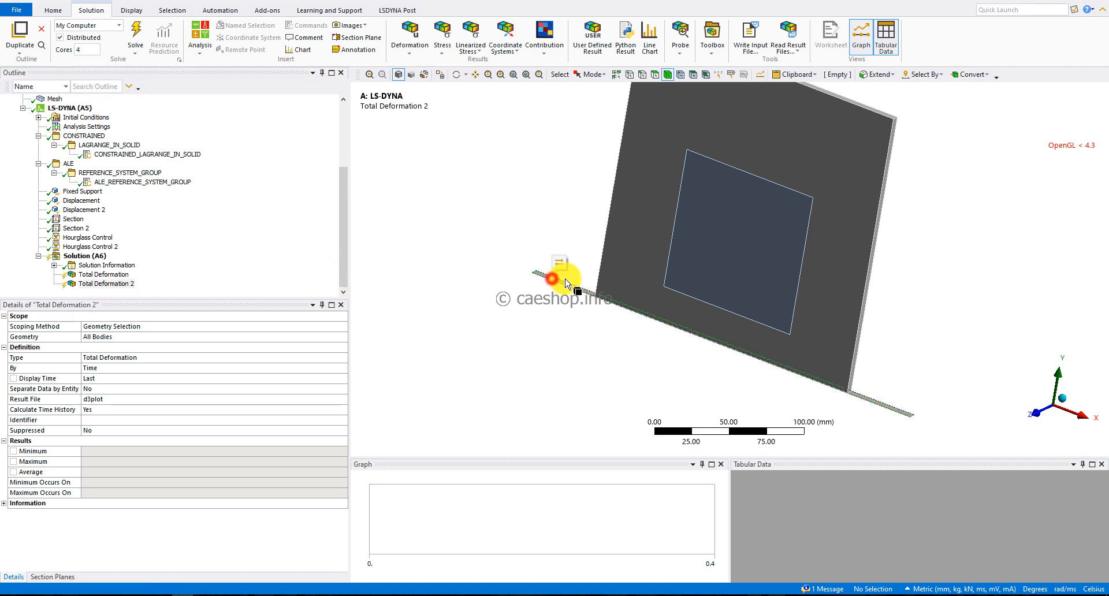
{"action": "left_click", "coordinate": [141, 337]}
{"action": "left_click", "coordinate": [137, 336]}
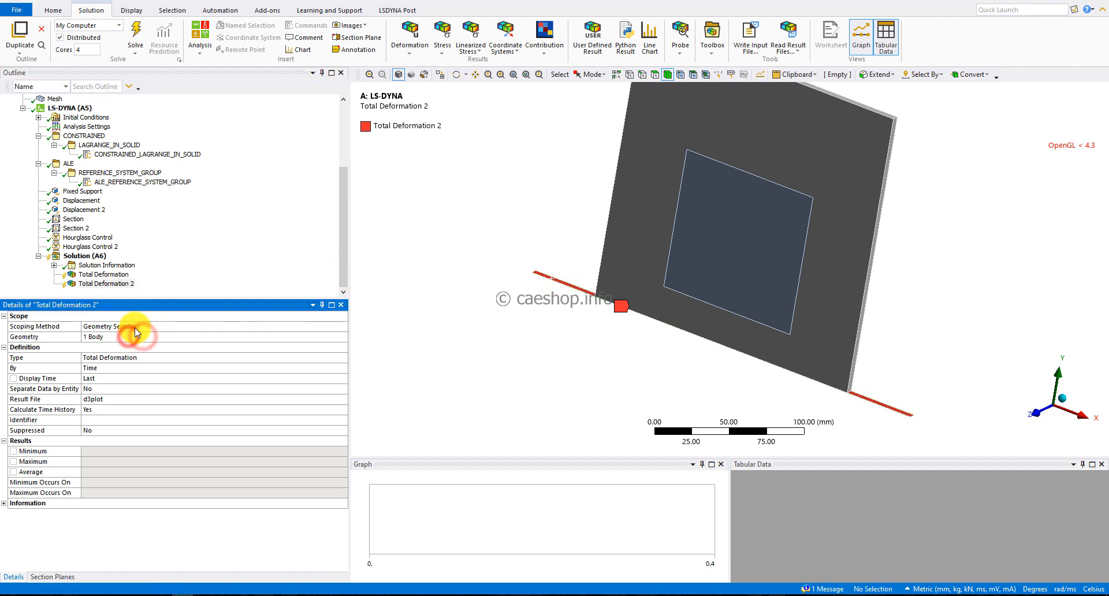
{"action": "right_click", "coordinate": [183, 240]}
{"action": "left_click", "coordinate": [217, 281]}
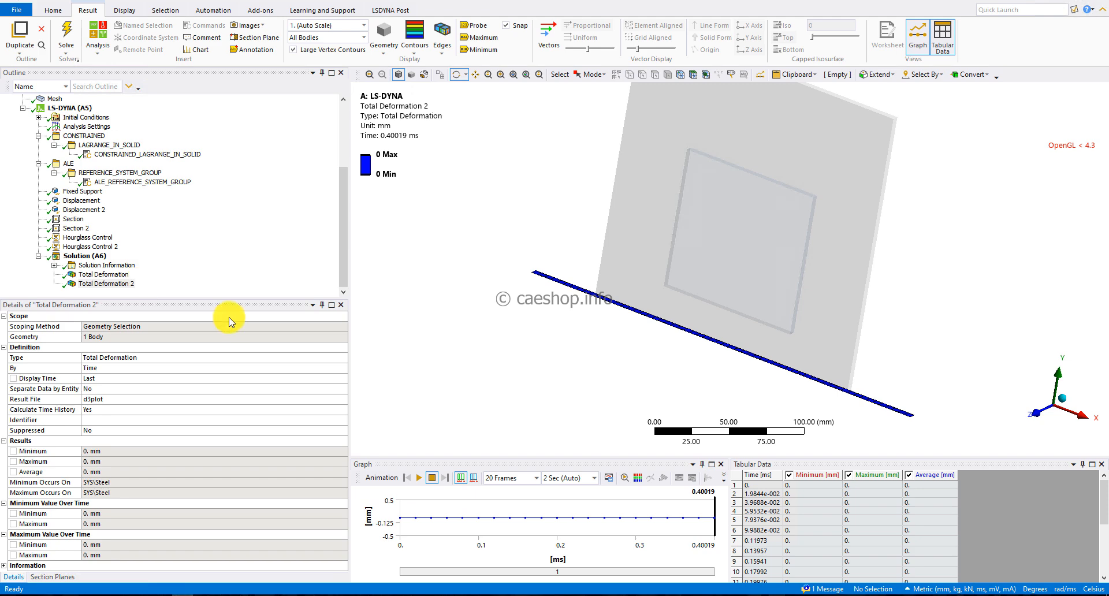
Play the animation of the Steel body's total deformation and examine its motion over time.
{"action": "left_click", "coordinate": [418, 479]}
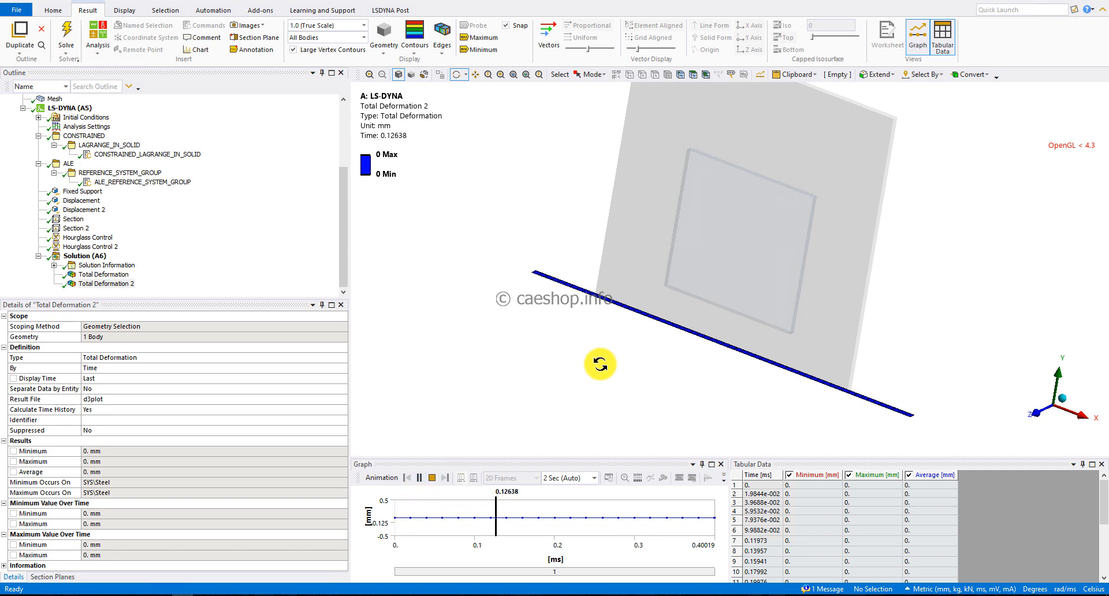
{"action": "left_click", "coordinate": [592, 327]}
{"action": "scroll", "coordinate": [592, 327], "scroll_direction": "down", "scroll_amount": 8}
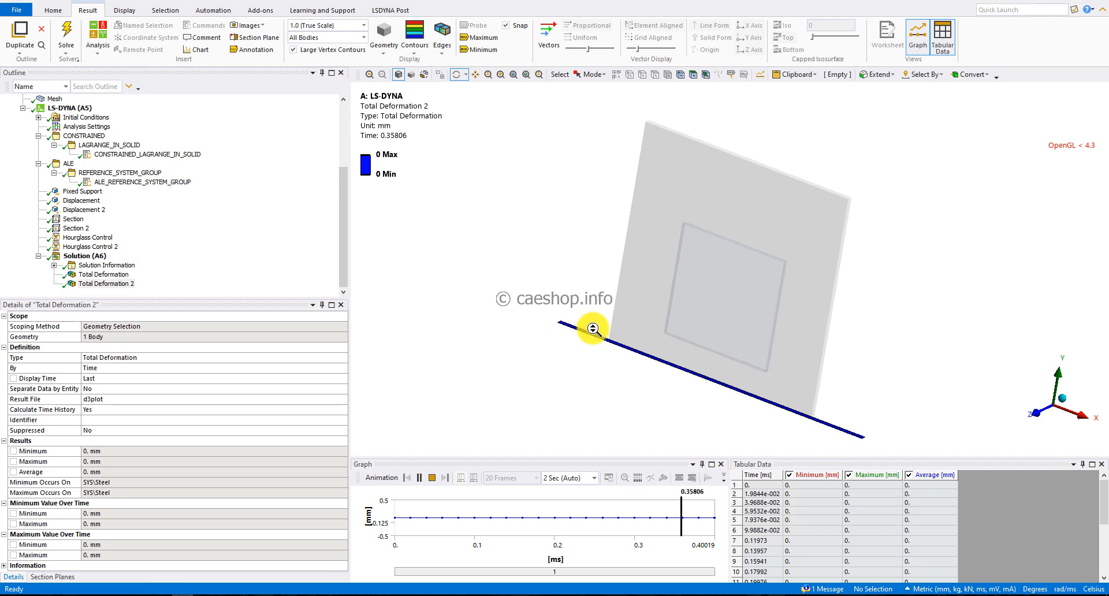
{"action": "scroll", "coordinate": [586, 322], "scroll_direction": "up", "scroll_amount": 3}
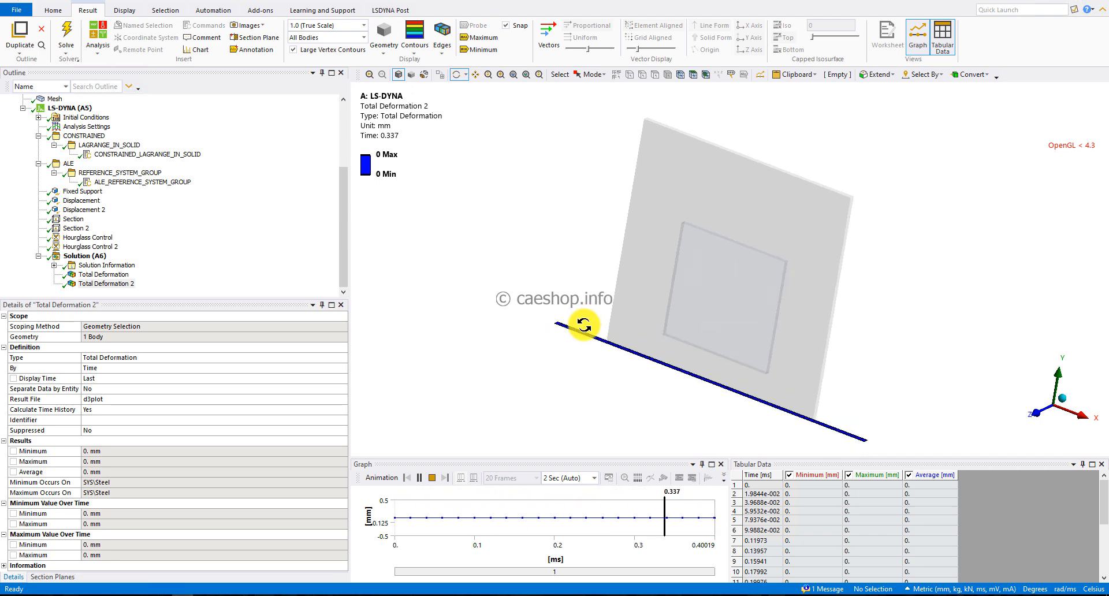
Add a Velocity initial condition and scope it to the Water and Vacuum bodies.
{"action": "left_click", "coordinate": [201, 241]}
{"action": "left_click", "coordinate": [39, 117]}
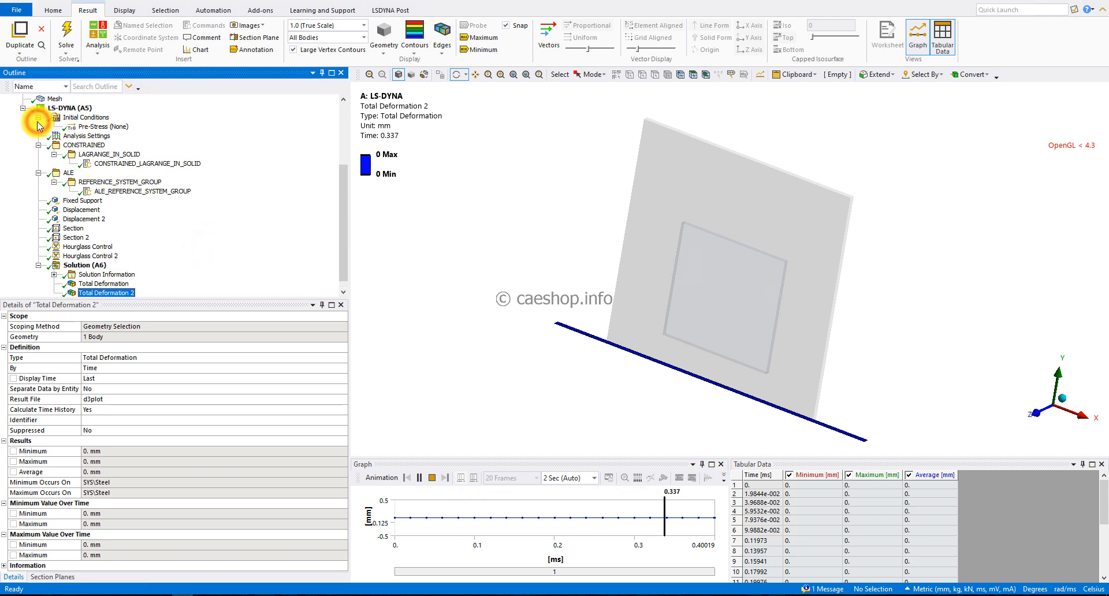
{"action": "left_click", "coordinate": [71, 119]}
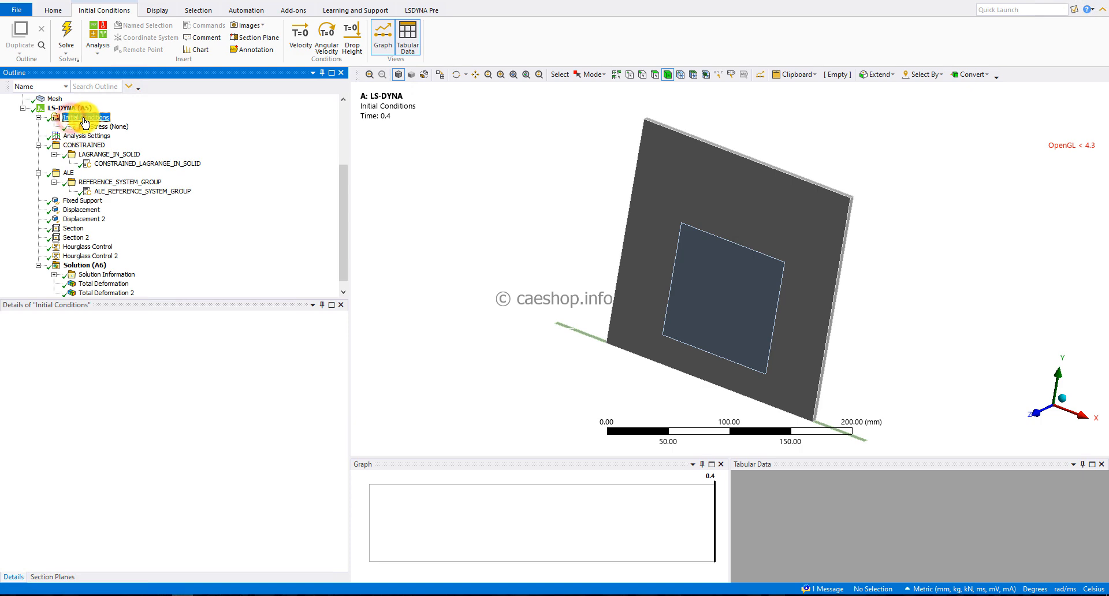
{"action": "right_click", "coordinate": [81, 117]}
{"action": "mouse_move", "coordinate": [116, 126]}
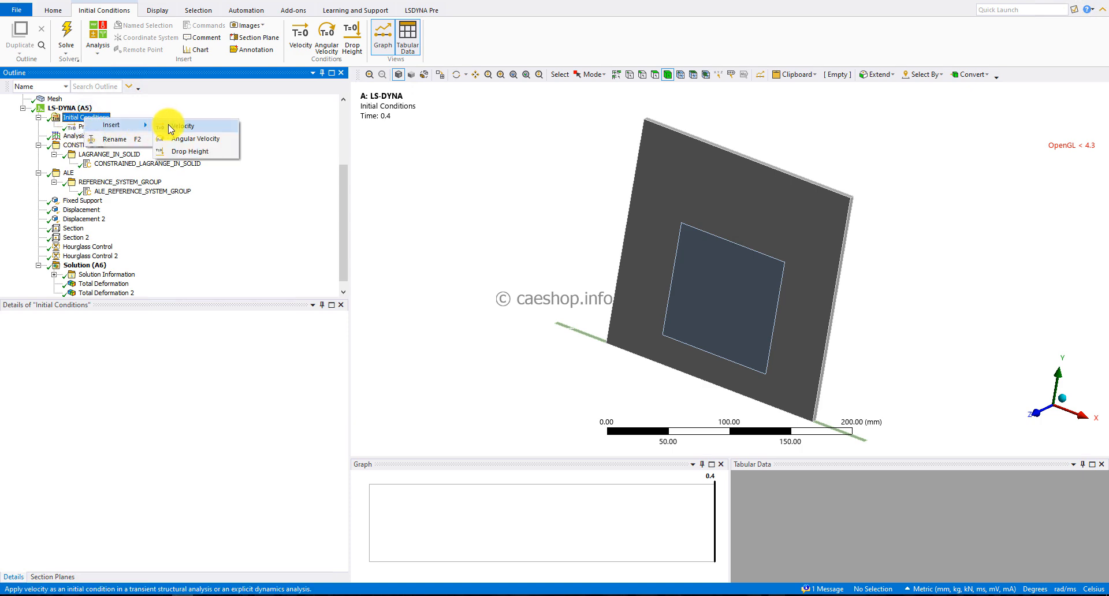
{"action": "left_click", "coordinate": [183, 126]}
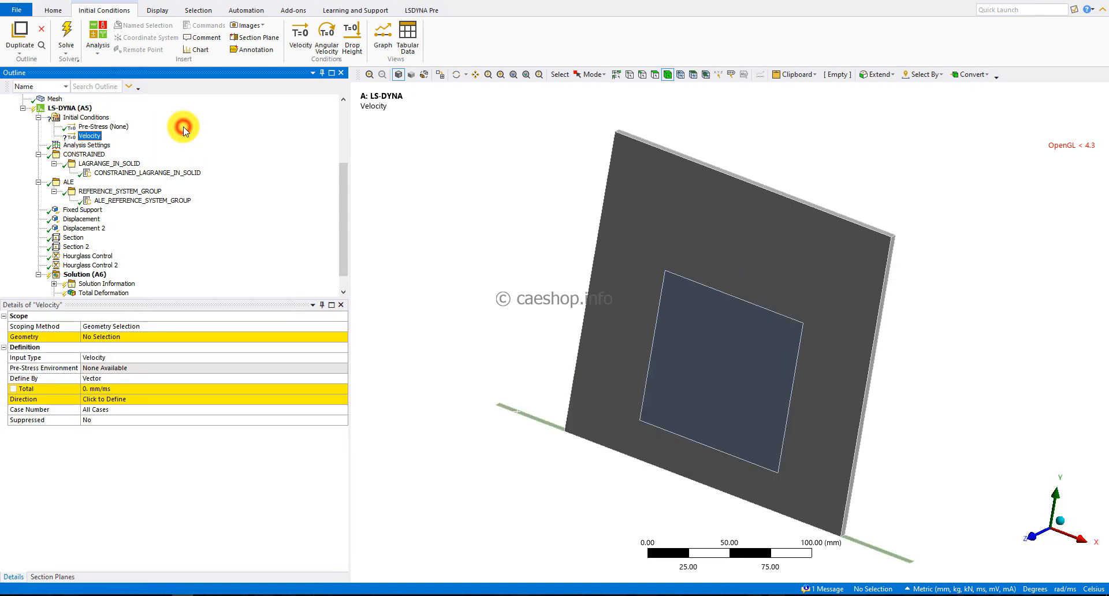
{"action": "left_click", "coordinate": [168, 337]}
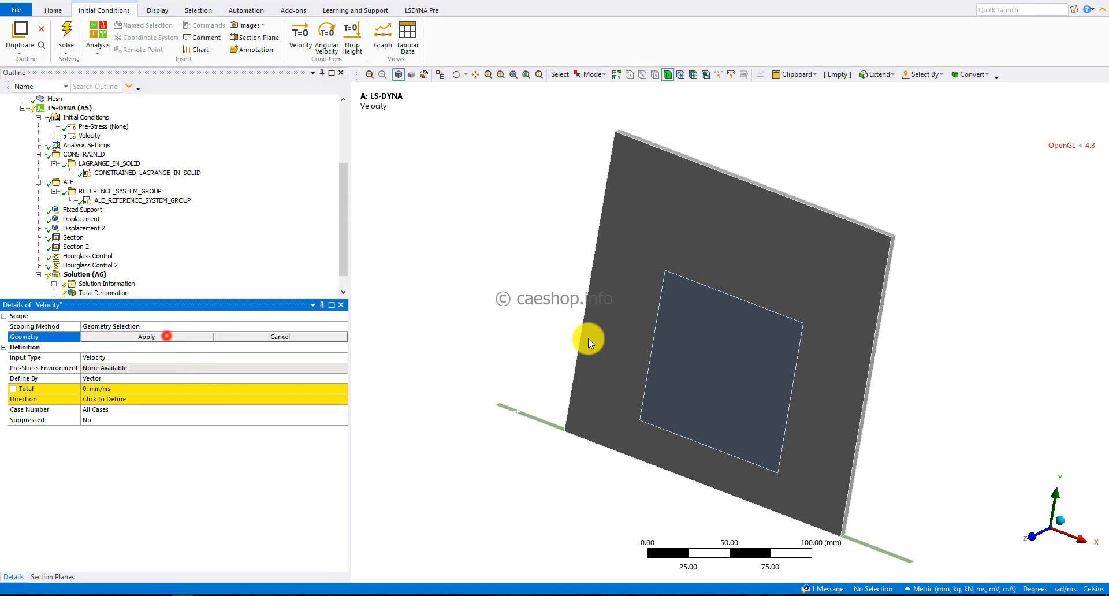
{"action": "left_click", "coordinate": [784, 349]}
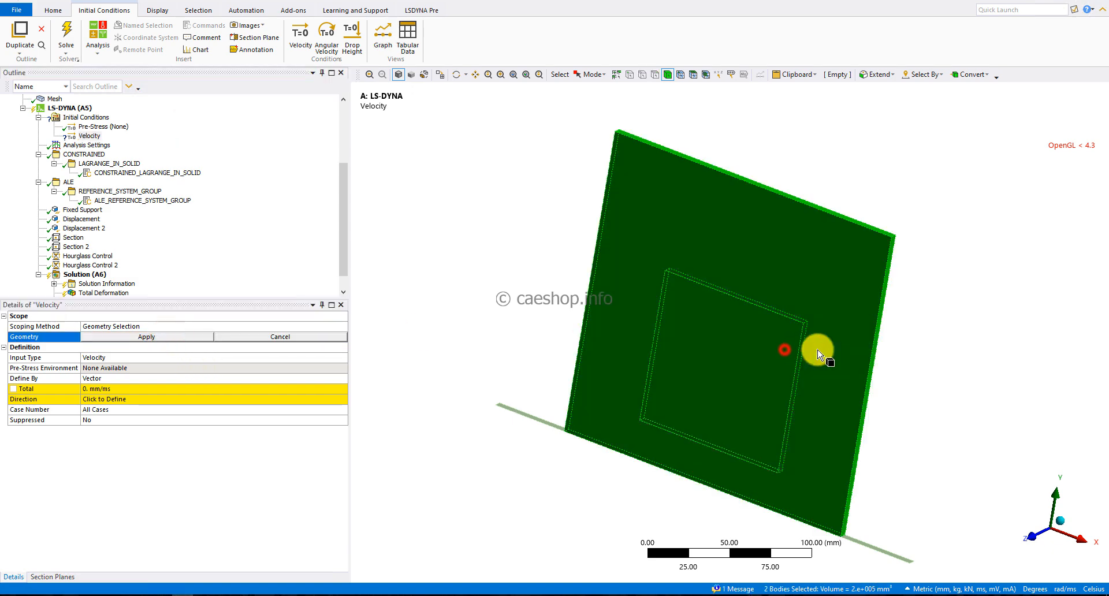
{"action": "left_click", "coordinate": [206, 338]}
Define the initial velocity by components with a Y component of -150 mm/ms.
{"action": "left_click", "coordinate": [132, 379]}
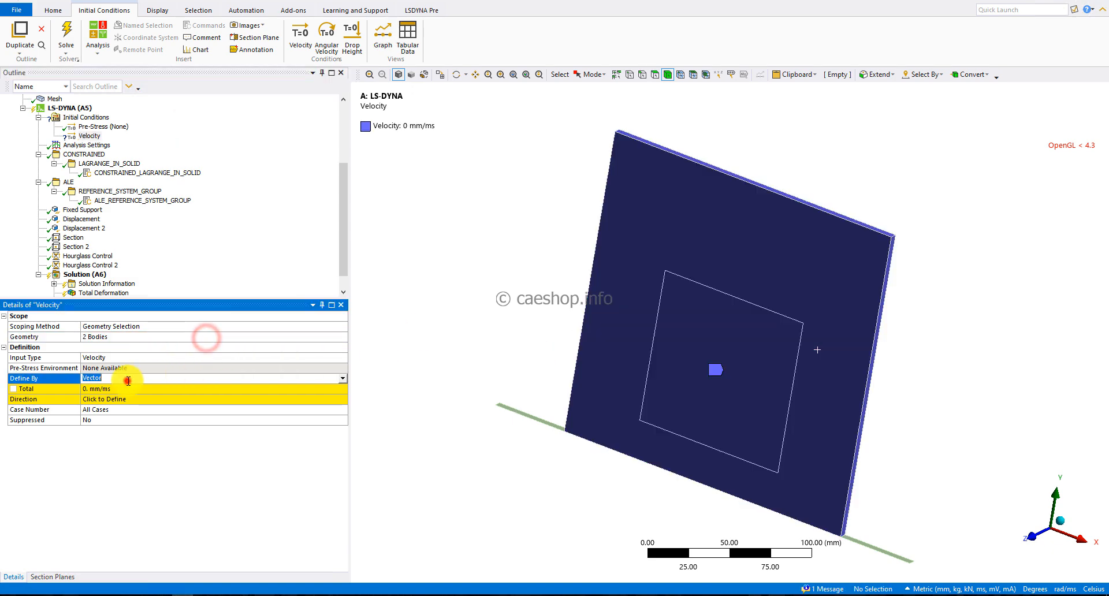
{"action": "left_click", "coordinate": [343, 380]}
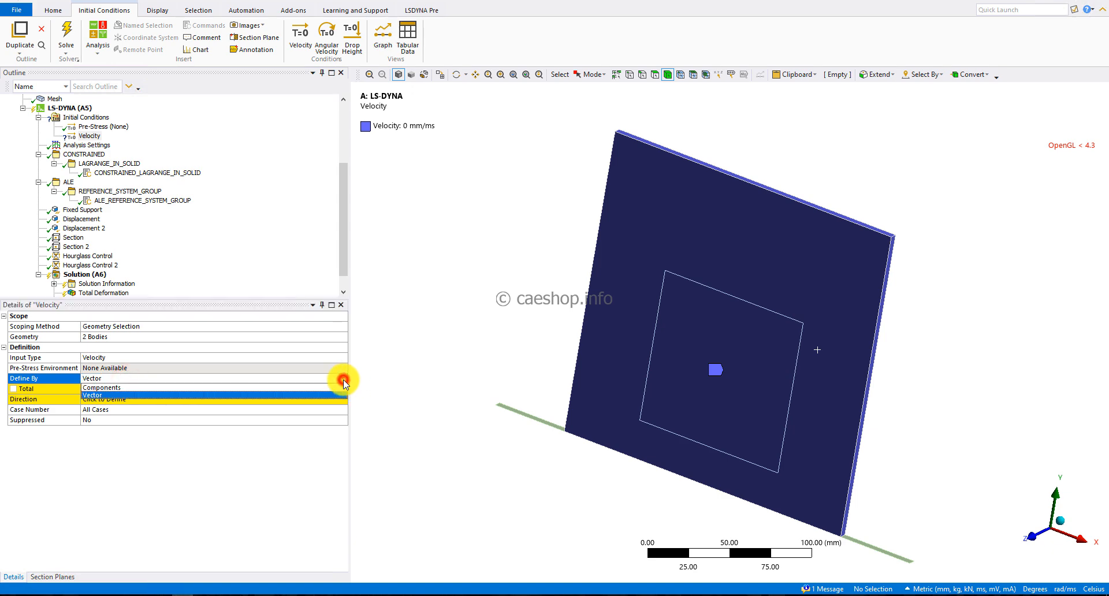
{"action": "left_click", "coordinate": [115, 386]}
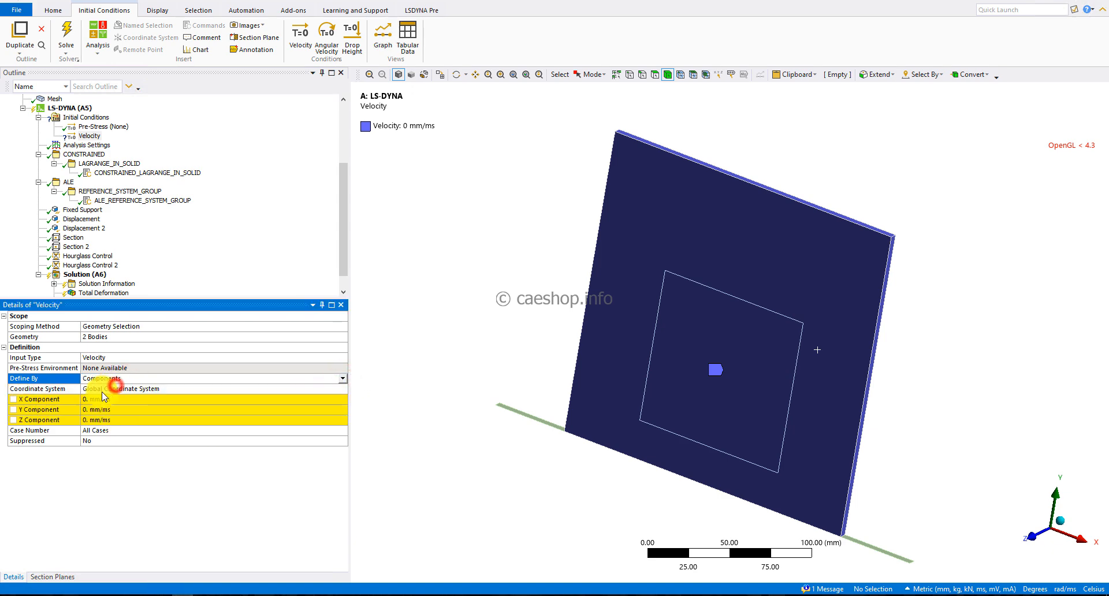
{"action": "left_click", "coordinate": [95, 410]}
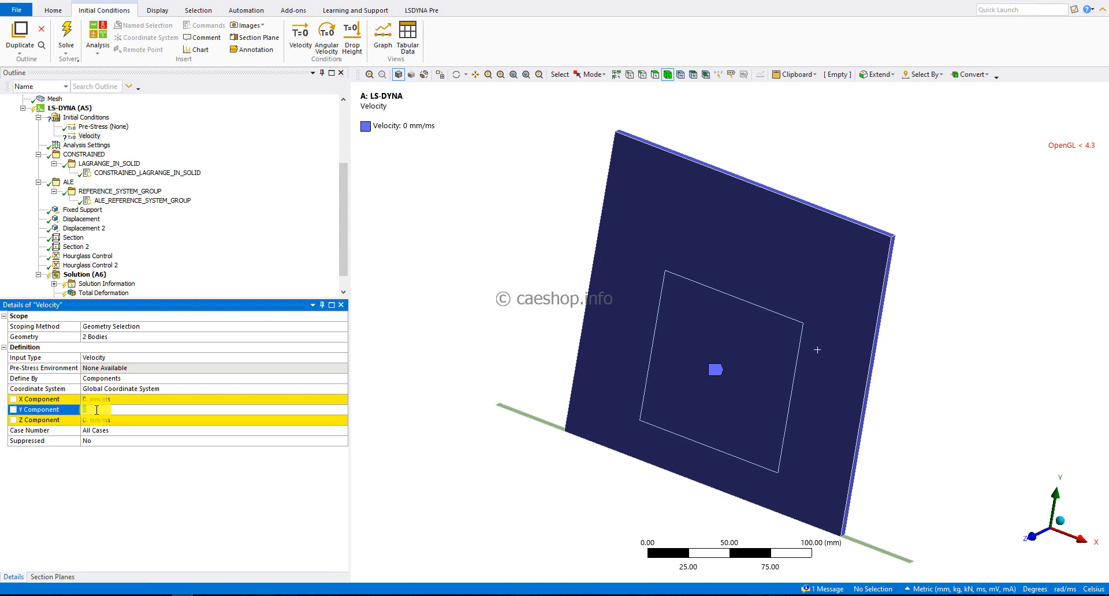
{"action": "type", "text": "-150"}
{"action": "key", "text": "Return"}
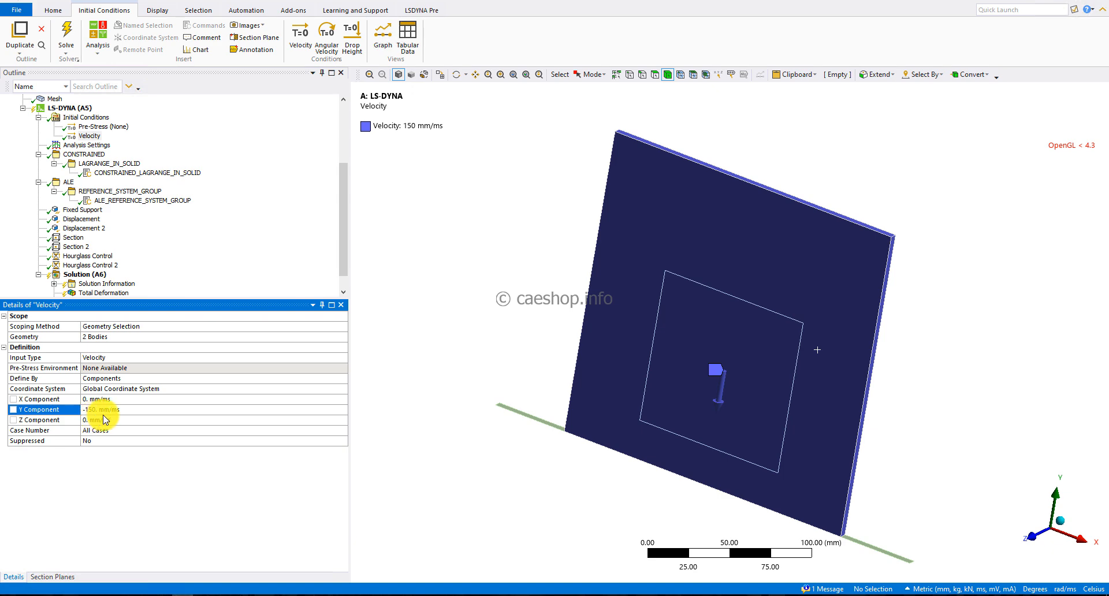
{"action": "left_click", "coordinate": [78, 119]}
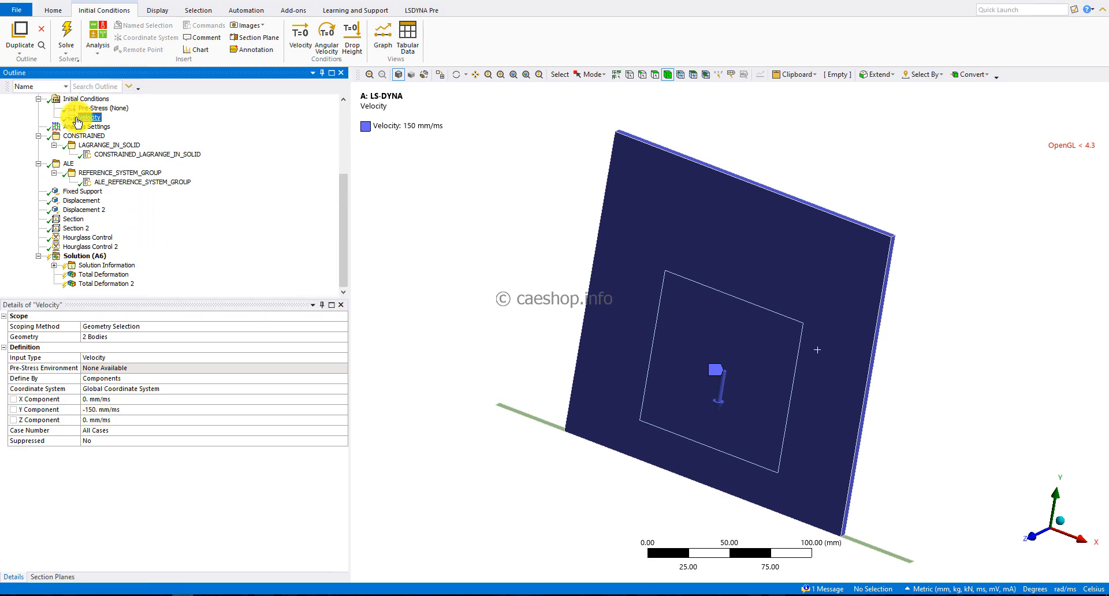
Set the coupling direction of CONSTRAINED_LAGRANGE_IN_SOLID to "The forces are applied in the global directions".
{"action": "left_click", "coordinate": [105, 155]}
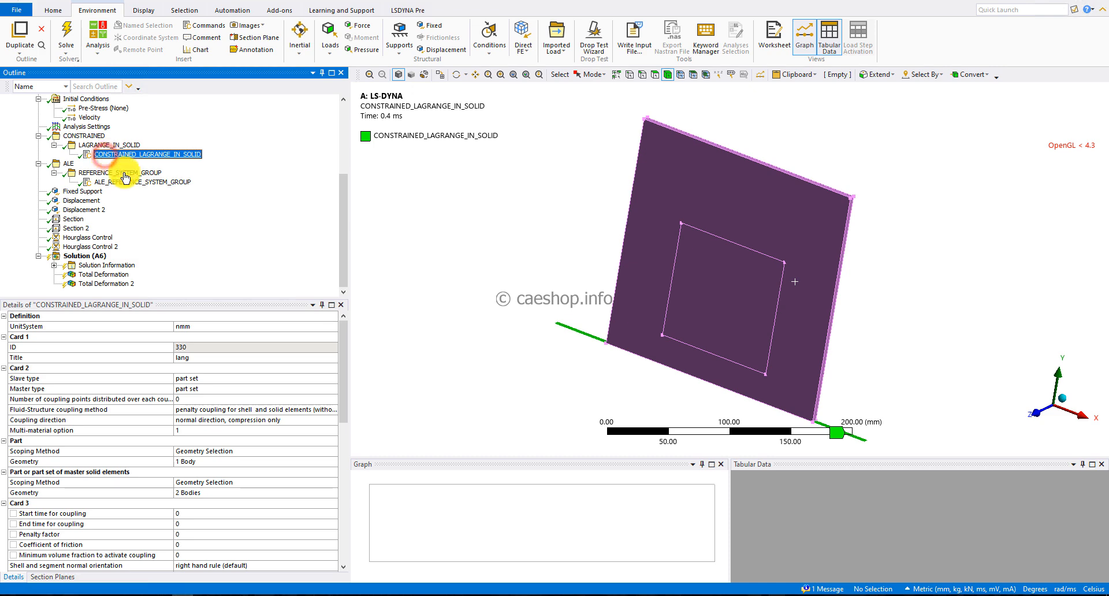
{"action": "left_click", "coordinate": [43, 421]}
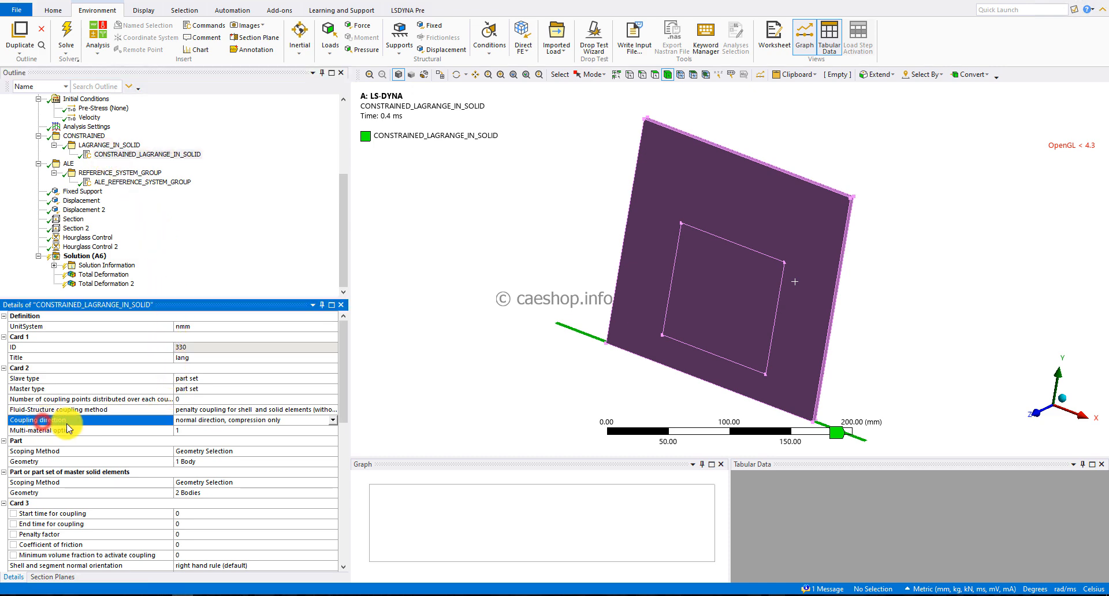
{"action": "left_click", "coordinate": [331, 422]}
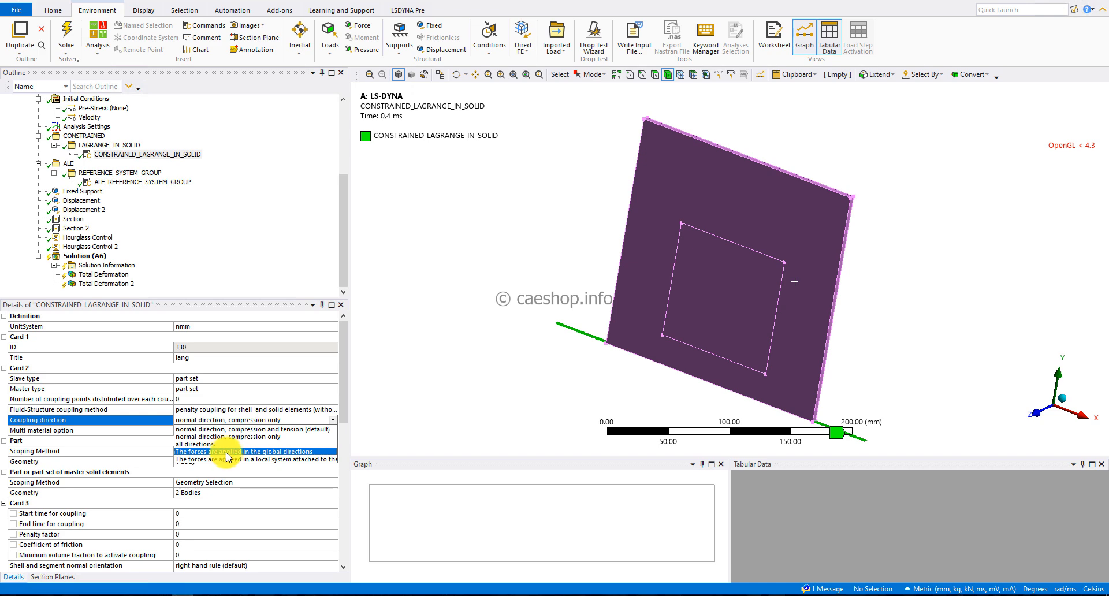
{"action": "left_click", "coordinate": [276, 451]}
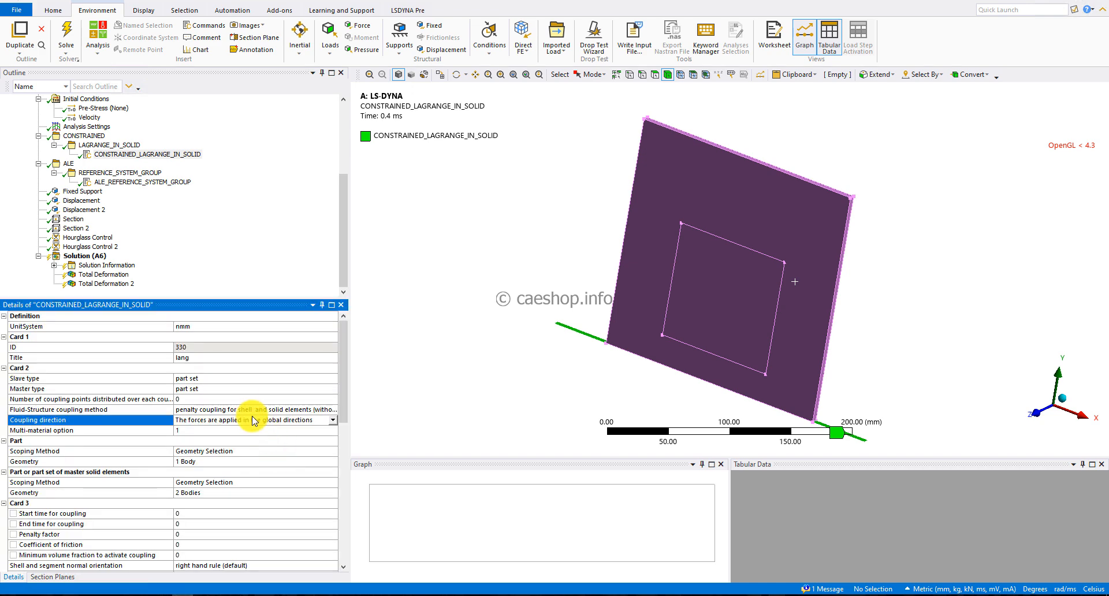
{"action": "scroll", "coordinate": [237, 484], "scroll_direction": "down", "scroll_amount": 1}
{"action": "scroll", "coordinate": [236, 484], "scroll_direction": "down", "scroll_amount": 5}
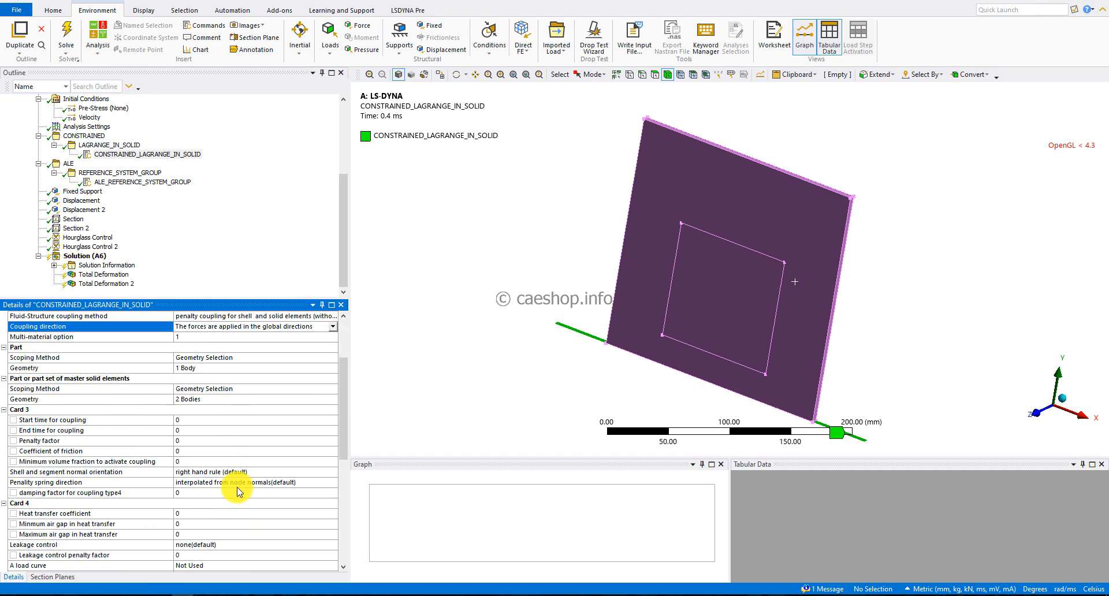
Solve the LS-DYNA analysis again with the initial velocity and revised coupling direction.
{"action": "left_click", "coordinate": [223, 271]}
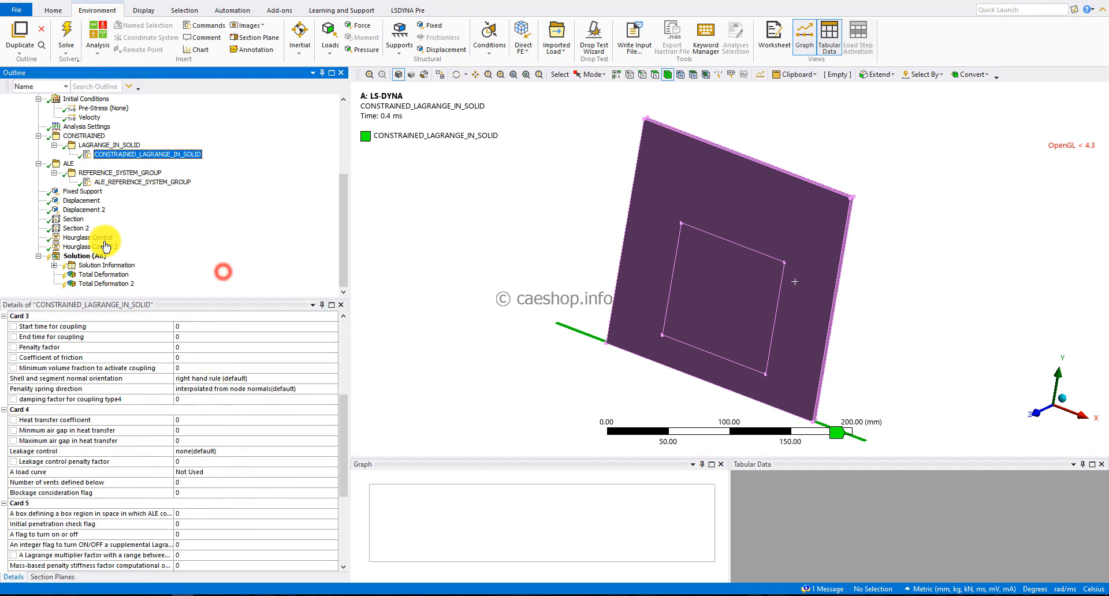
{"action": "right_click", "coordinate": [72, 256]}
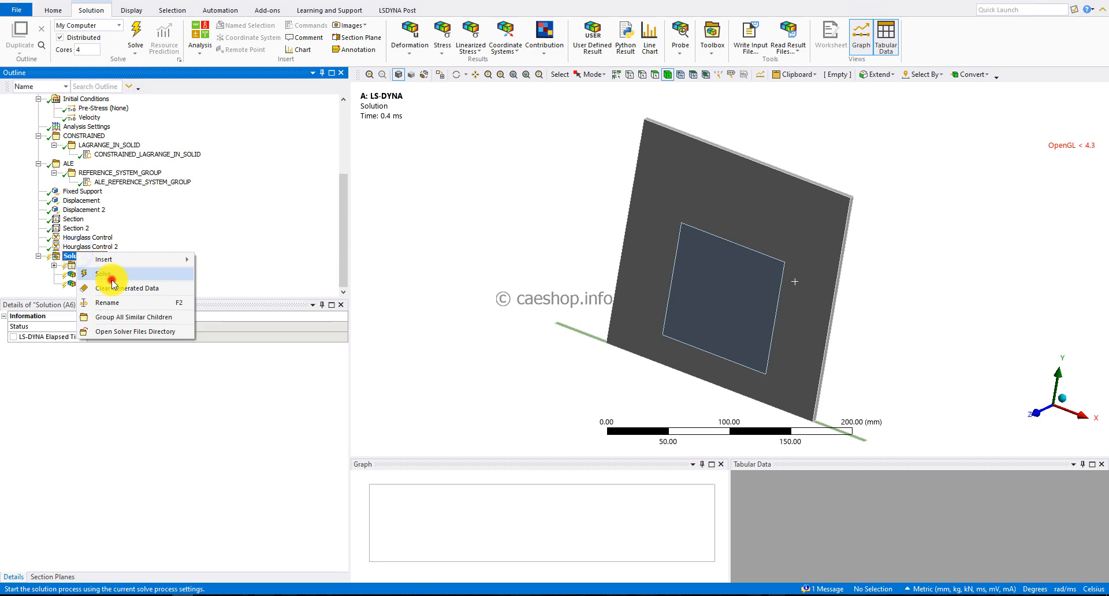
{"action": "left_click", "coordinate": [111, 275]}
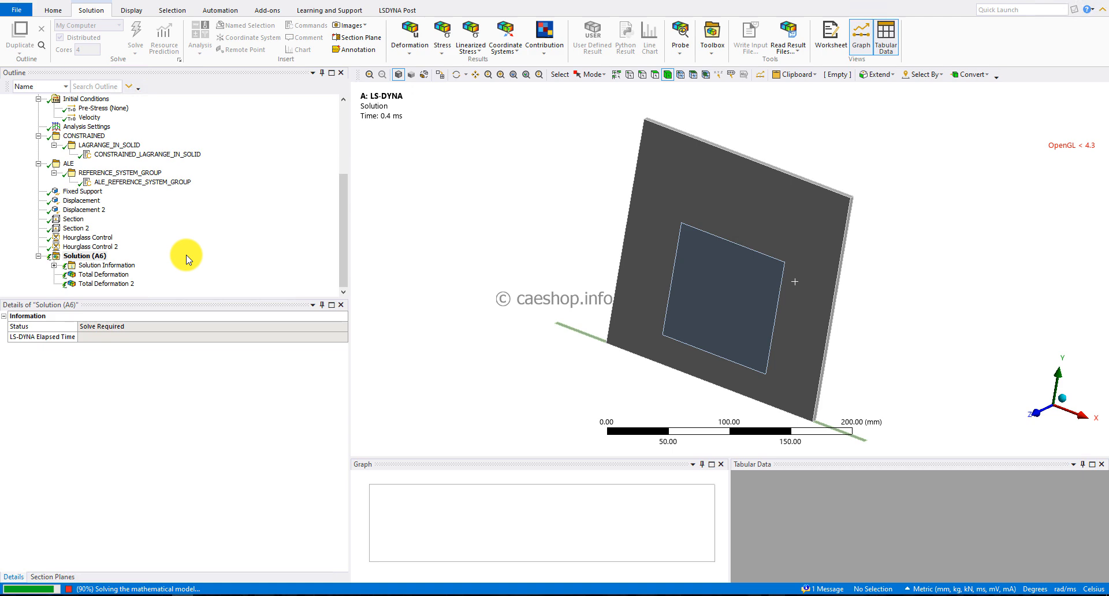
{"action": "left_click", "coordinate": [185, 250]}
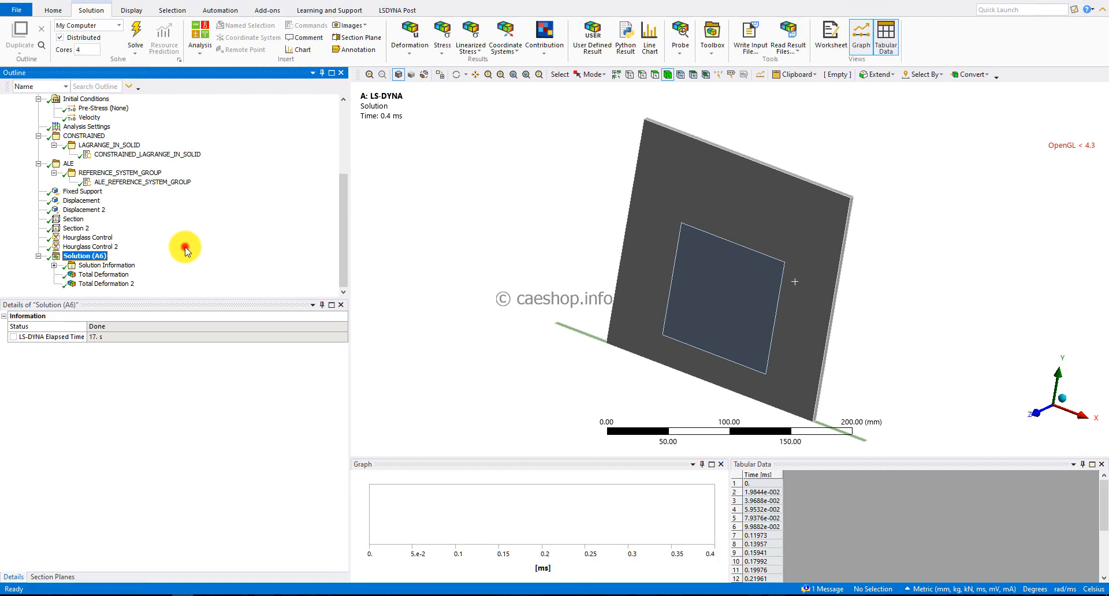
Show the Steel body's total deformation in a front view along the Z axis and animate it.
{"action": "left_click", "coordinate": [88, 284]}
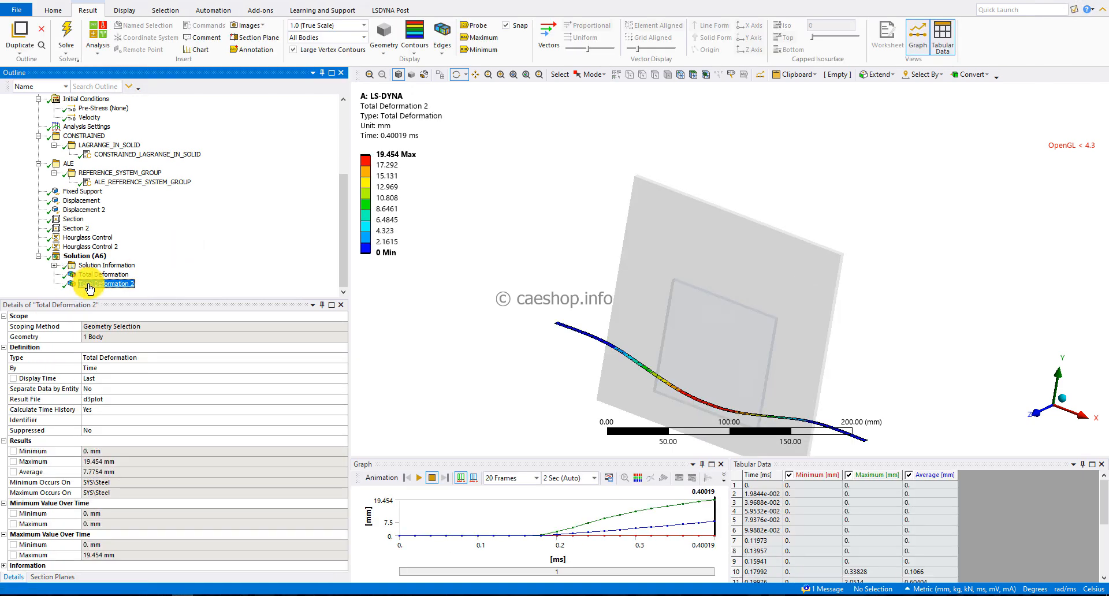
{"action": "left_click", "coordinate": [1036, 416]}
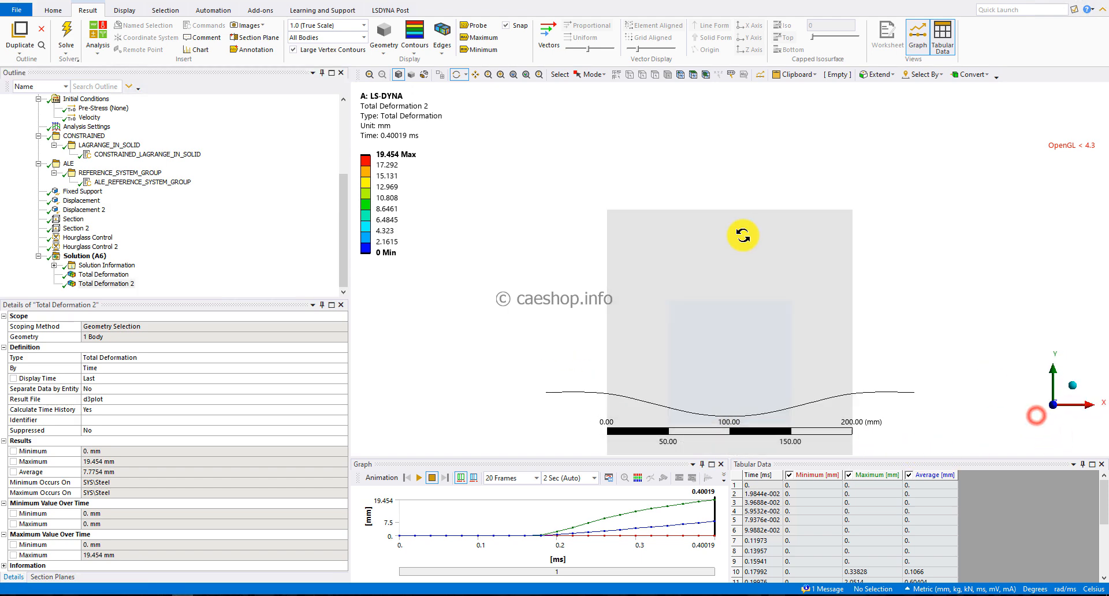
{"action": "left_click", "coordinate": [417, 479]}
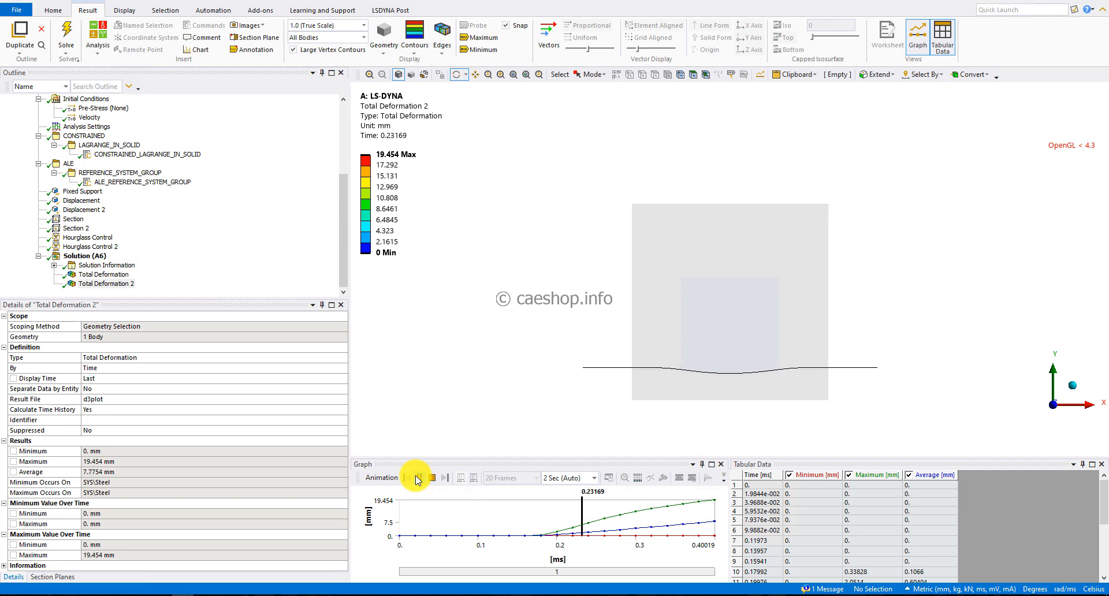
Add a user defined result for all bodies to the Solution with the expression Pressure.
{"action": "left_click_drag", "start_coordinate": [709, 378], "coordinate": [649, 410]}
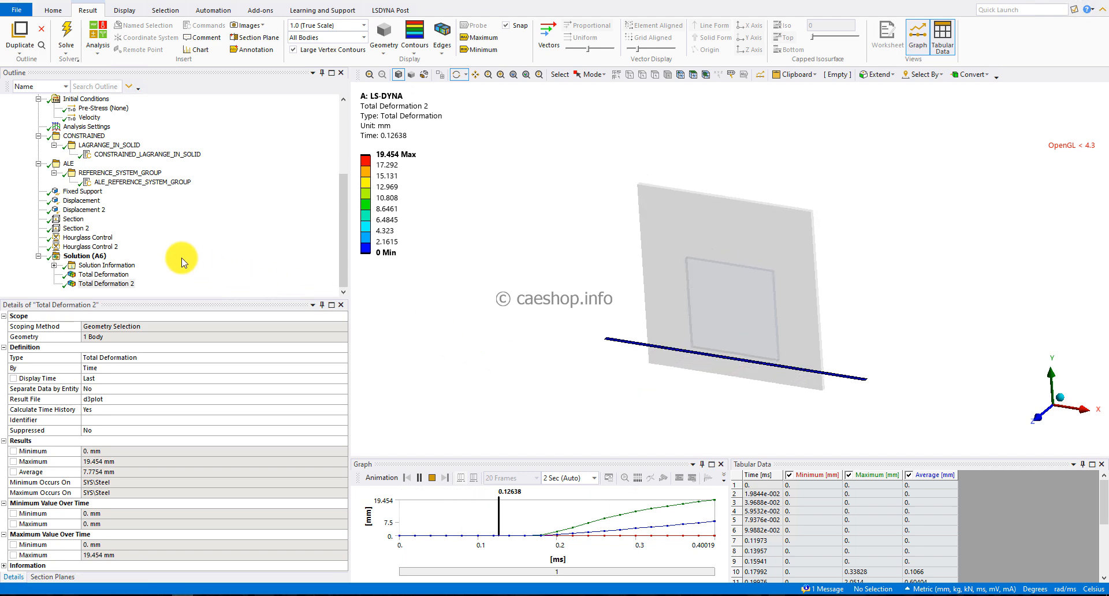
{"action": "left_click", "coordinate": [84, 256]}
{"action": "right_click", "coordinate": [110, 258]}
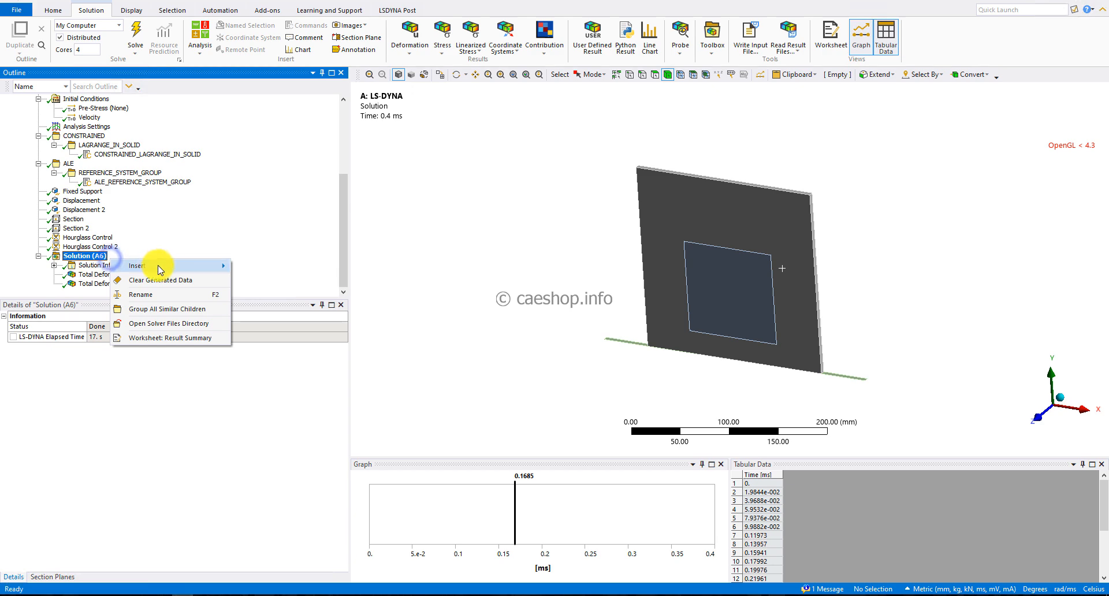
{"action": "mouse_move", "coordinate": [218, 267]}
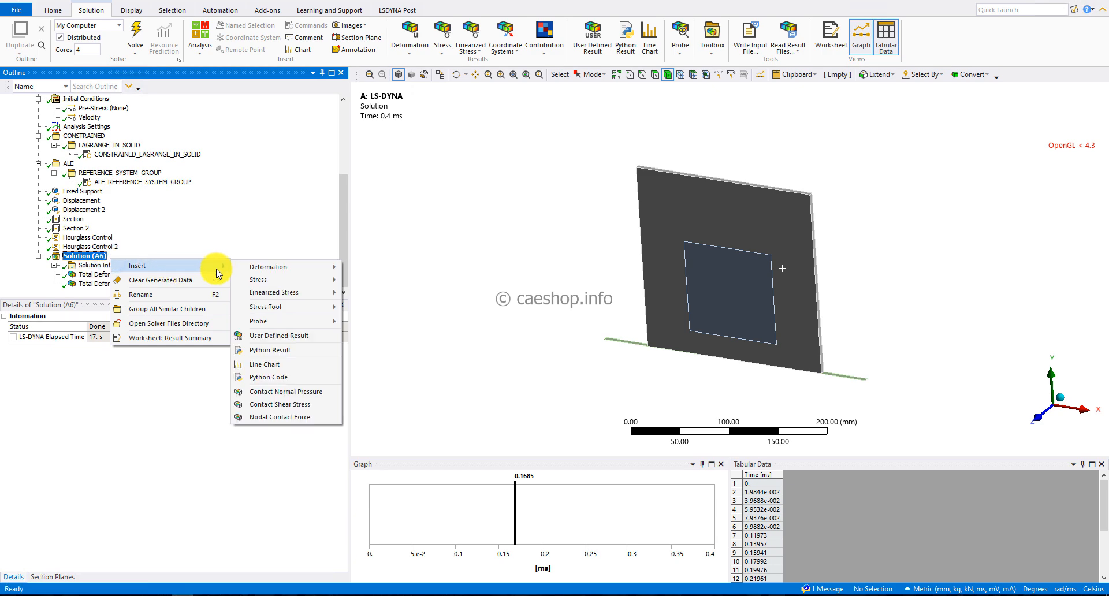
{"action": "left_click", "coordinate": [310, 336]}
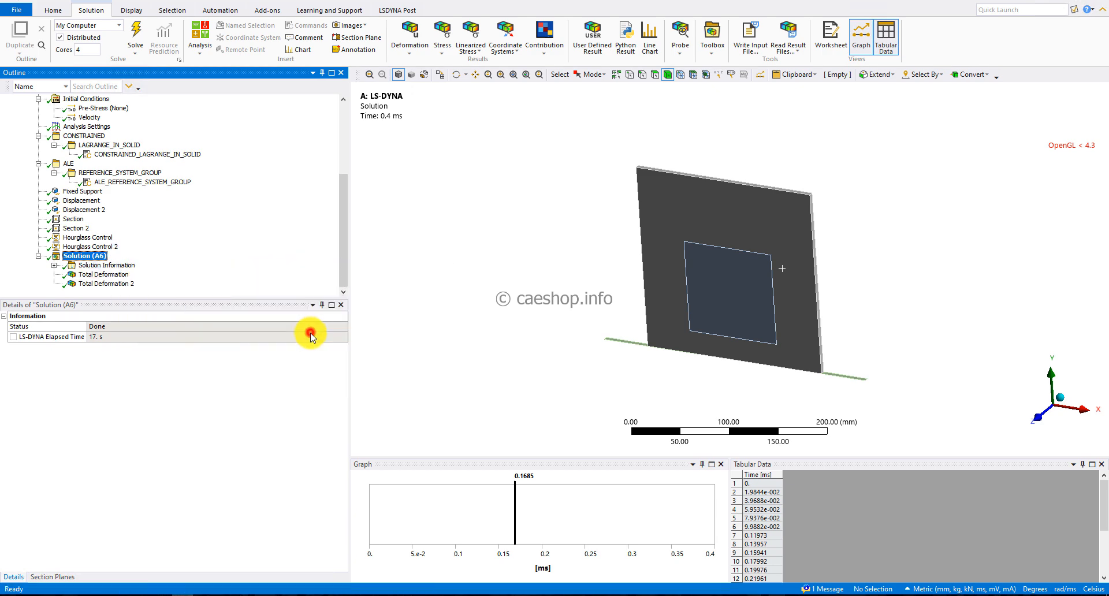
{"action": "left_click", "coordinate": [122, 399]}
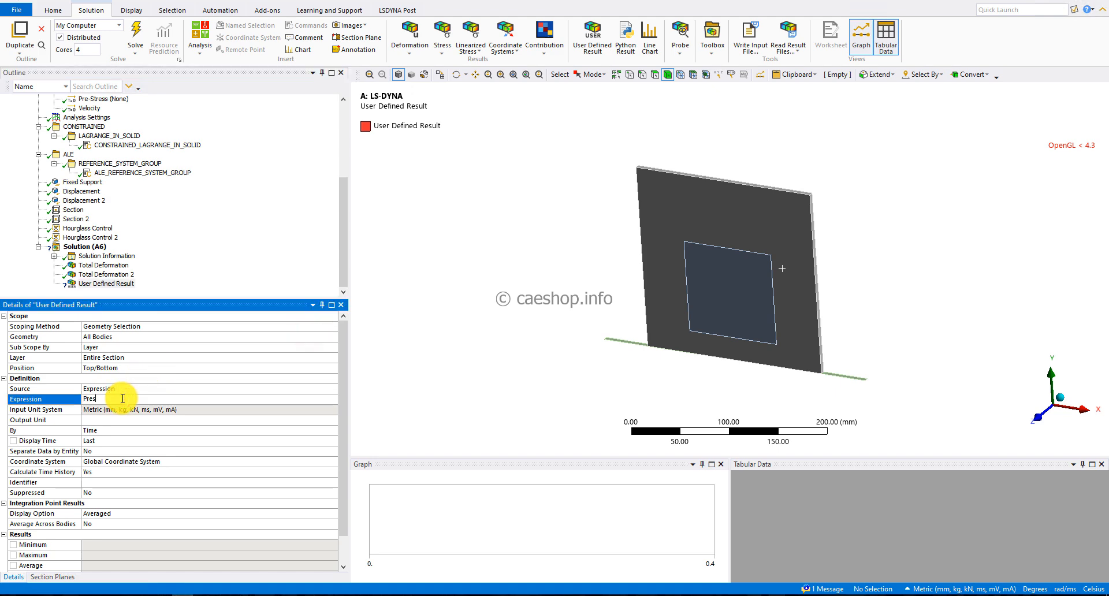
{"action": "type", "text": "Pressure"}
{"action": "key", "text": "Return"}
Evaluate the all-bodies pressure result and animate it.
{"action": "left_click", "coordinate": [205, 277]}
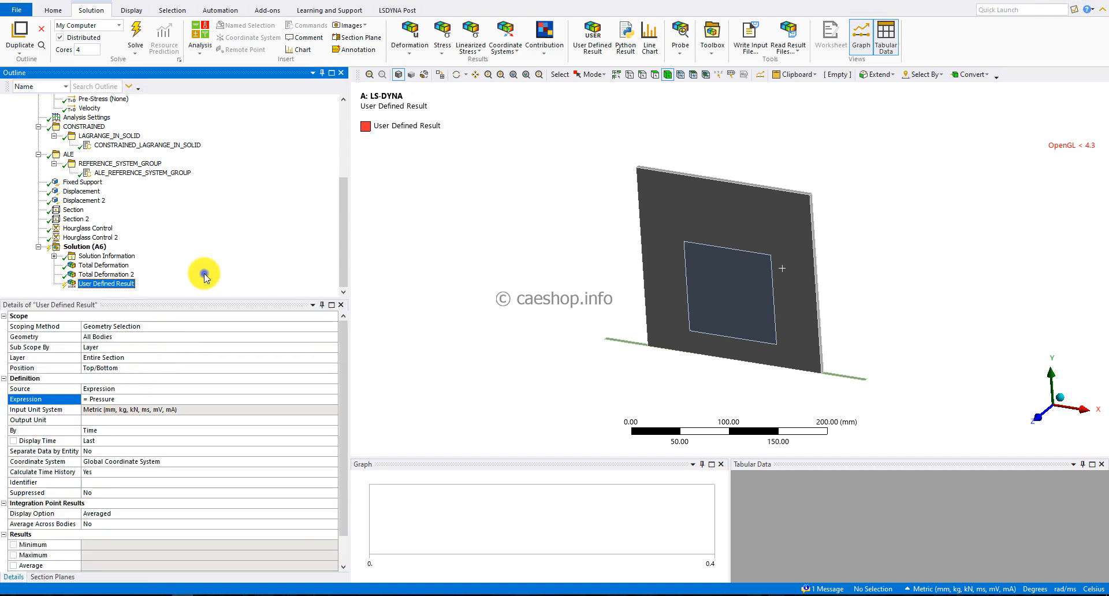
{"action": "right_click", "coordinate": [209, 284]}
{"action": "left_click", "coordinate": [229, 293]}
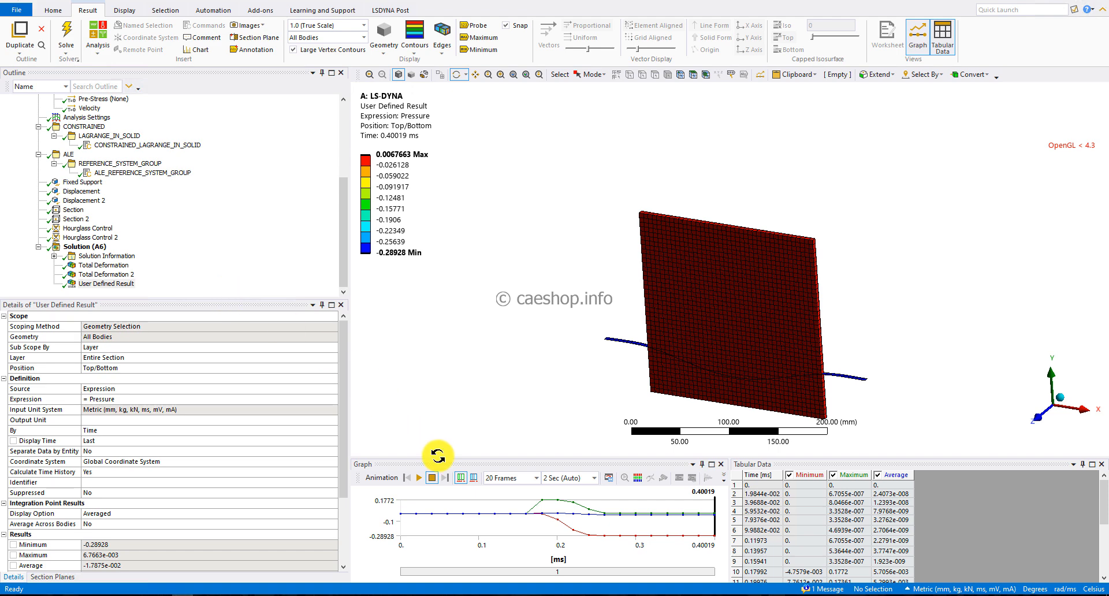
{"action": "left_click", "coordinate": [419, 479]}
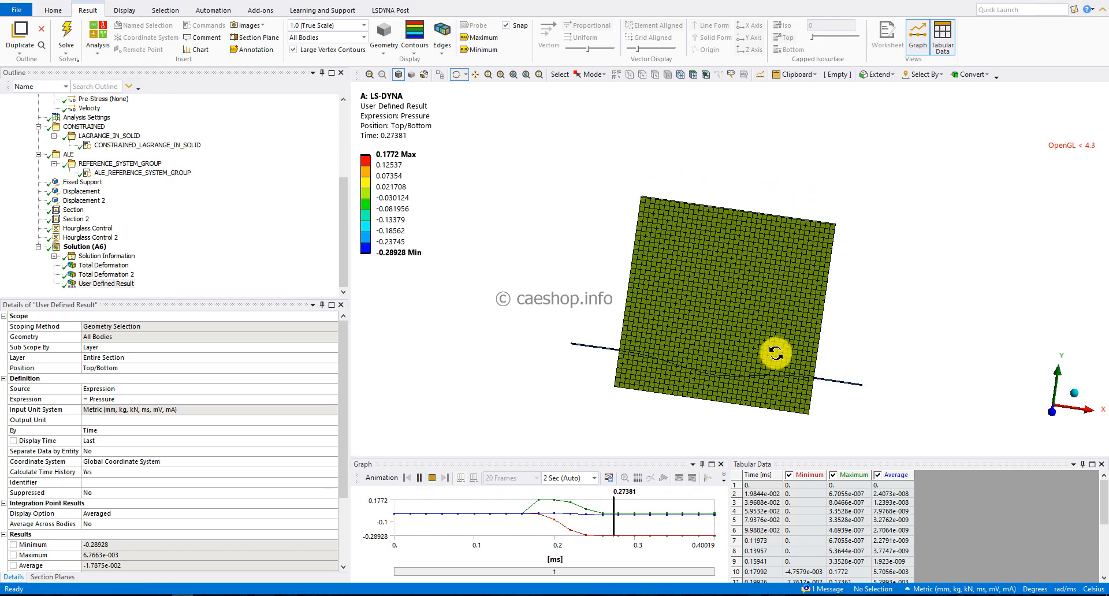
Add a second user defined result to the Solution with the expression Pressure.
{"action": "right_click", "coordinate": [93, 247]}
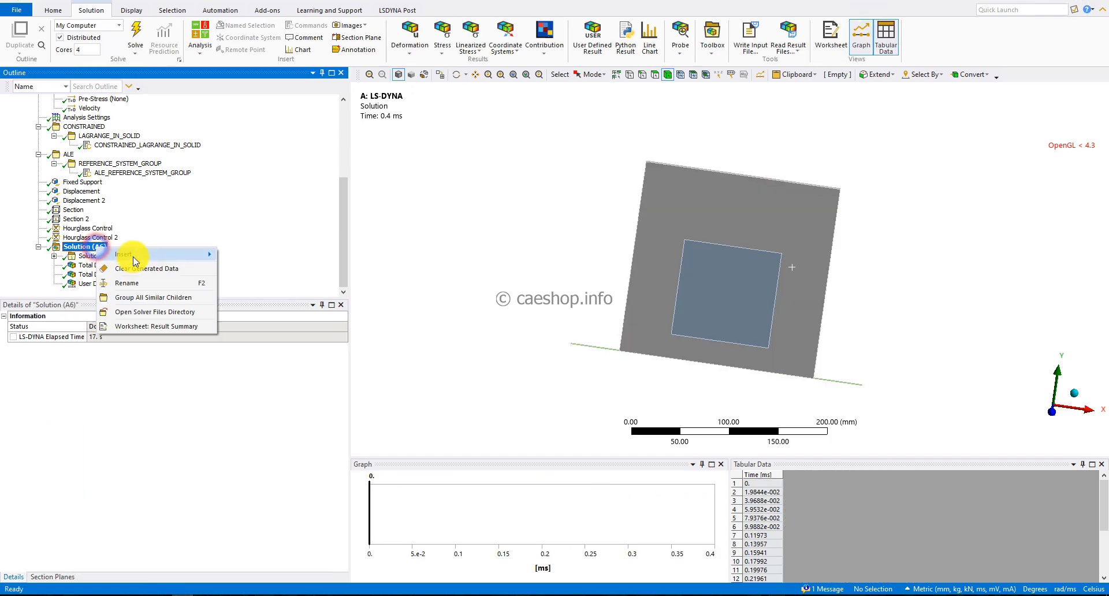
{"action": "mouse_move", "coordinate": [134, 257]}
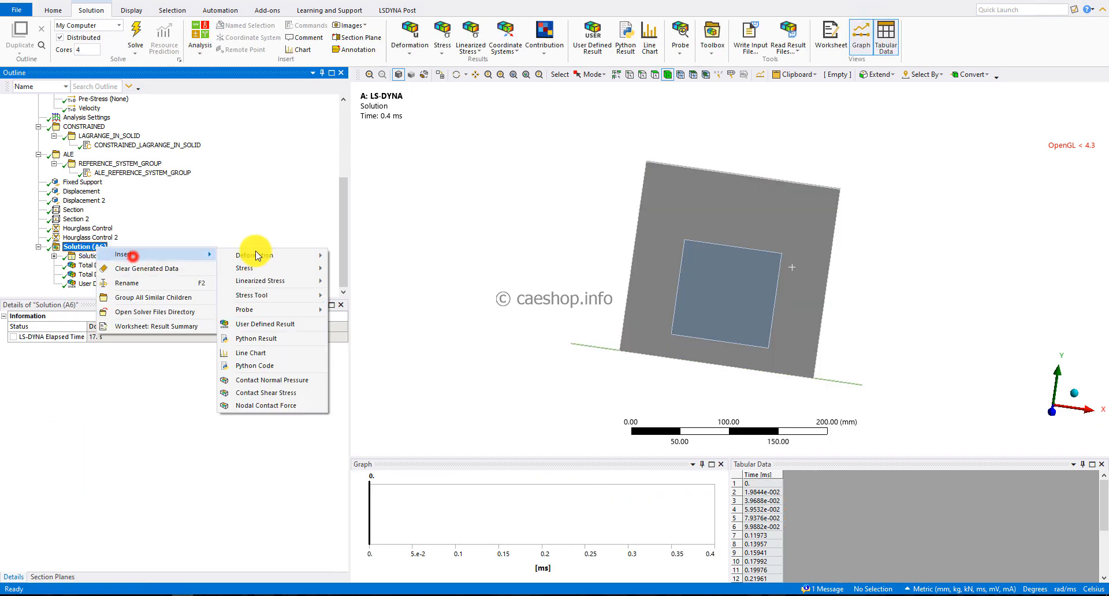
{"action": "left_click", "coordinate": [282, 323]}
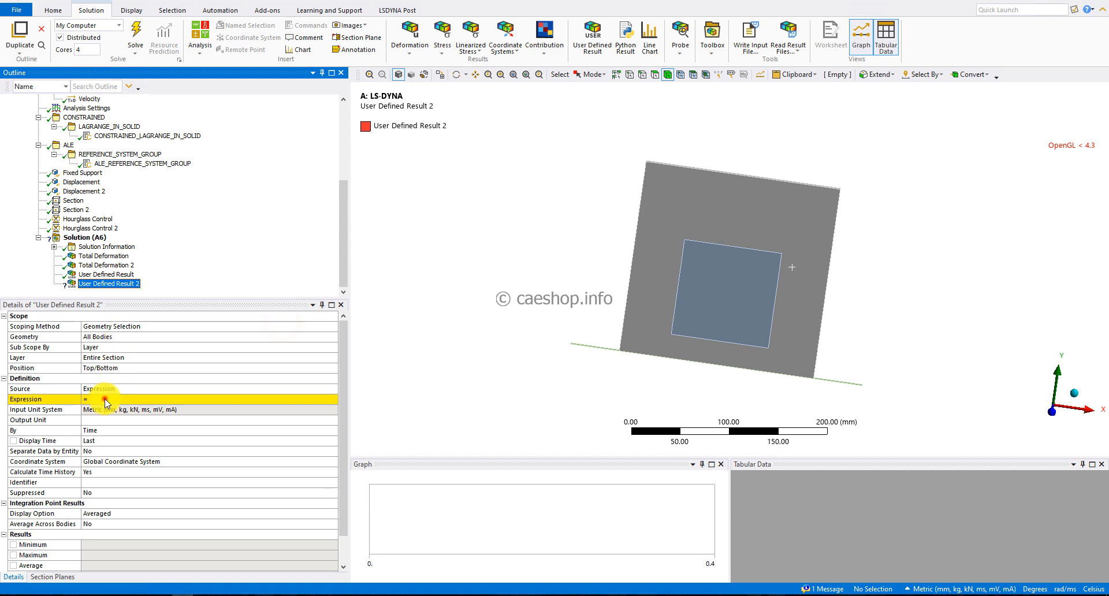
{"action": "left_click", "coordinate": [105, 400]}
{"action": "type", "text": "Pressu"}
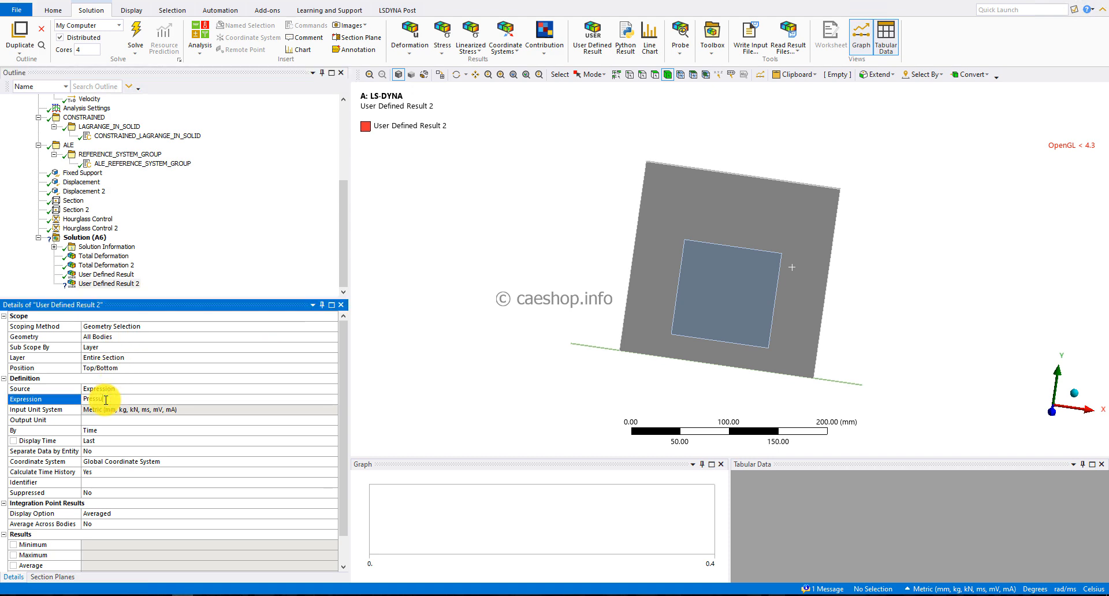
{"action": "type", "text": "re"}
{"action": "key", "text": "Return"}
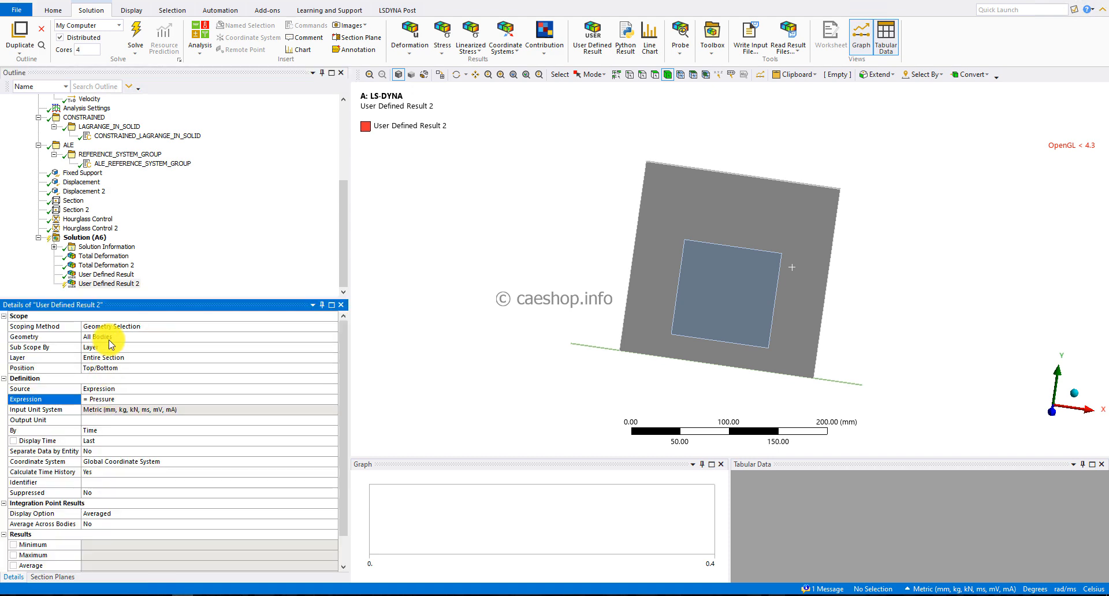
Scope the second pressure result to the Water and Vacuum bodies only.
{"action": "left_click", "coordinate": [108, 338]}
{"action": "left_click", "coordinate": [728, 319]}
{"action": "left_click", "coordinate": [798, 322], "text": "ctrl"}
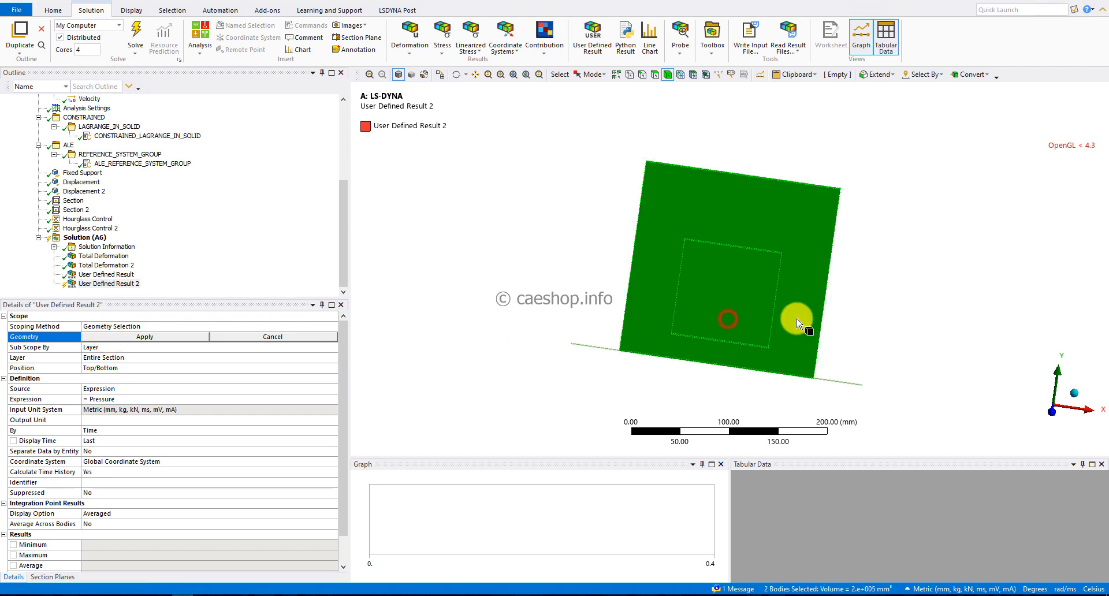
{"action": "left_click", "coordinate": [167, 335]}
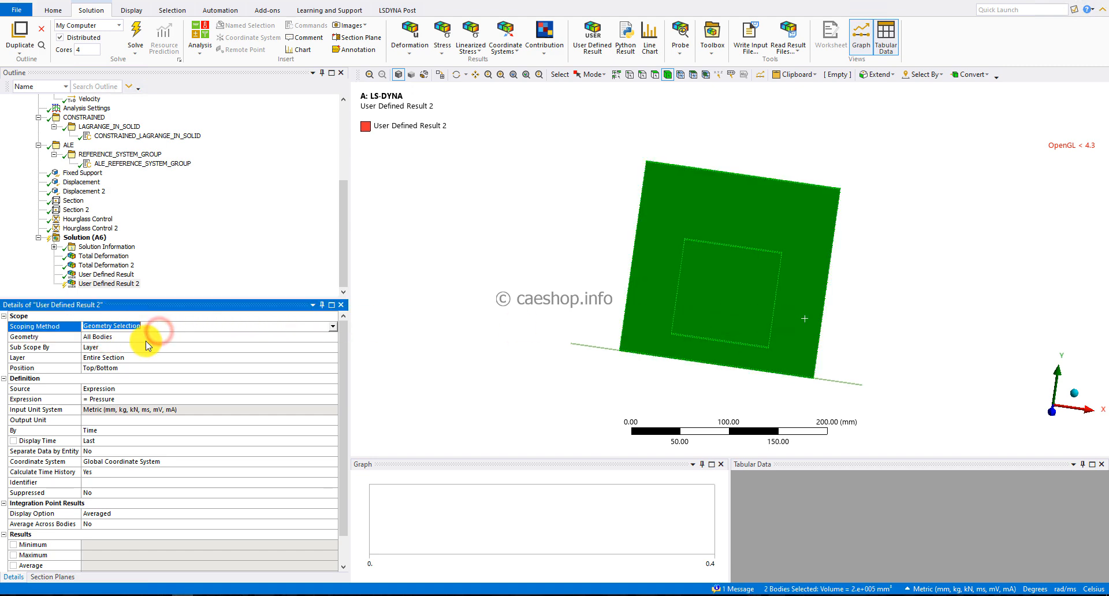
{"action": "left_click", "coordinate": [144, 337]}
Evaluate the pressure result scoped to the Water and Vacuum bodies and animate it.
{"action": "right_click", "coordinate": [162, 281]}
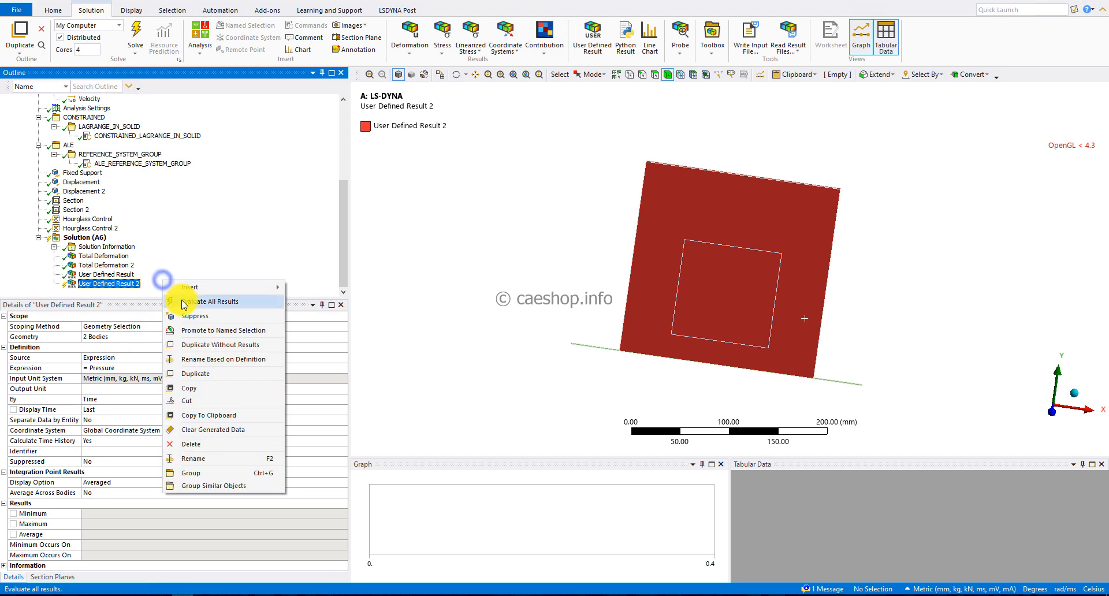
{"action": "left_click", "coordinate": [182, 300]}
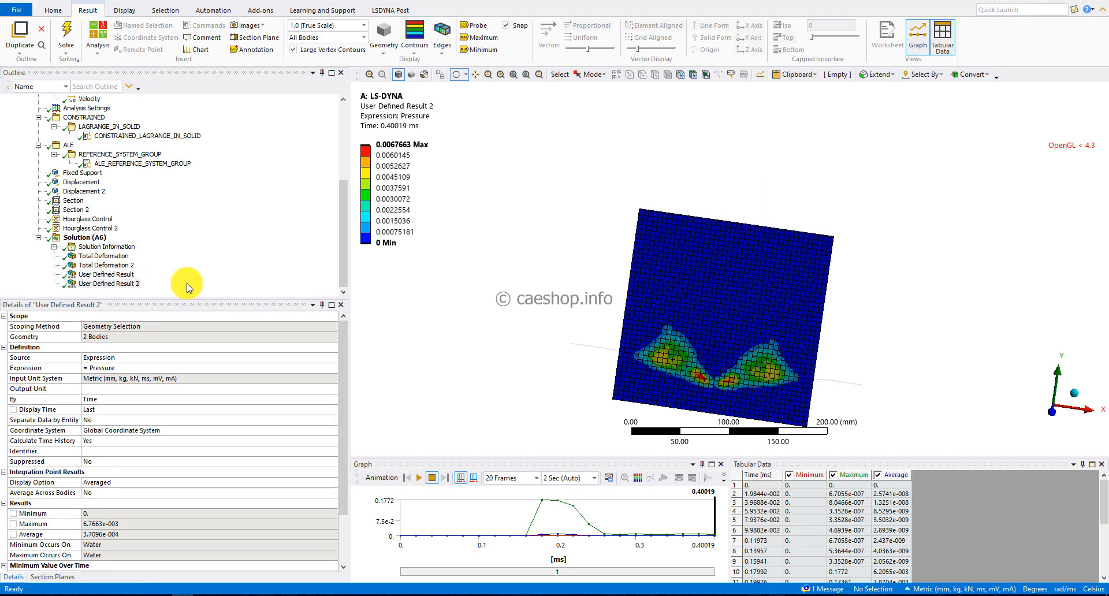
{"action": "left_click", "coordinate": [419, 479]}
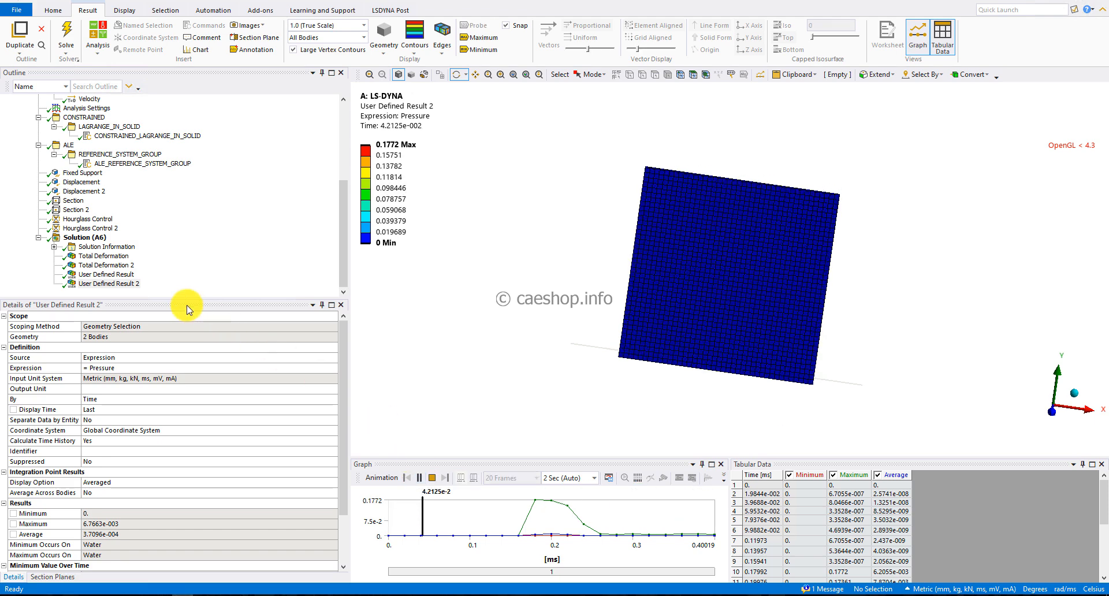
Show the Fraction result, based on ALE_VOLUME_FRACTION_MAT1, in a front view along the Z axis and animate it.
{"action": "left_click", "coordinate": [90, 237]}
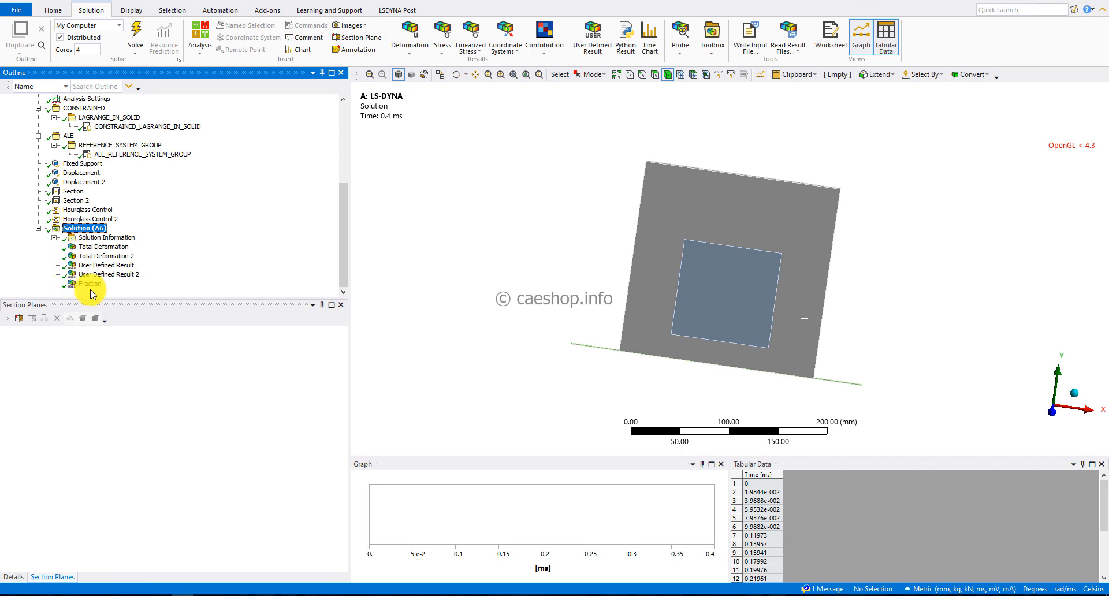
{"action": "left_click", "coordinate": [92, 285]}
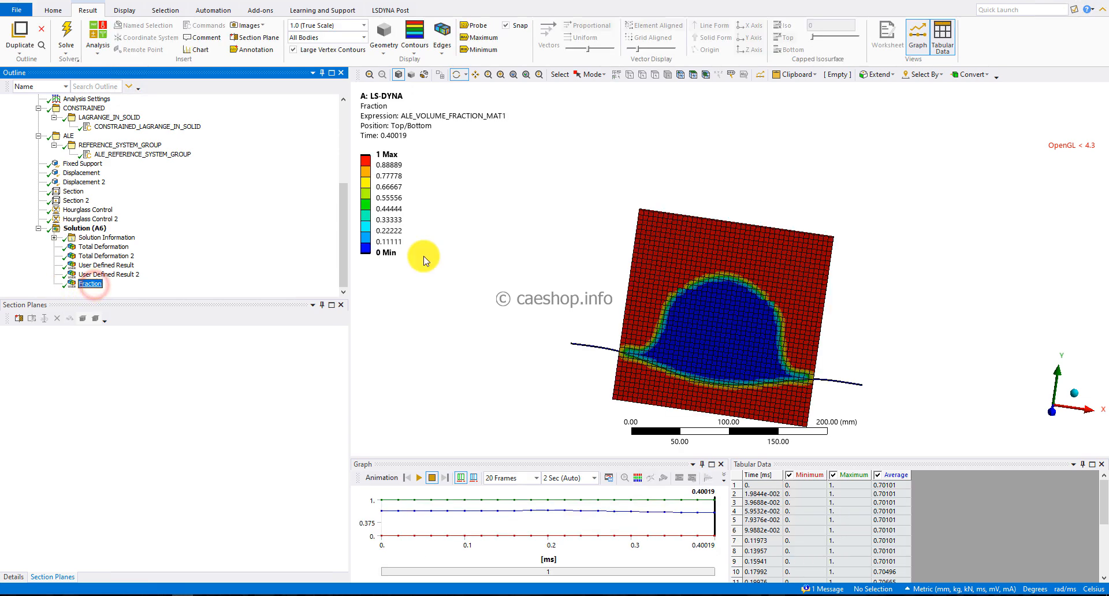
{"action": "left_click", "coordinate": [1055, 415]}
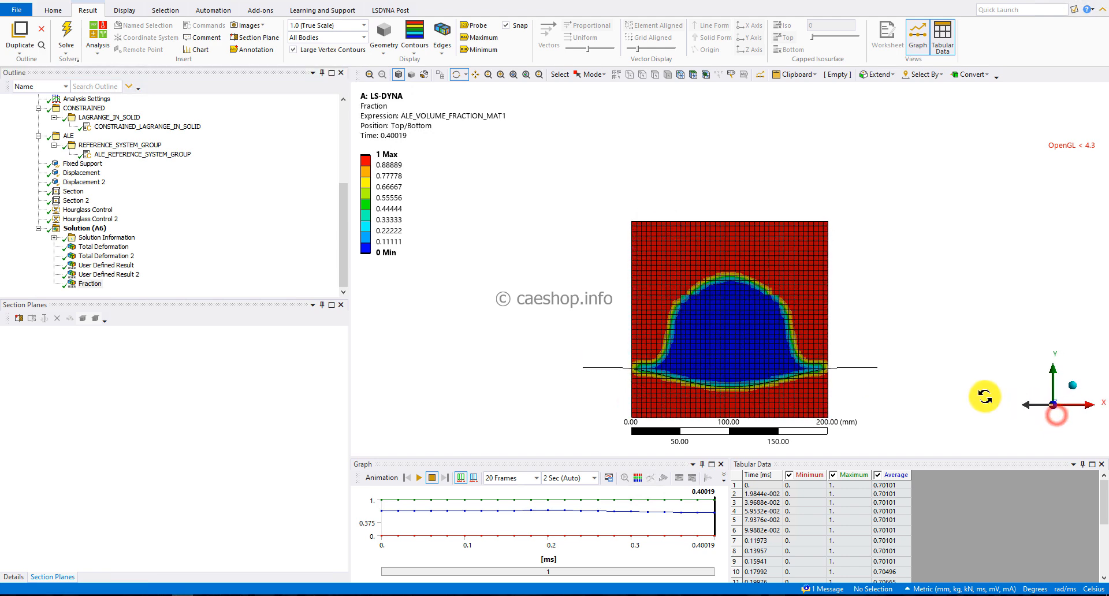
{"action": "scroll", "coordinate": [831, 363], "scroll_direction": "up", "scroll_amount": 2}
{"action": "middle_click_drag", "start_coordinate": [828, 370], "coordinate": [819, 309], "text": "ctrl"}
{"action": "scroll", "coordinate": [819, 310], "scroll_direction": "up", "scroll_amount": 1}
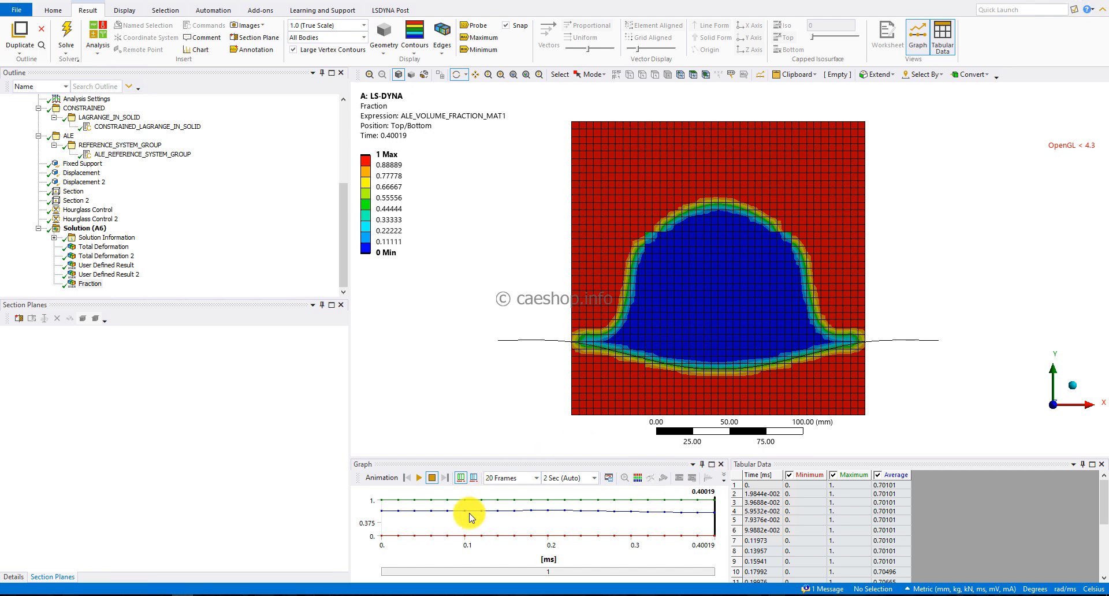
{"action": "left_click", "coordinate": [419, 478]}
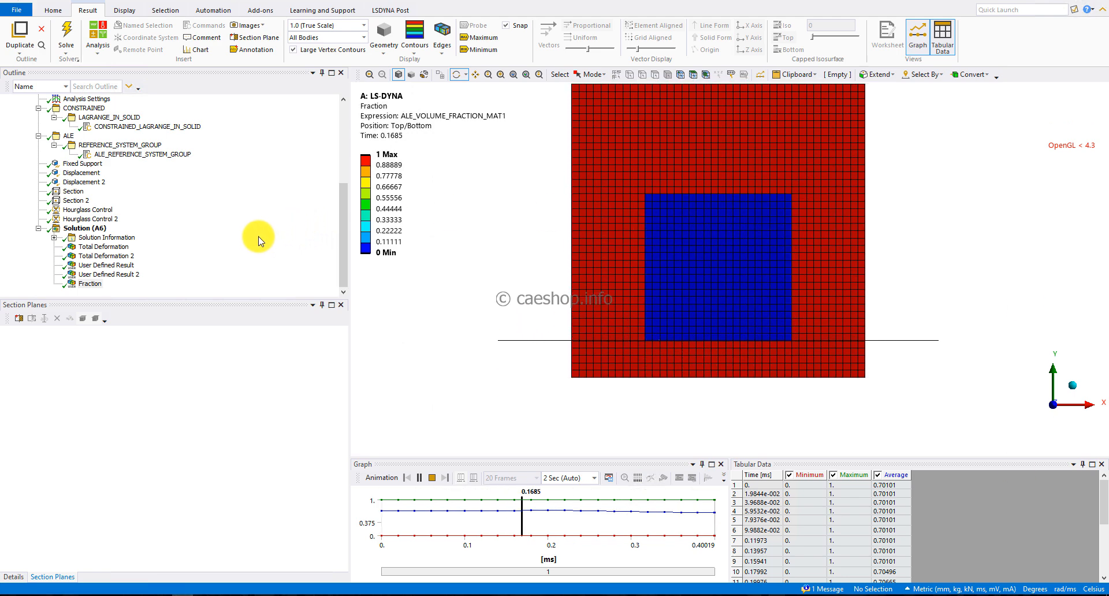
Check the Coupling option among the items that can be inserted under Connections, without adding it.
{"action": "left_click", "coordinate": [249, 251]}
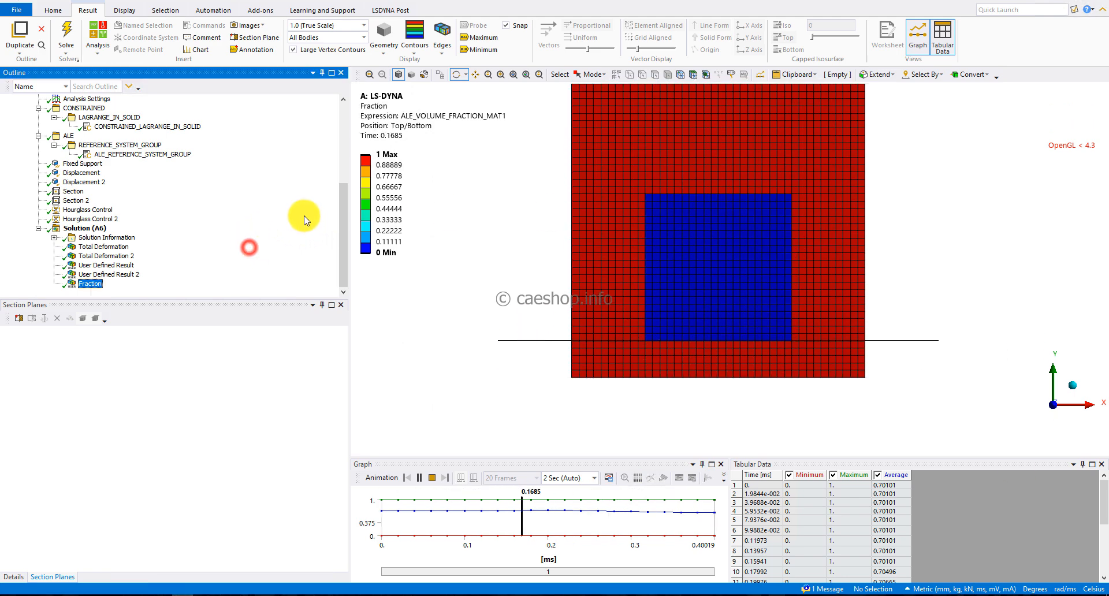
{"action": "scroll", "coordinate": [277, 231], "scroll_direction": "up", "scroll_amount": 2}
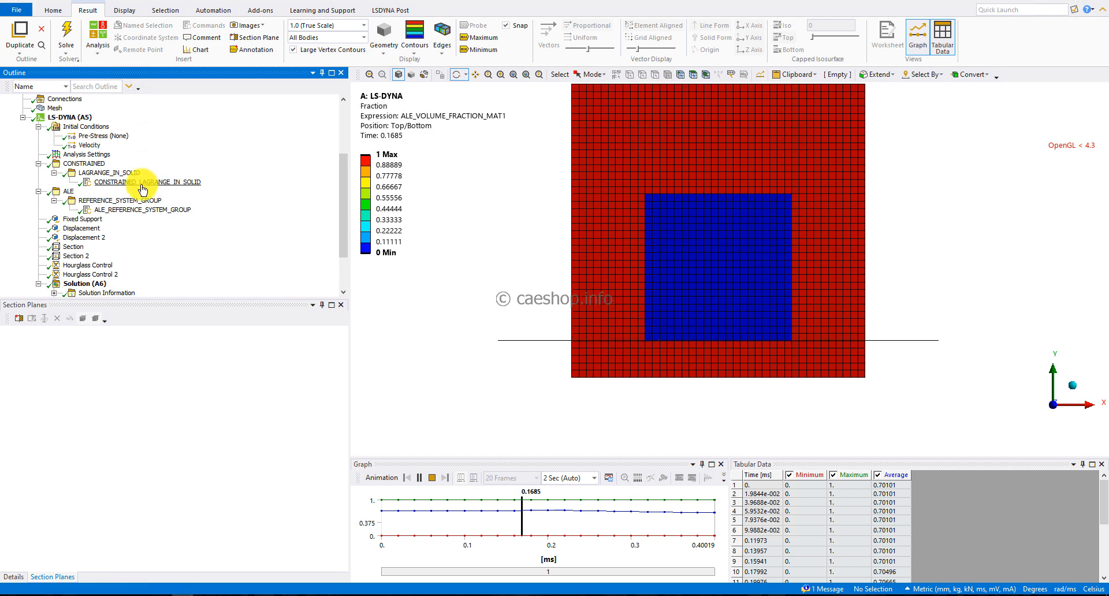
{"action": "left_click", "coordinate": [144, 182]}
{"action": "scroll", "coordinate": [92, 145], "scroll_direction": "up", "scroll_amount": 3}
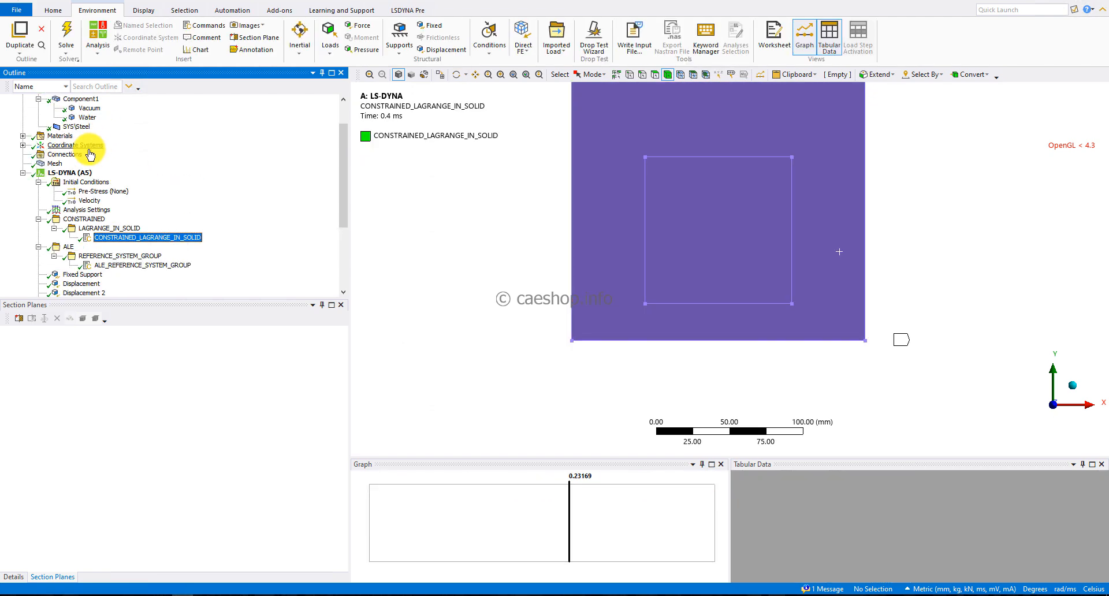
{"action": "left_click", "coordinate": [66, 183]}
{"action": "right_click", "coordinate": [68, 183]}
{"action": "mouse_move", "coordinate": [92, 188]}
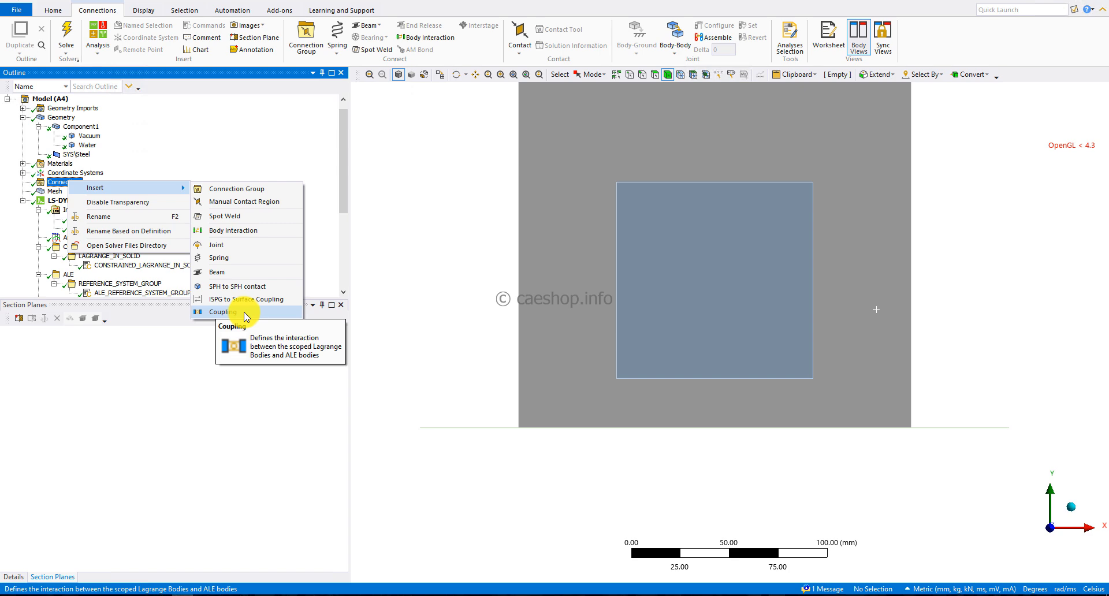
{"action": "left_click", "coordinate": [226, 143]}
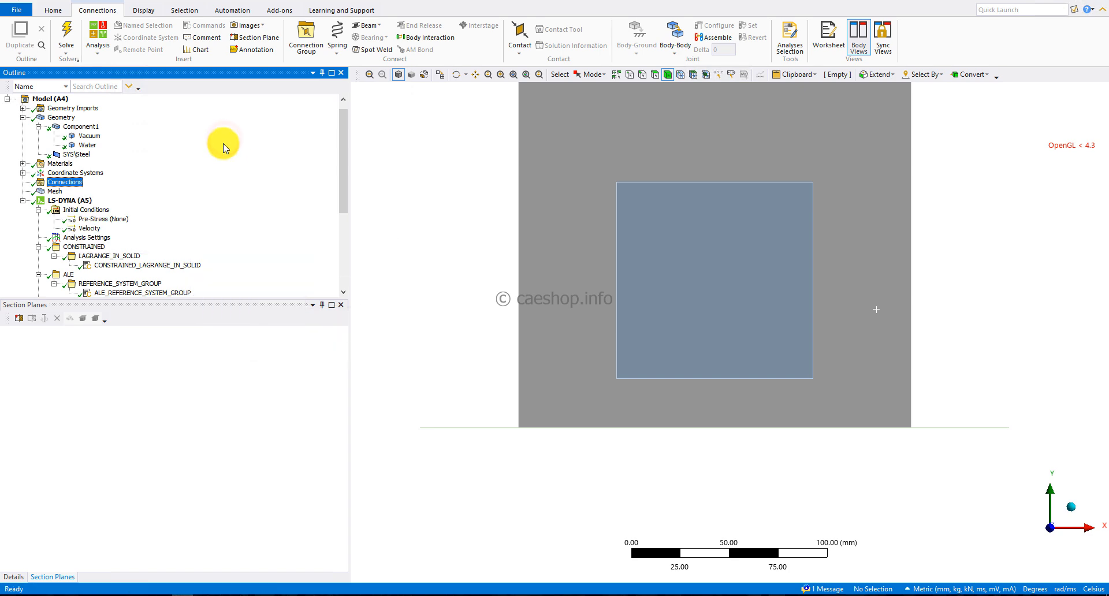
Review the detailed settings of the CONSTRAINED_LAGRANGE_IN_SOLID keyword.
{"action": "scroll", "coordinate": [223, 147], "scroll_direction": "down", "scroll_amount": 2}
{"action": "left_click", "coordinate": [144, 209]}
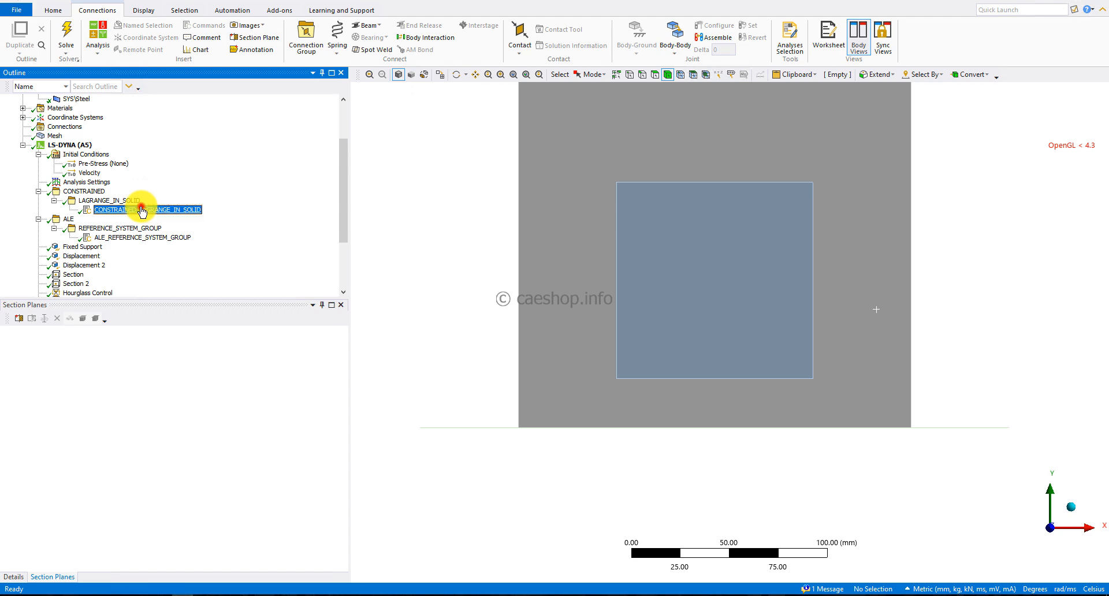
{"action": "left_click", "coordinate": [142, 211]}
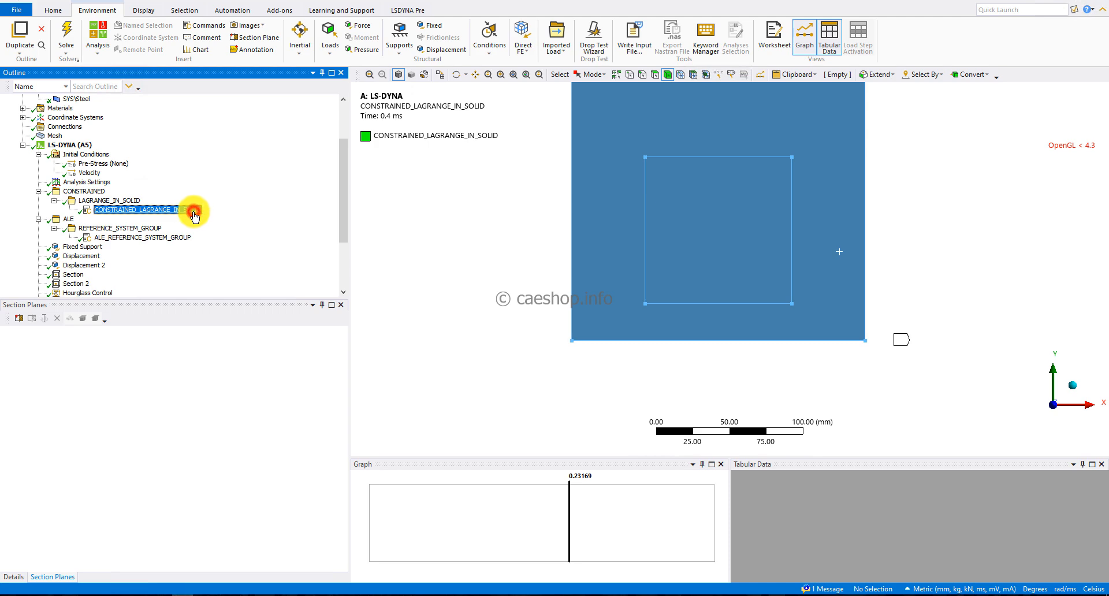
{"action": "left_click", "coordinate": [18, 577]}
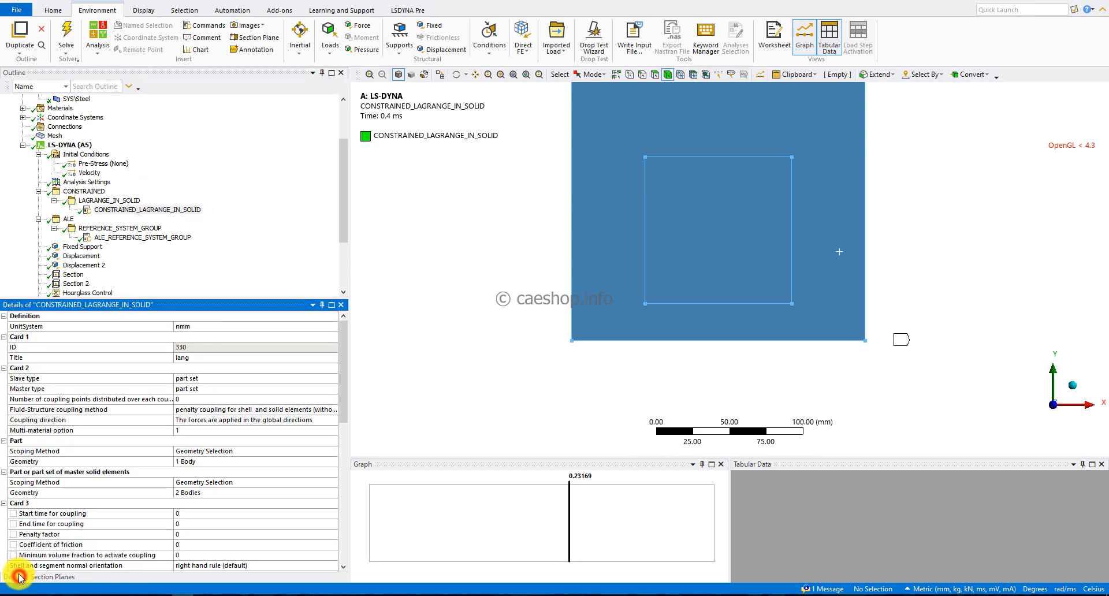
{"action": "left_click", "coordinate": [223, 224]}
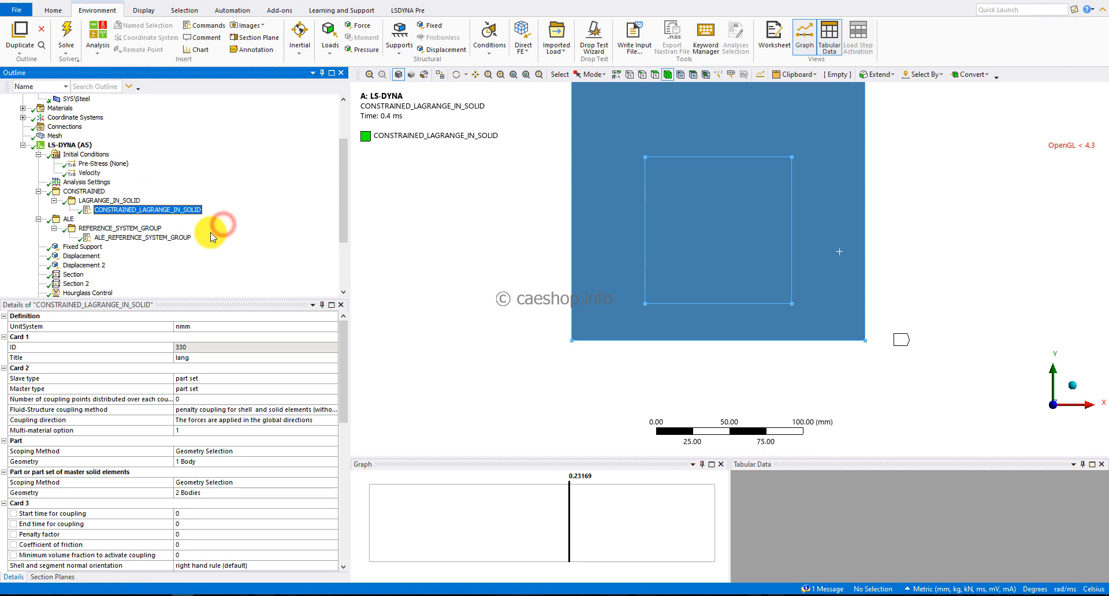
Review the settings of the ALE_REFERENCE_SYSTEM_GROUP keyword and return to the Solution.
{"action": "left_click", "coordinate": [101, 238]}
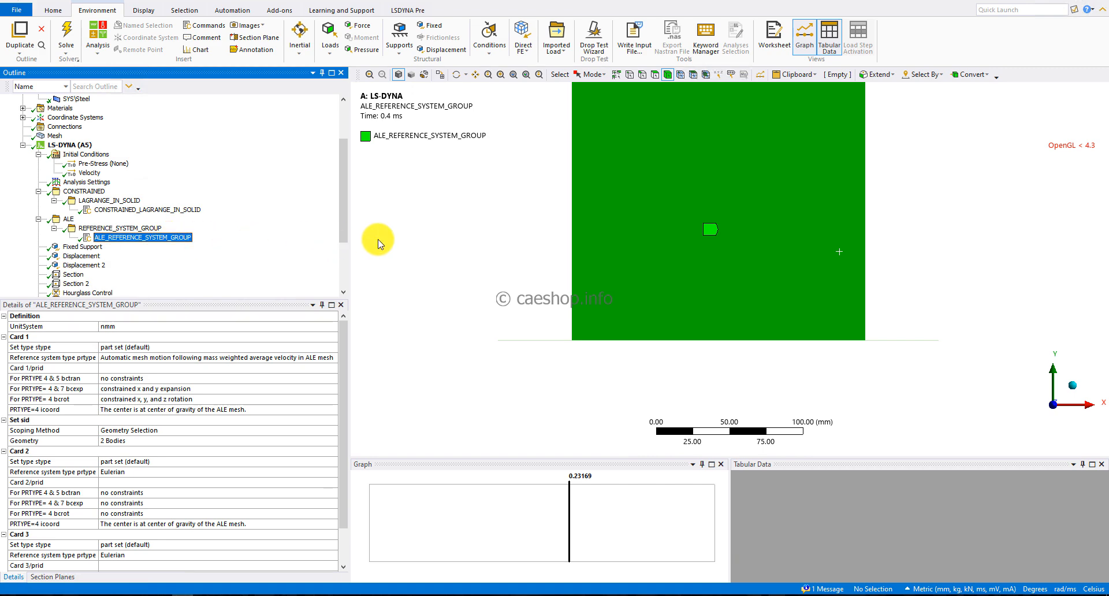
{"action": "left_click", "coordinate": [279, 262]}
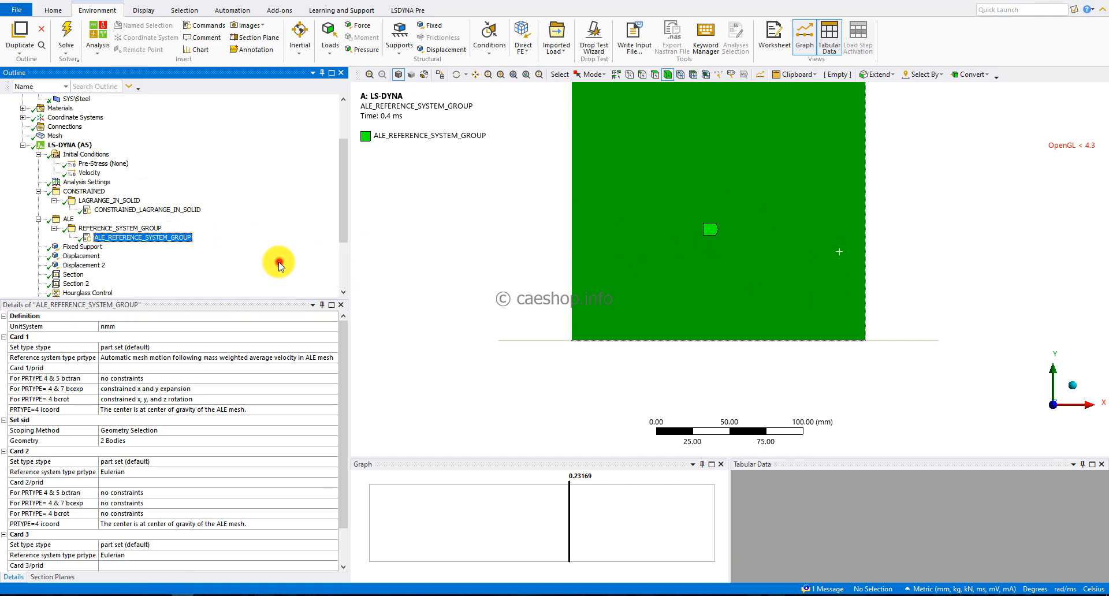
{"action": "scroll", "coordinate": [279, 262], "scroll_direction": "down", "scroll_amount": 2}
{"action": "scroll", "coordinate": [231, 260], "scroll_direction": "down", "scroll_amount": 1}
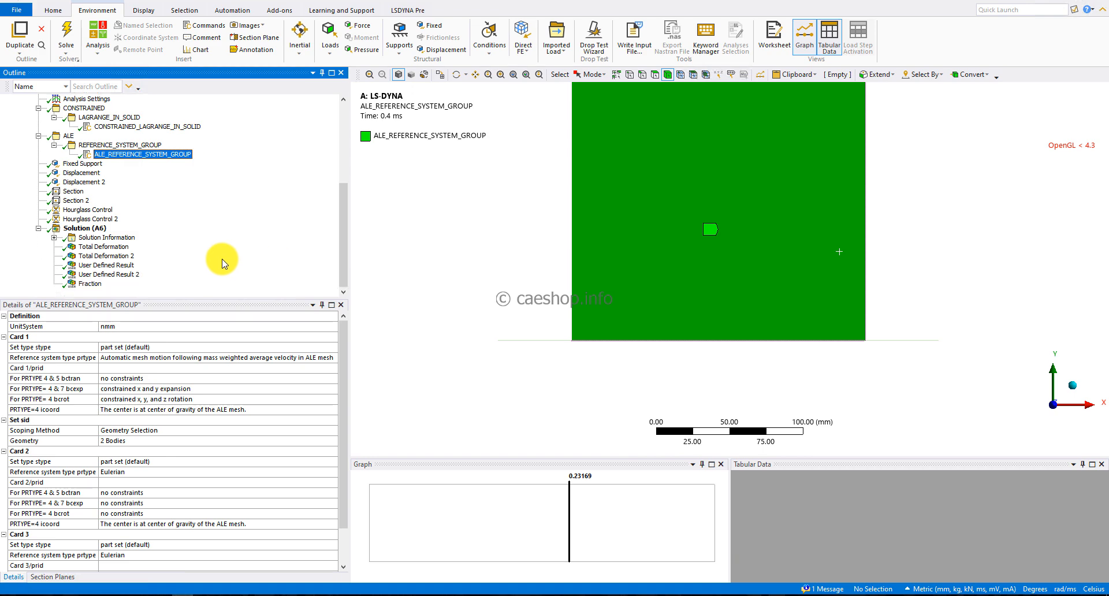
{"action": "left_click", "coordinate": [93, 228]}
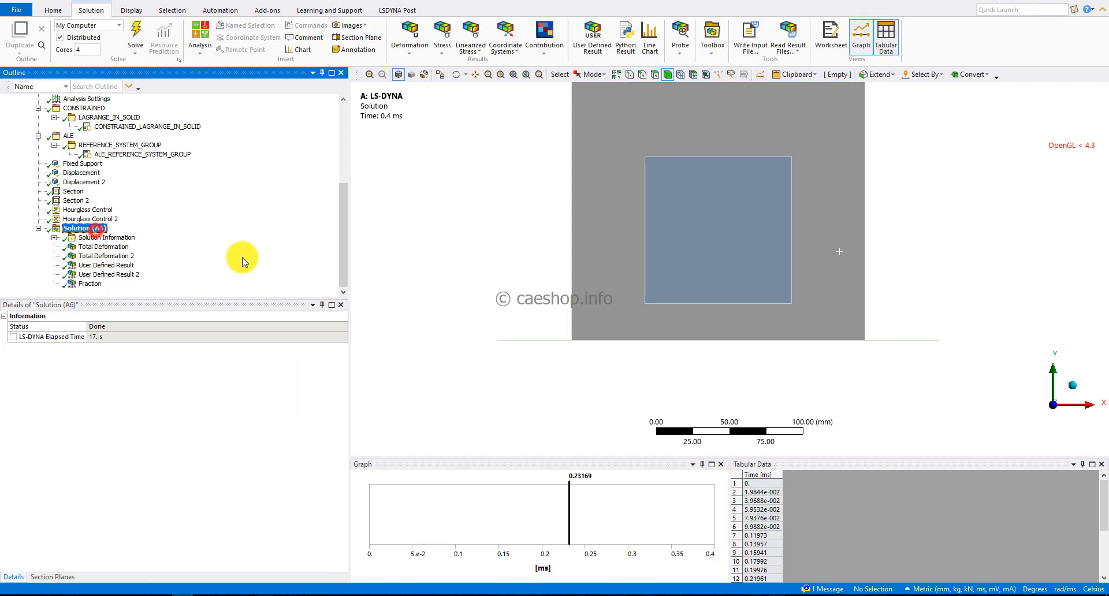
{"action": "scroll", "coordinate": [242, 260], "scroll_direction": "up", "scroll_amount": 2}
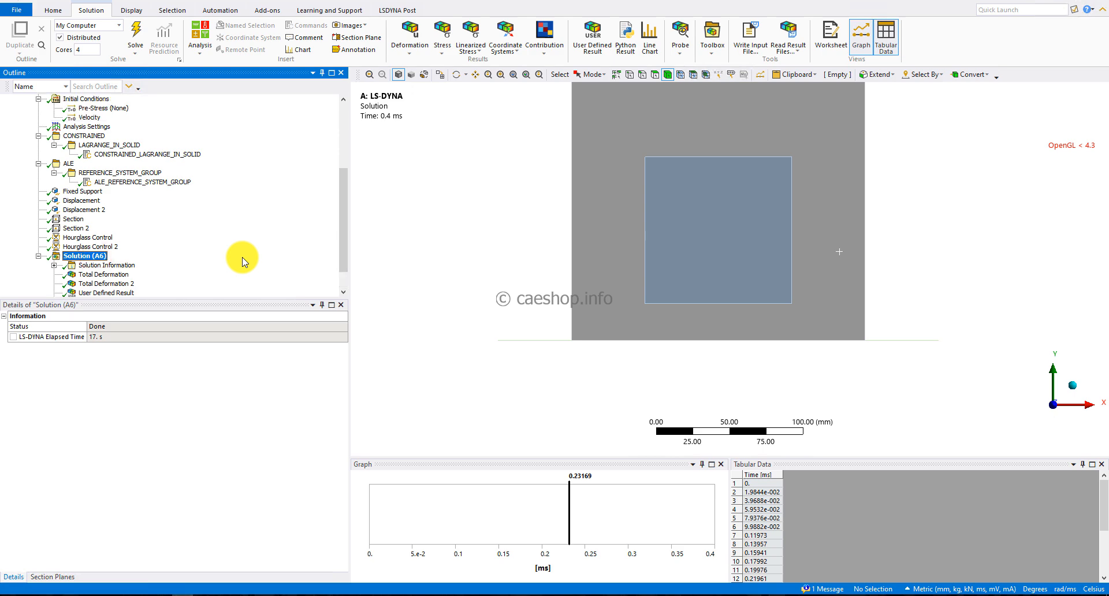